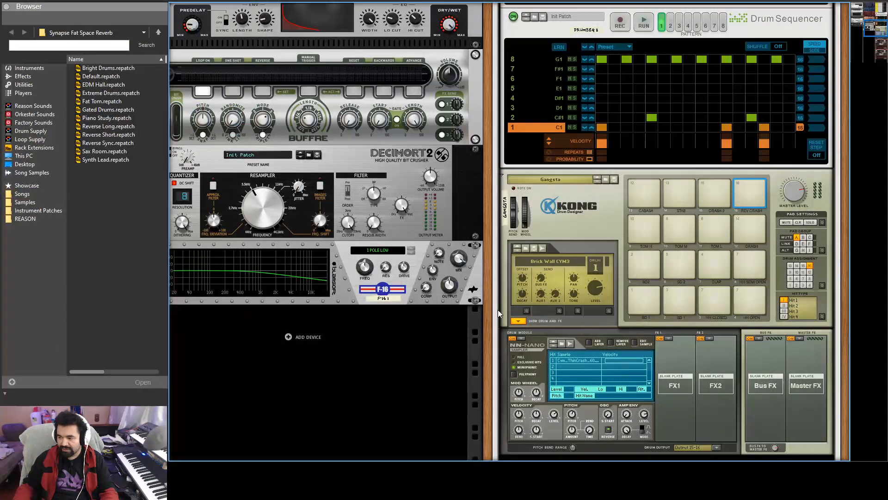
Run the Drum Sequencer pattern that plays the Kong drum kit.
scroll(498, 310, "up", 3)
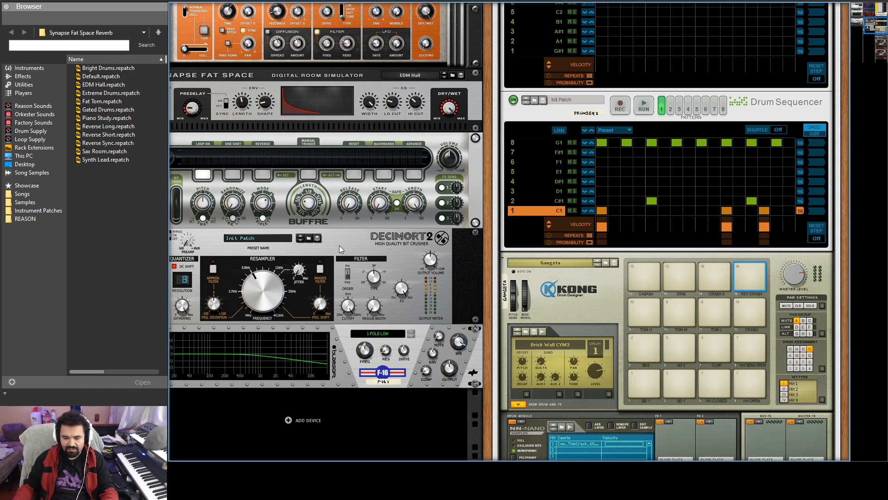
left_click(646, 103)
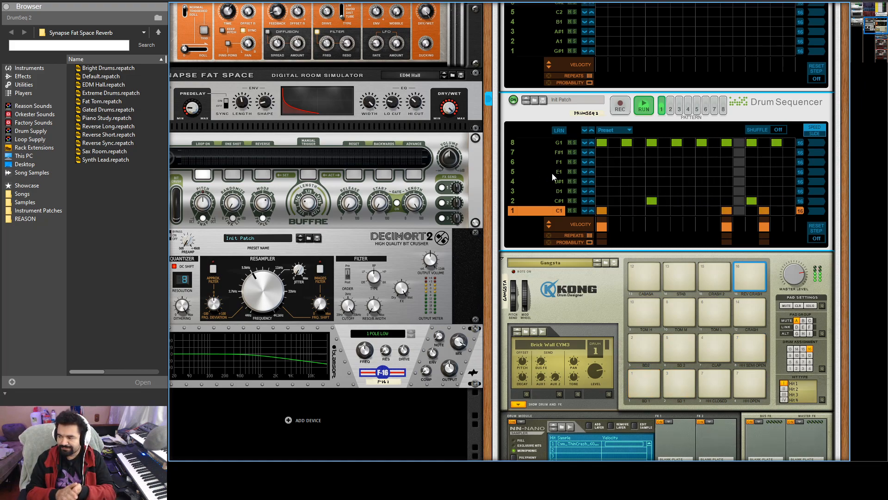
Set the engine 1 wave of the first Europa synth to Saw-Triangle.
scroll(528, 263, "down", 10)
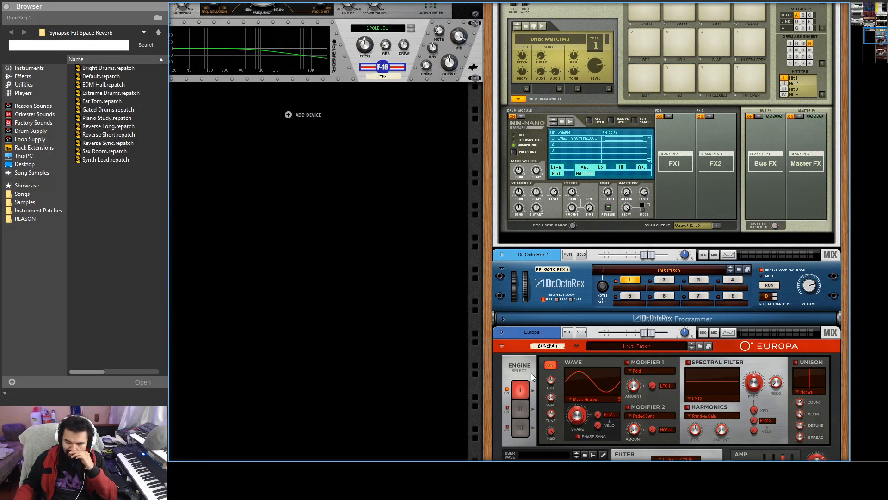
scroll(532, 373, "down", 5)
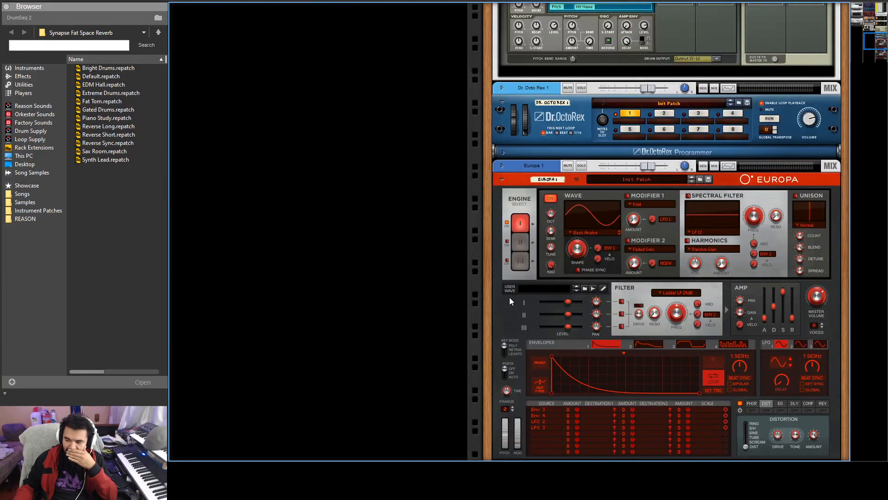
scroll(511, 301, "down", 1)
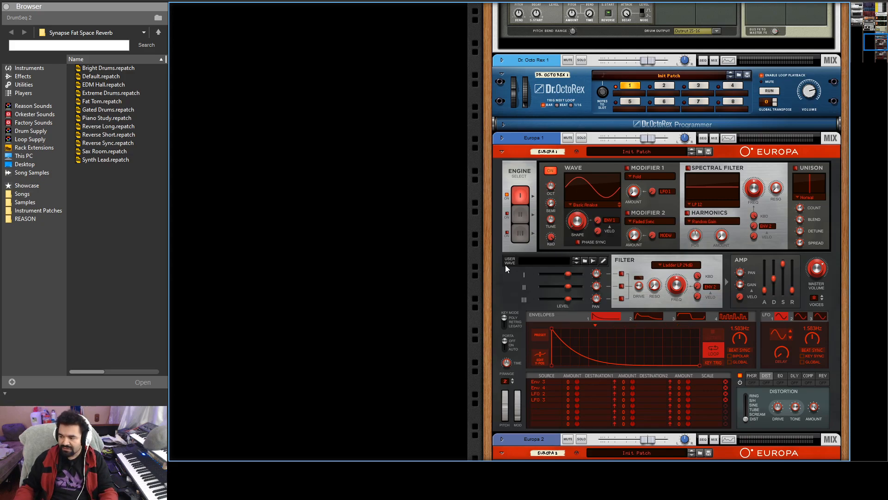
scroll(500, 300, "down", 2)
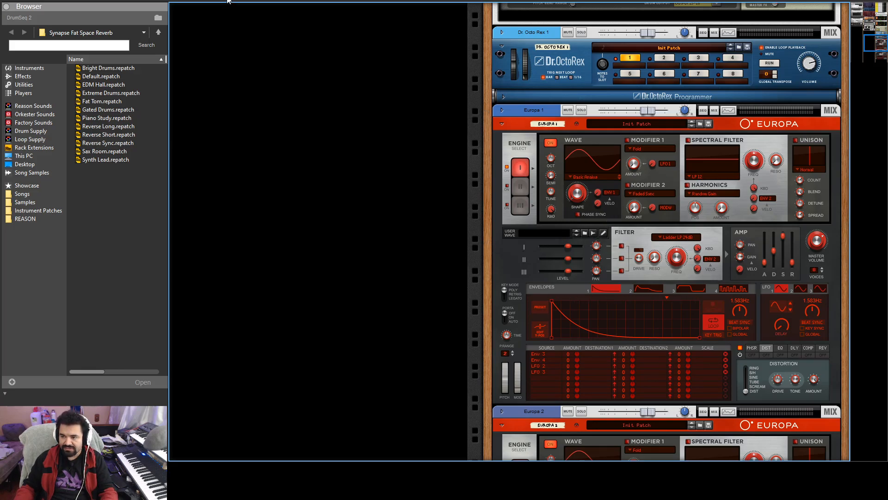
double_click(187, 0)
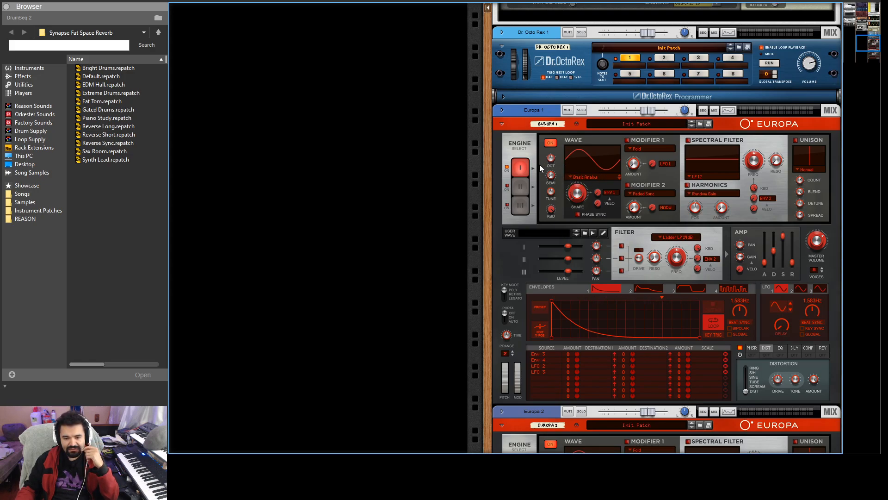
left_click(569, 179)
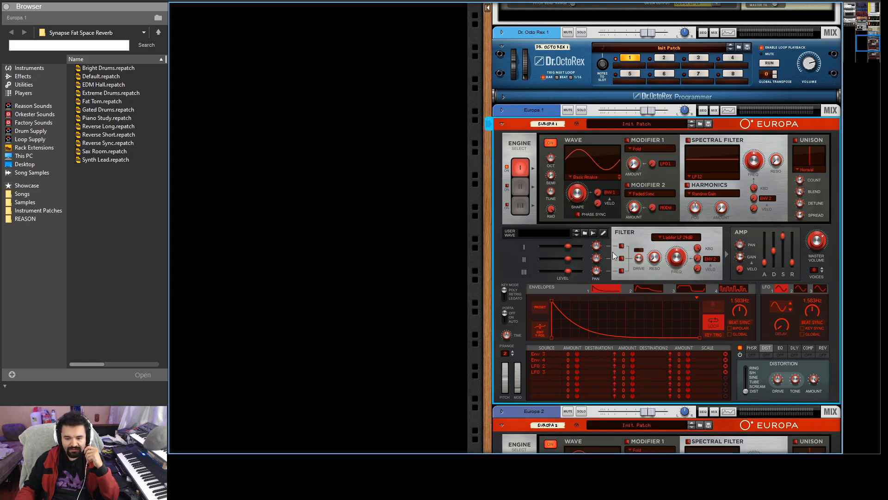
left_click(604, 207)
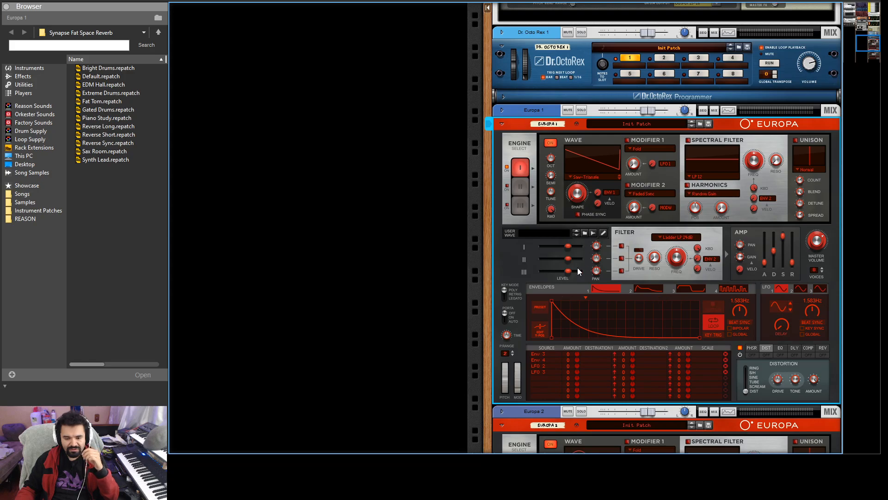
Turn on Unison for engine 1 of the first Europa and adjust its Count.
left_click(795, 140)
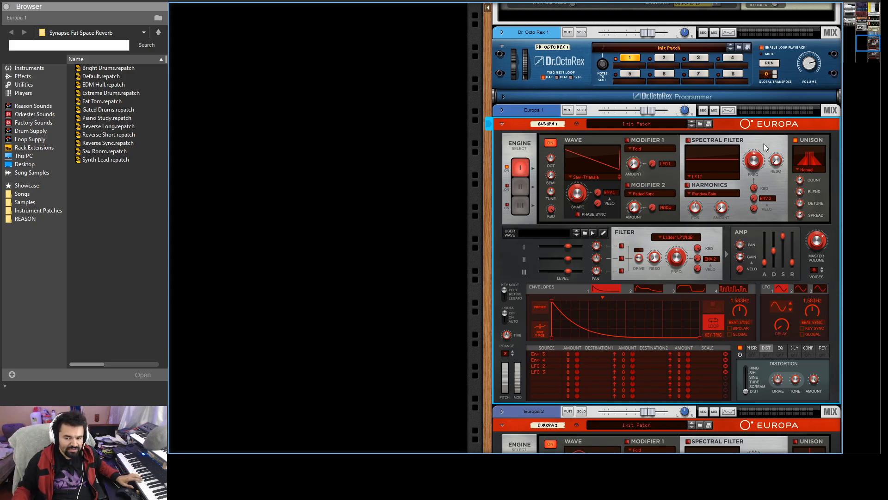
left_click_drag(799, 179, 798, 177)
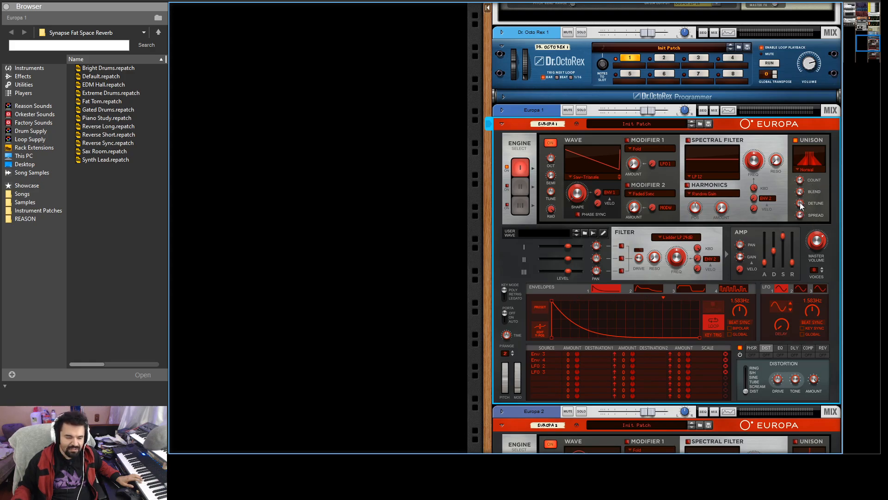
mouse_move(802, 206)
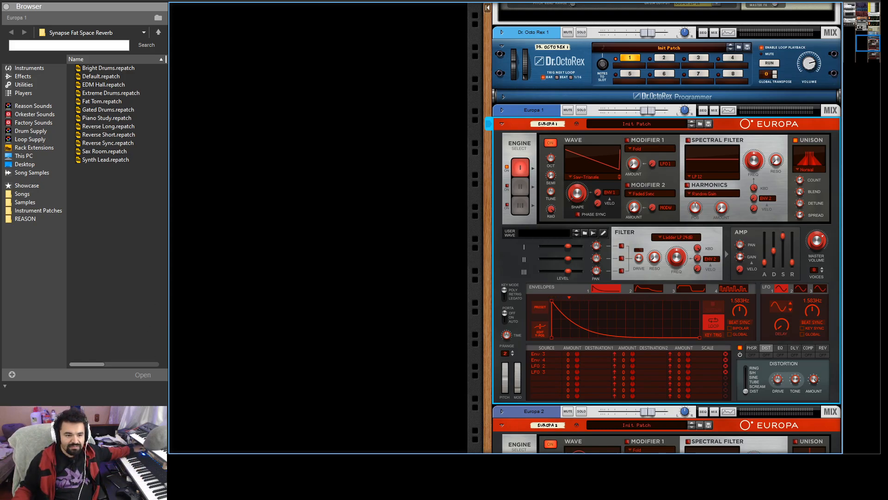
Select the Europa 1 track in the sequencer so it receives the keyboard input.
double_click(297, 1)
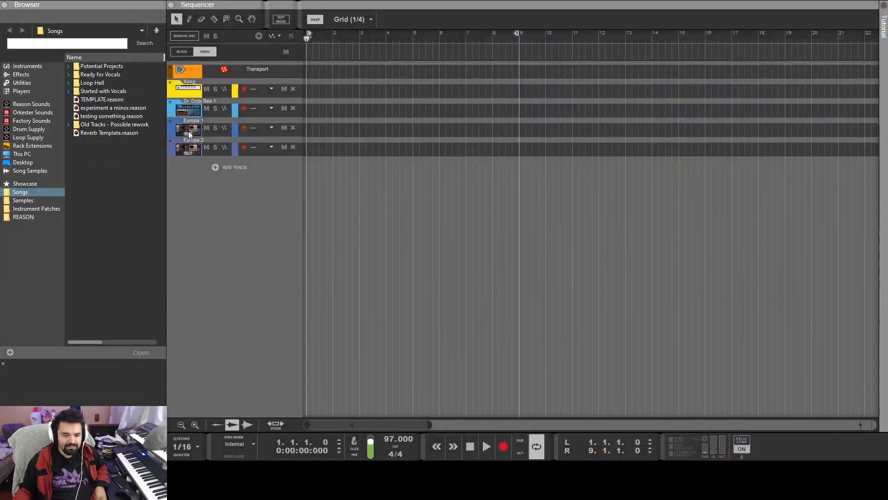
left_click(188, 149)
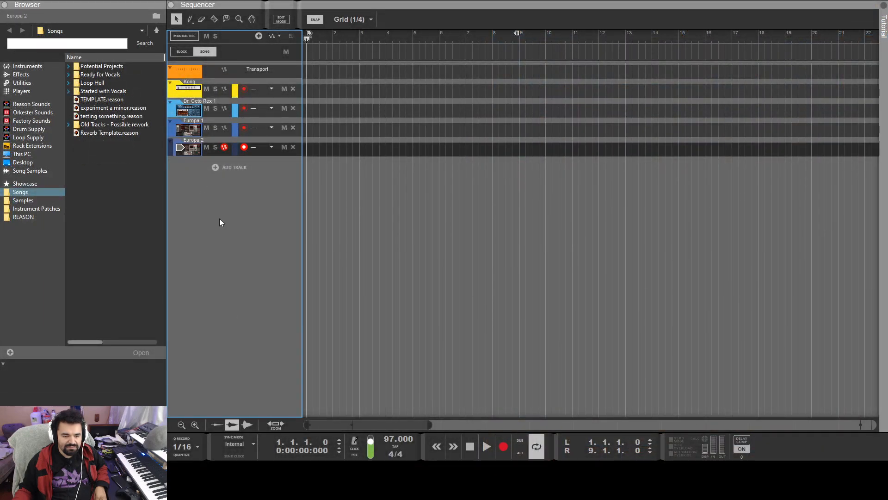
left_click(184, 129)
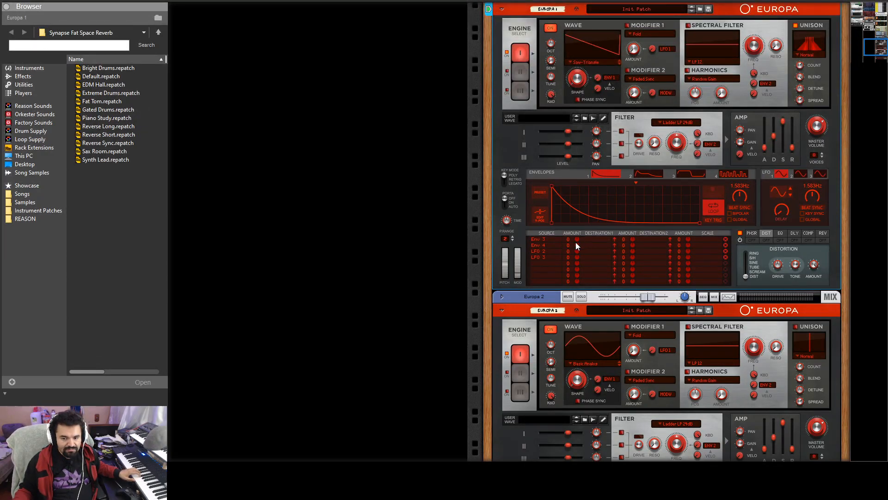
Compare the Europa 1 sound with engine 1's Unison switched off and back on.
scroll(515, 256, "up", 2)
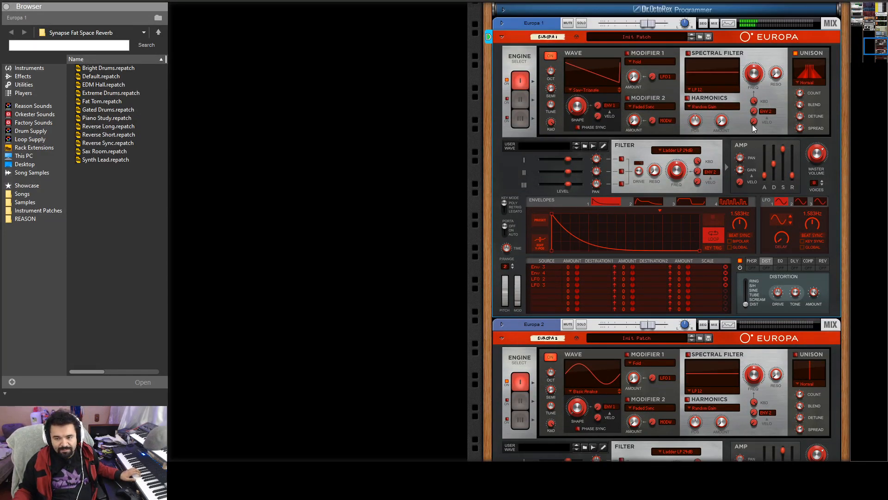
scroll(725, 168, "up", 2)
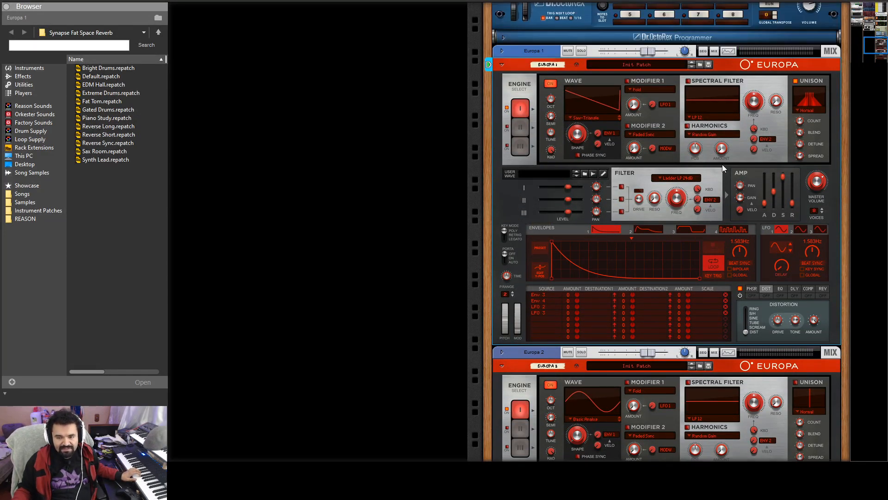
left_click(795, 82)
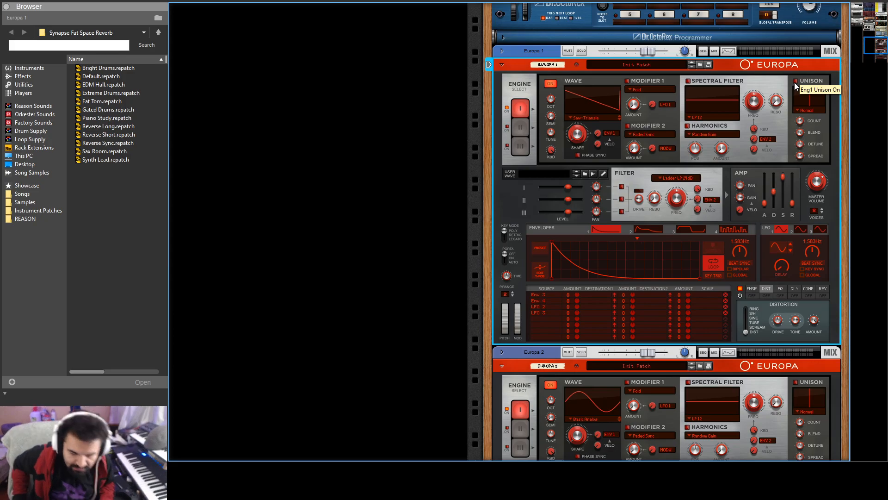
left_click(796, 82)
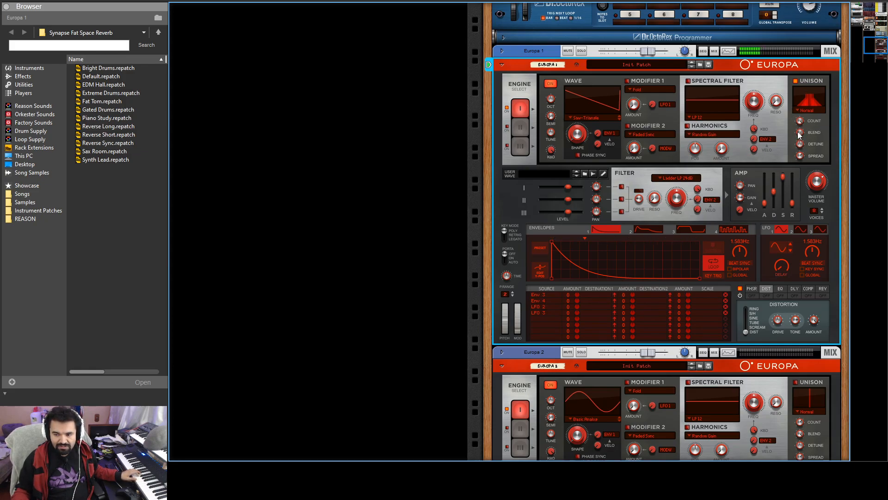
Raise the engine 1 Unison Detune to about 76.6% and adjust the amp envelope of Europa 1.
mouse_move(799, 136)
mouse_move(798, 136)
left_mouse_down()
mouse_move(795, 145)
mouse_move(788, 138)
left_mouse_up()
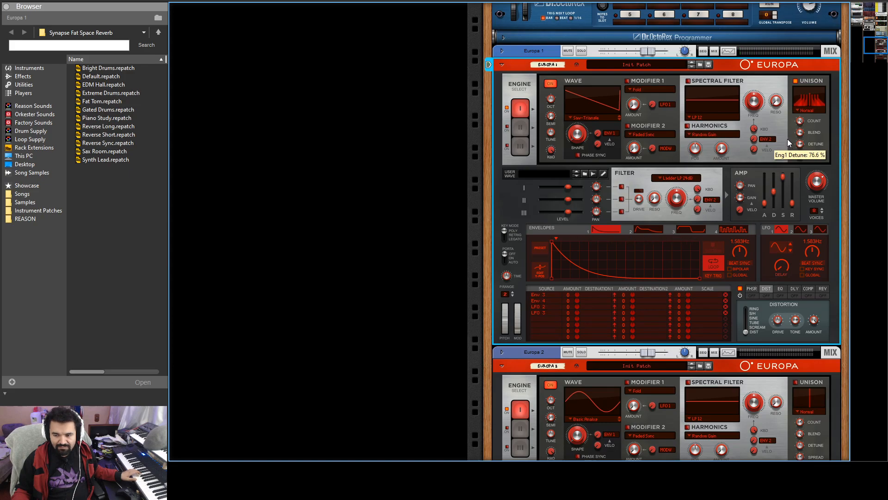
left_click_drag(788, 139, 788, 140)
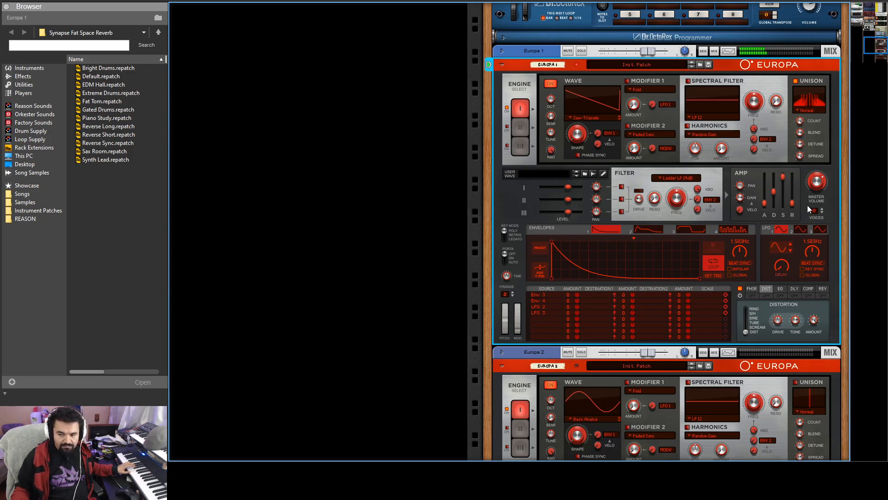
mouse_move(773, 196)
left_mouse_down()
mouse_move(774, 211)
mouse_move(791, 201)
left_mouse_up()
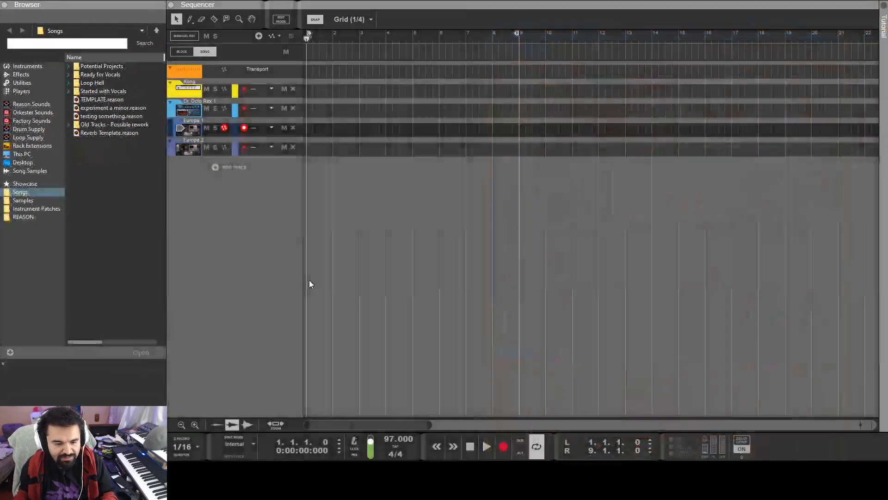
Draw an empty clip from bar 1 to bar 5 on the Europa 1 track and open it for note editing.
left_click_drag(309, 129, 413, 126)
double_click(404, 131)
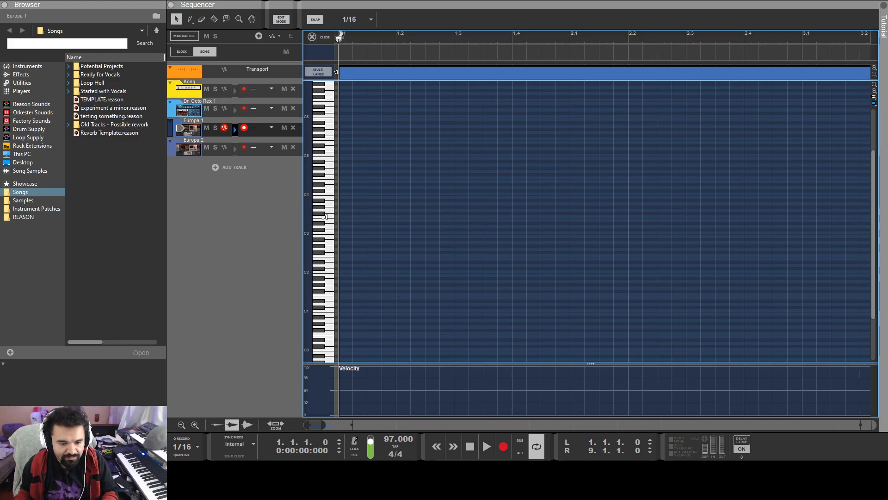
scroll(339, 234, "up", 2)
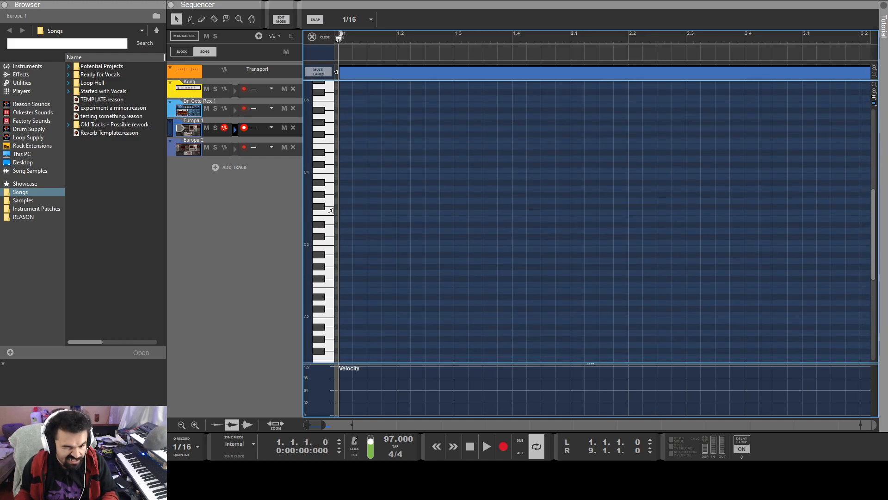
Draw a three-beat F3 note at the clip's start and copy it up to G#3 and C4 to form a chord.
mouse_move(345, 213)
left_mouse_down()
mouse_move(567, 211)
mouse_move(448, 212)
mouse_move(512, 213)
left_mouse_up()
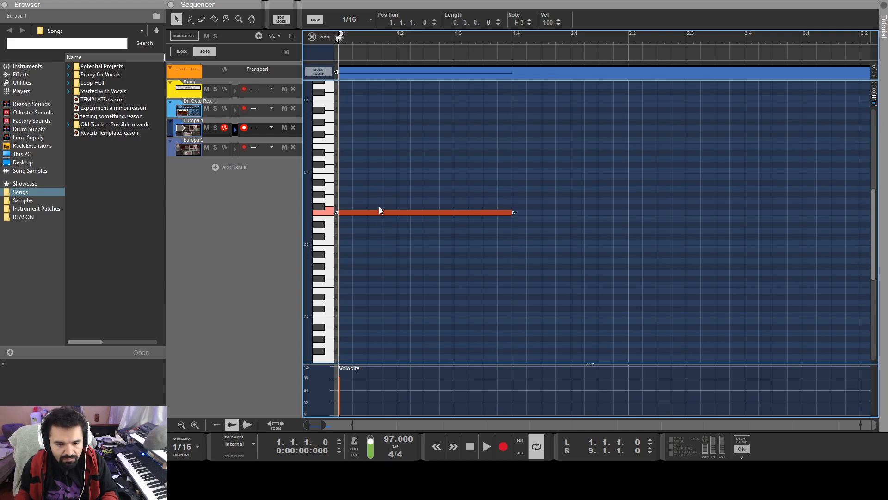
left_click_drag(376, 214, 373, 170)
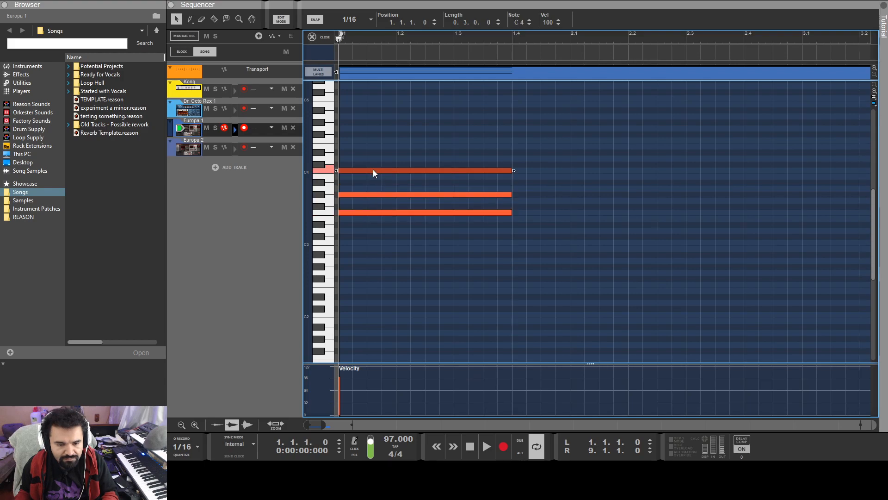
left_click(546, 206)
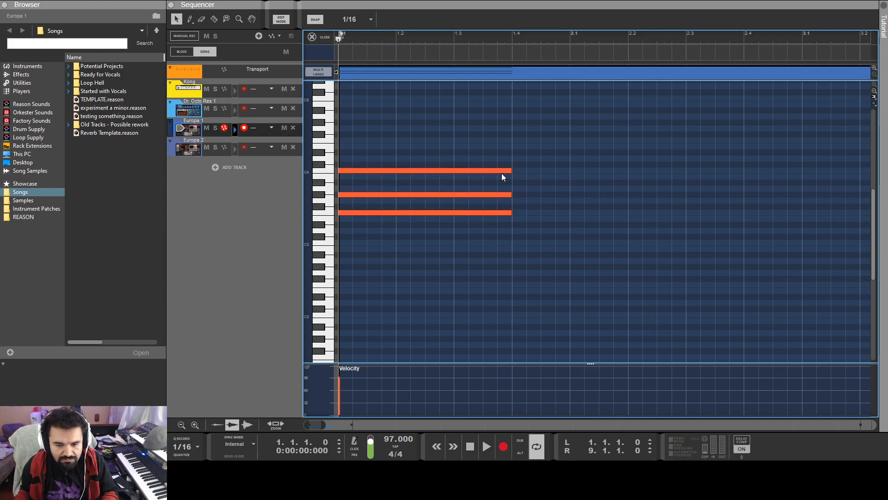
Add a one-beat D#4 note at 1.4 and extend the F3 and G#3 notes to 2.1.
left_click_drag(513, 152, 568, 153)
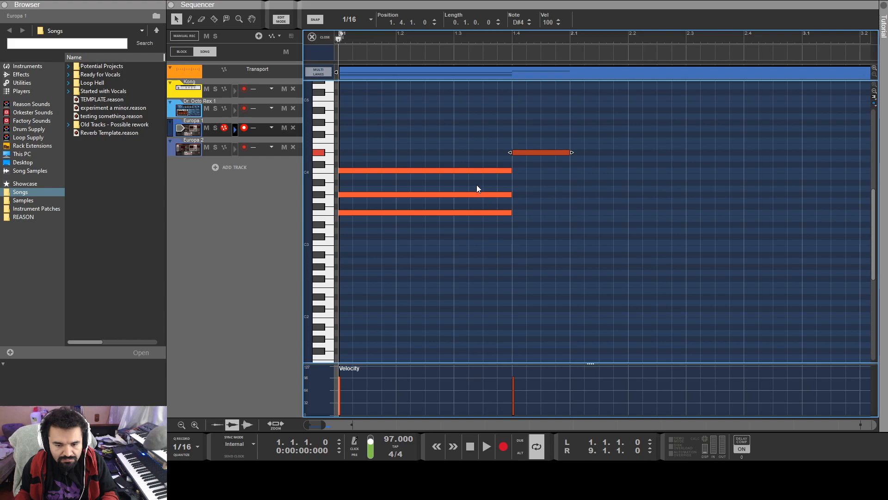
left_click_drag(481, 233, 416, 181)
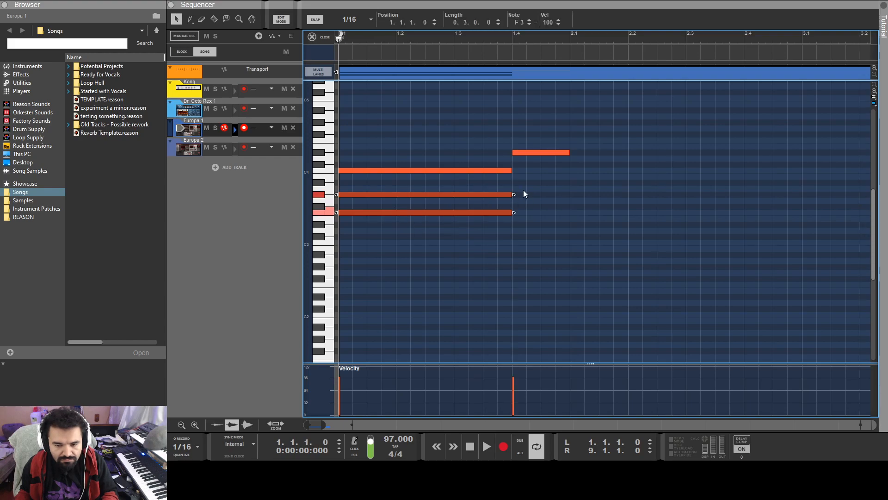
left_click_drag(514, 212, 568, 214)
Play back the first bar of the chord clip and stop.
left_click(549, 266)
key("space")
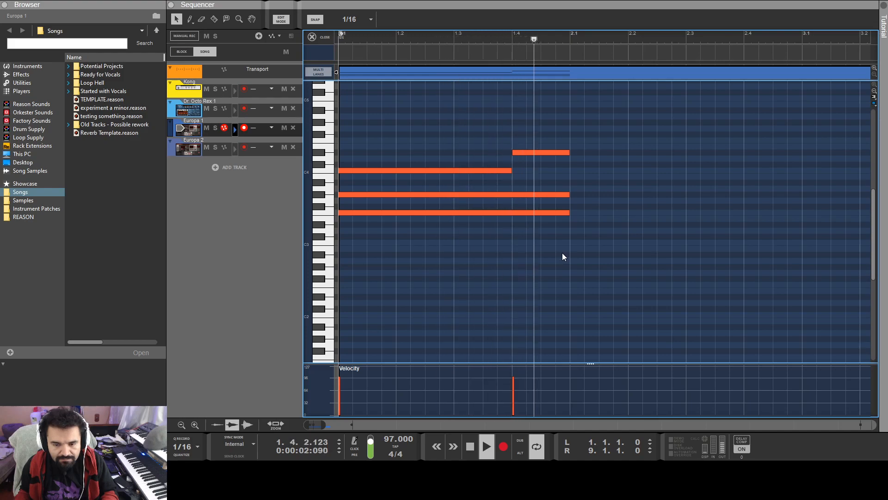
key("space")
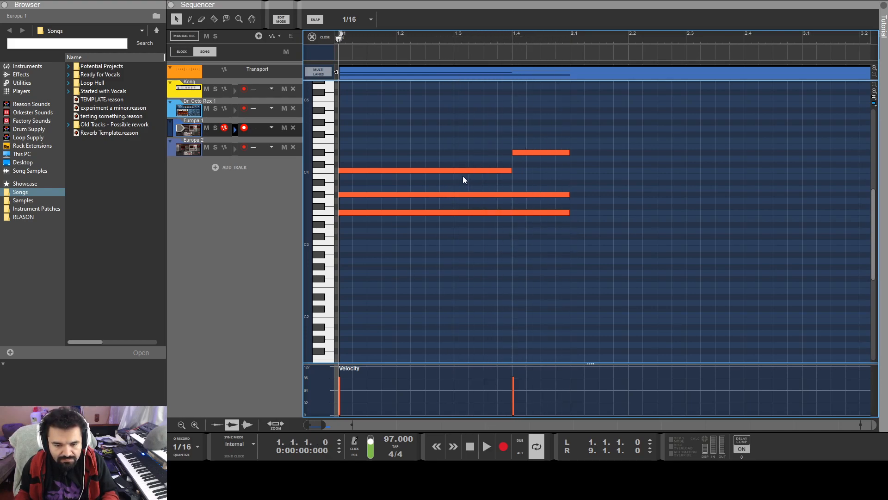
Copy the first chord to 2.1 as E3, G3 and C4 notes.
left_click_drag(451, 154, 590, 172)
left_click(585, 173)
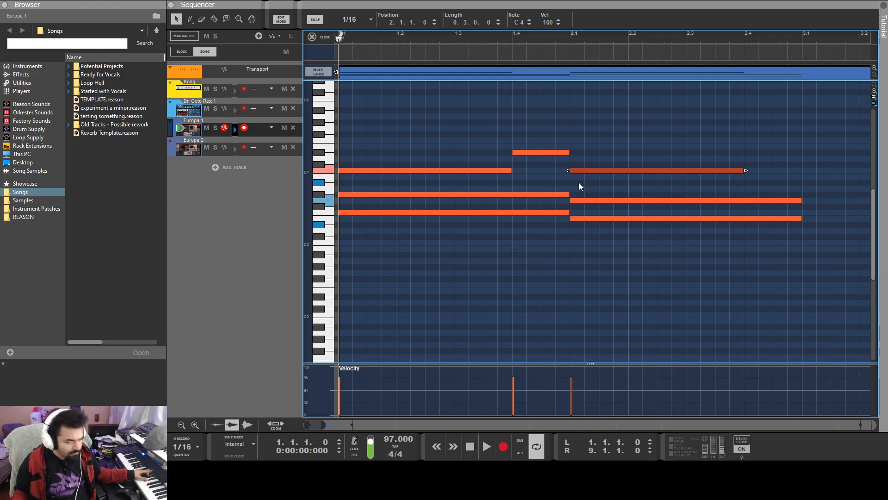
left_click_drag(638, 167, 601, 247)
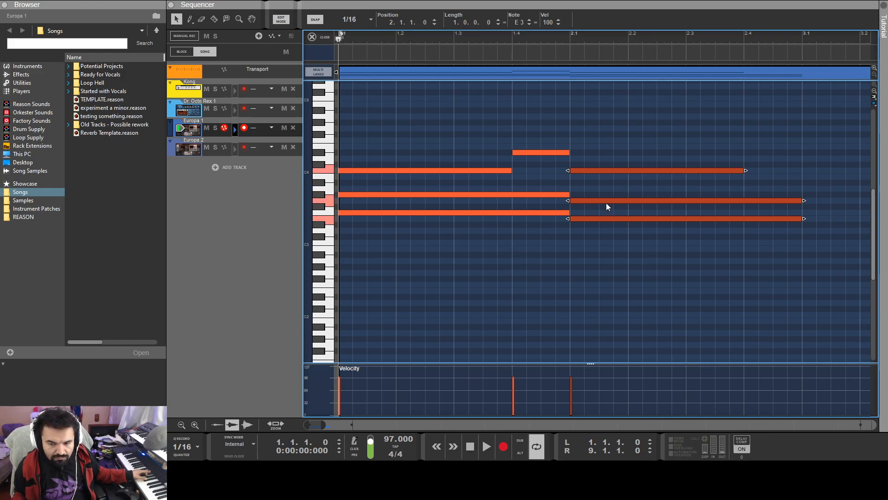
Lower the second chord's C4 note to A#3 and its E3 note to D#3.
left_click(601, 171)
left_click_drag(601, 171, 599, 182)
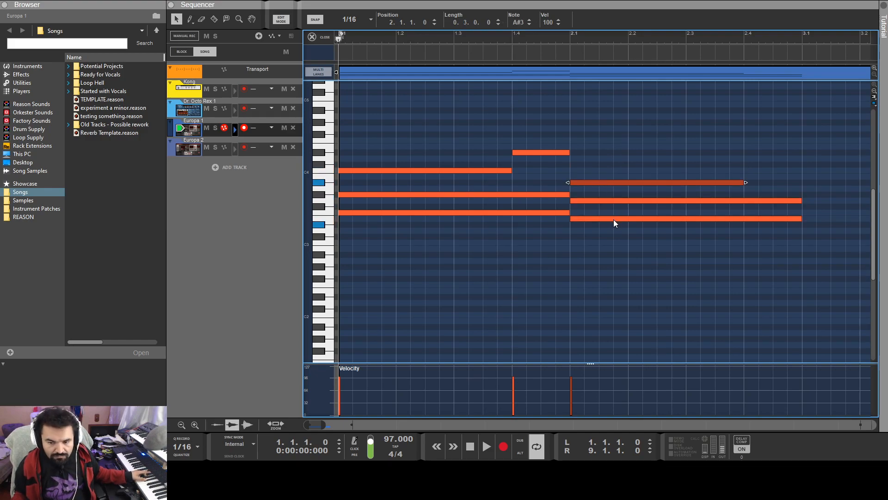
left_click_drag(613, 220, 616, 226)
left_click(618, 244)
Extend the second chord's A#3 note to 3.1 and play the clip from the start.
left_click(700, 184)
left_click_drag(741, 182, 799, 191)
left_click(790, 273)
key("space")
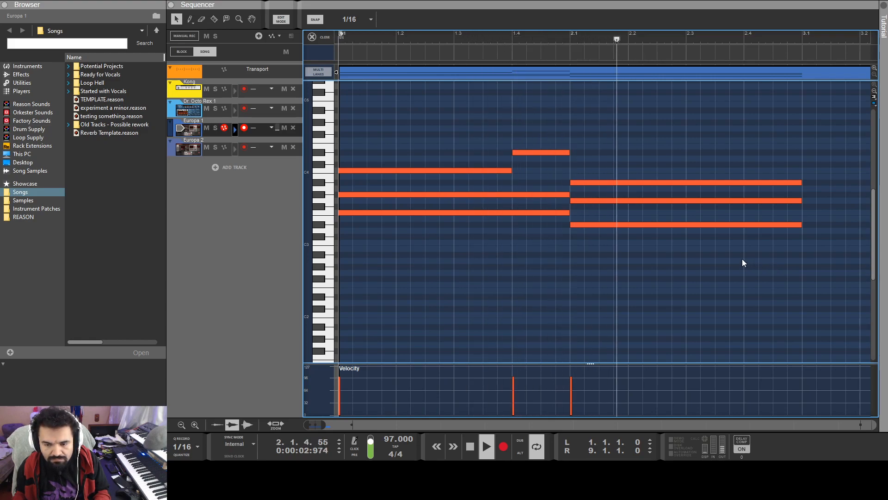
Shorten the second chord's D#3 note to end at 2.4, add an A#2 note from 2.4 to 3.1, and play the clip.
key("space")
left_click(775, 224)
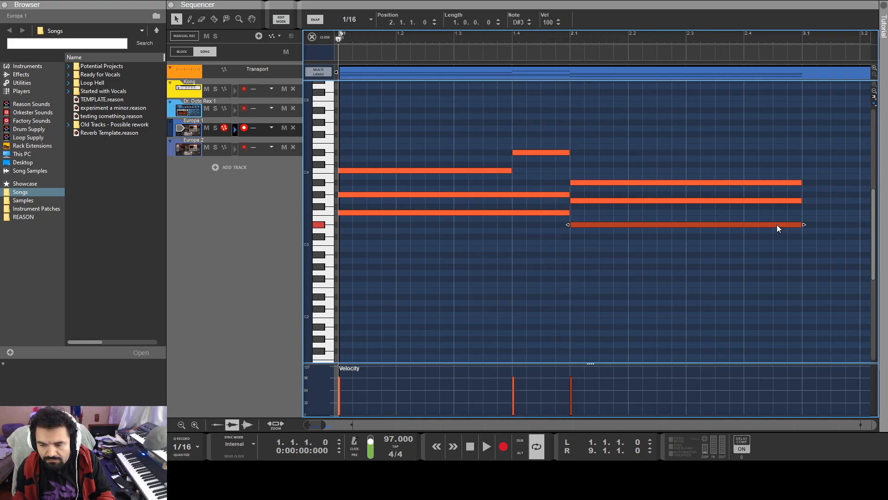
mouse_move(803, 226)
left_mouse_down()
mouse_move(743, 226)
mouse_move(792, 254)
left_mouse_up()
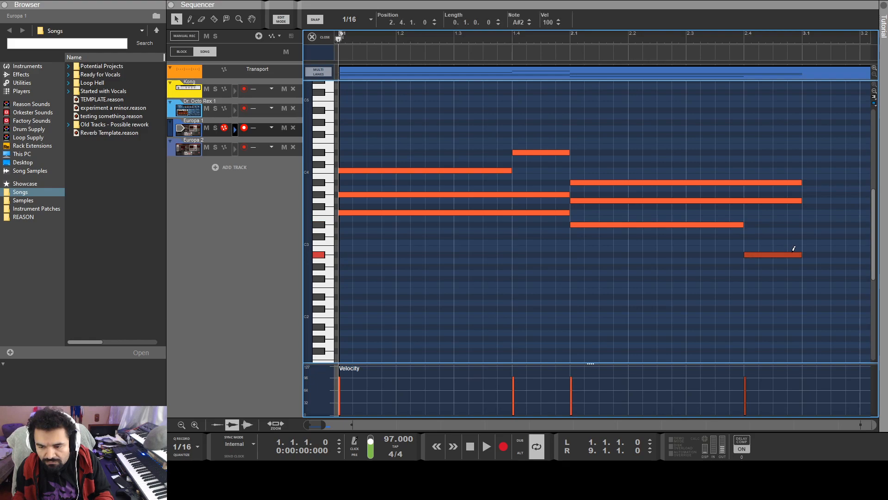
key("space")
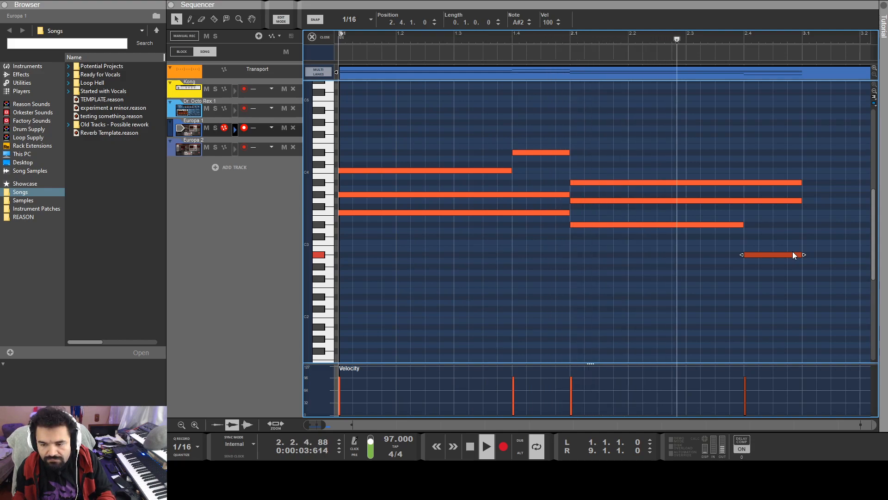
key("space")
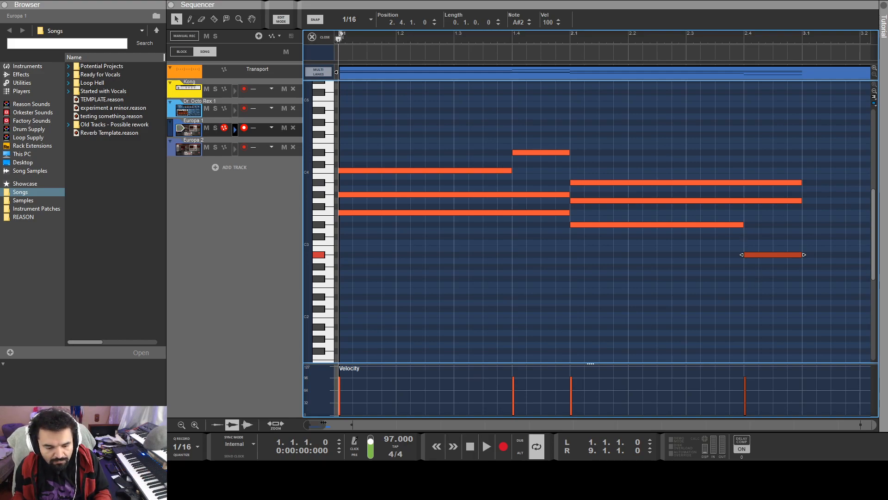
Copy the second chord's three main notes to 3.1 as D3, F#3 and A3.
left_click_drag(324, 423, 333, 423)
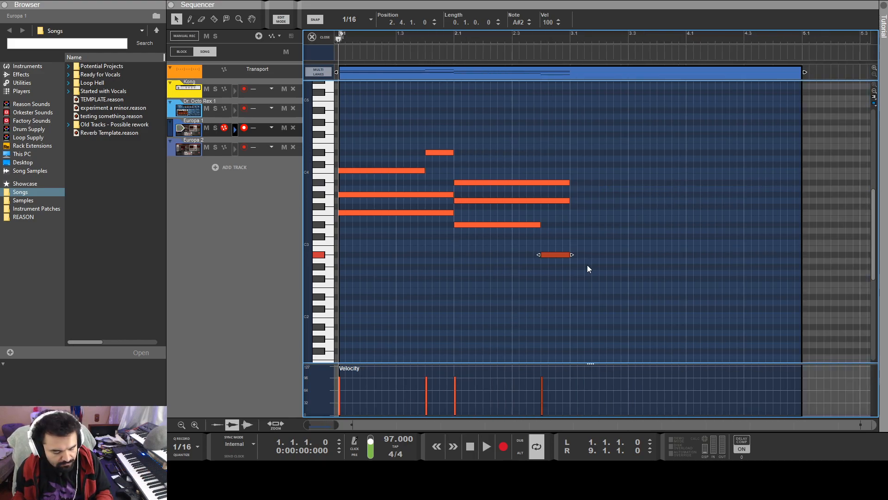
left_click_drag(516, 161, 593, 229)
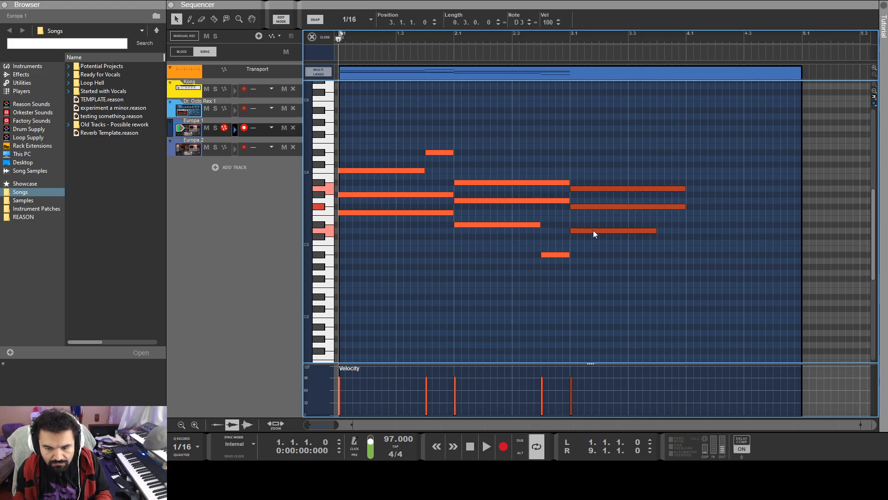
left_click(628, 254)
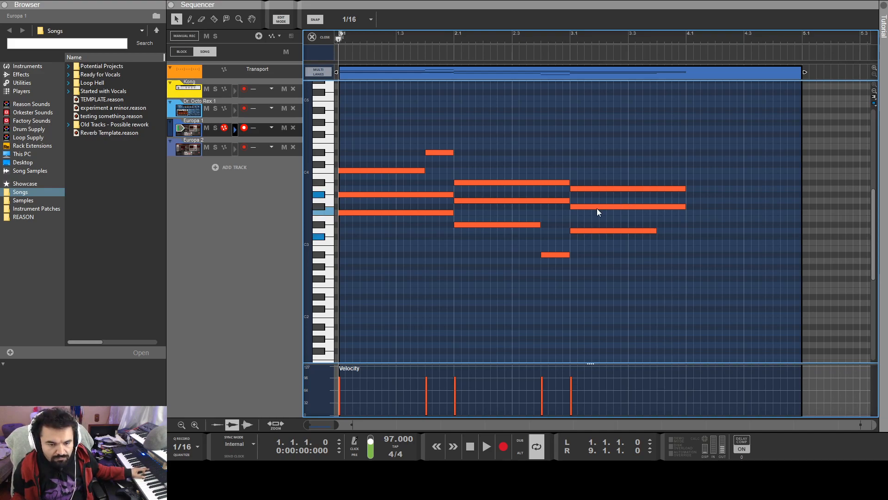
Lower the third chord to C#3, F3 and G#3 and extend its C#3 note to 4.1.
left_click_drag(606, 178, 590, 235)
left_click(595, 255)
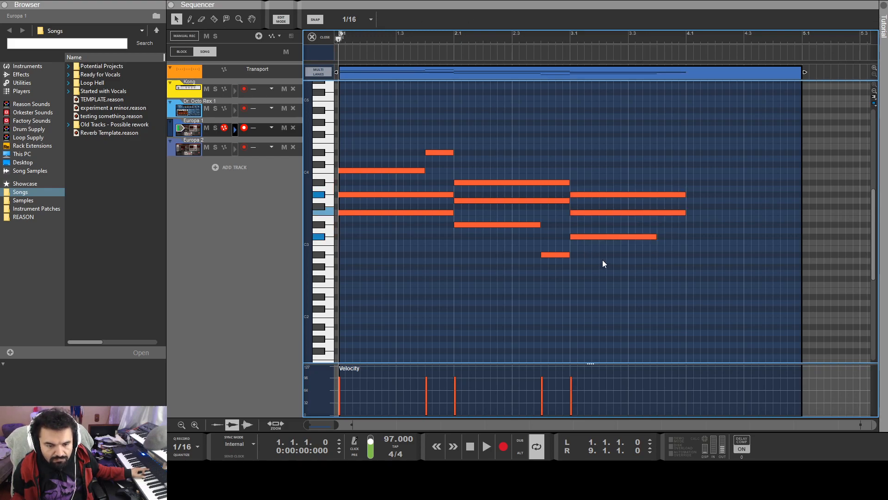
left_click(639, 237)
left_click(583, 260)
Copy the second chord to 4.1 as D#3, G3 and A#3, extend its D#3 note to 5.1, and play the clip.
left_click(556, 256)
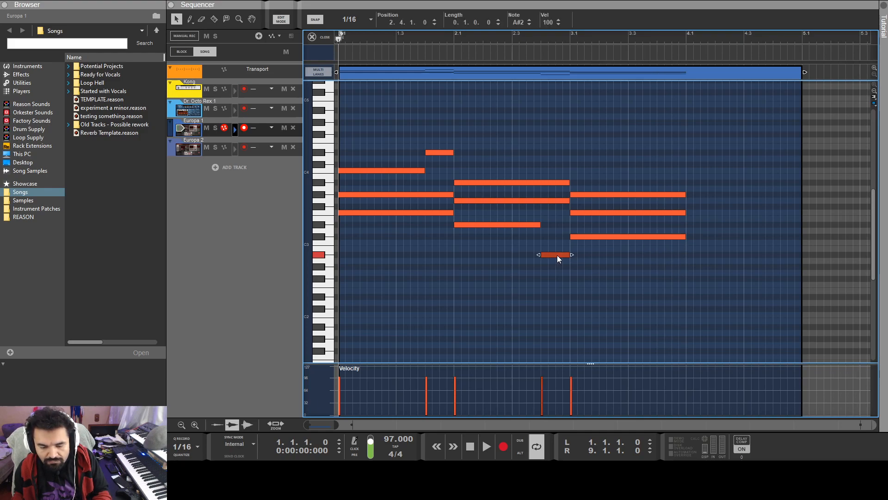
left_click_drag(493, 167, 714, 225)
left_click(758, 234)
left_click(767, 225)
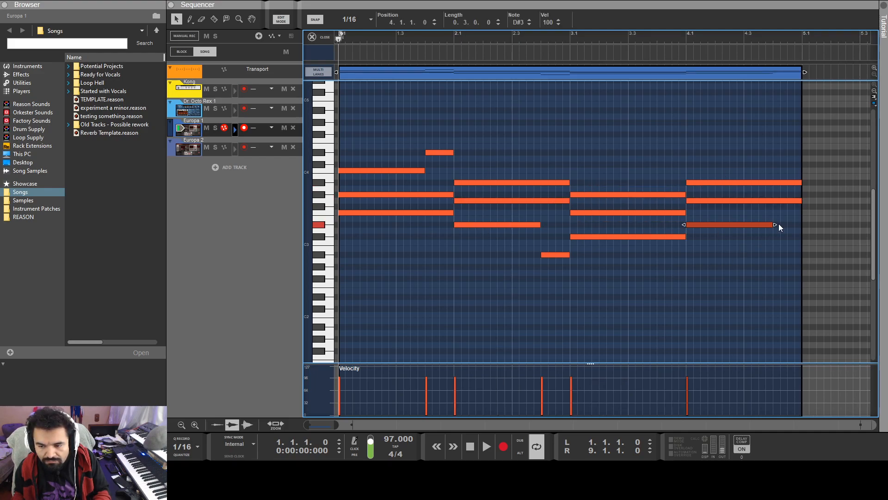
left_click(785, 259)
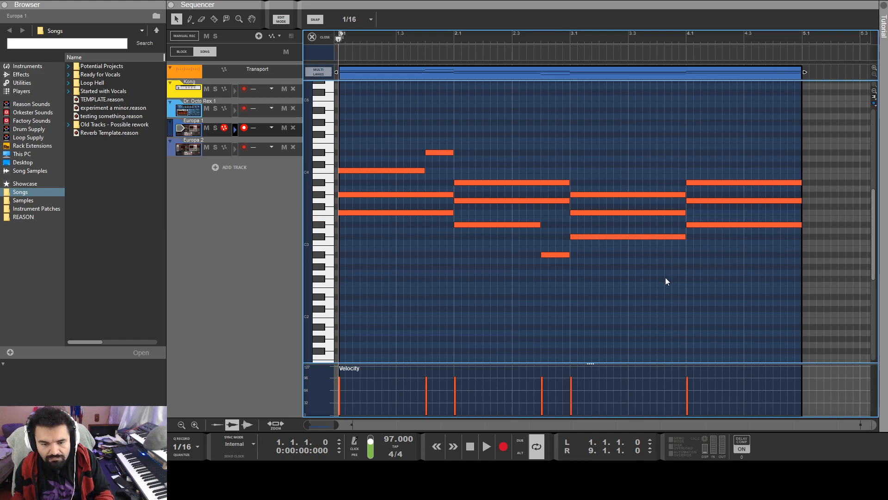
key("space")
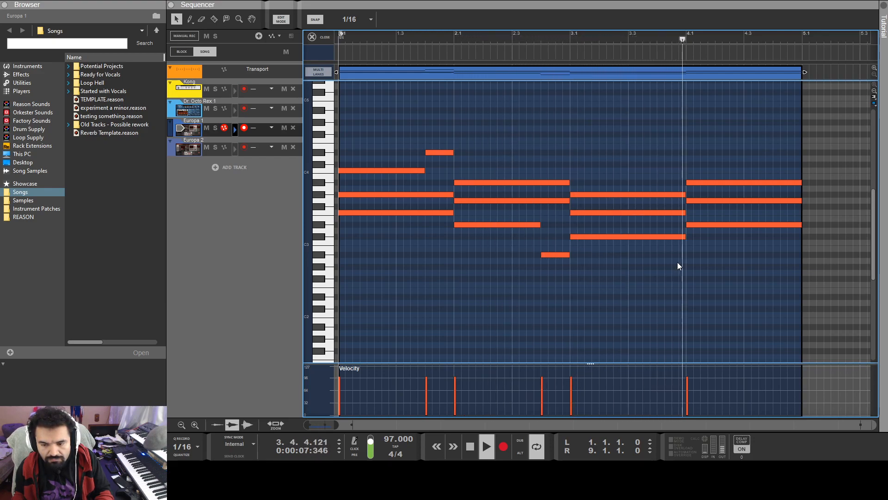
key("space")
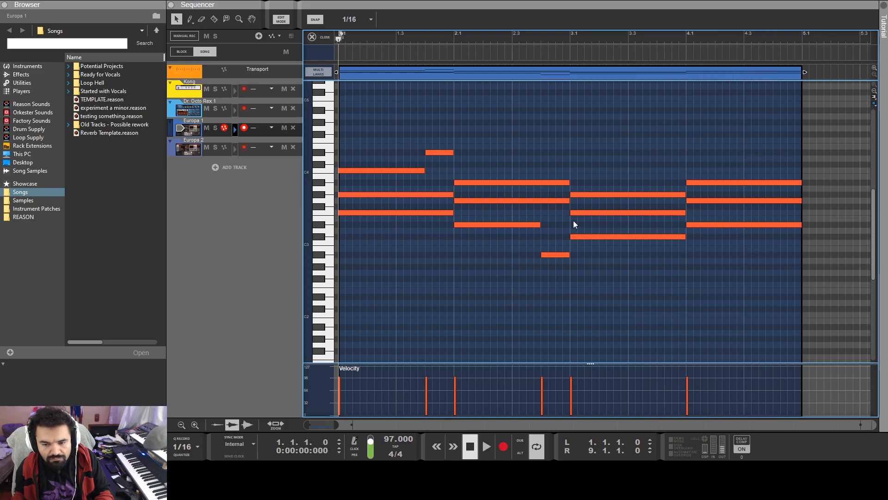
Duplicate the four-bar Europa 1 clip to bar 5 and open the copy for note editing.
left_click(274, 24)
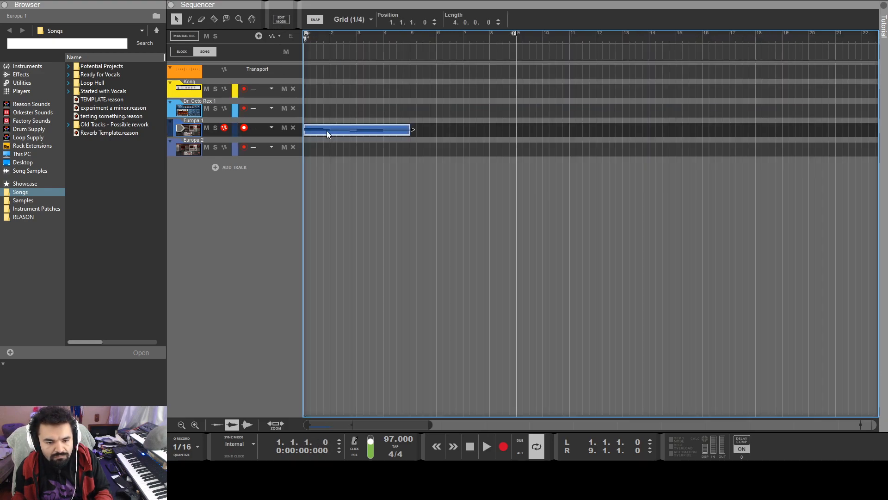
left_click(434, 133)
double_click(428, 130)
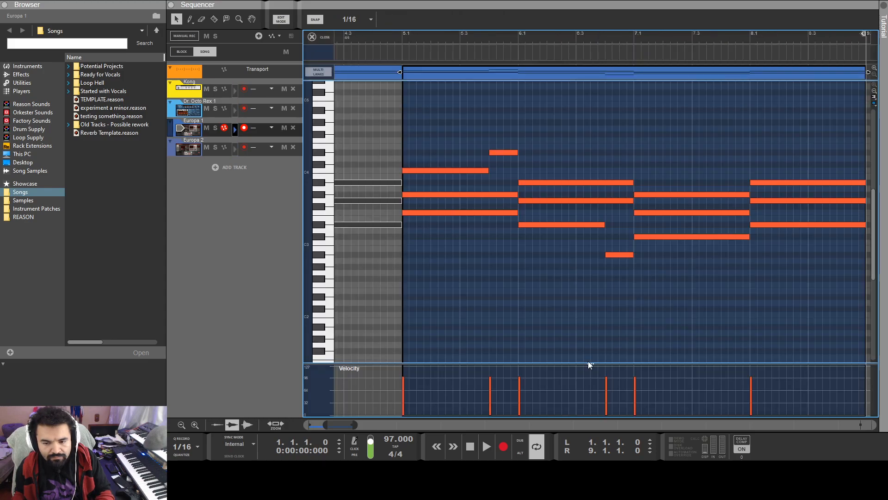
left_click_drag(338, 426, 343, 426)
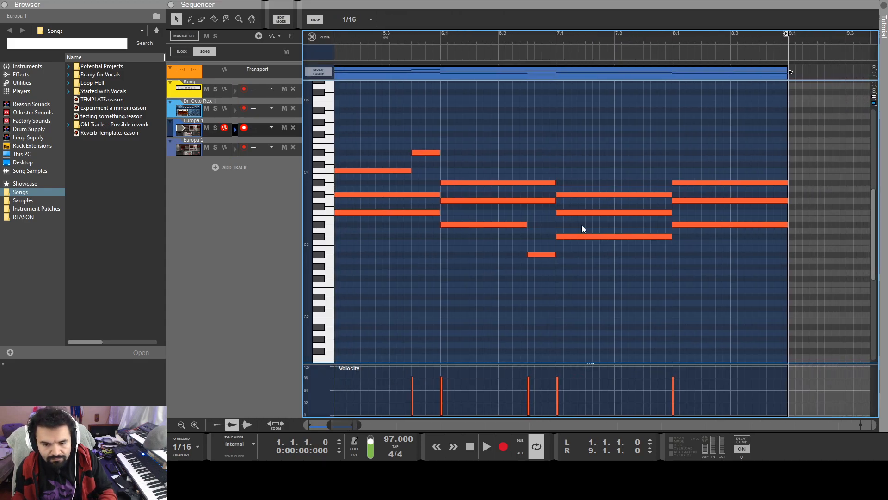
Try shortening the D#4 note at 5.4 and adding sixteenth notes F4 at 5.4.3 and D#4 at 5.4.4, and play the result.
left_click_drag(439, 153, 430, 155)
double_click(429, 134)
left_click_drag(429, 137, 429, 141)
double_click(437, 152)
key("space")
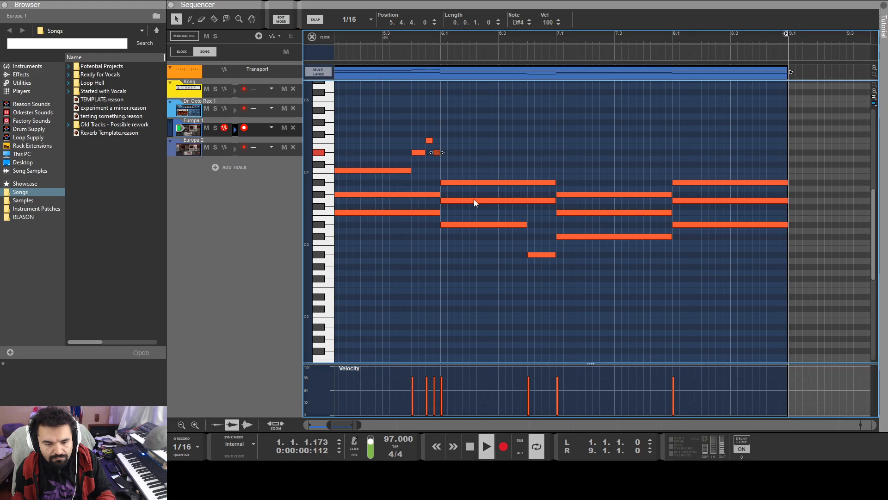
mouse_move(346, 424)
left_mouse_down()
mouse_move(335, 425)
mouse_move(362, 426)
left_mouse_up()
left_click_drag(335, 427, 362, 424)
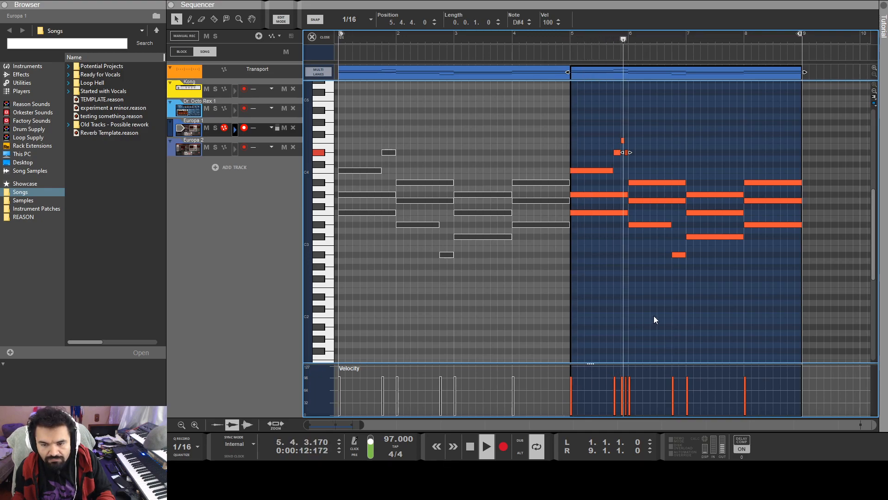
key("space")
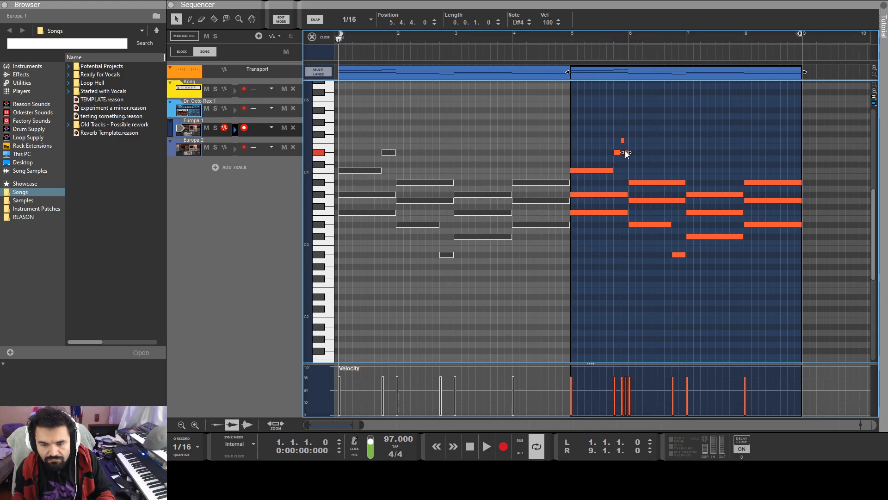
Delete the added F4 and D#4 sixteenth notes, extend the D#4 note at 5.4 back to 6.1, and play the song.
left_click(622, 140)
key("Delete")
left_click(617, 152)
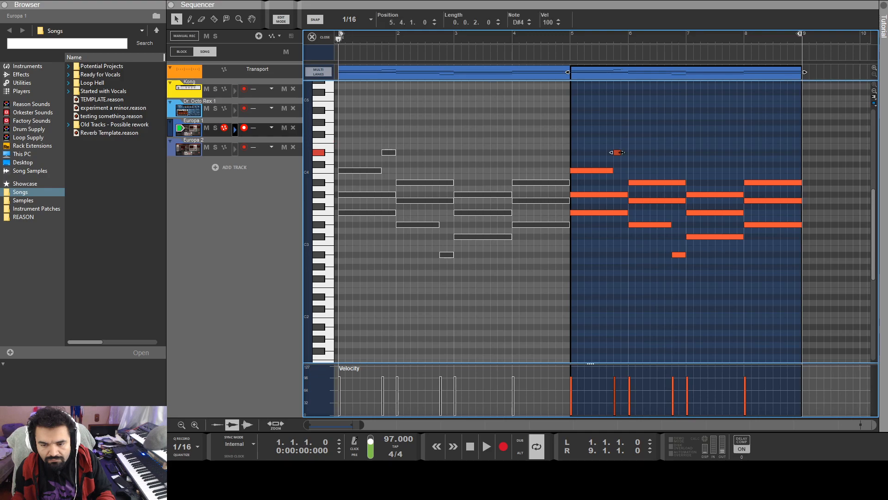
left_click(633, 174)
key("space")
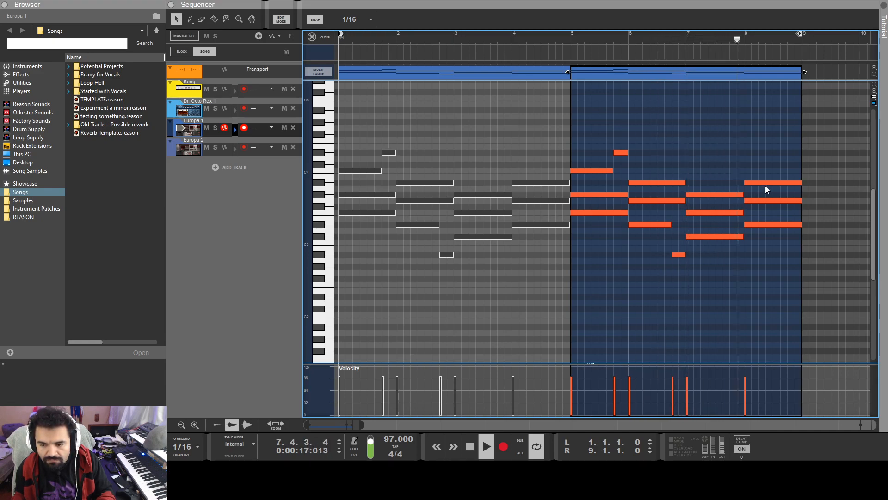
key("space")
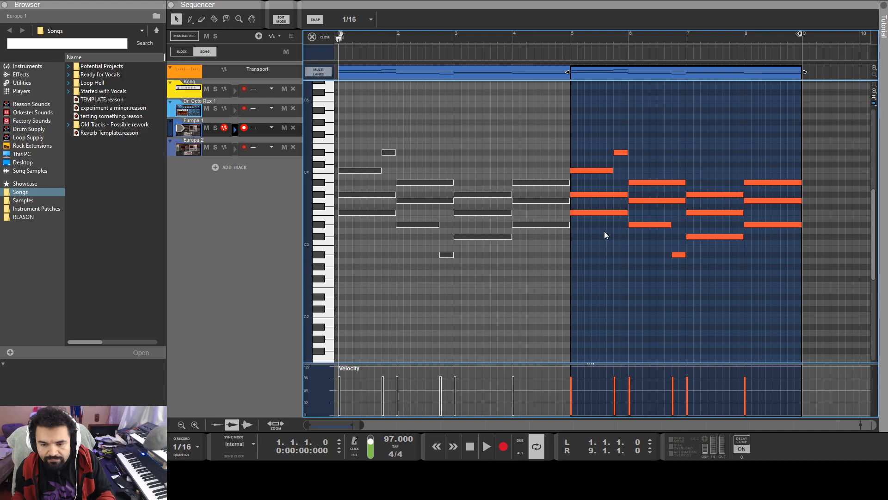
Shorten the D#4 note at 5.4 to an eighth note, try a C#4 sixteenth at 5.4.3, and delete that C#4.
left_click(621, 152)
left_click_drag(627, 153, 624, 152)
left_click(623, 165, "alt")
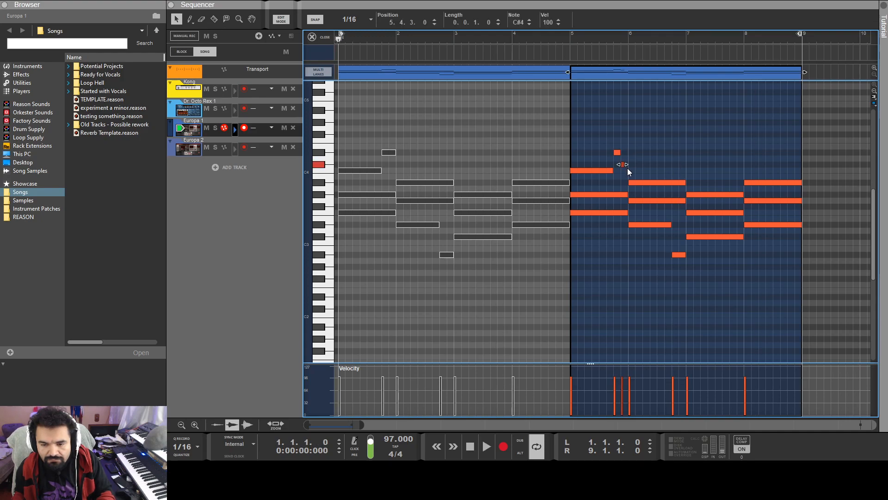
key("Delete")
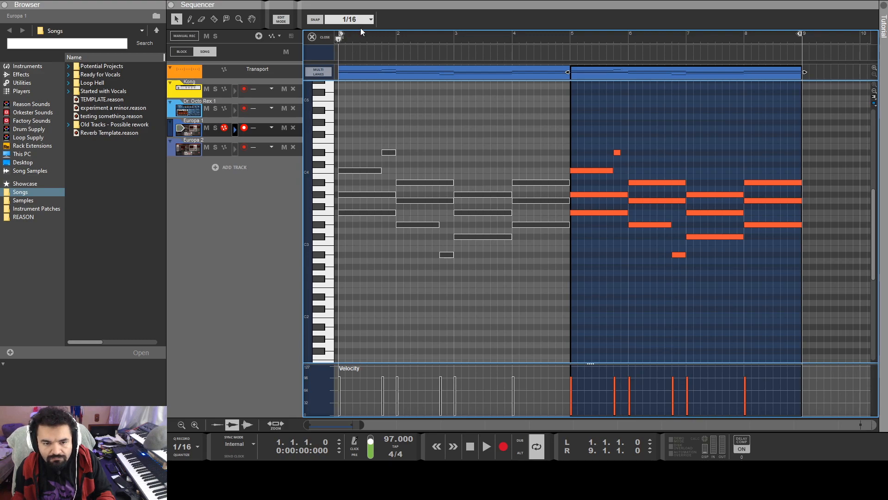
Set the snap grid to 1/8, draw a C4 eighth note at 5.4.3, and play the song.
double_click(626, 170)
key("space")
key("space")
key("space")
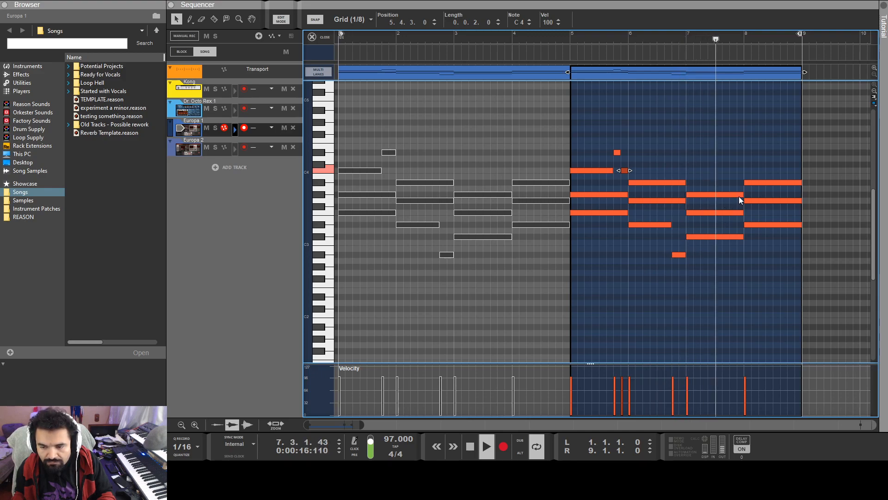
key("space")
Add eighth notes C#4 at 7.4.1 and D#4 at 7.4.3 above the bar 7 chord and start playback.
double_click(735, 165)
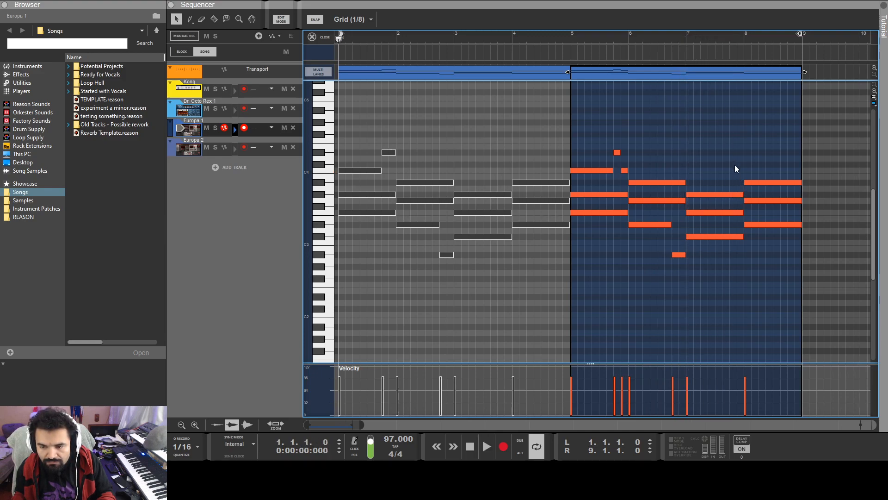
mouse_move(733, 164)
left_mouse_down()
mouse_move(728, 175)
mouse_move(734, 170)
left_mouse_up()
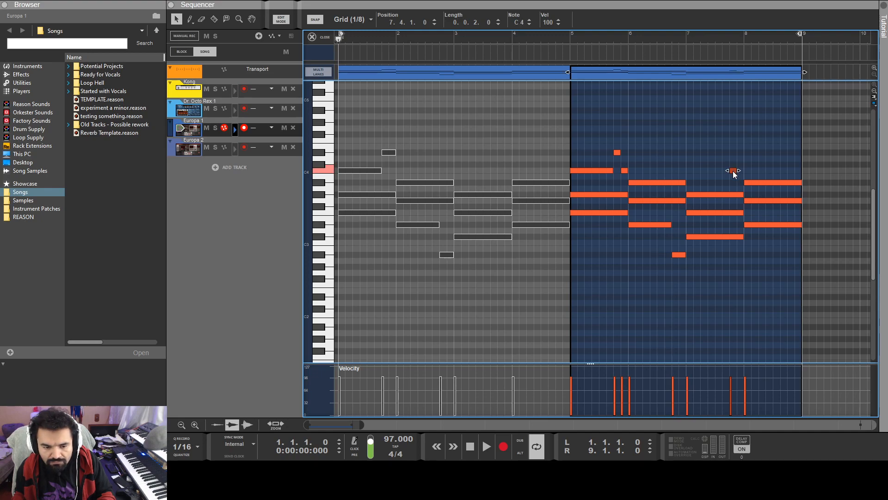
left_click_drag(734, 171, 739, 165)
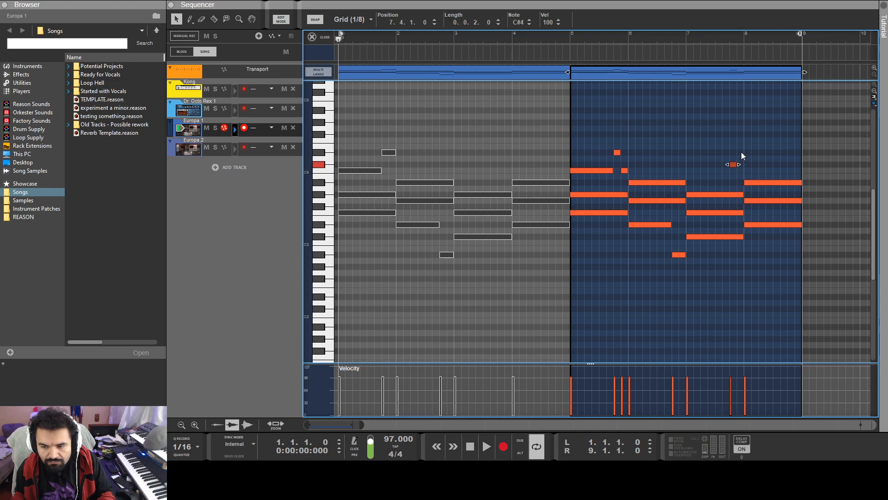
left_click(742, 152, "alt")
key("space")
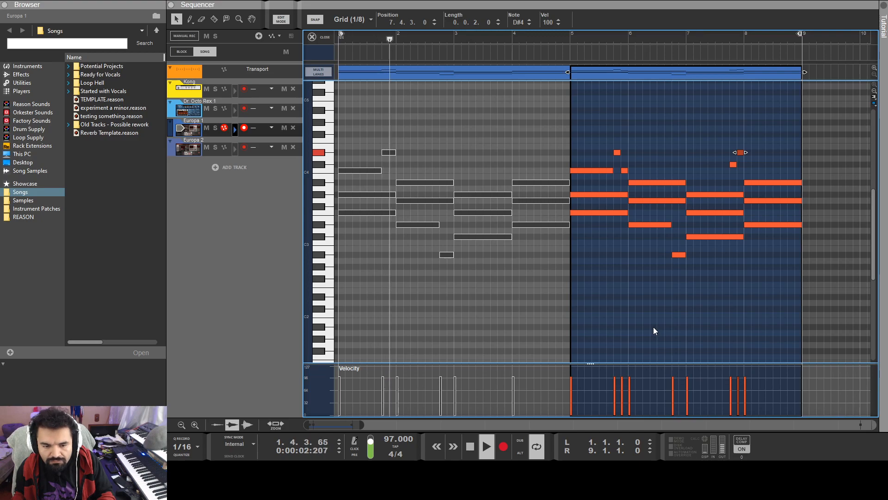
Shorten the bar 7 chord's G#3 note to end at 7.4.
left_click(732, 195)
left_click_drag(745, 195, 731, 195)
left_click(757, 210)
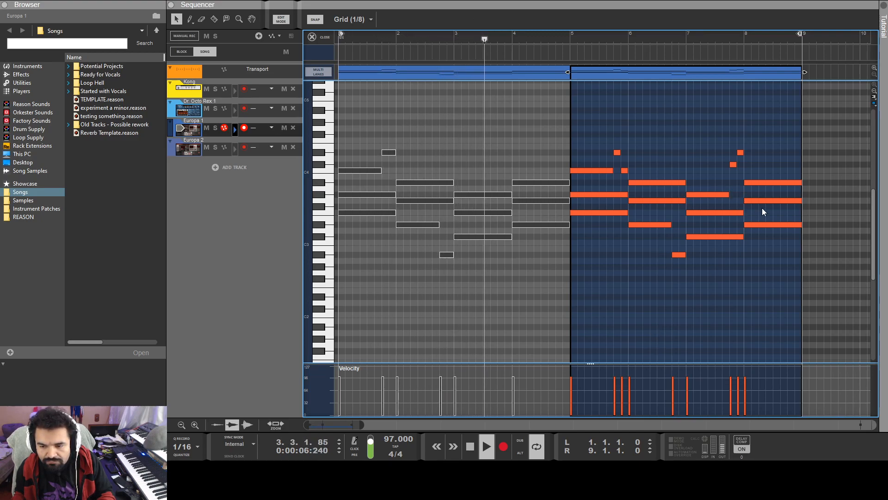
Raise the bar 8 chord's D#3 note an octave to D#4 and play the song.
left_click(764, 182)
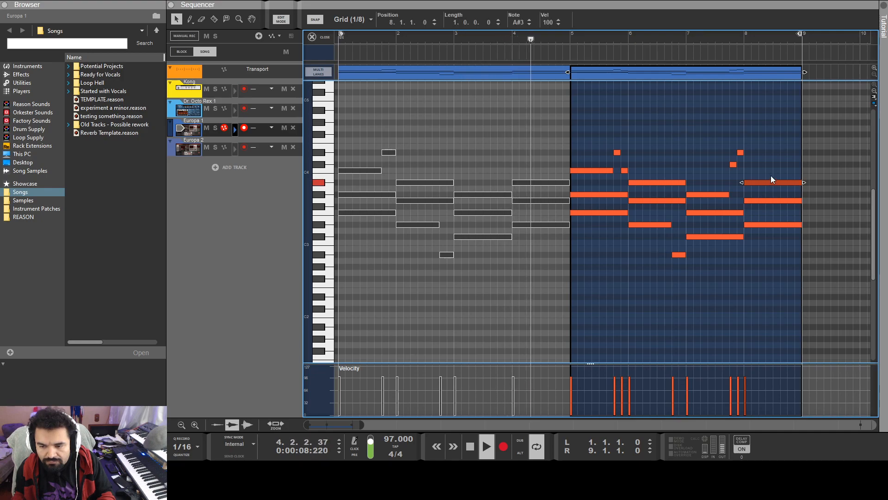
left_click_drag(767, 225, 767, 151)
key("space")
key("space")
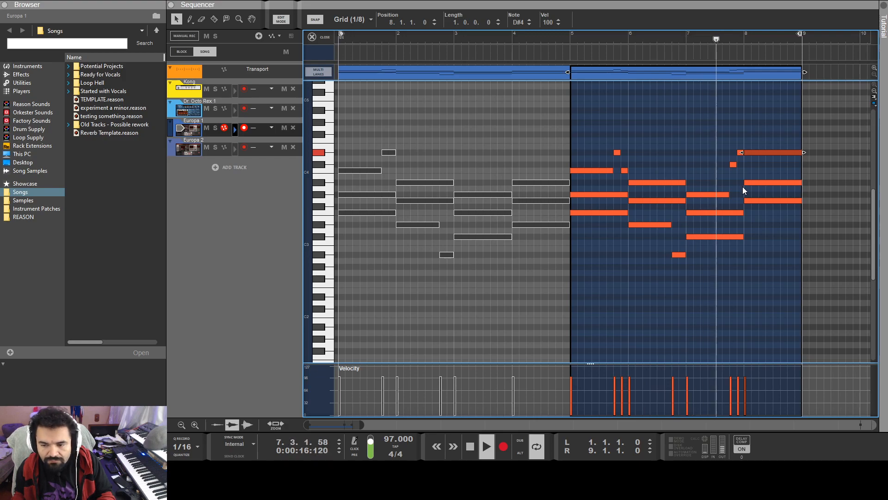
key("space")
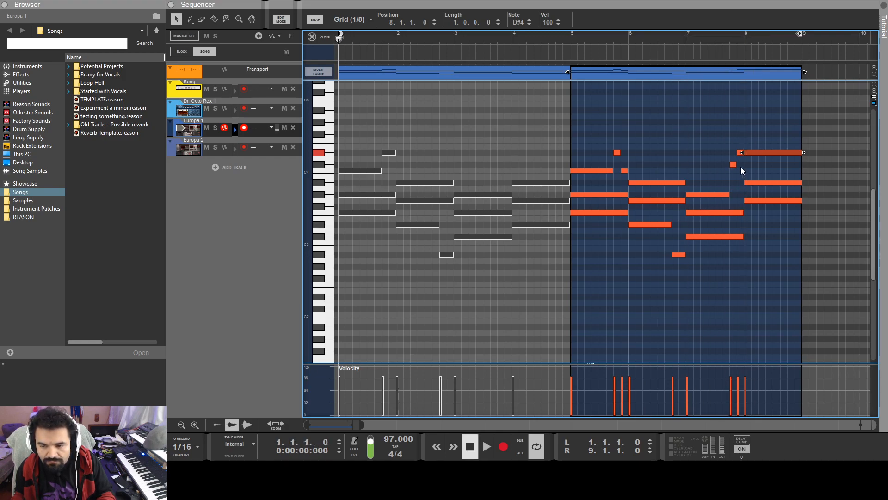
Lower the passing notes at 7.4 to A#3 and C#4, play the song, and leave note editing.
left_click_drag(735, 165, 735, 185)
left_click_drag(742, 153, 743, 166)
left_click(749, 173)
key("space")
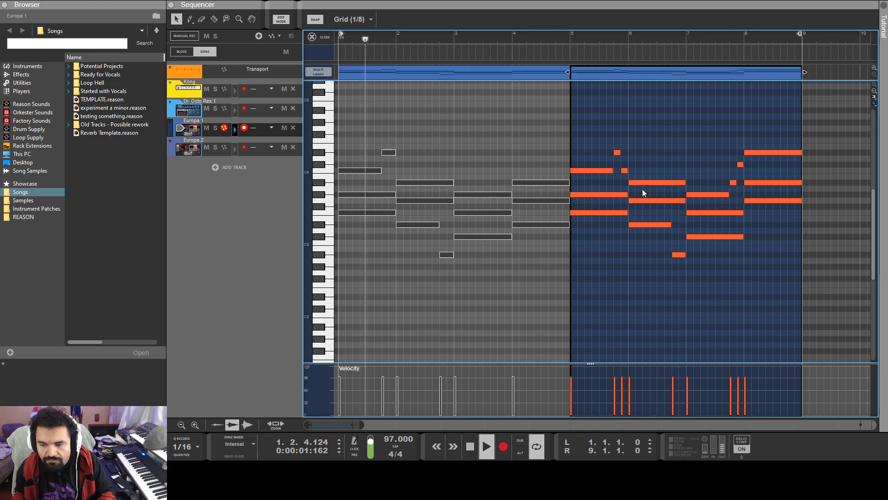
left_click(283, 21)
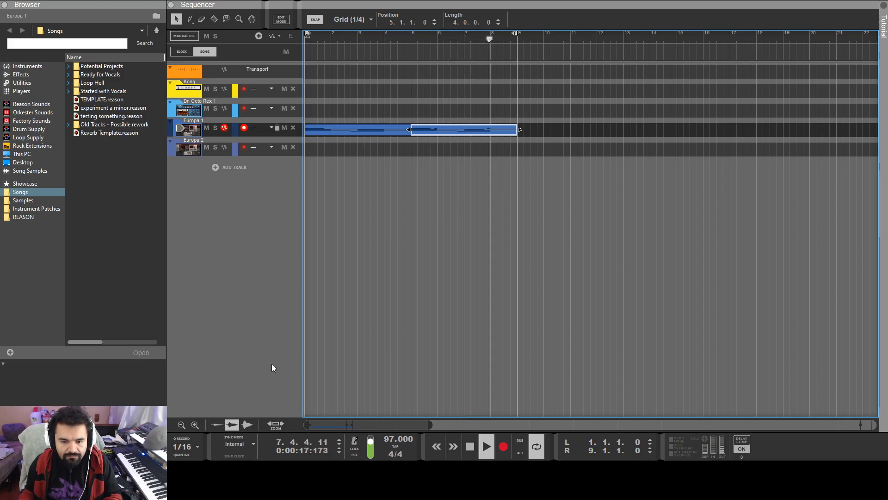
Open the second Europa 1 clip, covering bars 5 to 8, for note editing and stop playback.
double_click(498, 130)
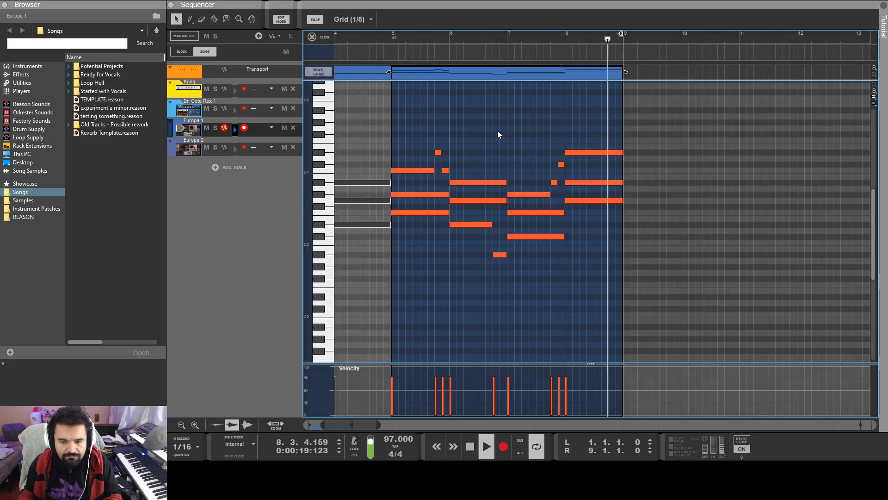
key("space")
left_click(610, 152)
left_click_drag(623, 152, 609, 151)
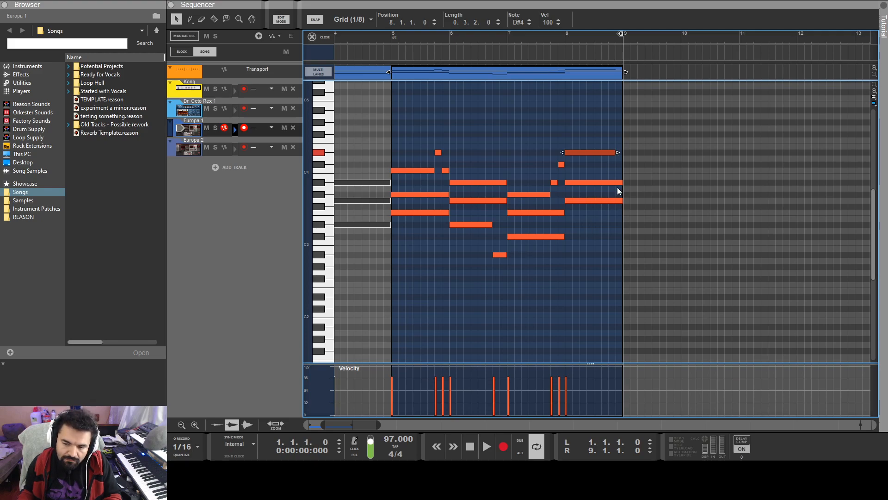
left_click_drag(618, 152, 623, 153)
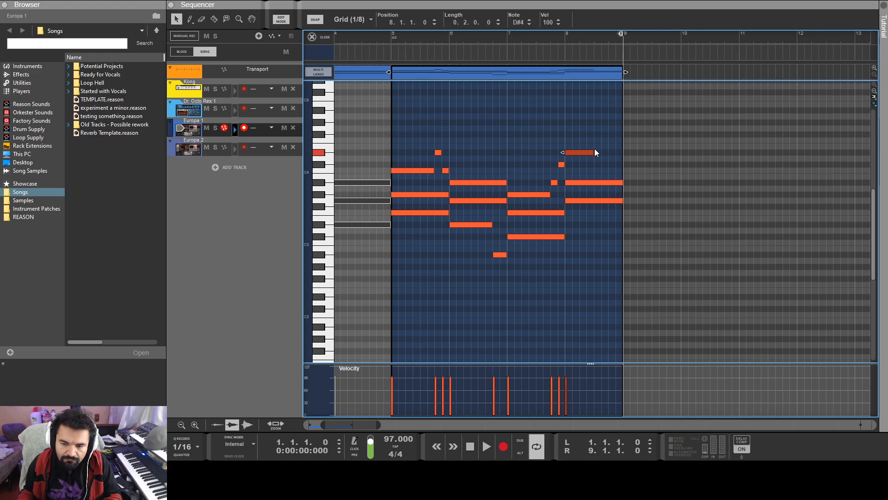
left_click_drag(596, 153, 601, 153)
Audition the clip from bar 7, add a half-bar C#3 note at 8.3, and play the result.
left_click(506, 43)
key("space")
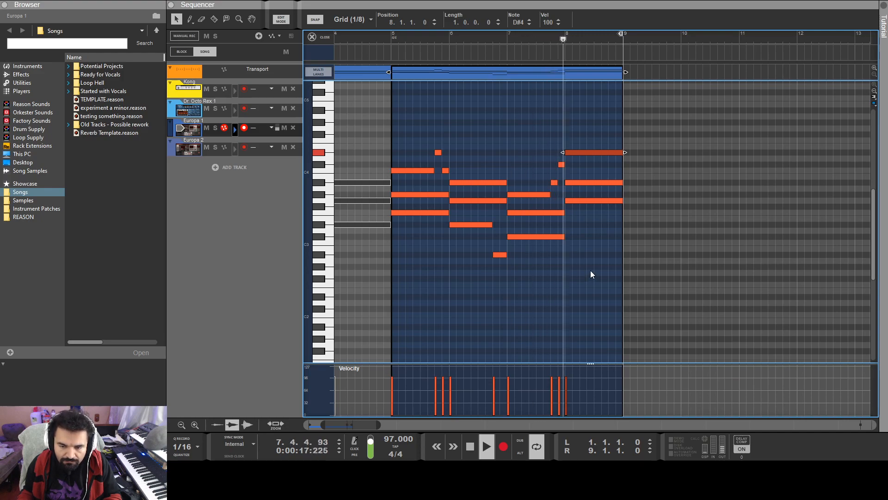
key("space")
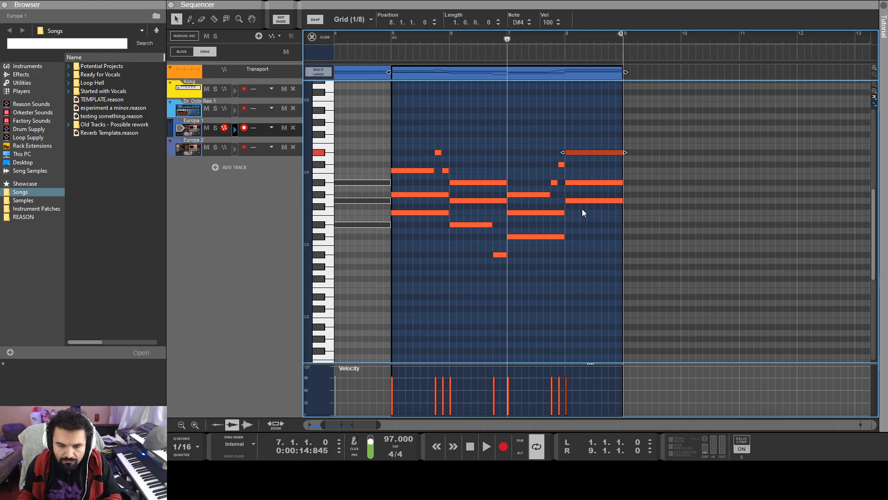
left_click(596, 237)
left_click_drag(596, 237, 619, 237)
left_click(615, 260)
key("space")
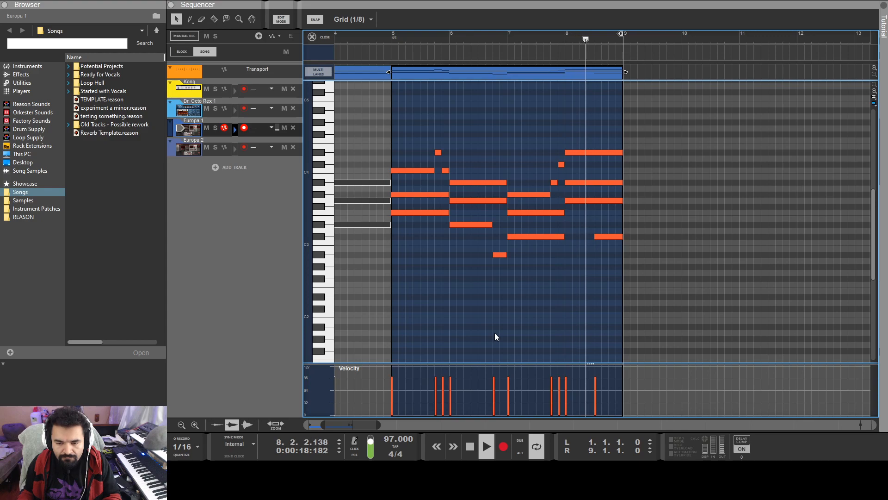
Raise the half-bar bass note at 8.3 to D#3, play the song, and leave note editing.
key("space")
left_click_drag(609, 237, 607, 226)
left_click(603, 271)
key("space")
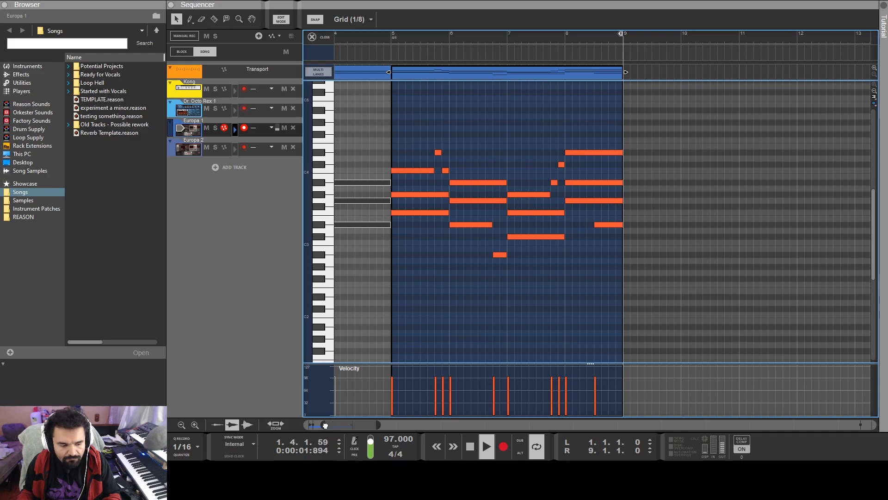
left_click_drag(331, 425, 272, 422)
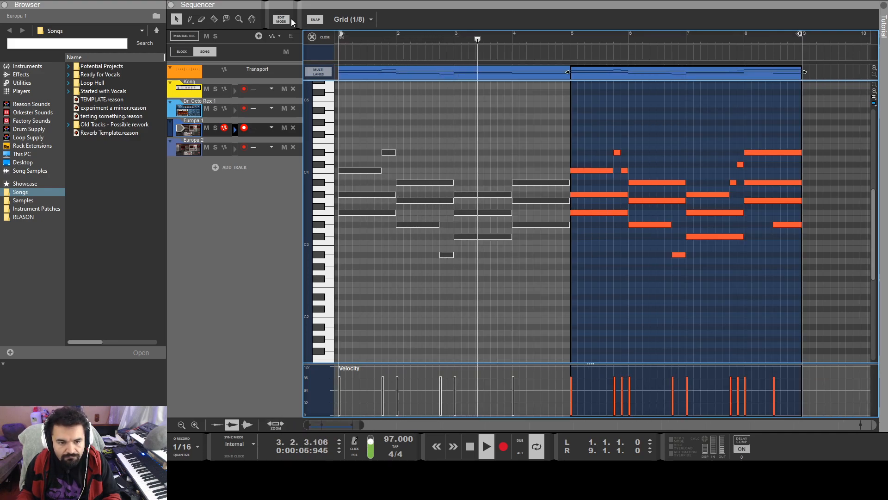
left_click(285, 19)
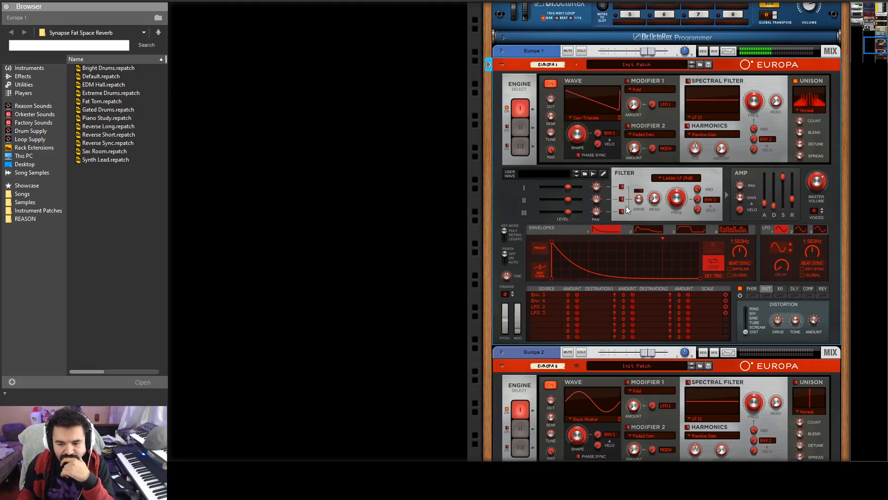
Route Europa 1's engines through the filter and set engine 2 to LP 24 spectral filtering at 25%, unison count 7 and 3.1 dB level.
left_click(621, 187)
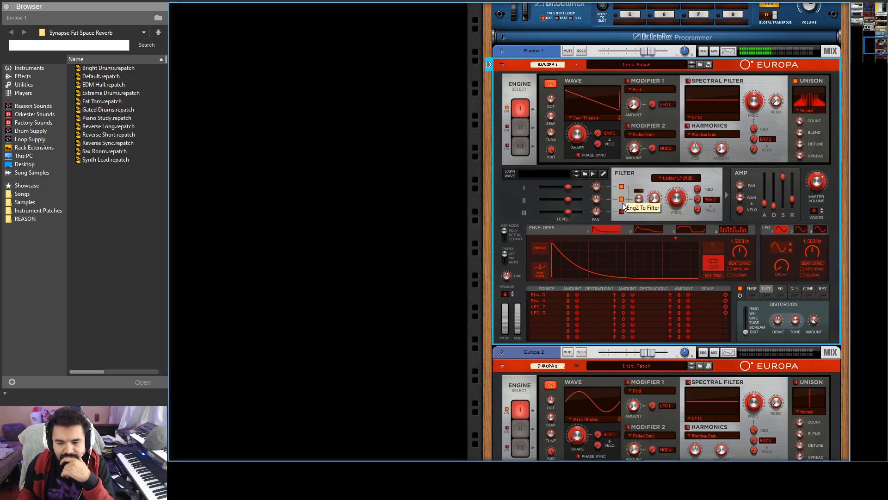
left_click(521, 130)
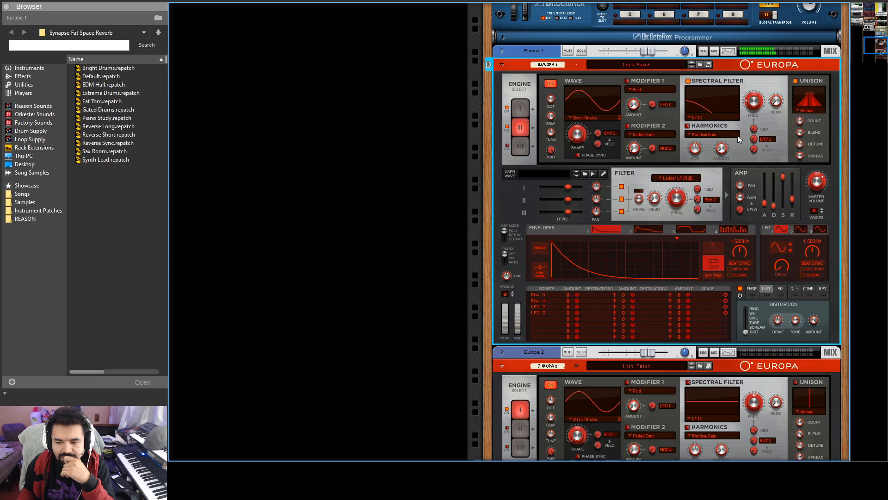
left_click_drag(754, 100, 754, 98)
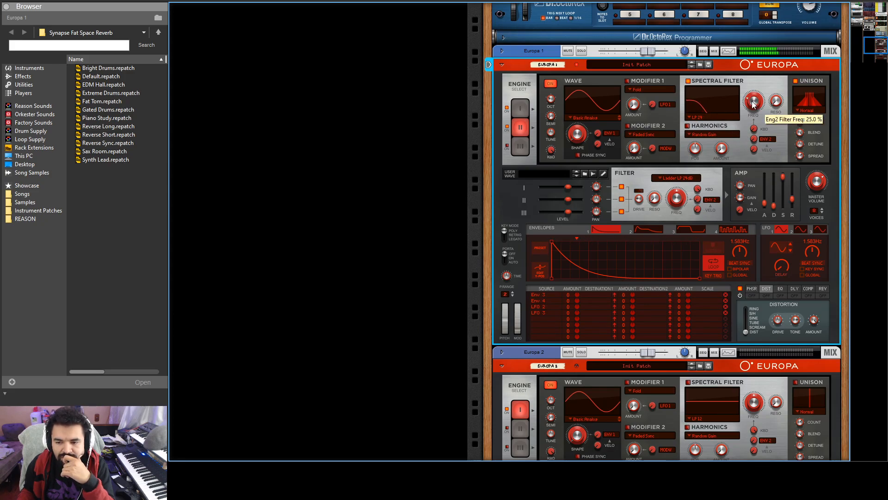
left_click(507, 107)
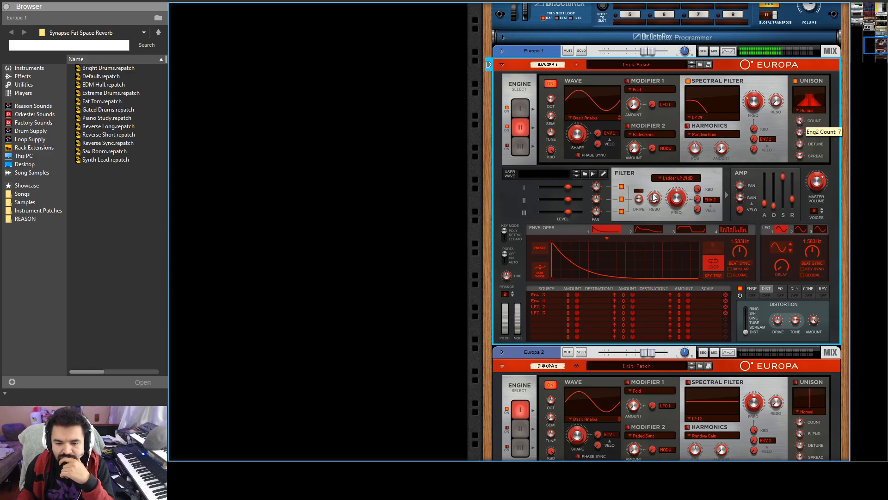
left_click_drag(567, 198, 562, 200)
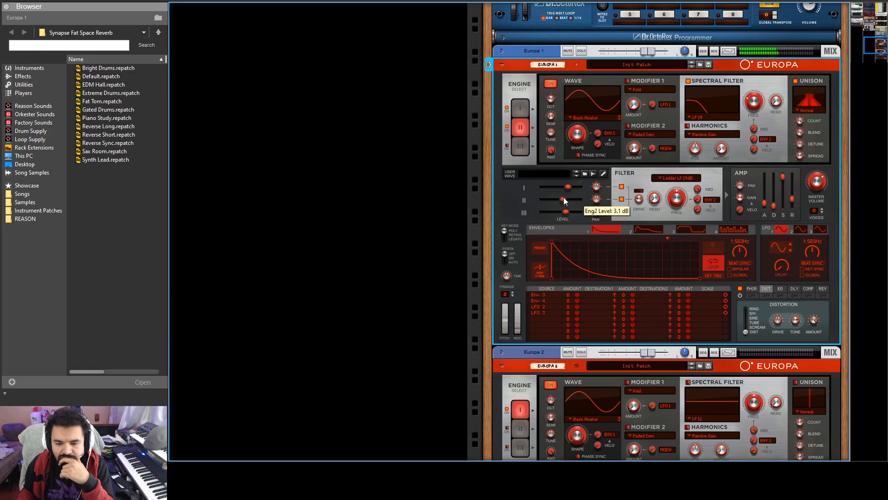
Set engine 3 to the S-H Noise wave and lower its level with engines 1 and 2 switched off.
left_click(519, 146)
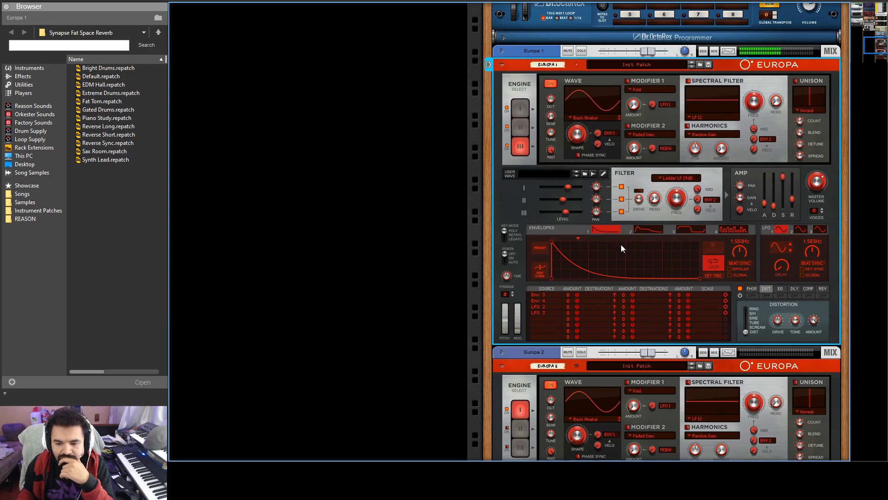
left_click_drag(584, 135, 584, 88)
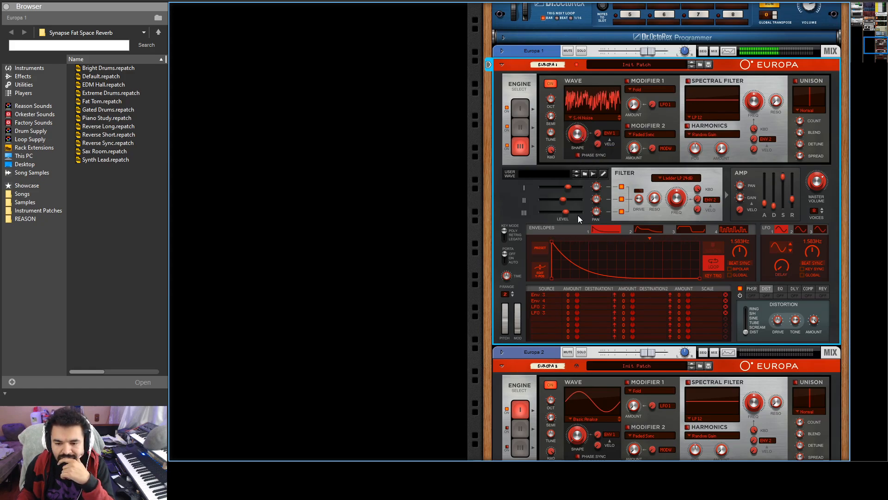
left_click(508, 126)
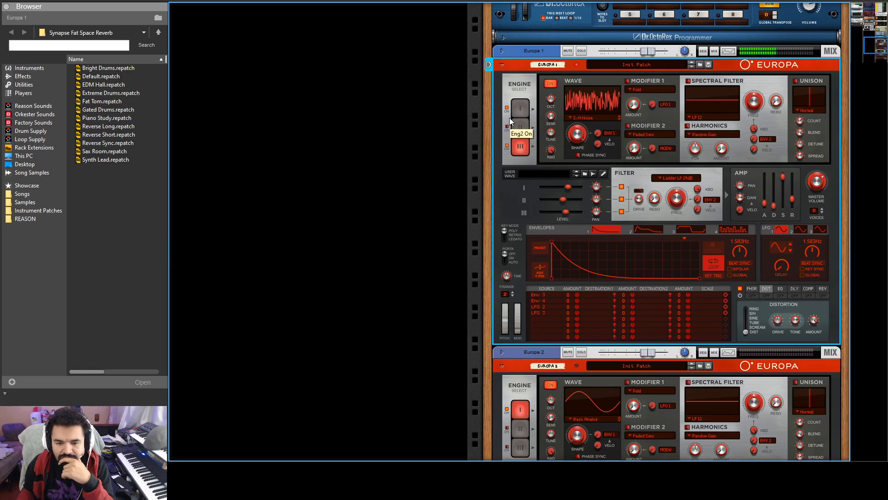
left_click(507, 108)
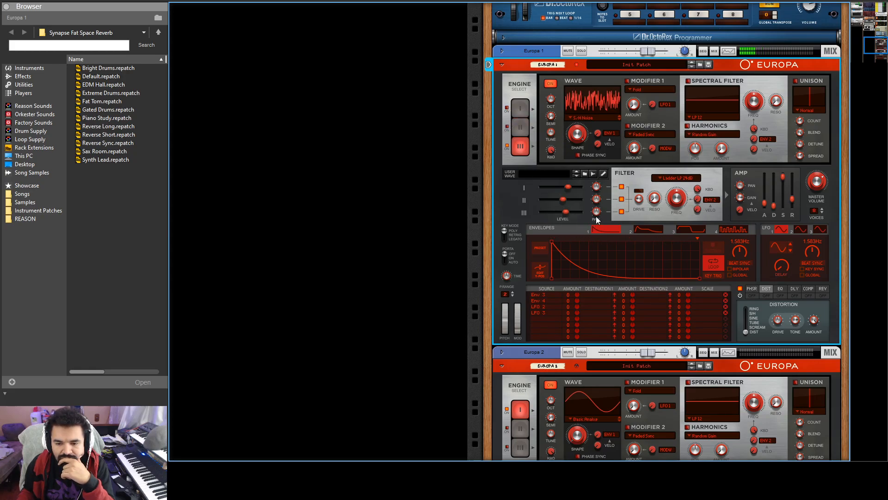
left_click_drag(566, 212, 559, 213)
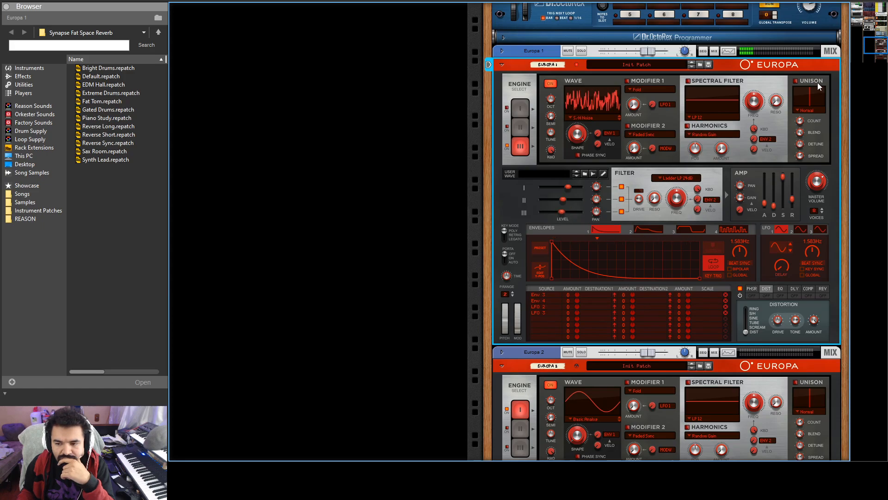
Turn on unison for engine 3, adjust its count and wave shape, and switch engines 1 and 2 back on.
left_click(796, 82)
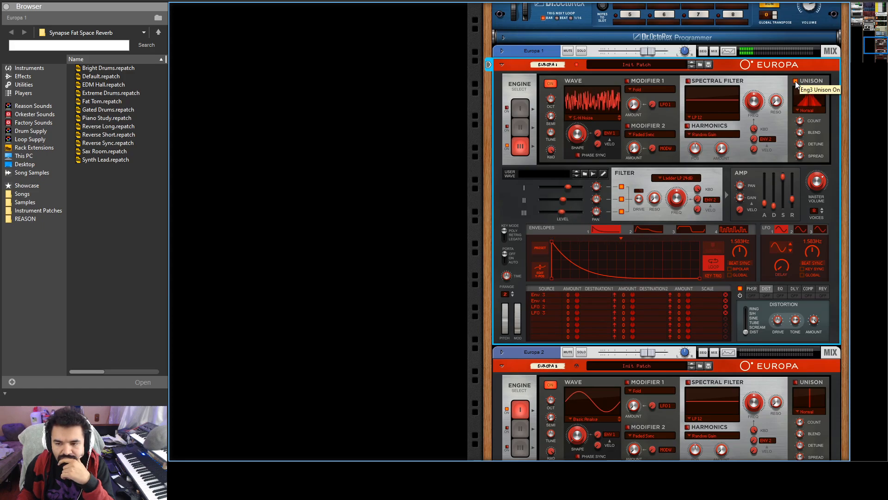
left_click_drag(801, 123, 801, 133)
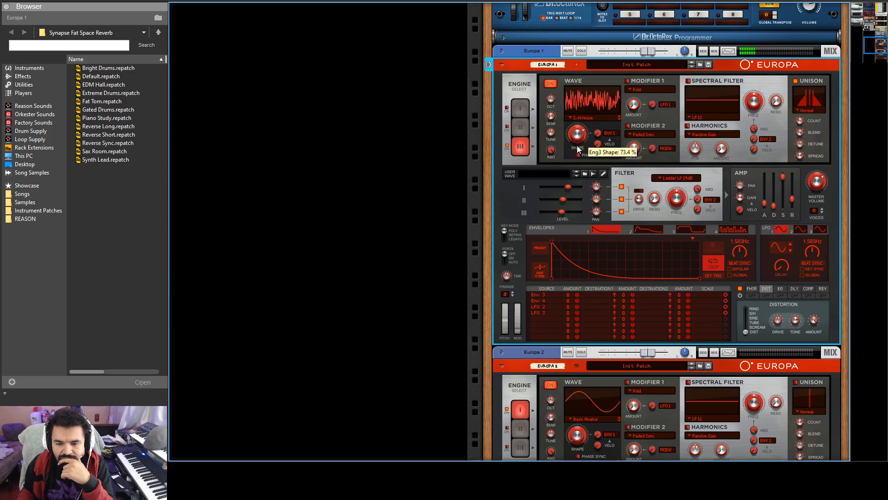
left_click_drag(577, 148, 566, 144)
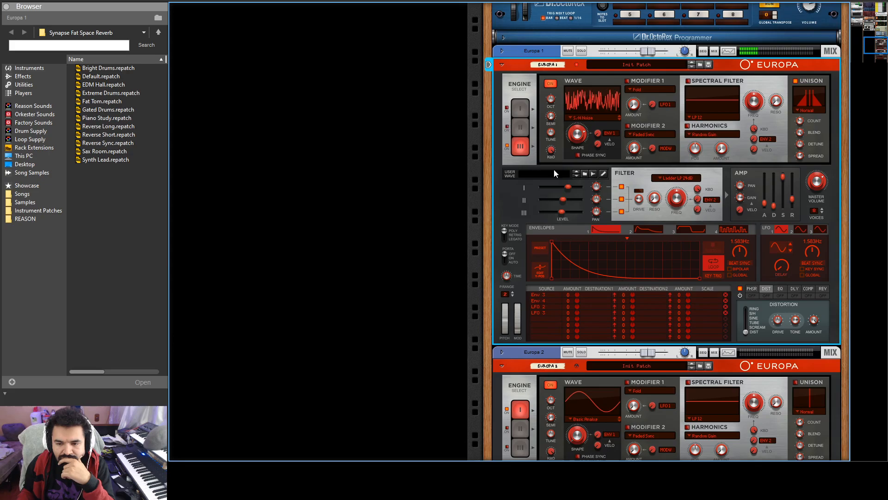
left_click(507, 126)
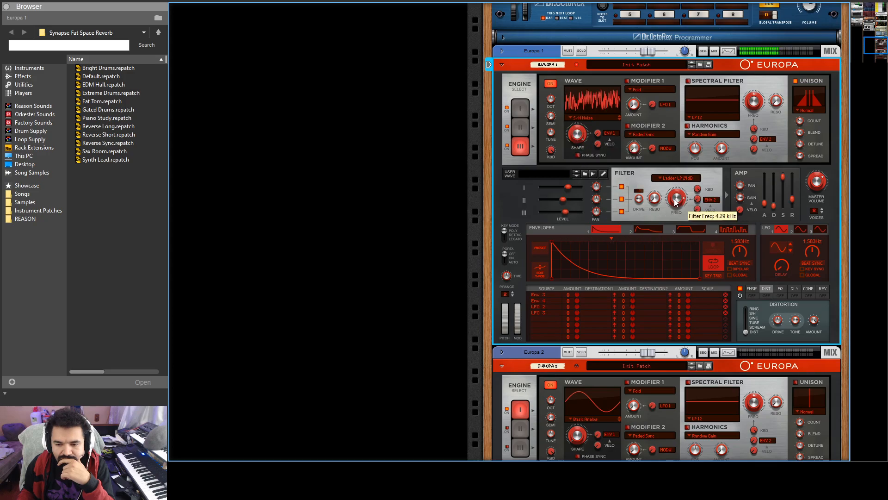
Enable engine 3's spectral filter as BP 12 and tune its frequency with engines 1 and 2 switched off.
left_click(688, 81)
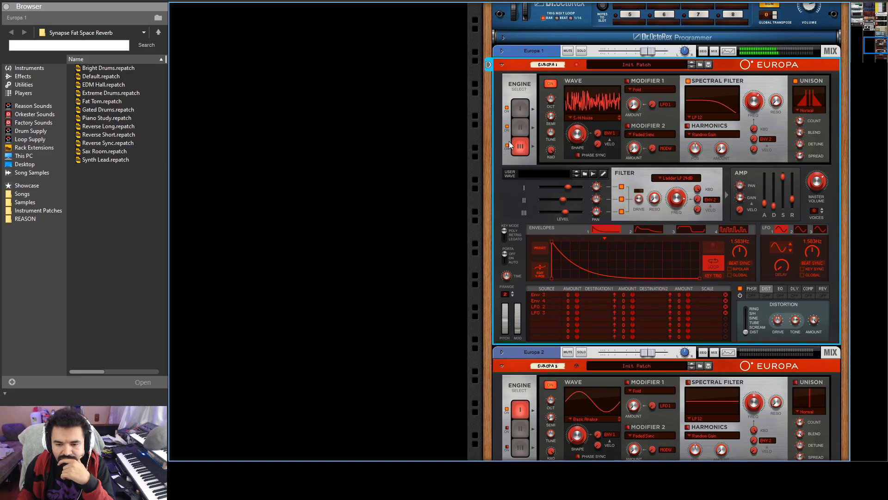
left_click(507, 108)
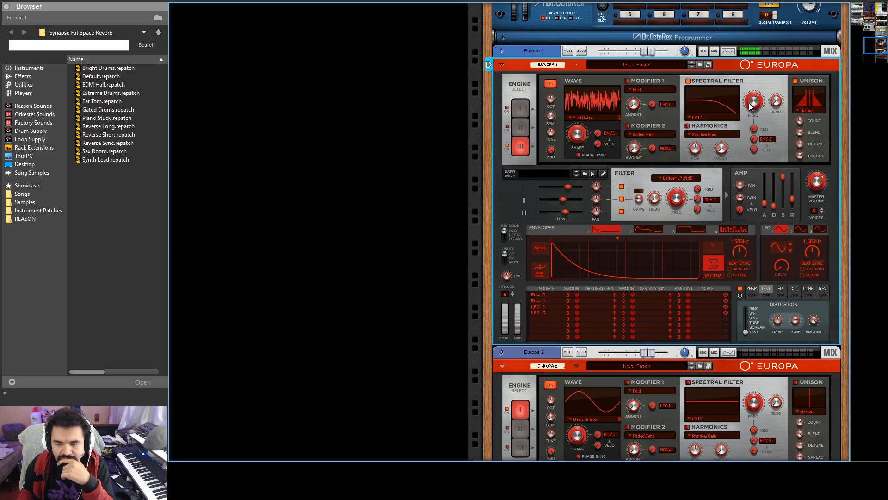
left_click_drag(754, 101, 753, 109)
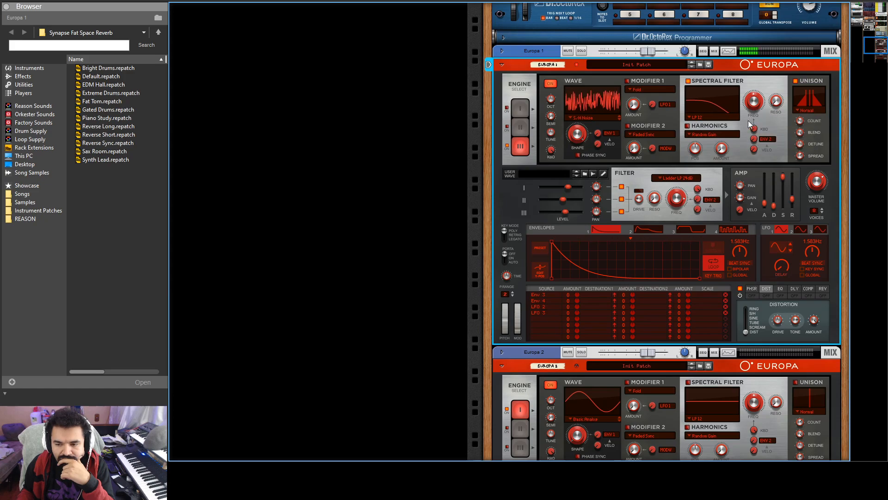
left_click(704, 116)
left_click(710, 138)
mouse_move(754, 104)
left_mouse_down()
mouse_move(751, 114)
mouse_move(743, 111)
mouse_move(771, 99)
mouse_move(769, 90)
mouse_move(747, 107)
left_mouse_up()
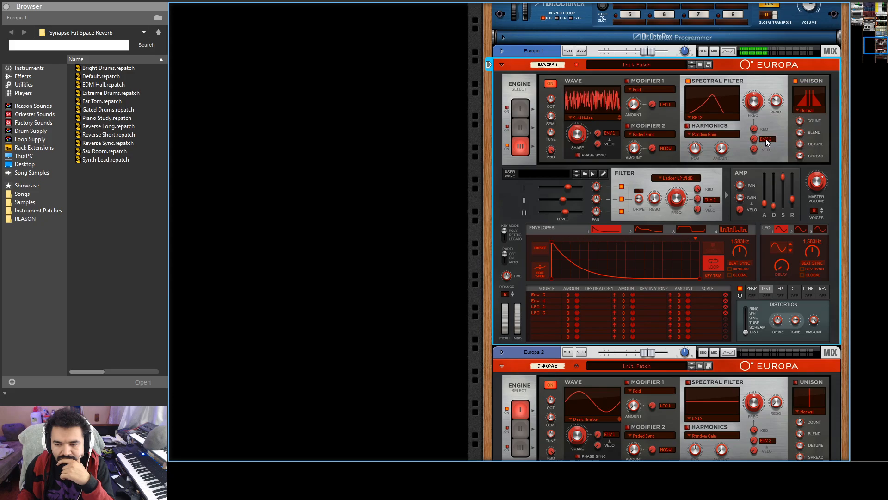
Load a flat preset into envelope 3 and reshape it into a straight decay reaching zero about three quarters along.
left_click(691, 230)
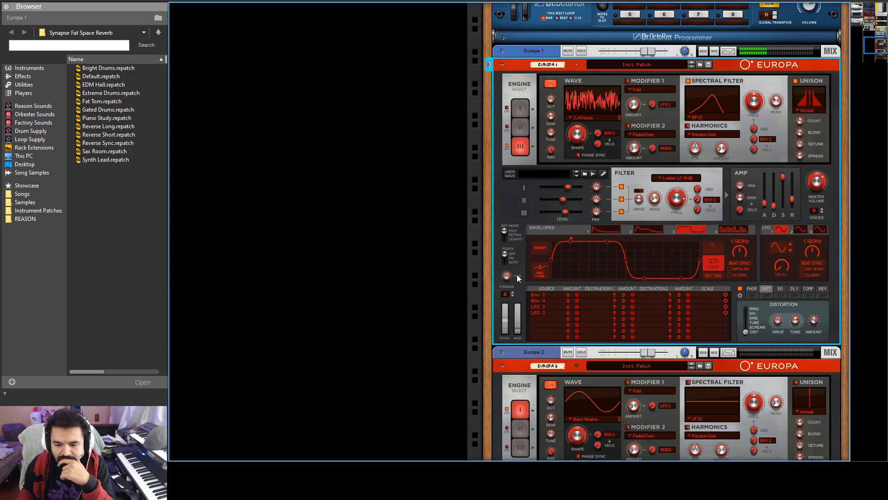
left_click(536, 248)
left_click(573, 273)
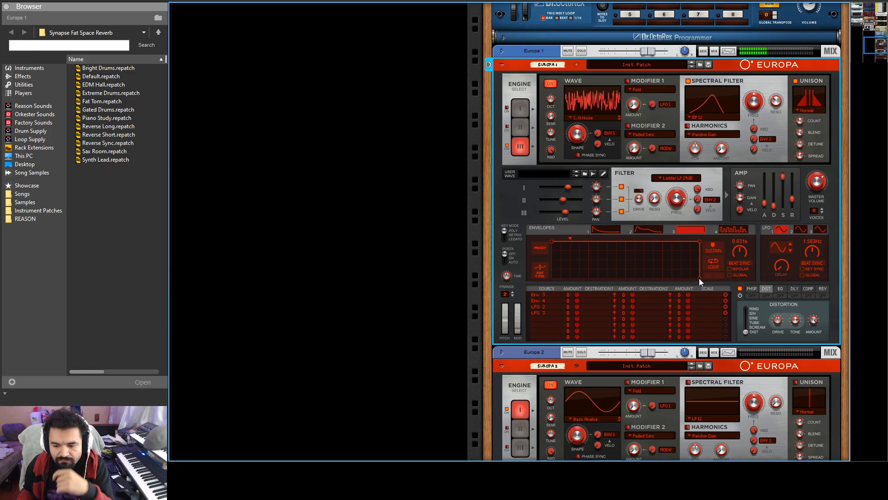
left_click_drag(700, 242, 661, 286)
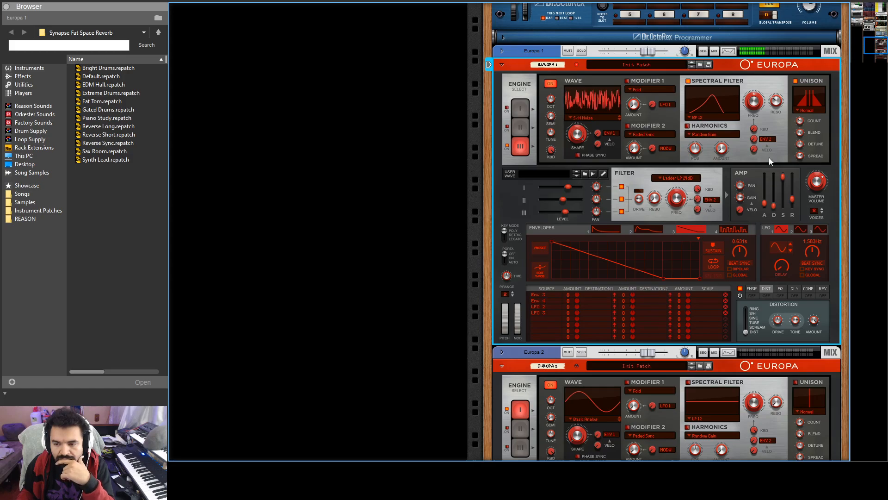
Assign envelope 3 to modulate engine 3's spectral filter and fine-tune the filter frequency.
left_click(799, 187)
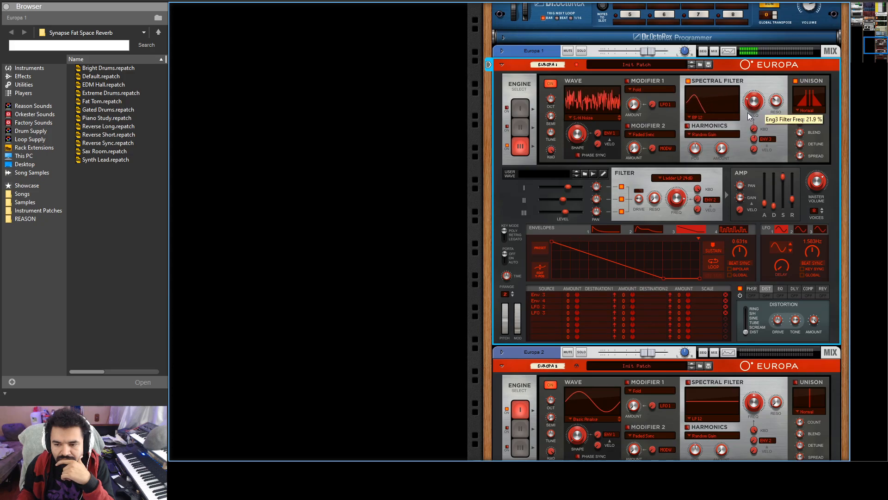
left_click_drag(750, 107, 748, 102)
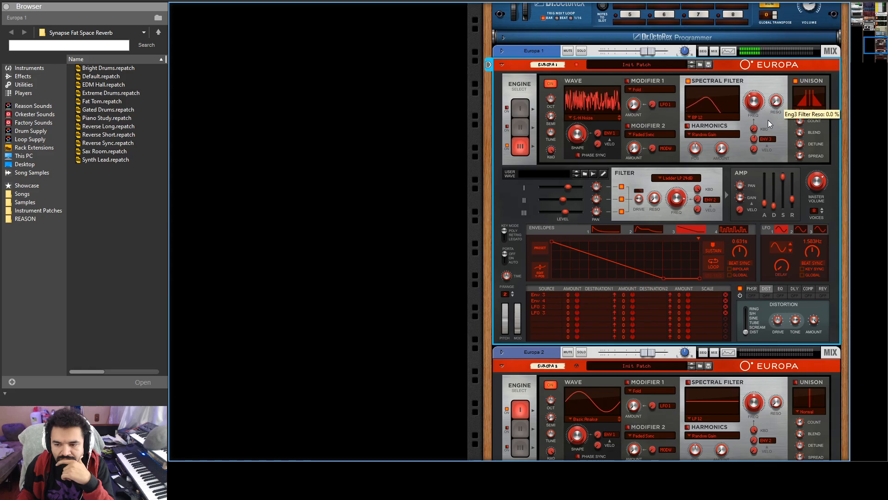
left_click_drag(753, 107, 751, 102)
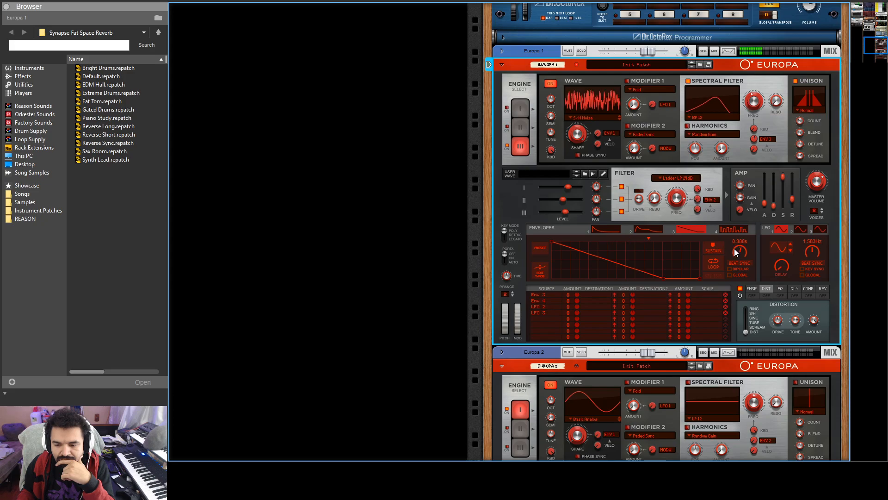
Switch engines 1 and 2 back on and shorten envelope 3's time to about 0.3 s.
left_click_drag(736, 253, 734, 243)
left_click(506, 127)
left_click(507, 108)
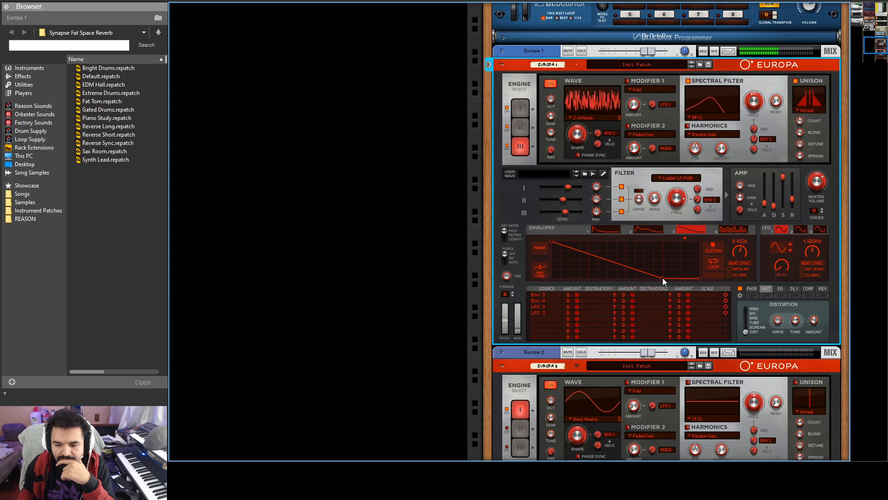
left_click_drag(740, 256, 739, 229)
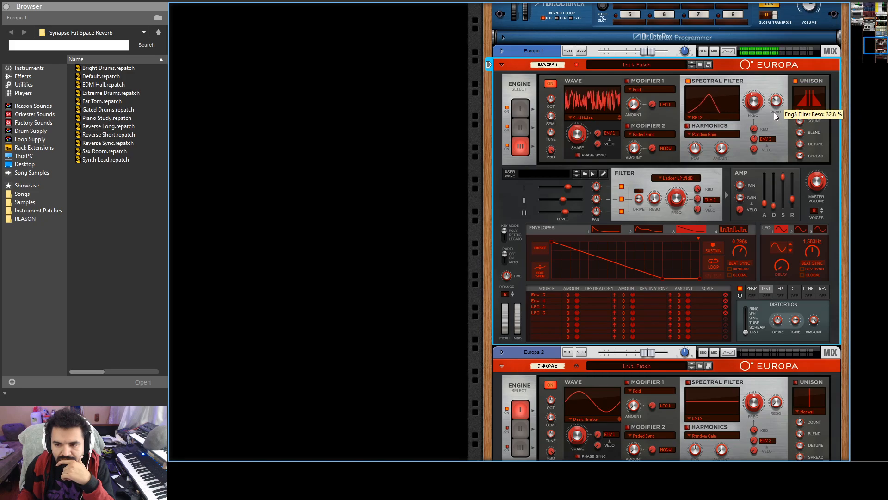
Fine-tune engine 3's spectral filter frequency and envelope modulation amount, and bend envelope 3's straight decay into a concave curve.
left_click_drag(758, 106, 747, 108)
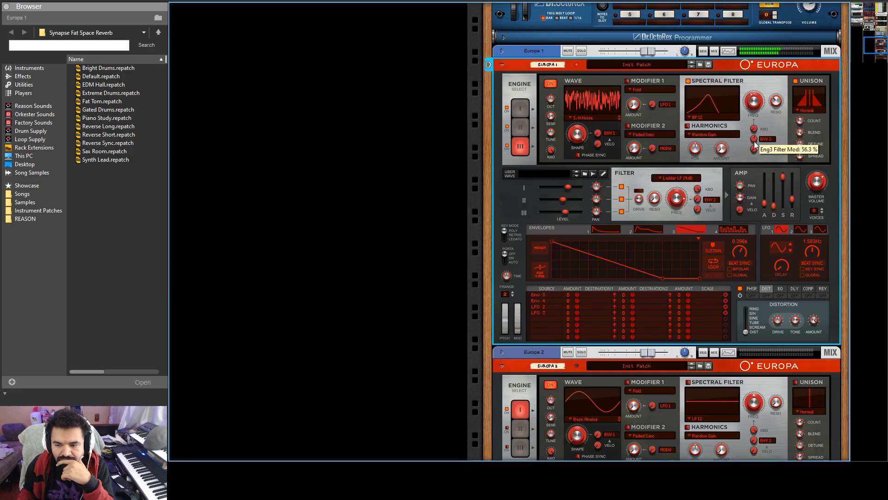
left_click_drag(755, 143, 754, 143)
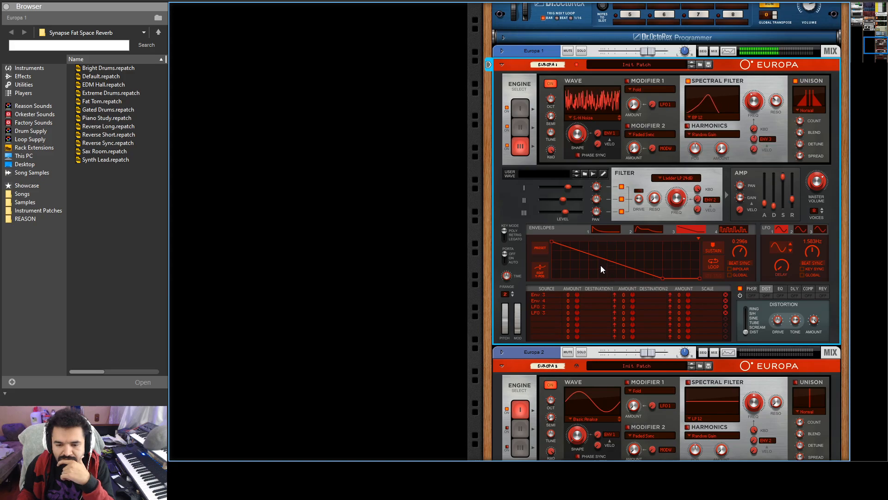
left_click_drag(597, 261, 596, 266)
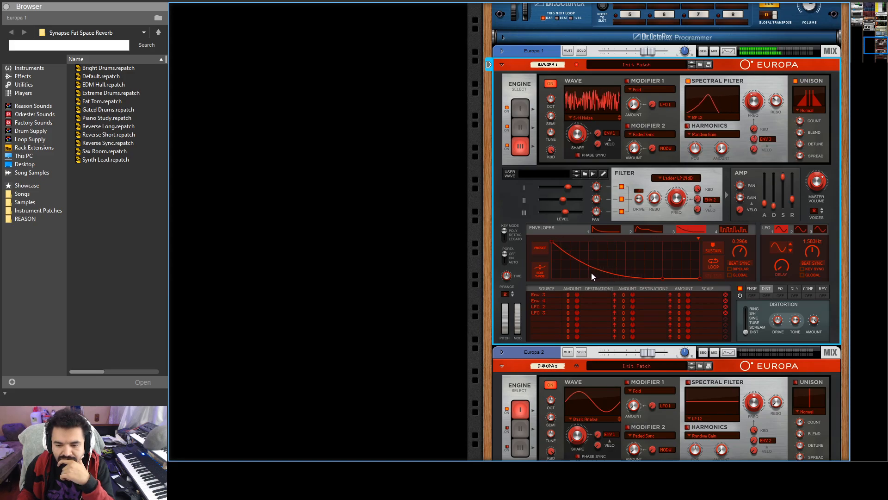
mouse_move(596, 265)
left_mouse_down()
mouse_move(599, 251)
mouse_move(601, 268)
left_mouse_up()
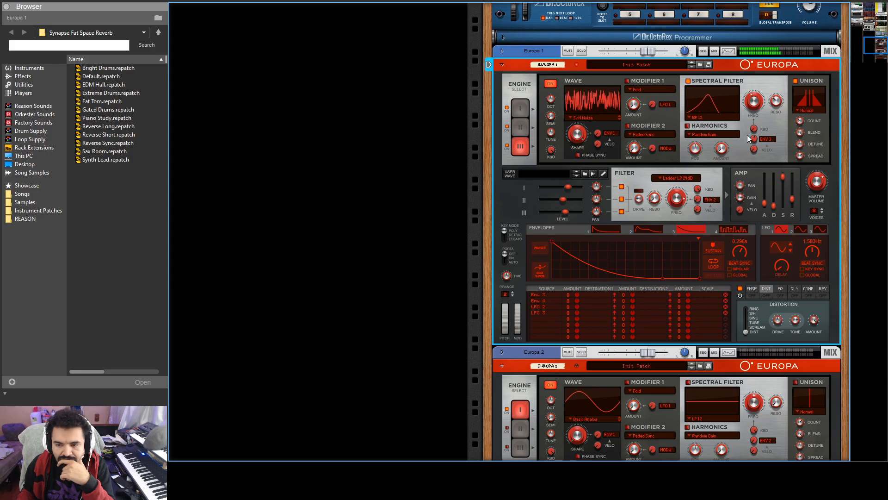
Load a rising ramp into envelope 1 with a time of about 2.1 s and modulate engine 1's wave shape by 50%.
left_click(516, 110)
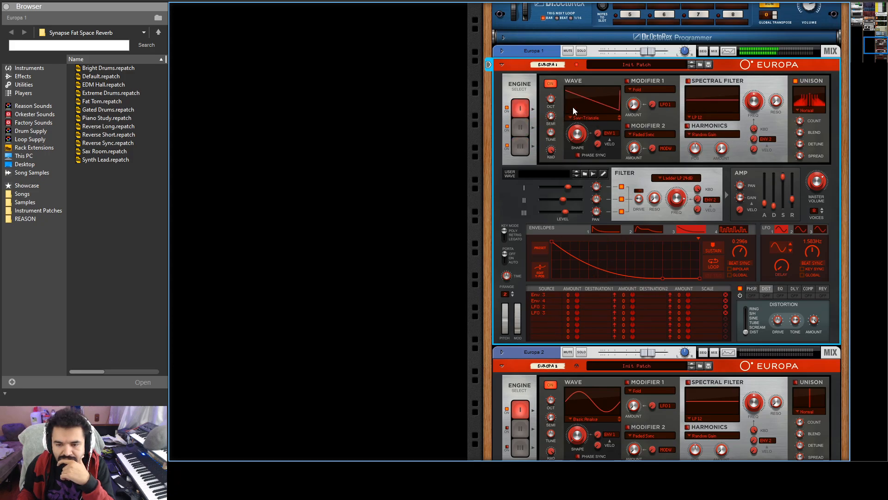
left_click(603, 229)
left_click(546, 250)
left_click(572, 270)
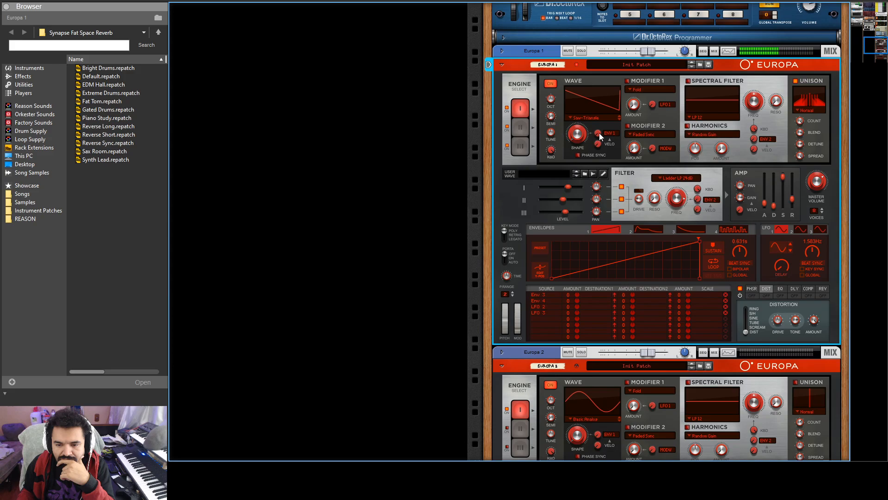
left_click_drag(599, 132, 596, 118)
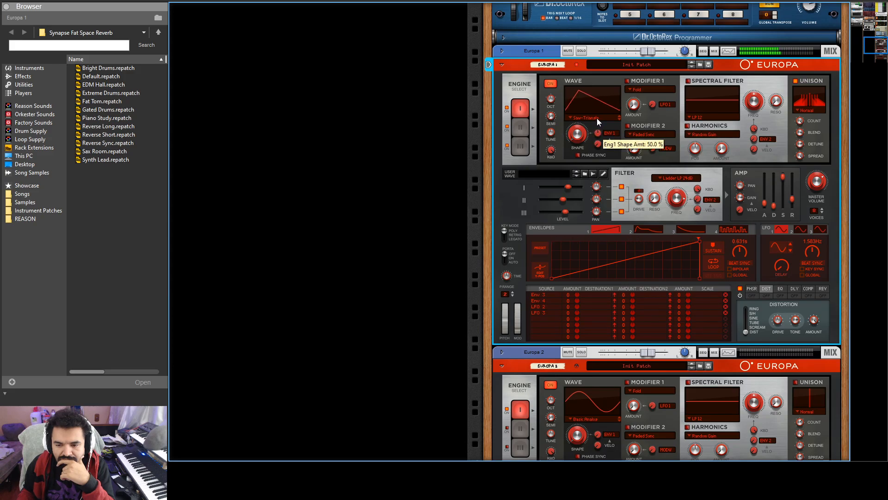
left_click_drag(738, 248, 738, 260)
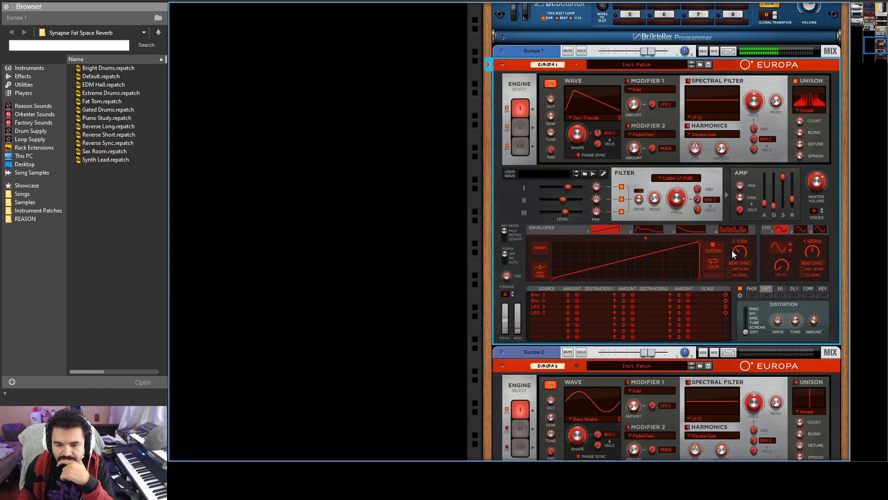
Lower engine 3's noise level slightly in the engine mix.
left_click(516, 131)
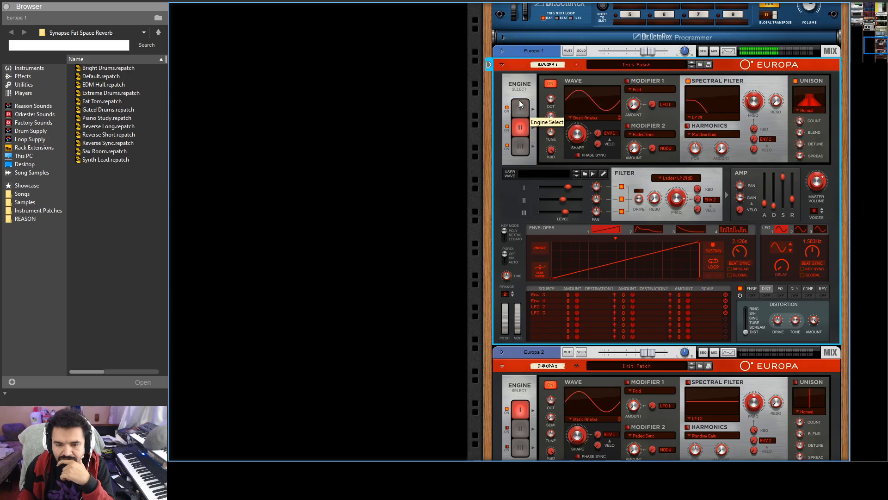
left_click(519, 144)
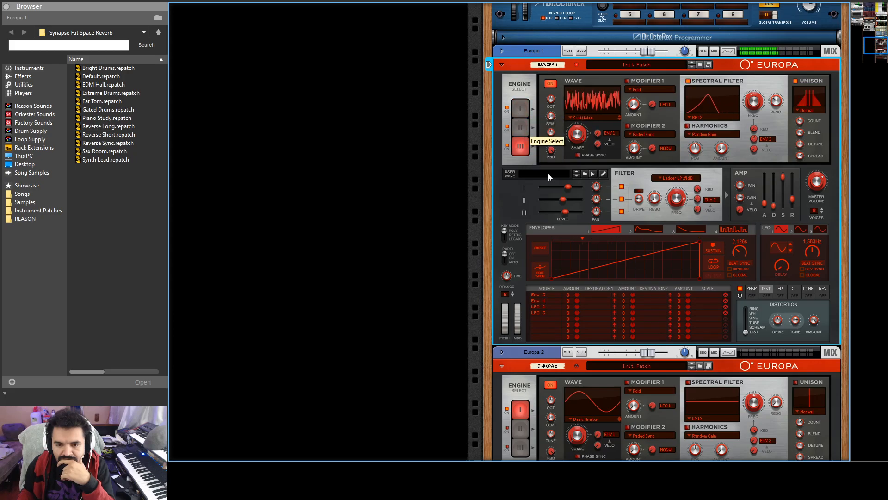
left_click_drag(567, 209, 560, 214)
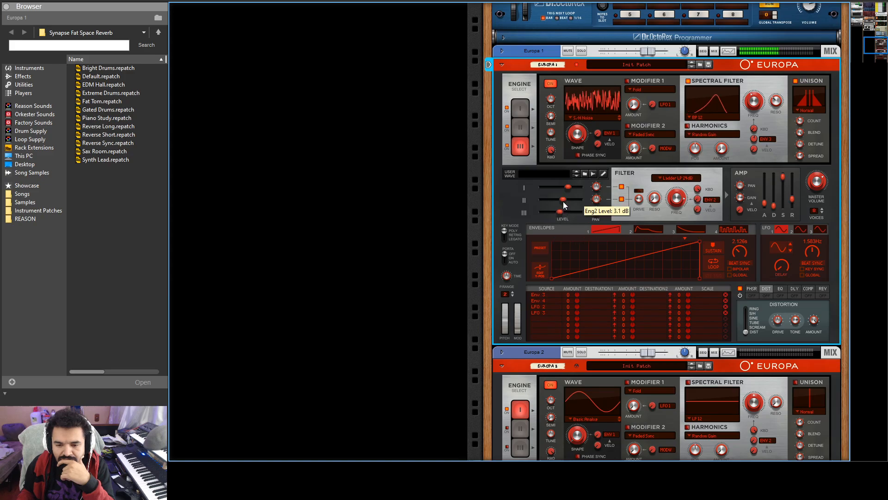
Move the compressor to the front of Europa 1's effects chain, enable it, and adjust its dynamics settings.
left_click_drag(808, 289, 750, 298)
left_click(753, 296)
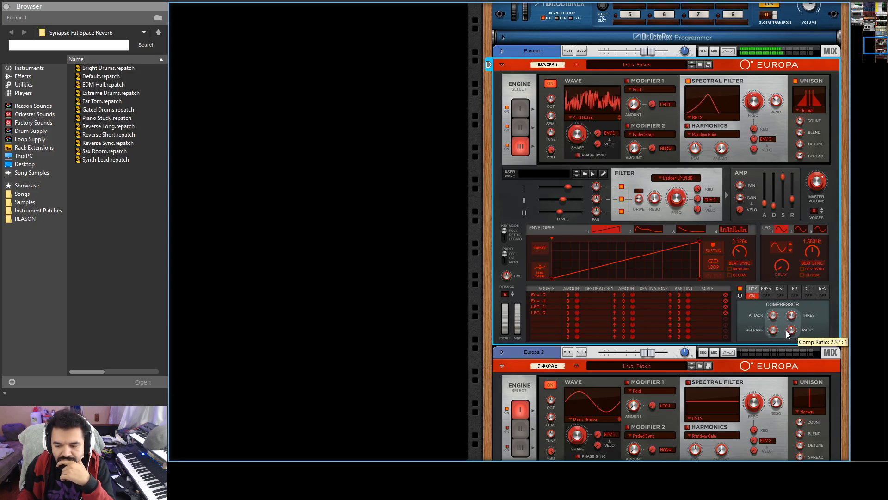
left_click_drag(774, 319, 775, 337)
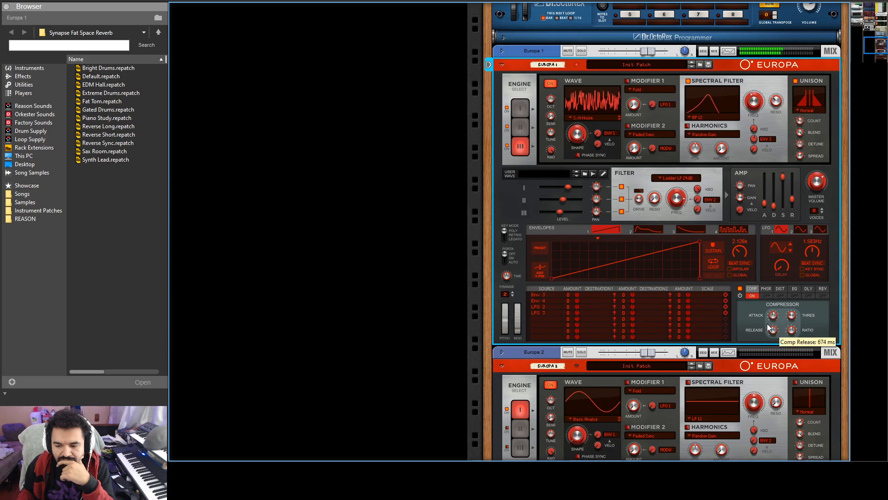
scroll(764, 319, "up", 3)
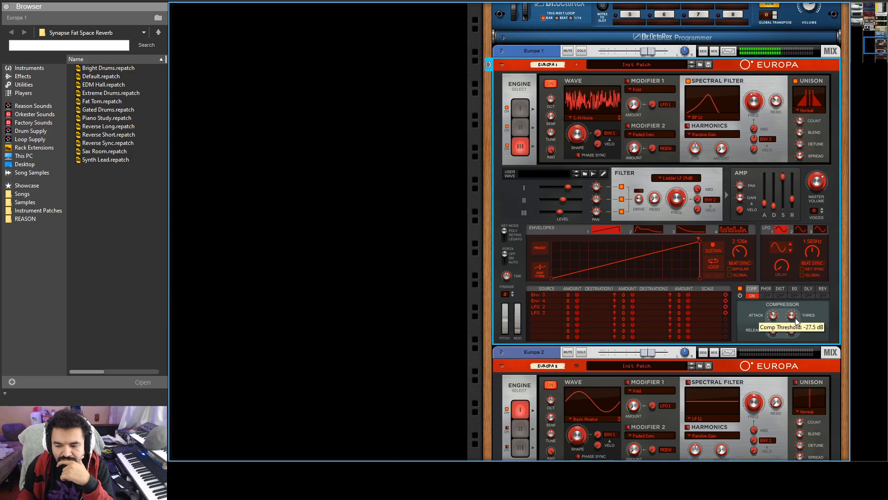
left_click_drag(796, 329, 784, 314)
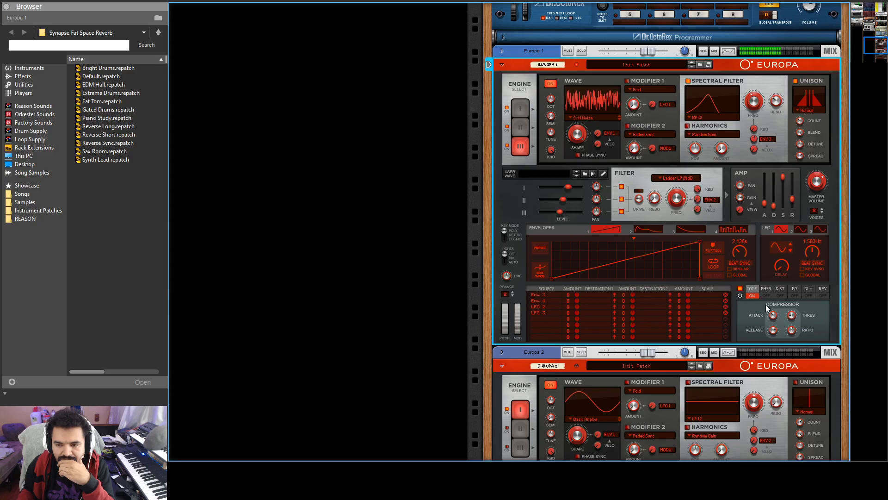
scroll(619, 207, "up", 2)
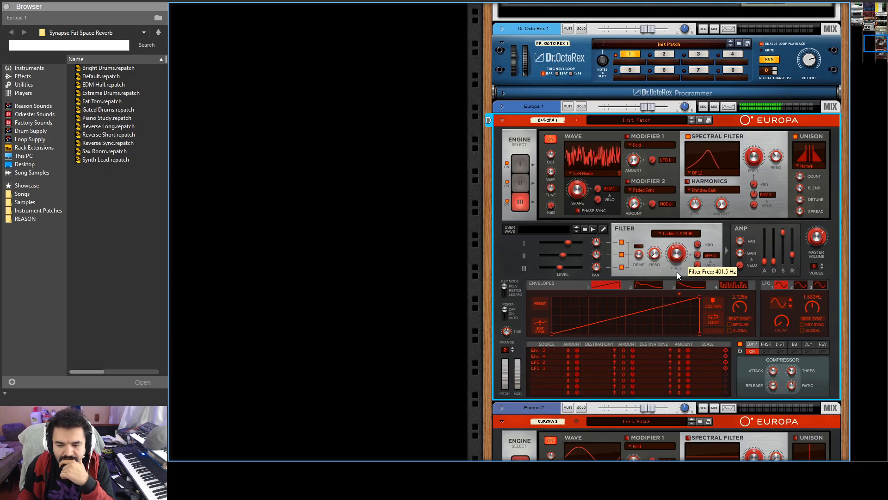
Load a curved decay into envelope 2 and shorten its time to about 0.34 s to tighten the main filter sweep.
left_click(647, 285)
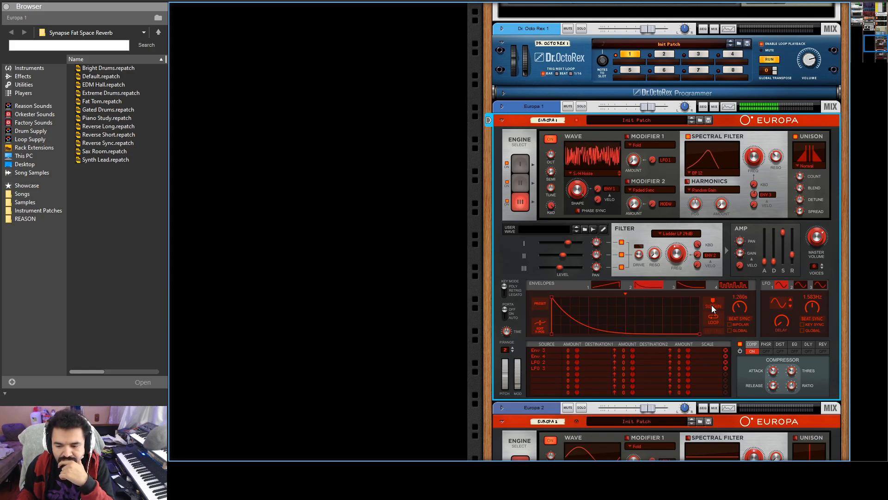
left_click(715, 321)
left_click(724, 320)
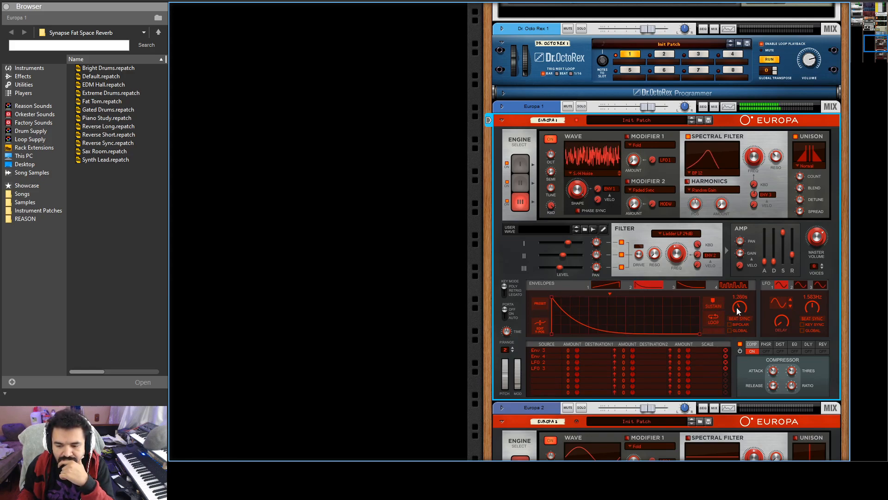
left_click_drag(725, 296, 722, 291)
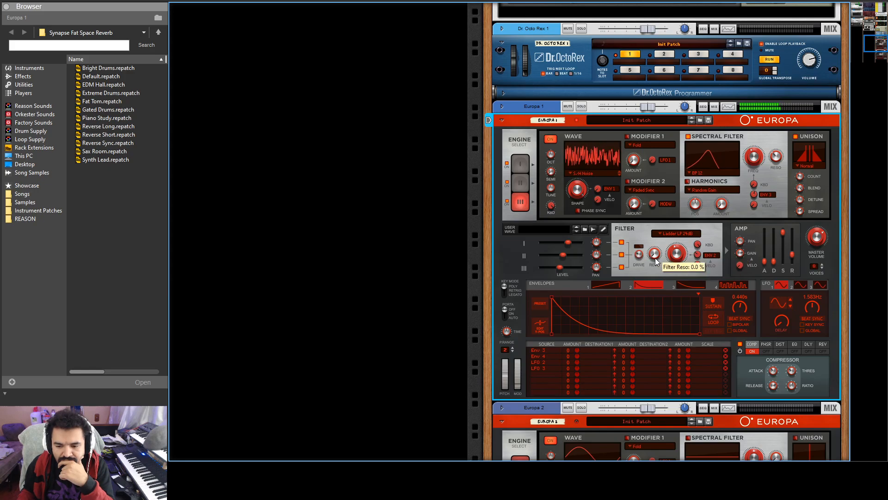
left_click_drag(652, 255, 654, 256)
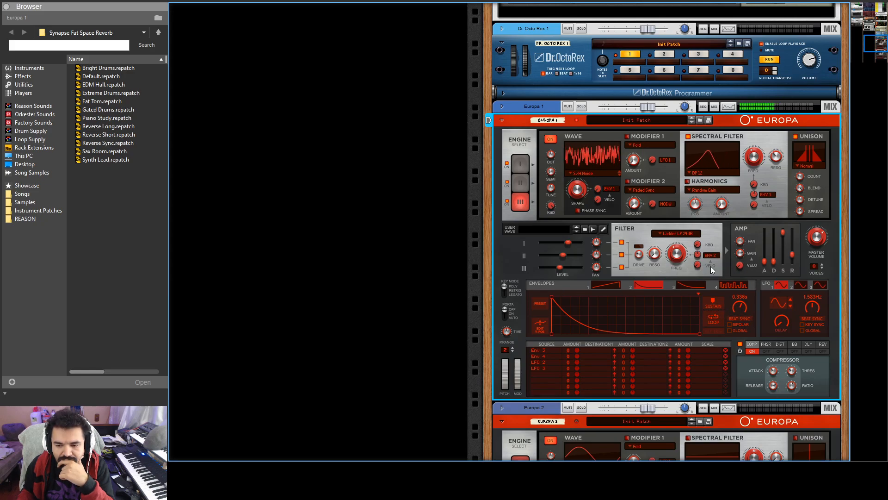
scroll(710, 265, "up", 10)
scroll(711, 266, "down", 12)
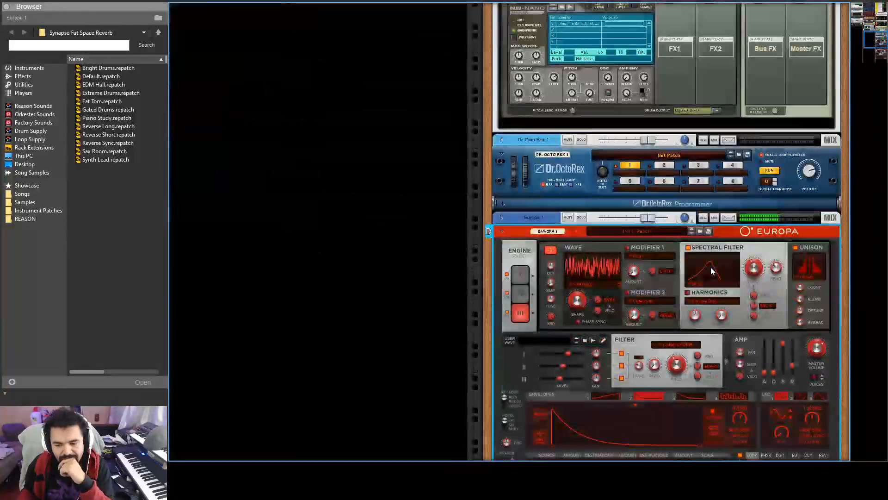
scroll(647, 284, "up", 2)
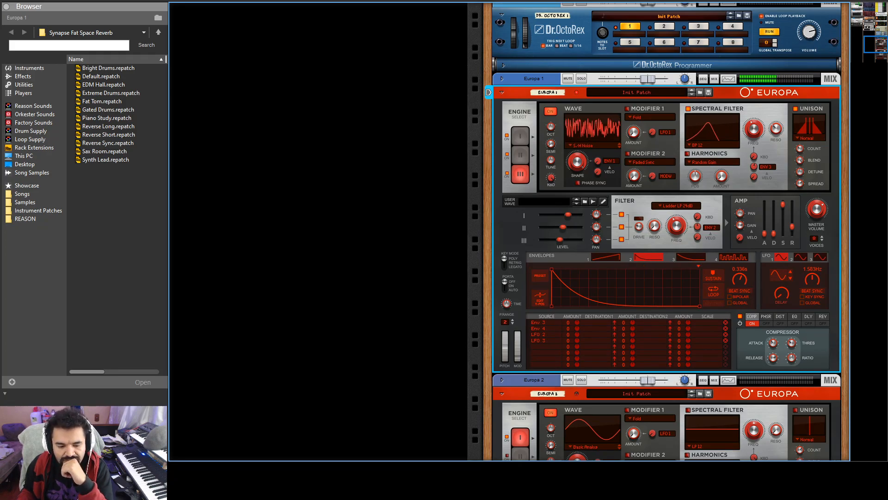
key("F7")
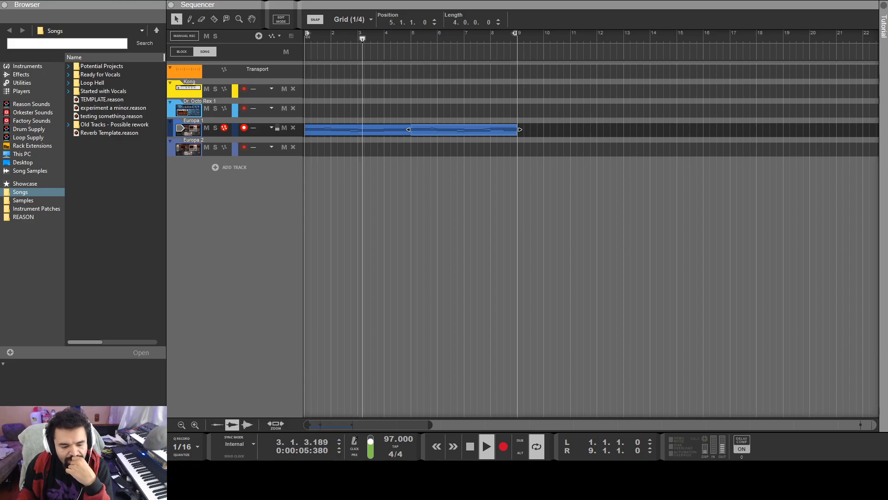
key("F6")
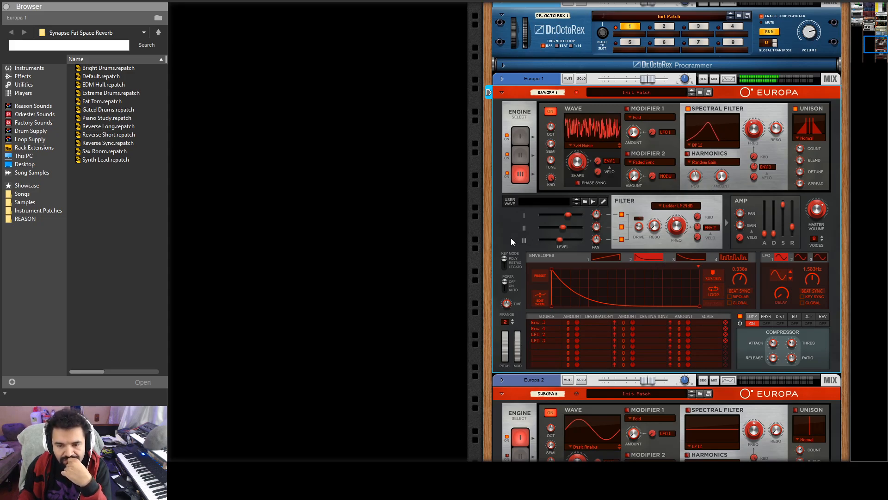
Load the Long Bass patch from the Europa Patches folder into the second Europa.
scroll(507, 234, "down", 10)
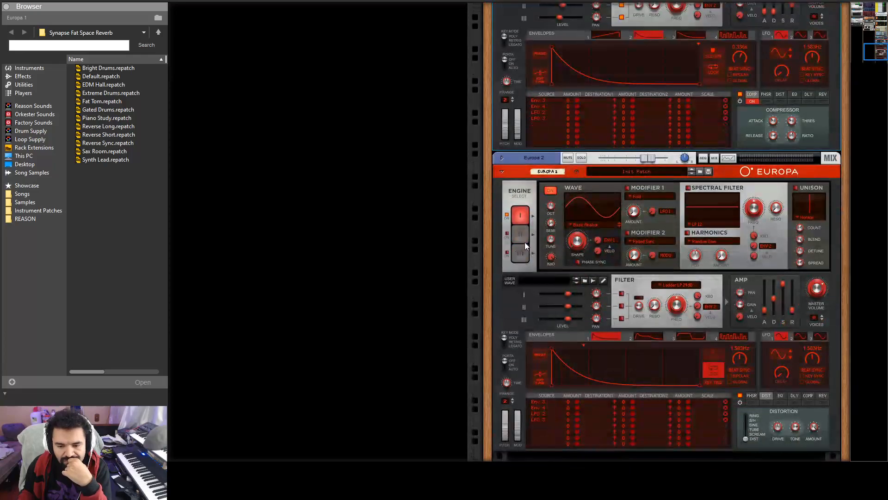
scroll(530, 278, "down", 2)
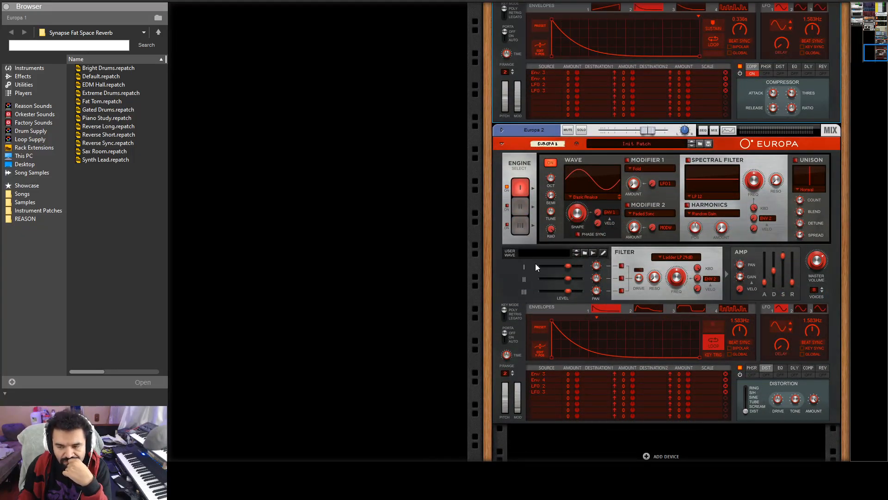
scroll(537, 263, "up", 3)
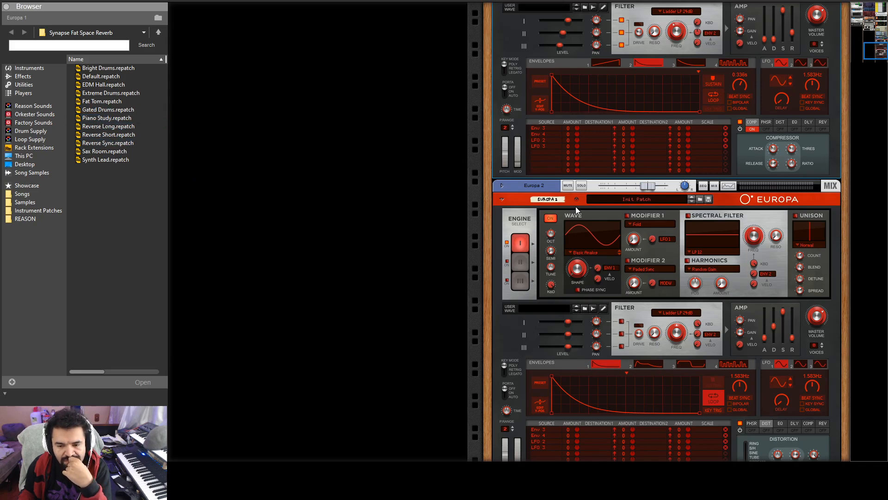
left_click(700, 199)
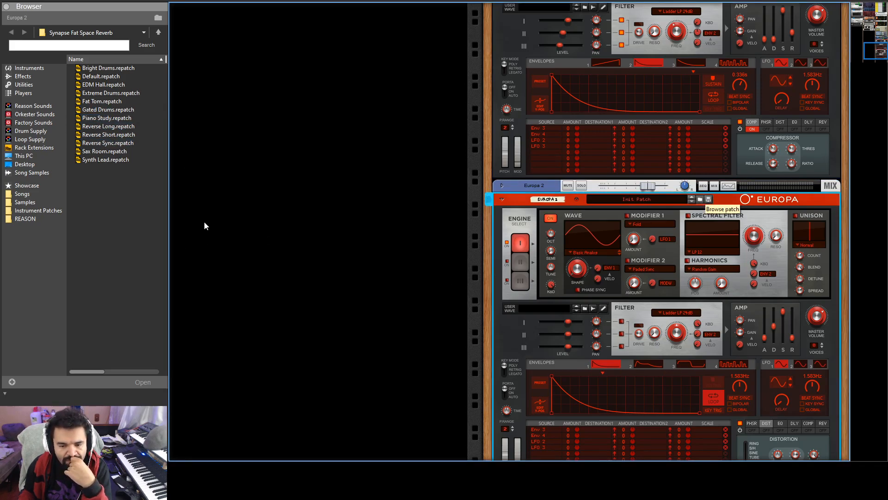
left_click(106, 126)
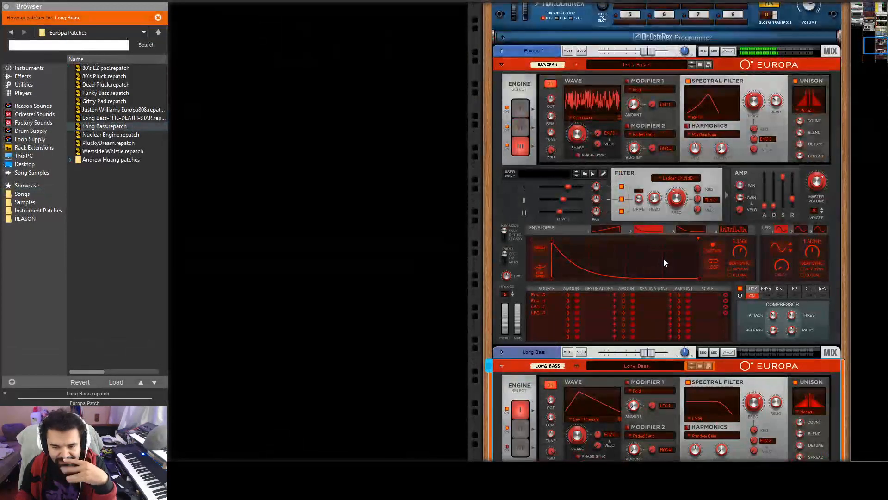
Switch off engines 2 and 3 in Europa 1 and display engine 1's settings to hear it alone.
scroll(662, 258, "up", 3)
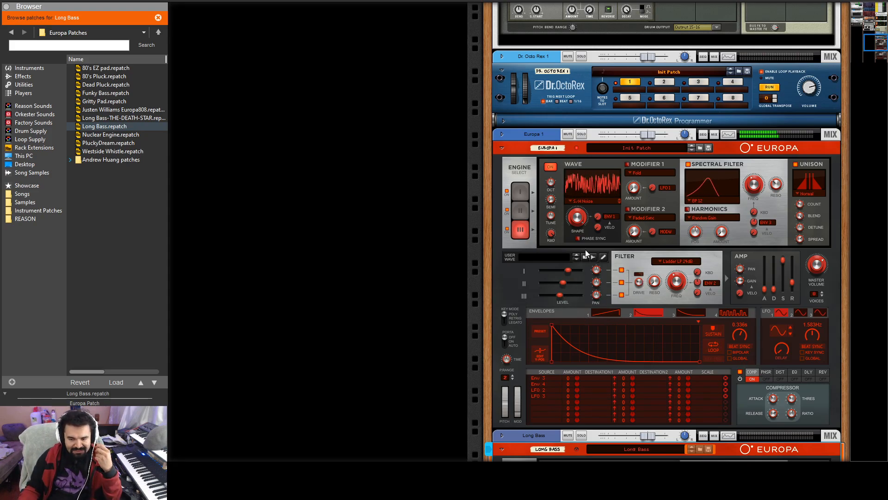
left_click(506, 209)
left_click(507, 229)
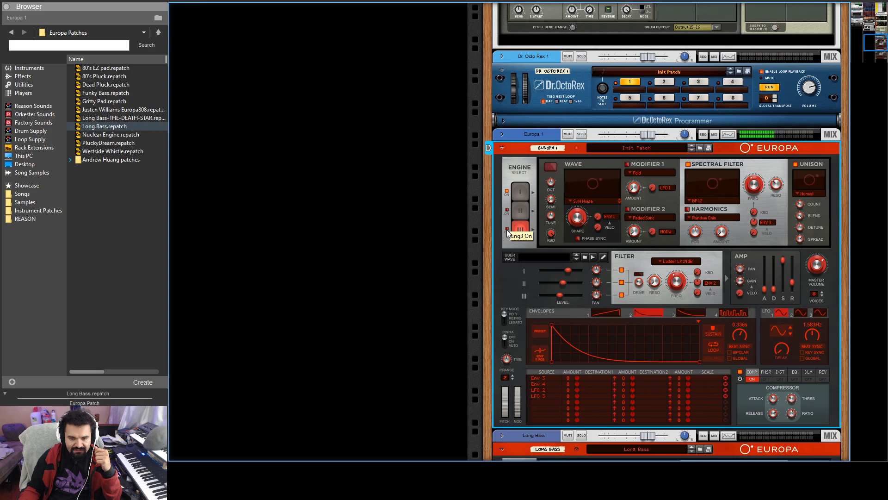
left_click(521, 195)
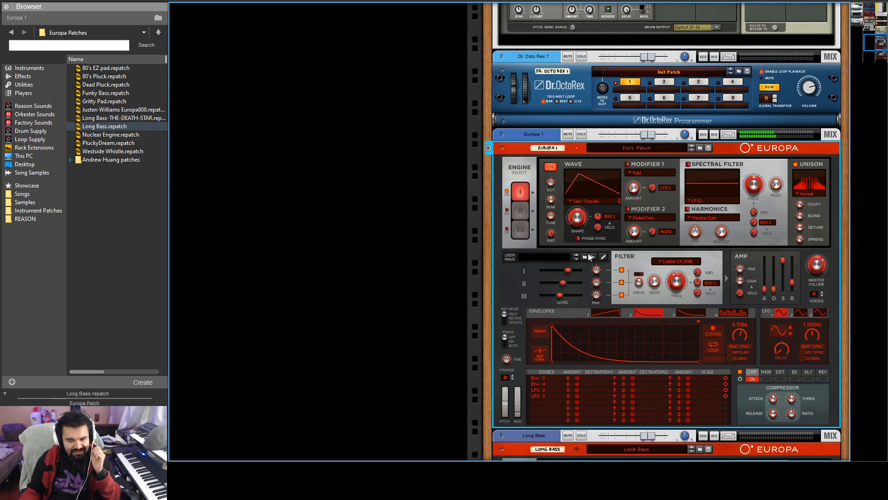
Audition engine 2 alone, compare it with its spectral filter bypassed, and switch back to engine 1 alone.
left_click(520, 215)
left_click(508, 210)
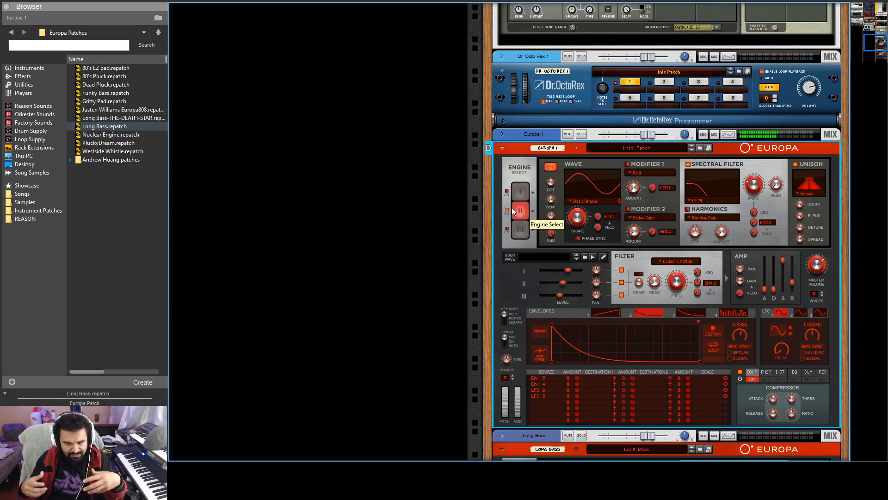
left_click(689, 165)
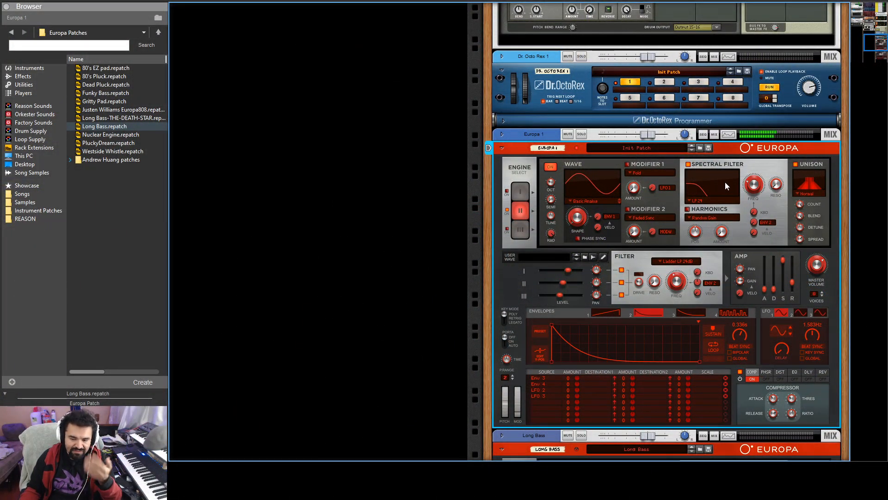
left_click(507, 210)
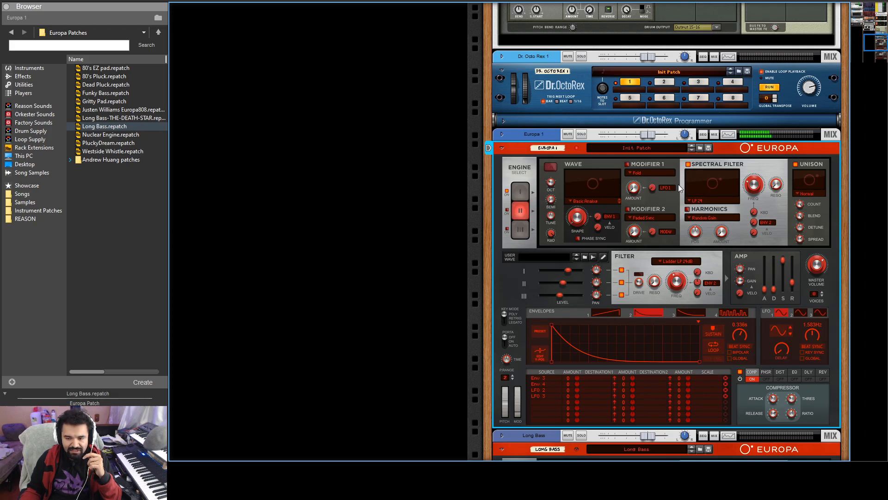
Try the high-pass spectral filter on engine 1 at different cutoff frequencies and compare it with the filter bypassed.
left_click(521, 192)
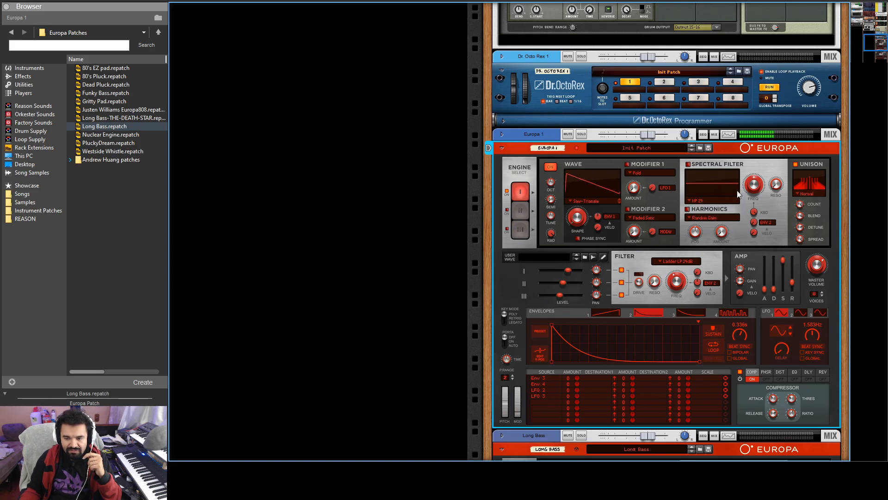
left_click(689, 166)
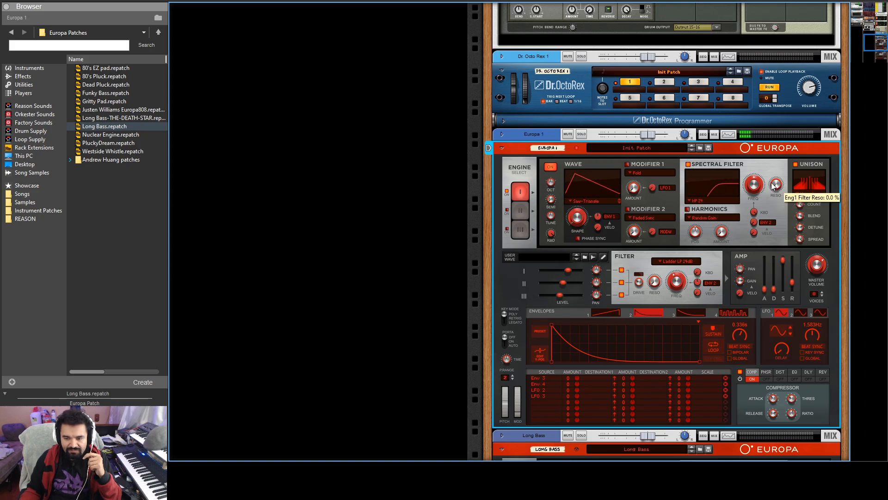
left_click_drag(756, 194, 759, 196)
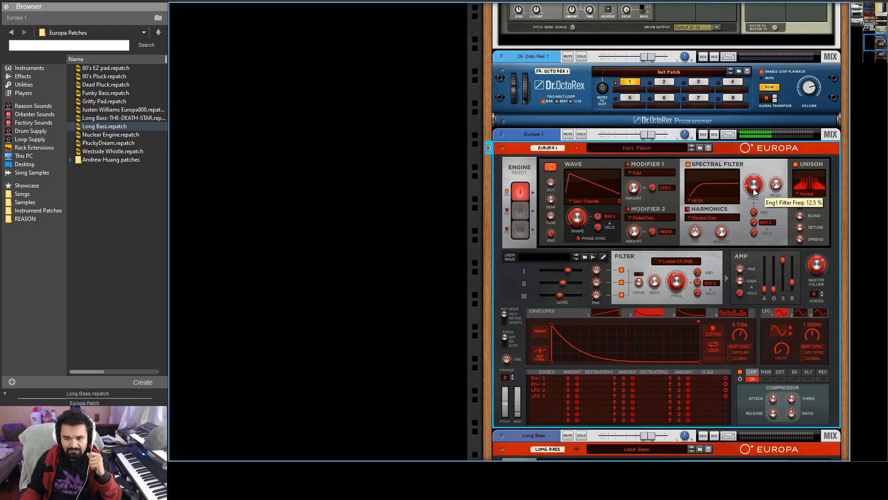
left_click_drag(755, 191, 748, 184)
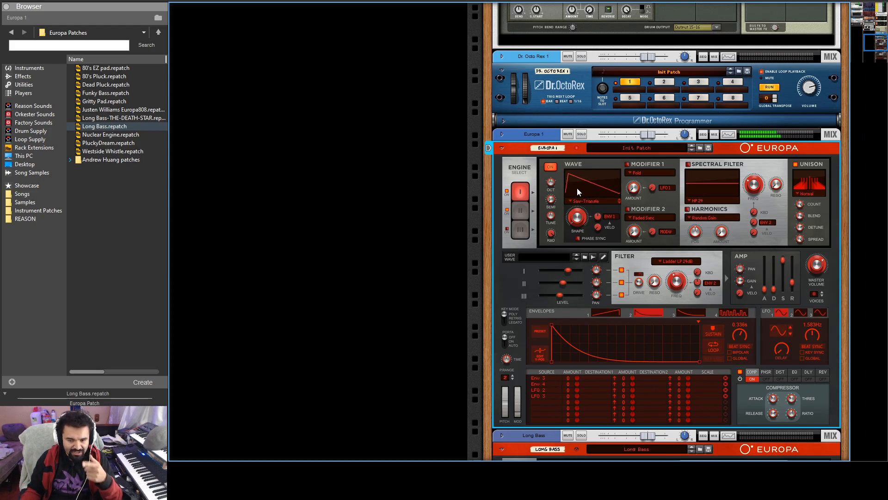
Isolate engine 3 in Europa 1 and show envelope 3 while checking its band-pass filter resonance.
left_click(507, 229)
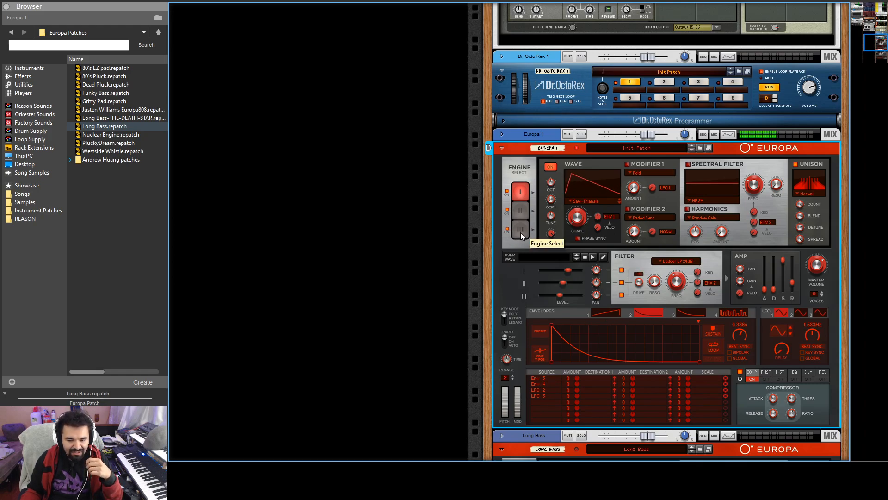
left_click(506, 209)
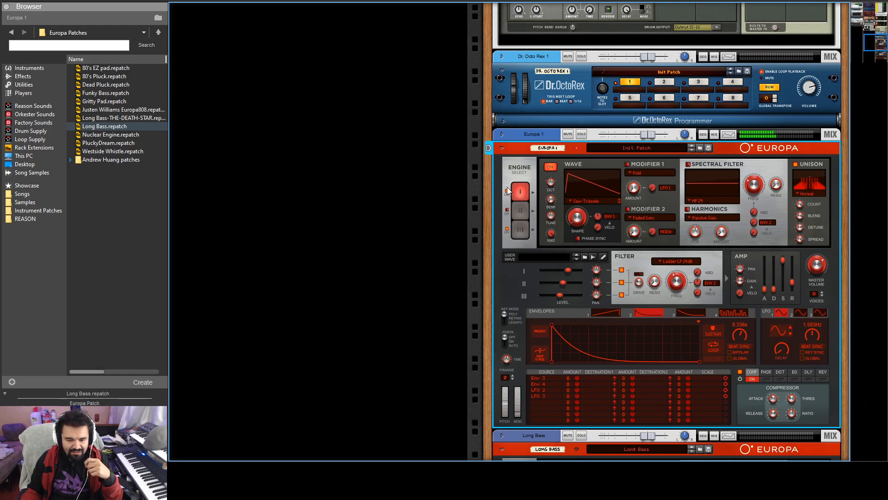
left_click(507, 191)
left_click(517, 235)
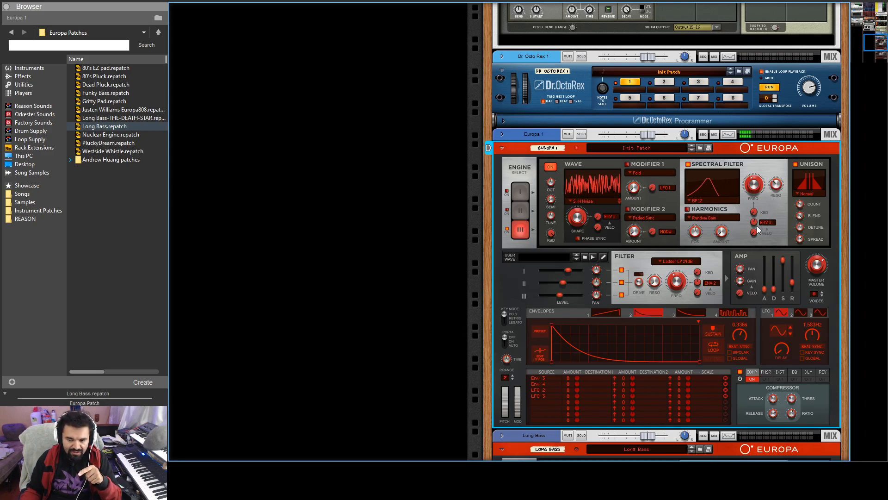
left_click(688, 315)
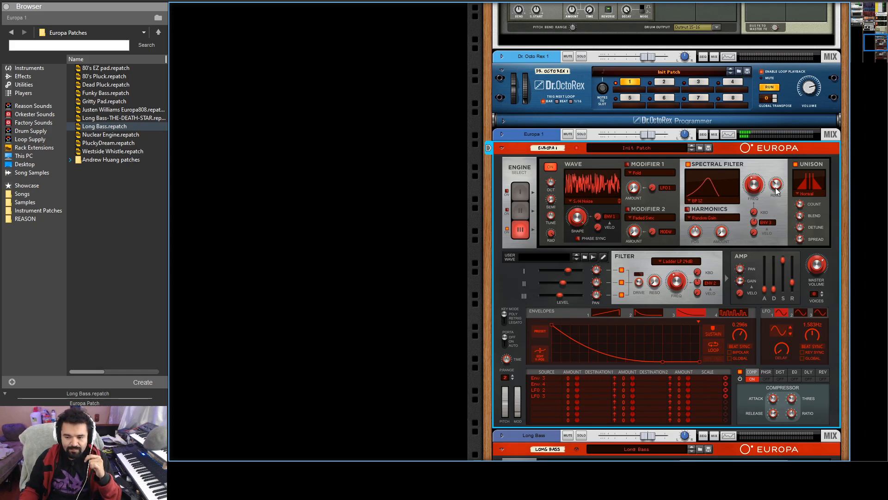
left_click_drag(776, 188, 761, 190)
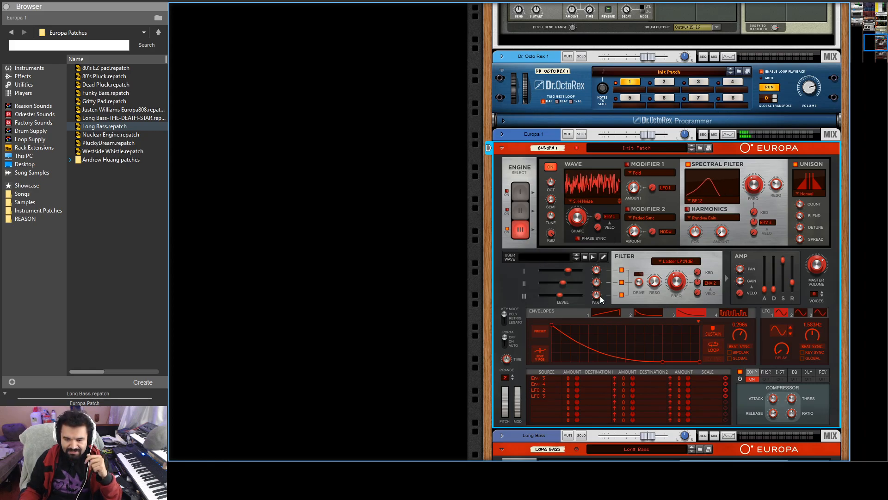
Switch engines 1 and 2 back on and enable effect send 1 on the Europa 1 mixer channel.
left_click(507, 208)
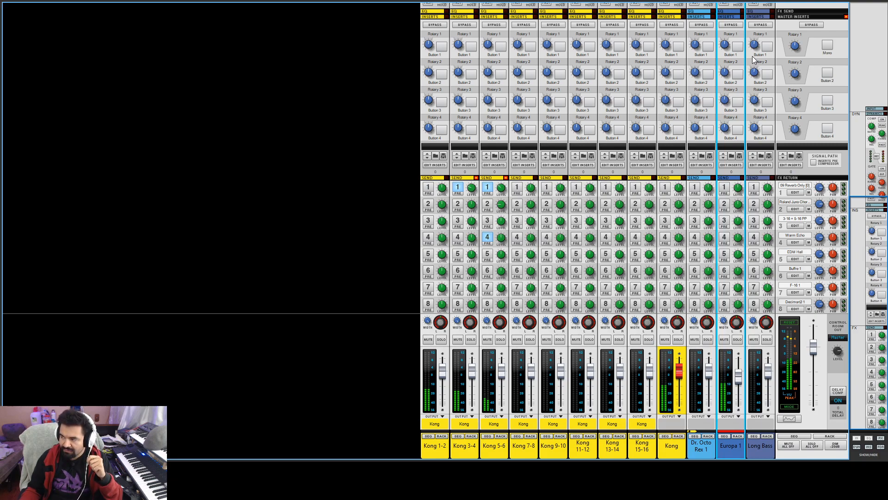
left_click(727, 190)
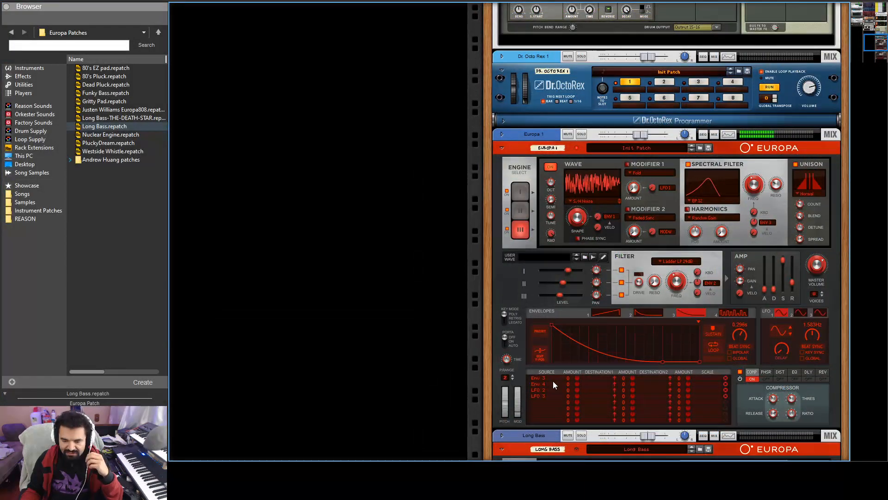
Route LFO 2 to Amp Pan at an amount of 50 in Europa 1's modulation matrix, with LFO 2 running at 0.704 Hz.
left_click(552, 380)
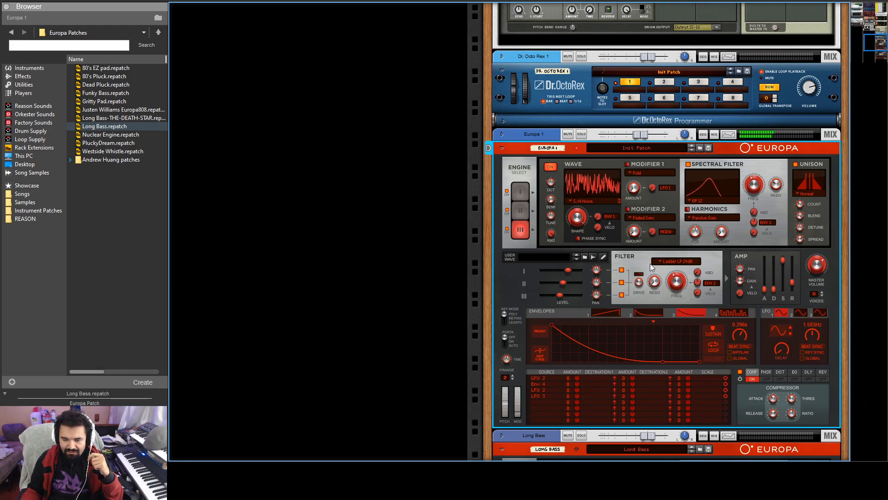
left_click_drag(575, 377, 571, 374)
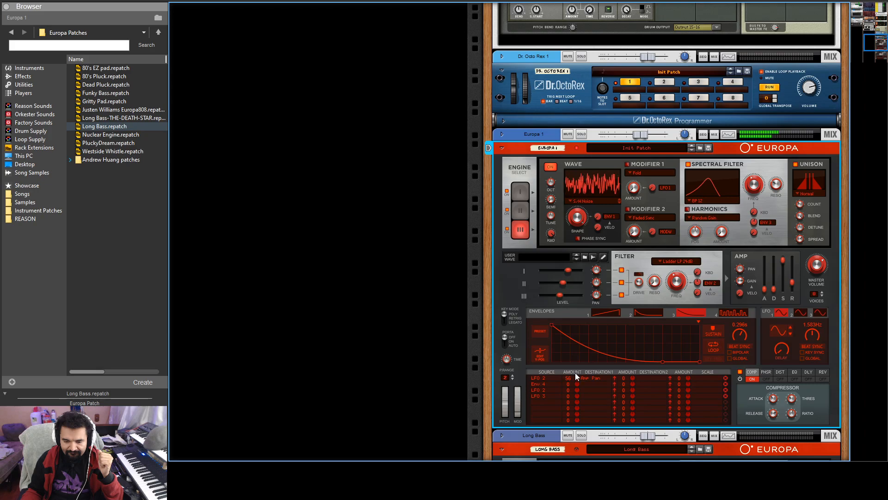
left_click_drag(577, 379, 577, 380)
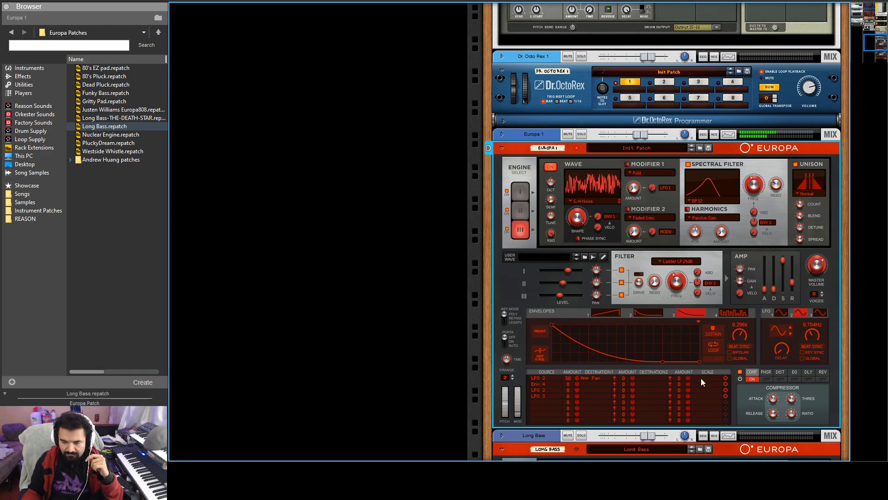
Create an empty four-bar clip on the Long Bass track, starting at bar 1.
scroll(735, 364, "down", 4)
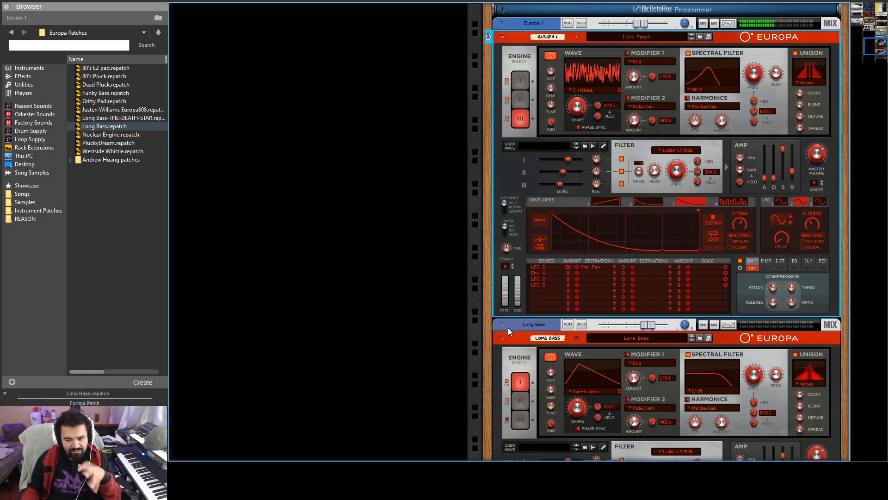
scroll(649, 309, "down", 5)
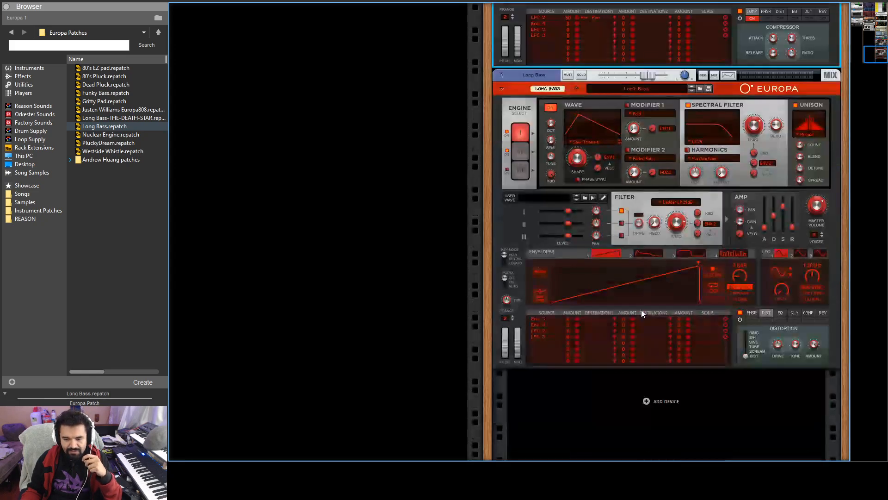
scroll(587, 293, "right", 1)
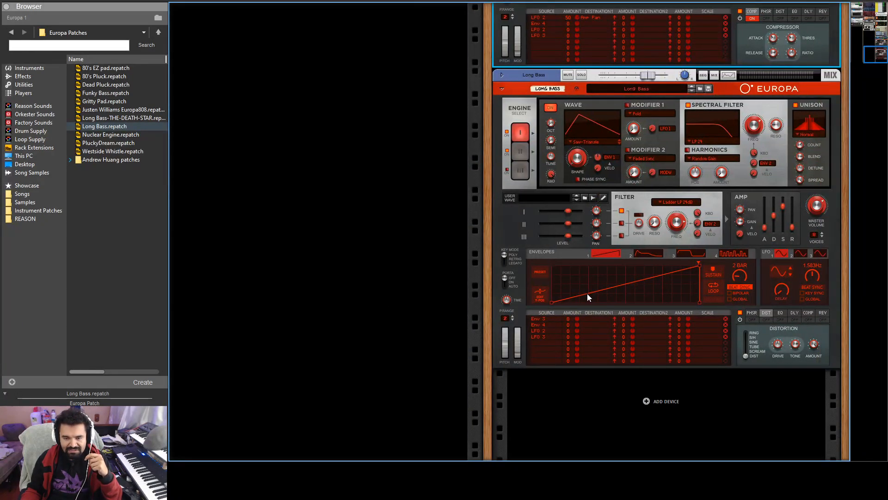
scroll(589, 294, "up", 1)
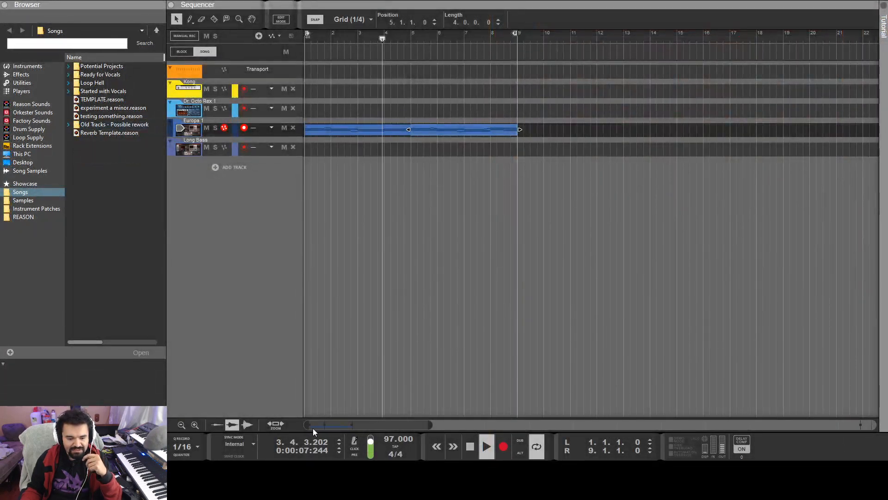
left_click(307, 151)
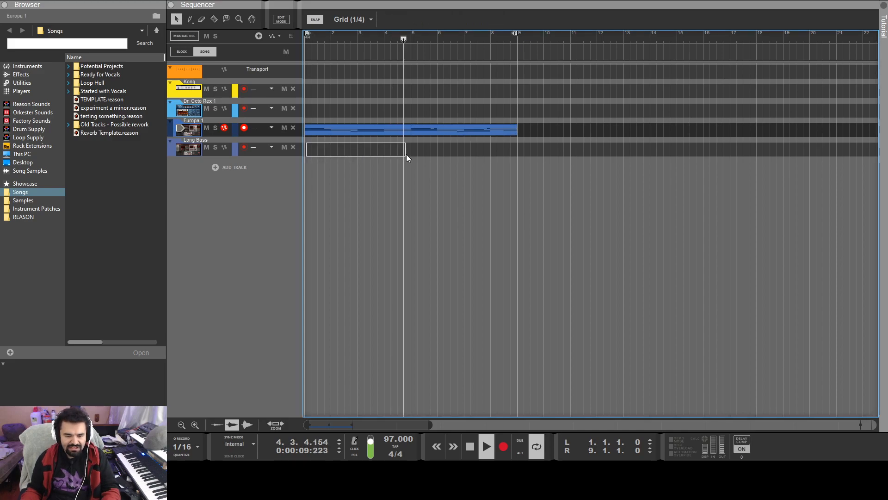
mouse_move(306, 147)
left_mouse_down()
mouse_move(416, 150)
mouse_move(405, 154)
left_mouse_up()
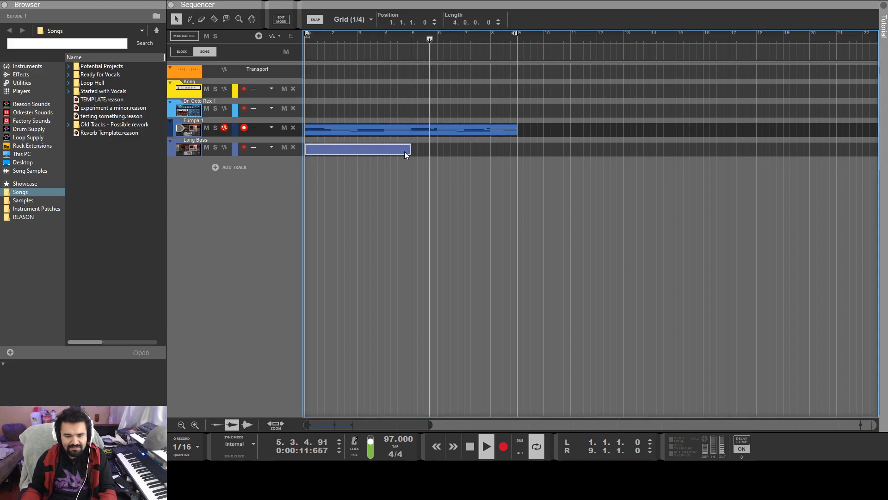
Open the Long Bass clip for note editing with Europa 1's chords shown as reference and audition possible bass pitches.
double_click(349, 149)
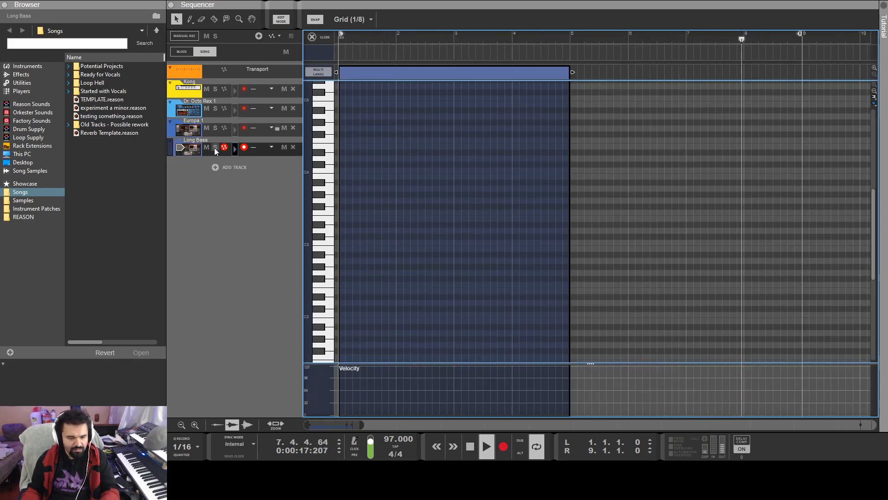
left_click(188, 129)
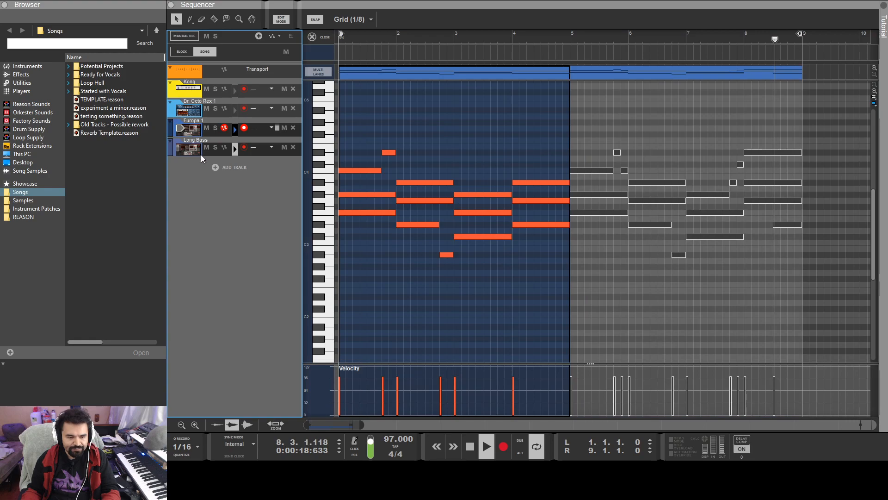
left_click(234, 152)
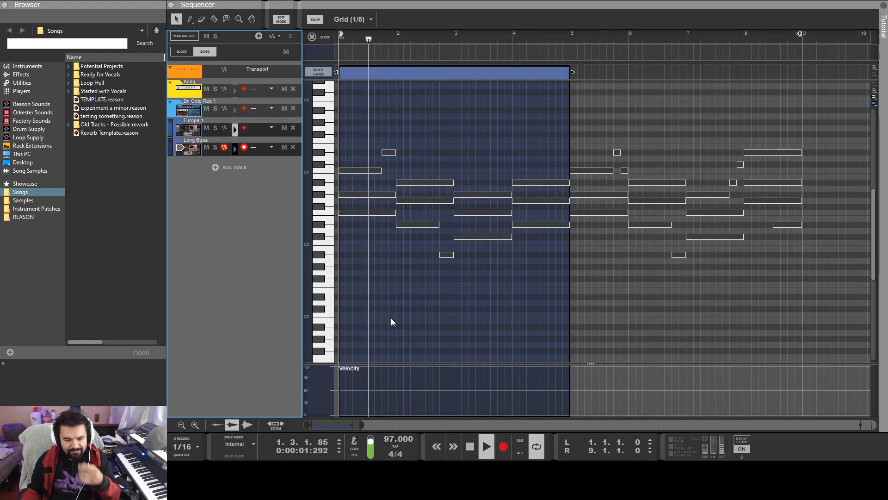
left_click(333, 217)
left_click(333, 278)
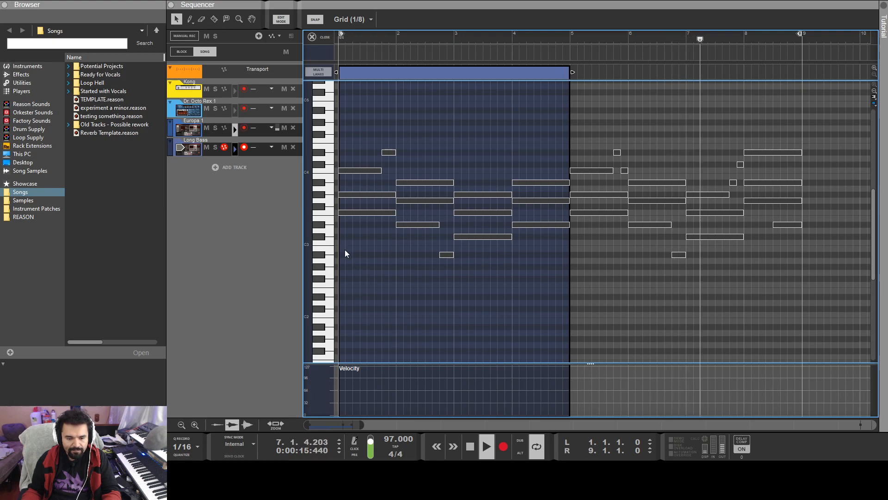
Draw four one-bar bass notes in the Long Bass clip: F2, D#2, C#2 and D#2.
left_click_drag(340, 284, 396, 284)
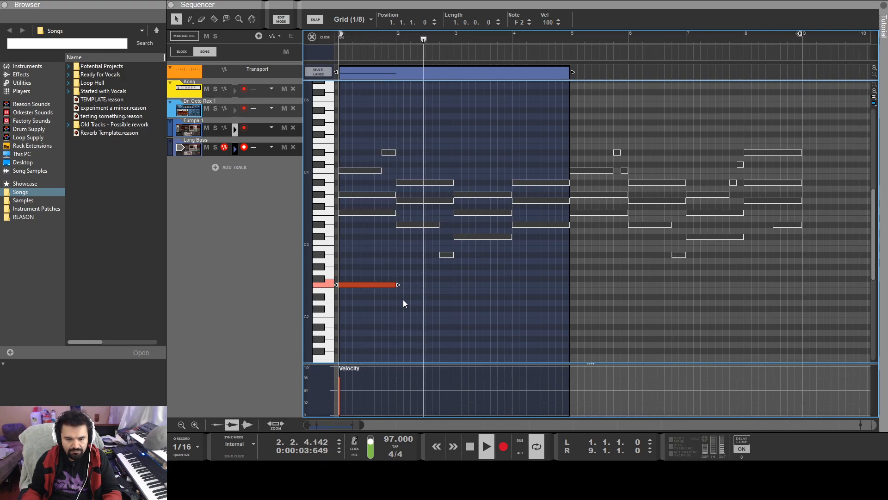
left_click_drag(397, 297, 451, 294)
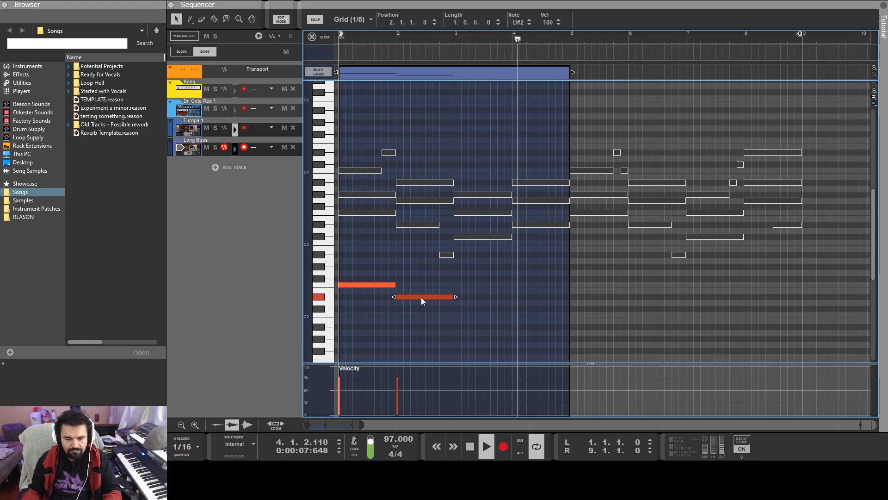
left_click_drag(417, 301, 523, 301)
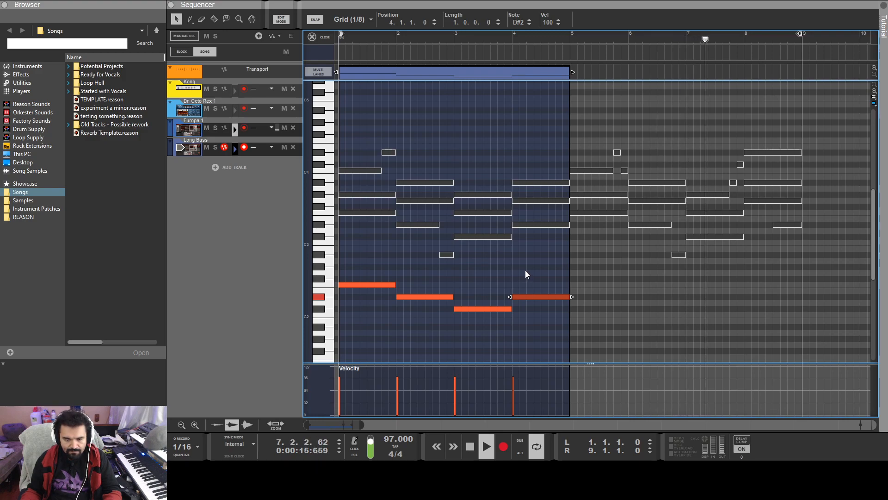
Shorten the first F2 bass note to three beats and add a one-beat D#3 on beat 4 of bar 1.
left_click_drag(394, 284, 382, 285)
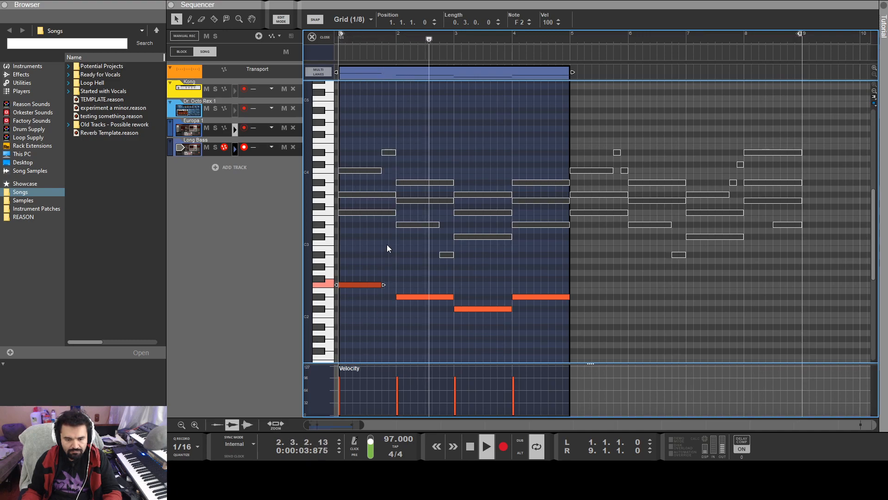
left_click(384, 225, "alt")
left_click_drag(392, 222, 397, 225)
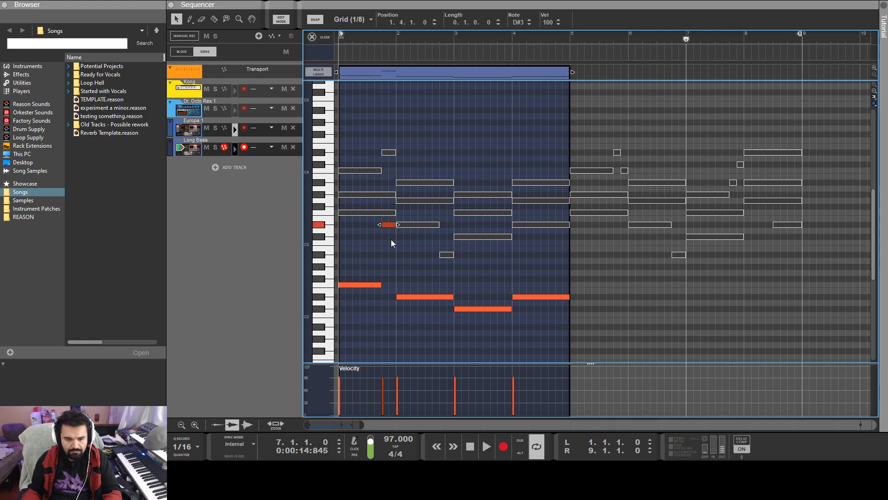
Move the bass note on beat 4 of bar 1 to G#2 and play the line from the start.
left_click(471, 452)
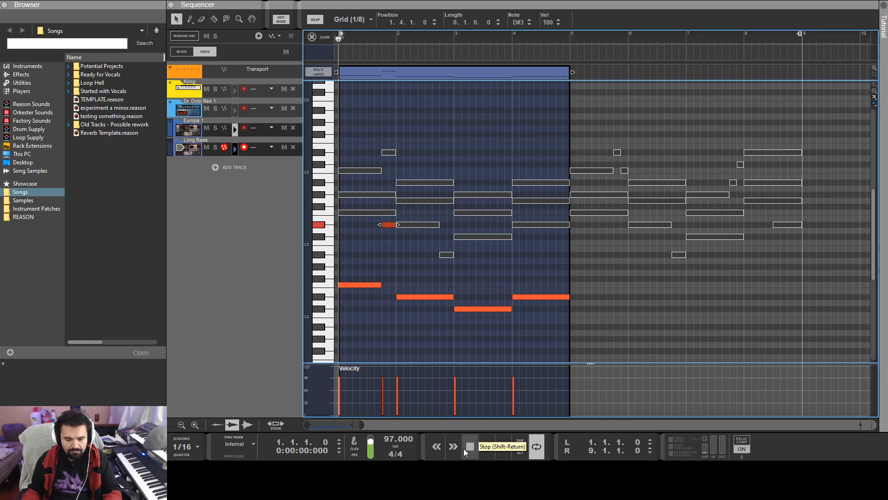
key("space")
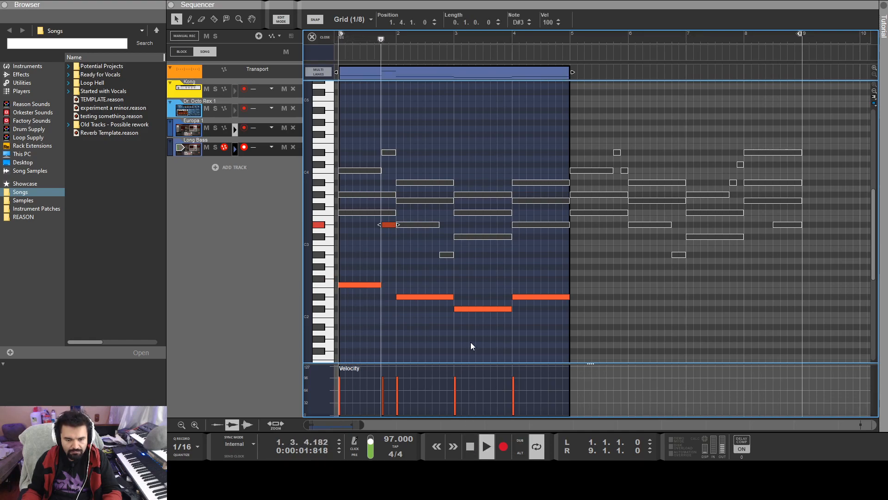
key("space")
key("space")
key("space")
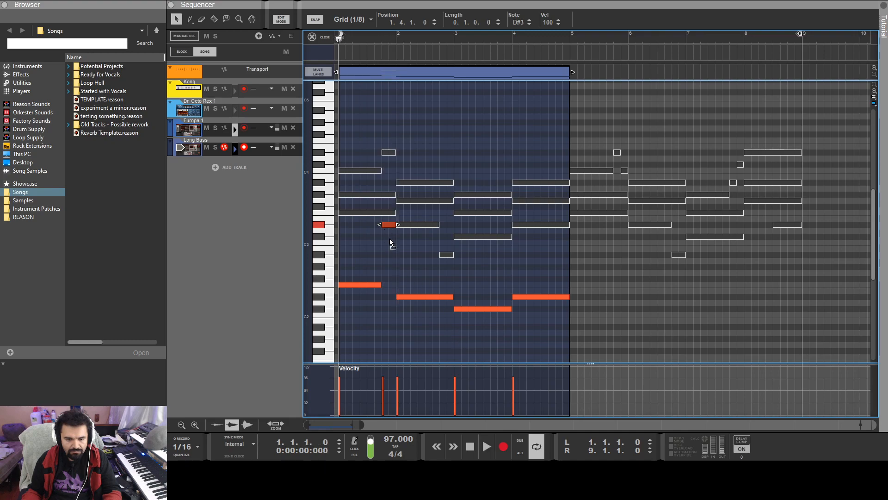
key("space")
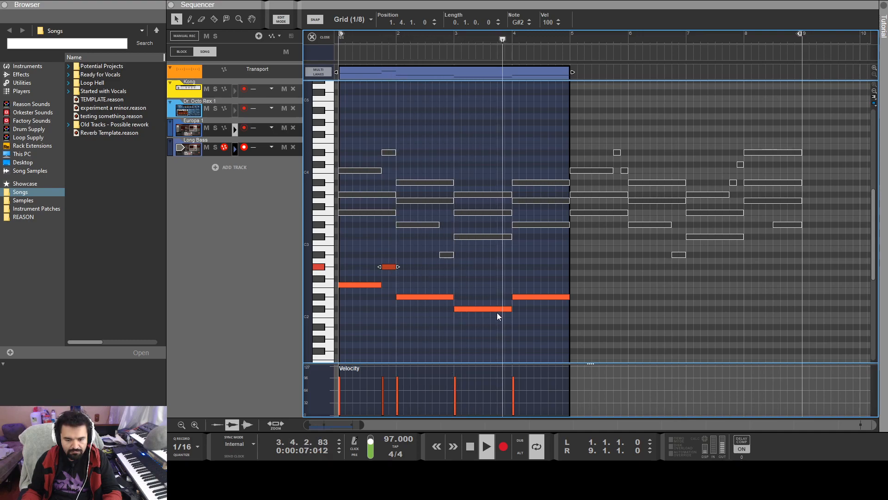
Stop playback and transpose all the Long Bass notes up one octave.
key("space")
key("ctrl+a")
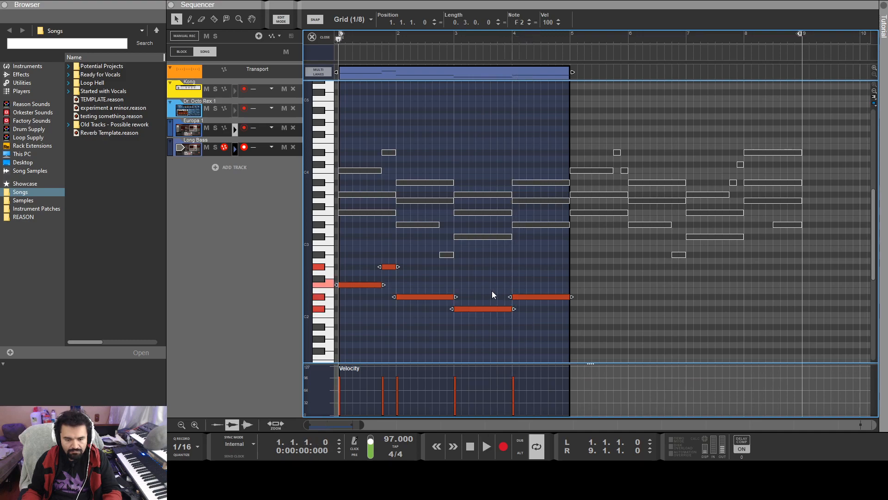
key("shift+Up")
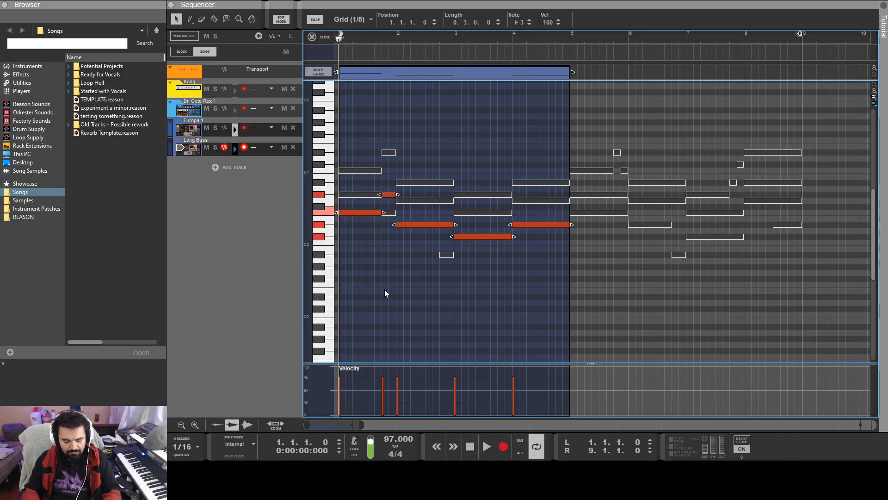
Transpose all the Long Bass notes back down one octave.
key("shift+Down")
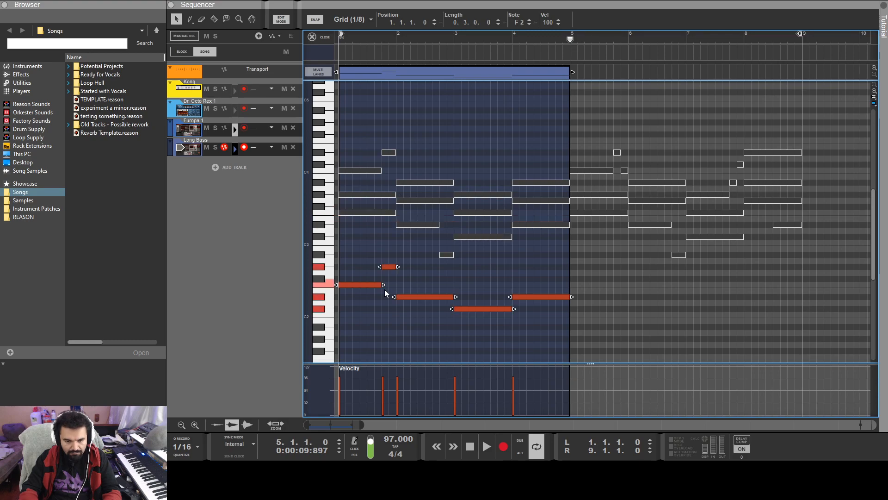
key("ctrl+d")
key("shift+Up")
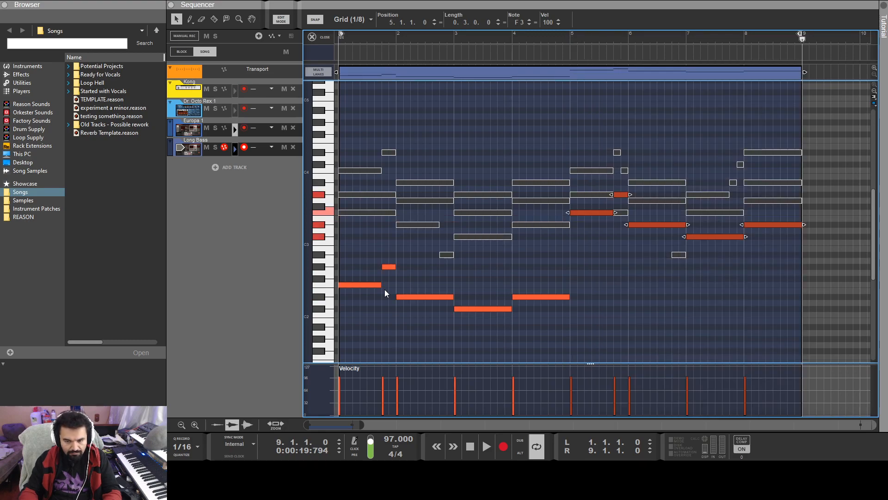
key("ctrl+z")
key("ctrl+z")
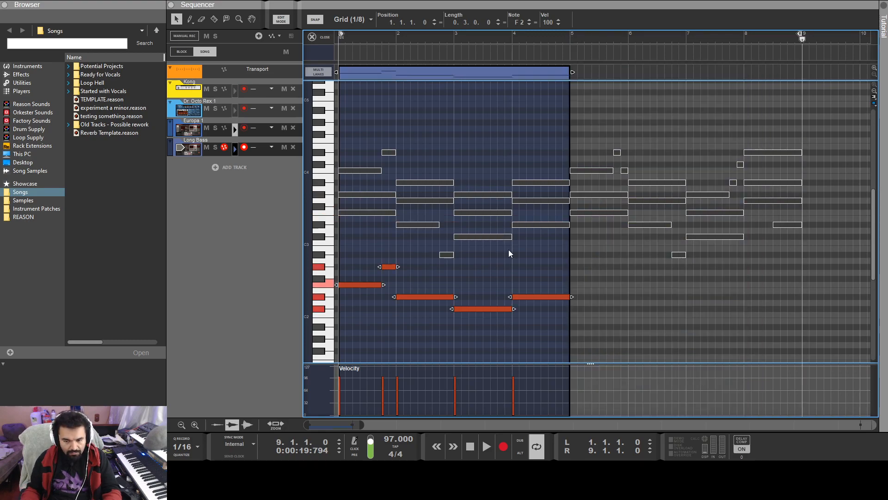
Double the bass line by pasting a copy of its notes one octave higher in bars 1 to 4, and play it from the start.
key("ctrl+v")
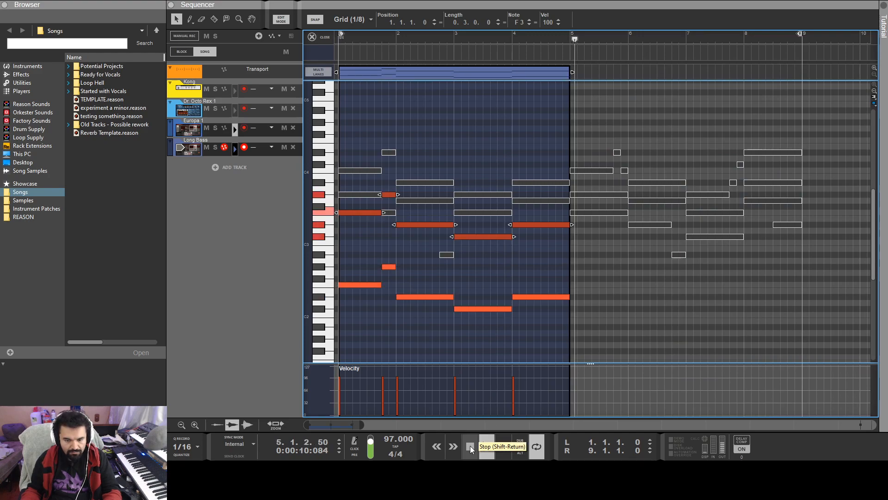
left_click(468, 448)
key("space")
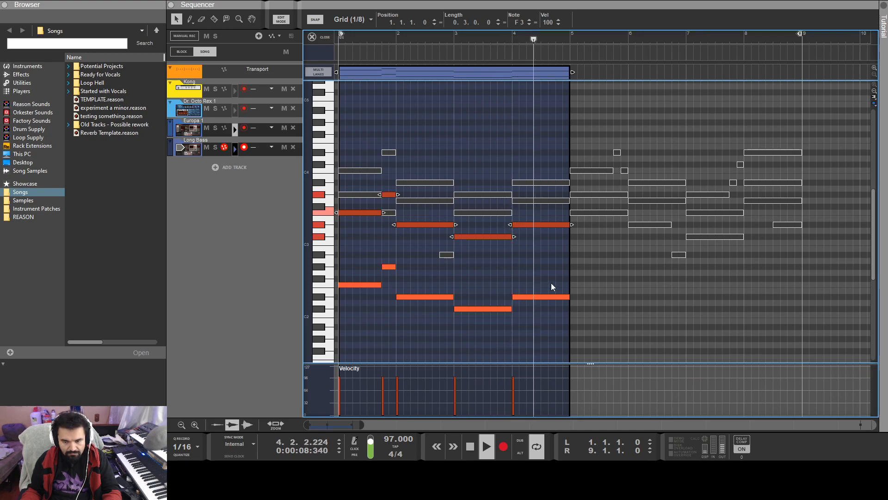
Shorten the D#2 and D#3 bass notes in bar 4 to three beats and add eighth notes F2 and G#2 on beat 4.
key("space")
left_click_drag(563, 217, 546, 328)
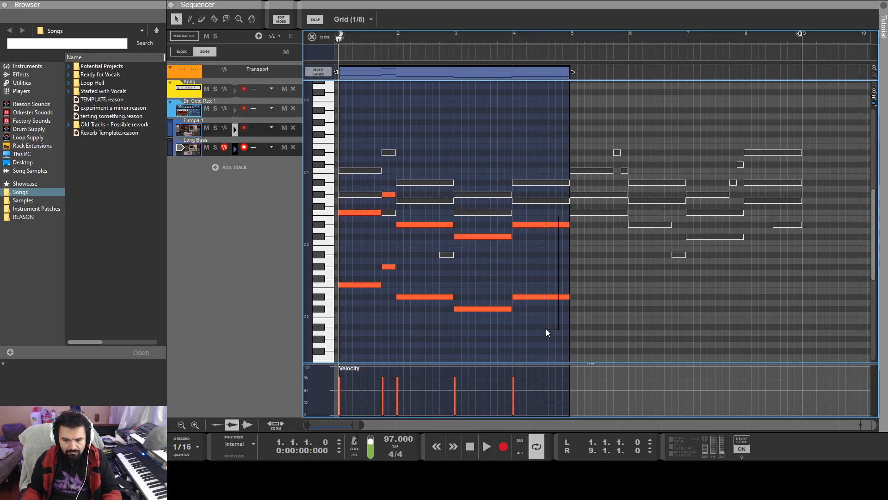
left_click_drag(560, 297, 554, 296)
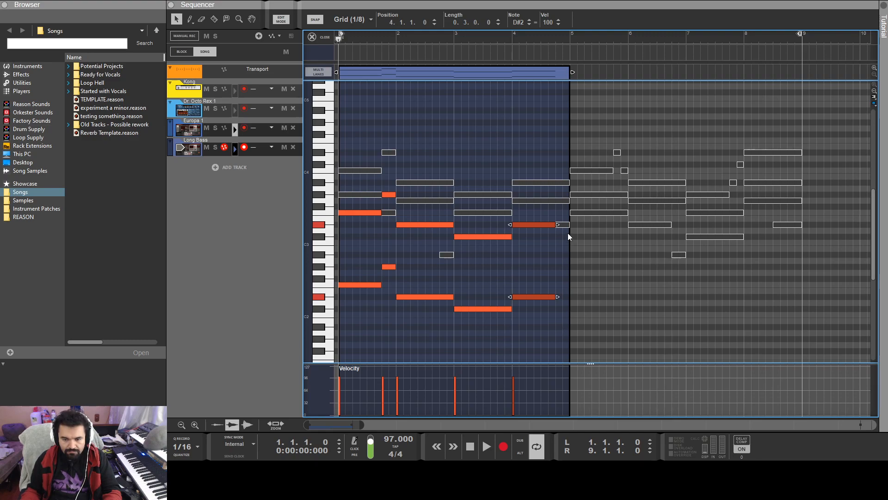
left_click(560, 308, "alt")
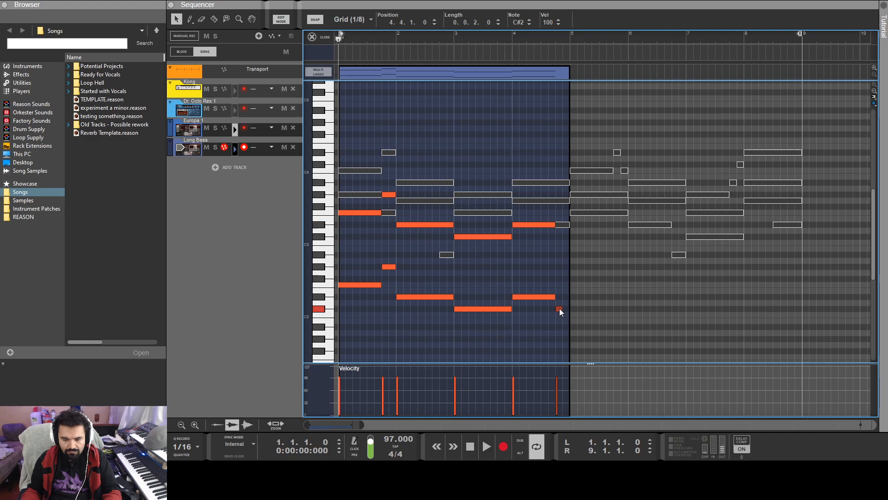
left_click(566, 284)
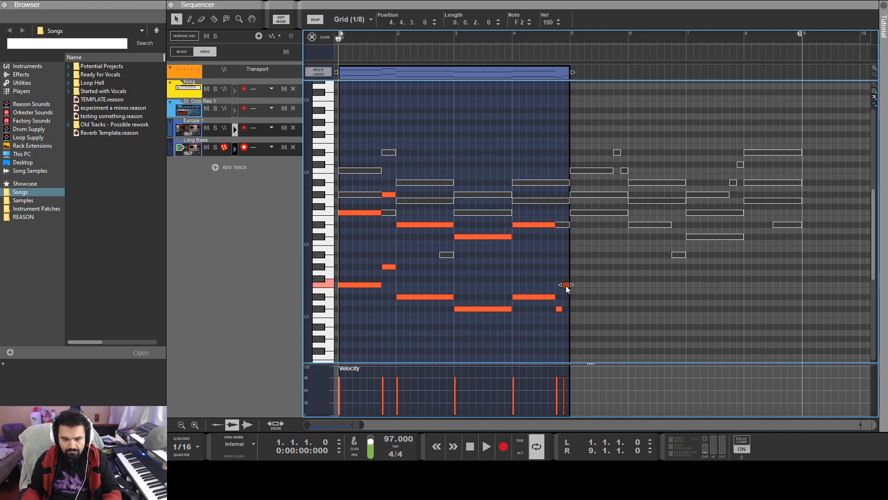
left_click_drag(566, 317, 565, 263)
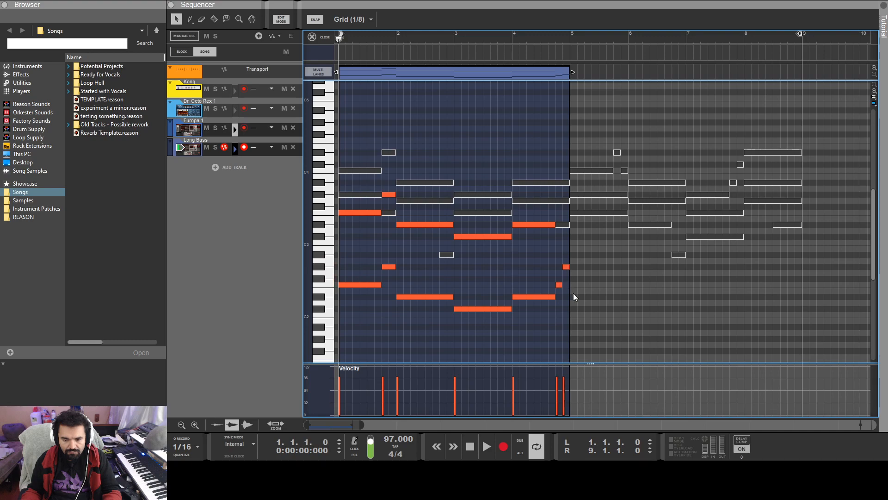
key("space")
Copy the two eighth notes on beat 4 of bar 4 up one octave to F3 and G#3, and play the line.
left_click_drag(568, 252, 561, 285)
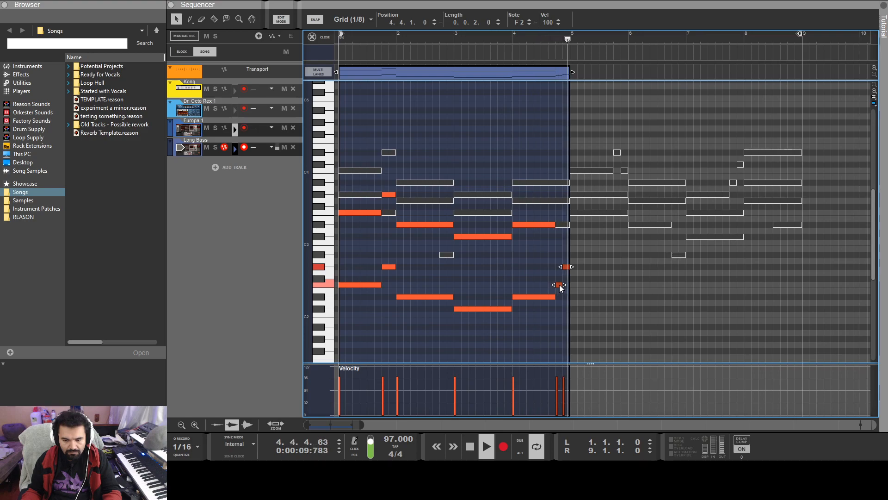
key("space")
left_click_drag(560, 285, 561, 238)
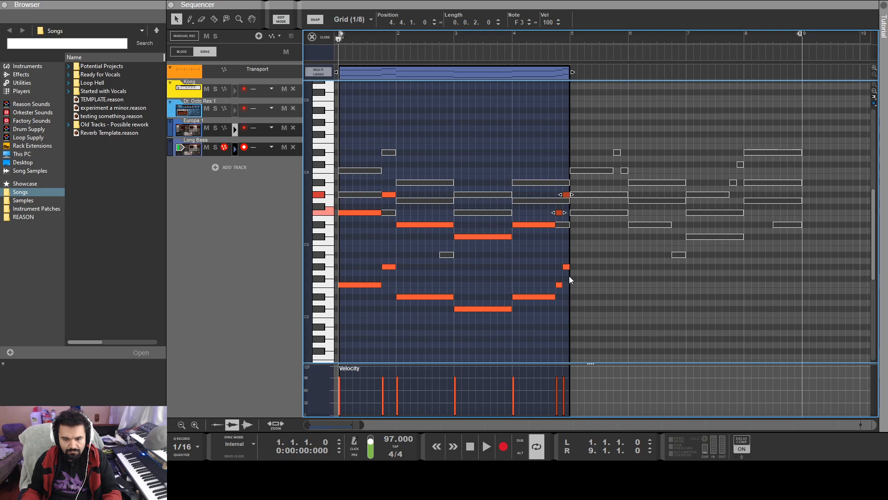
key("space")
Duplicate the four-bar bass clip to bars 5 through 8 and open the copy.
left_click_drag(359, 74, 590, 74)
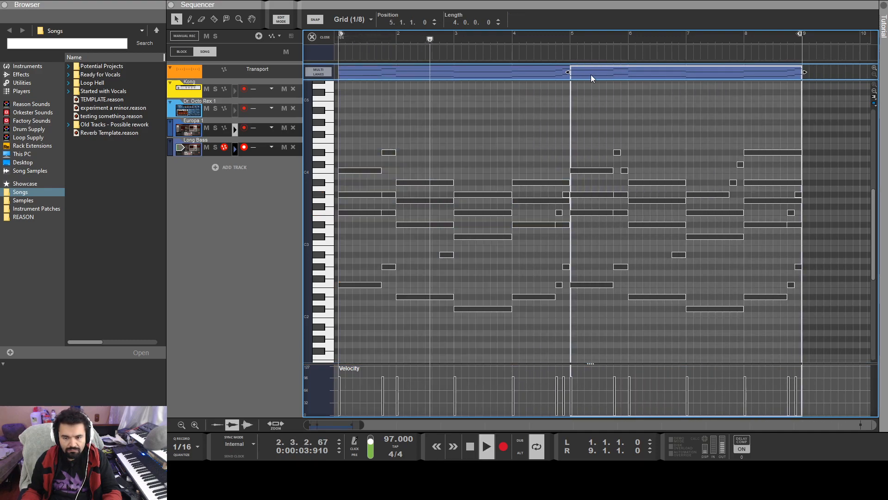
left_click(603, 74)
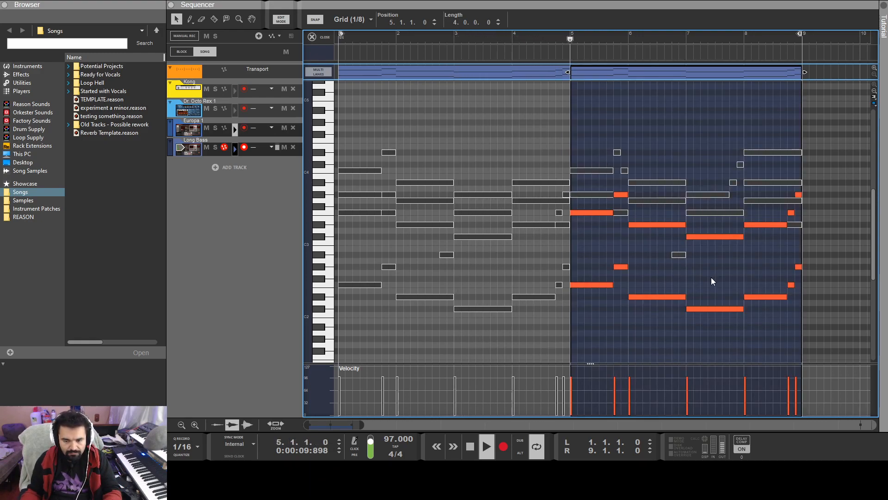
key("space")
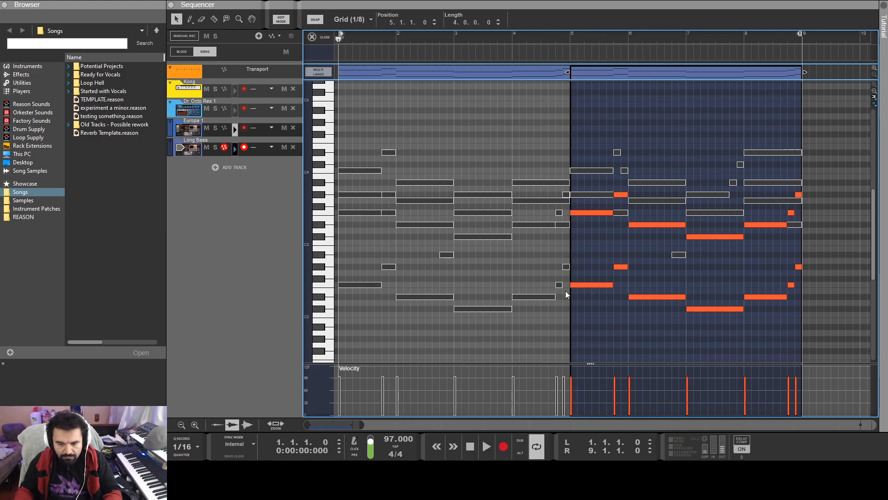
Move the last pair of eighth notes in bar 4 to D#2 and D#3 and listen to the loop.
left_click(564, 269)
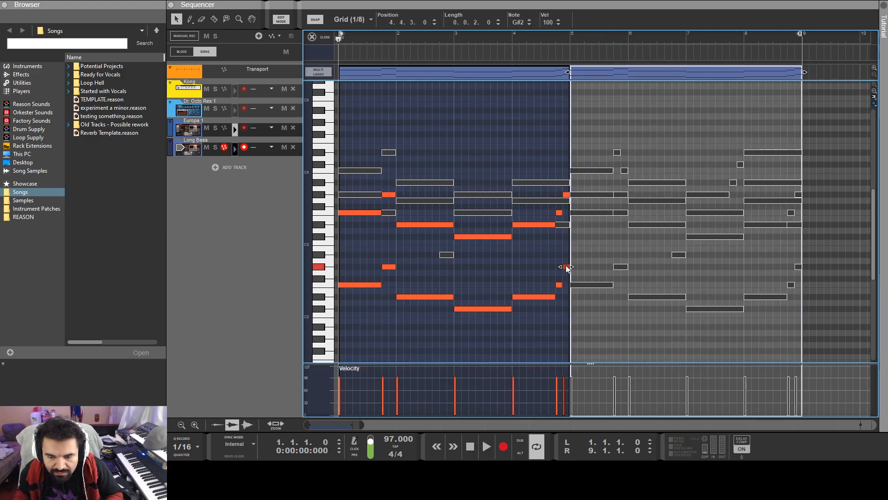
left_click_drag(571, 292, 570, 290)
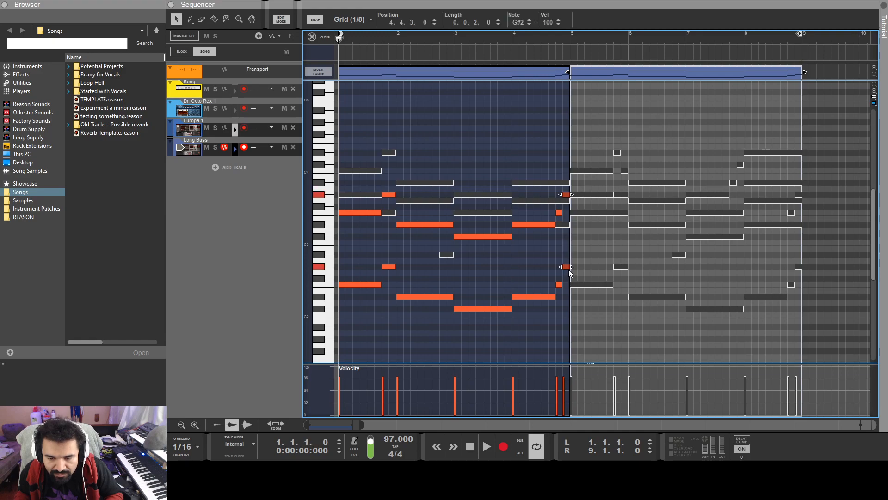
key("space")
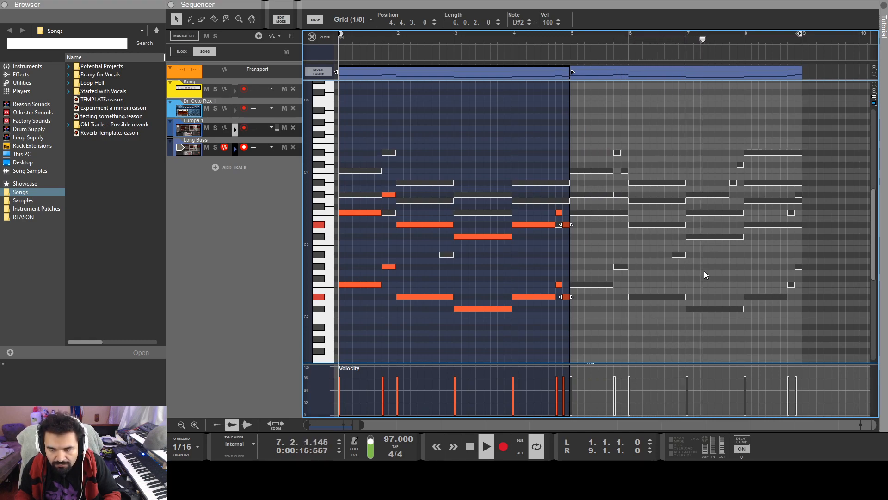
key("space")
Try the three-beat bass notes in bar 8 on A#2 and A#3 and listen to the progression.
left_click(693, 293)
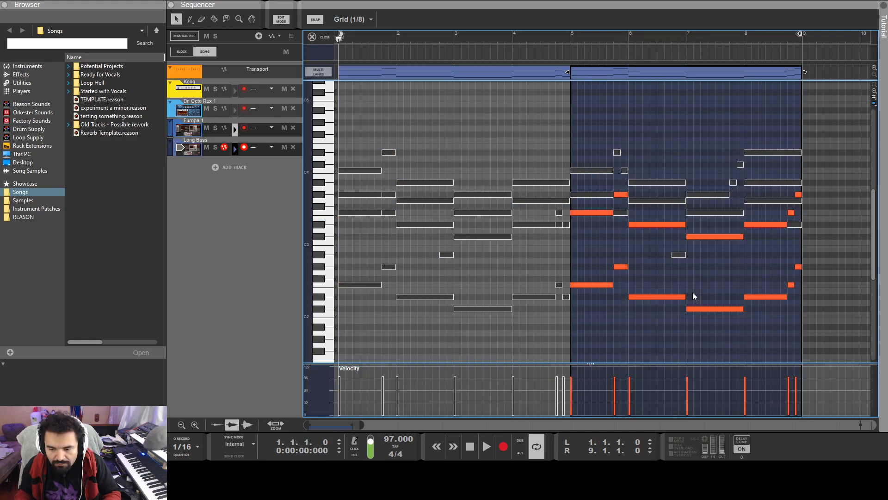
left_click(774, 200)
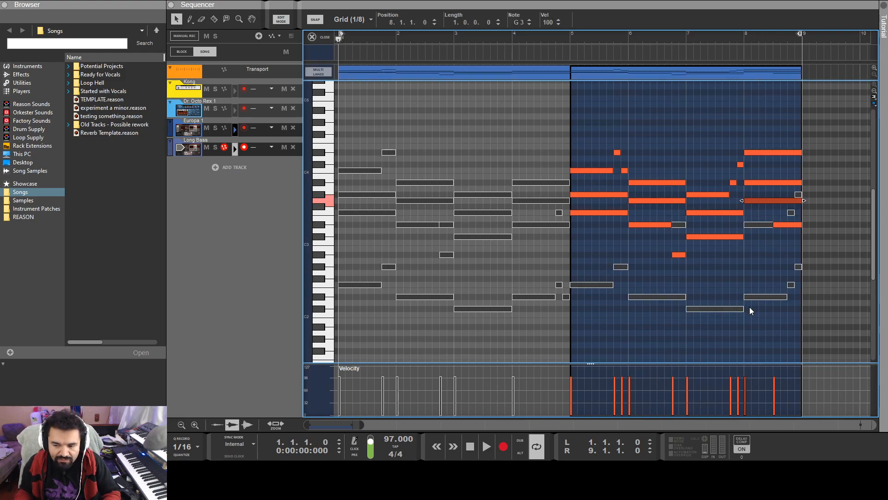
left_click(757, 297)
left_click_drag(748, 280, 739, 311)
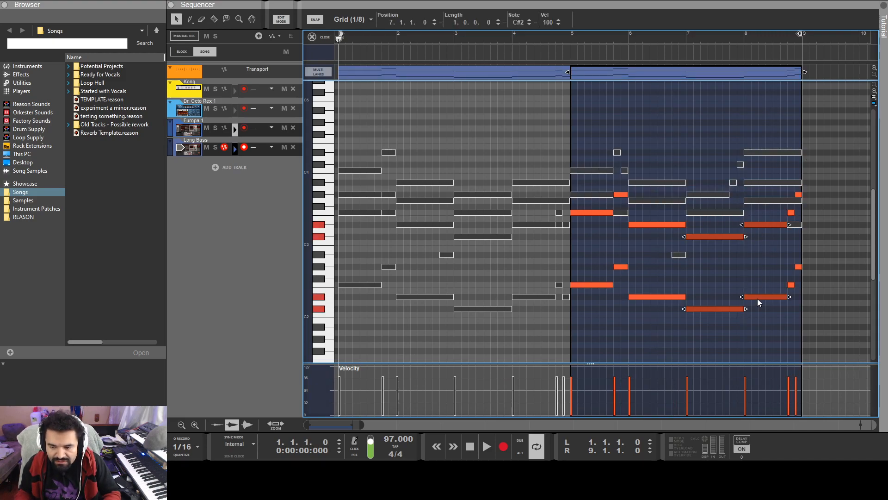
left_click_drag(753, 210, 755, 301)
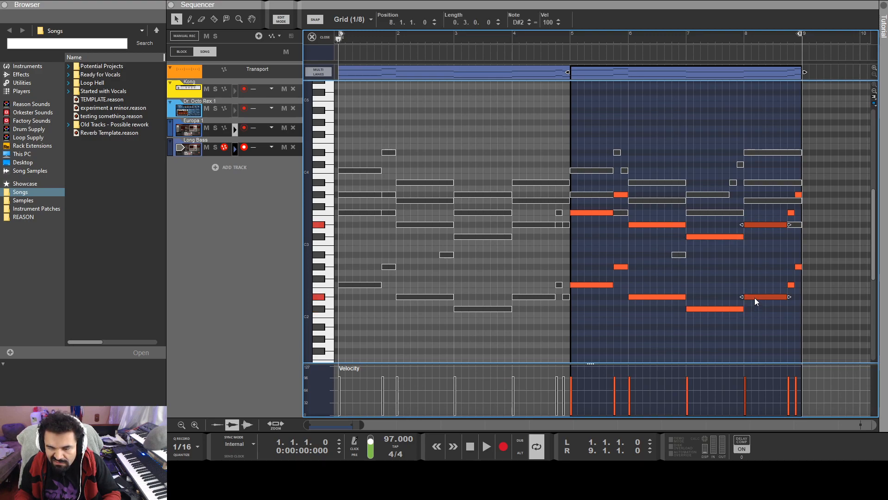
left_click_drag(755, 298, 753, 256)
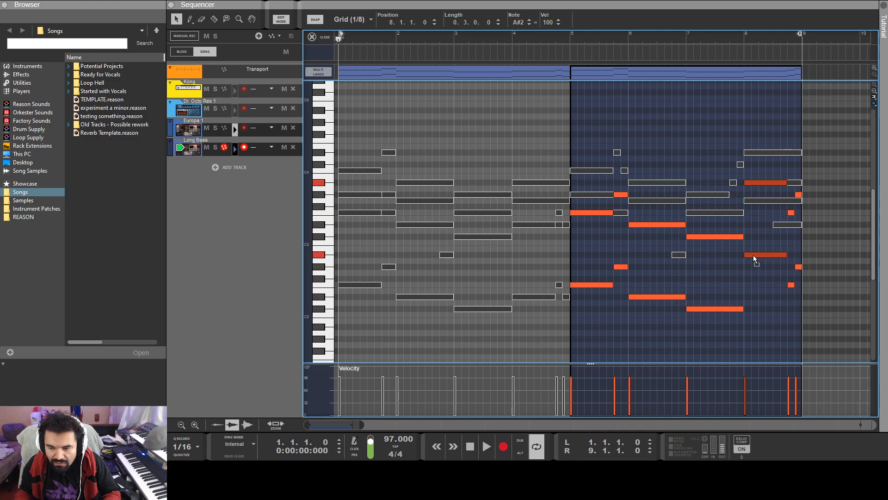
key("space")
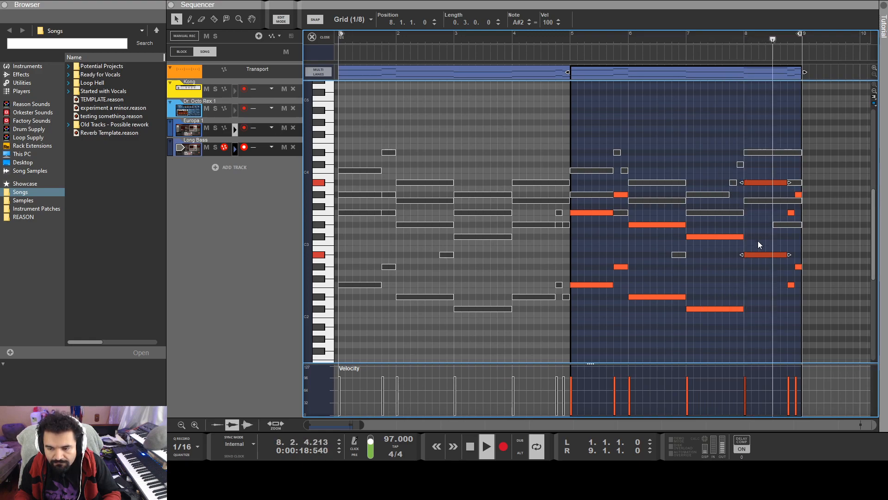
key("space")
left_click_drag(755, 162, 757, 296)
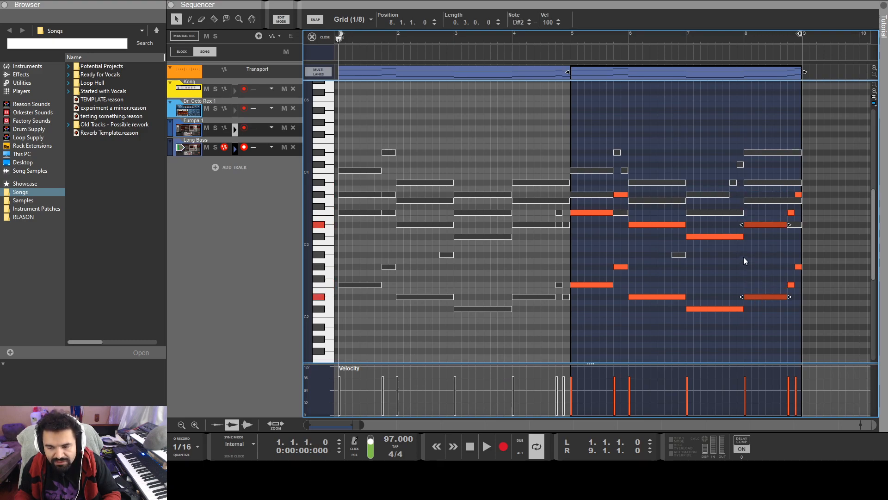
Shorten the C#2 and C#3 bass notes in bar 7 to three beats and add one-beat F2 and F3 notes on beat 4.
left_click_drag(730, 222, 720, 322)
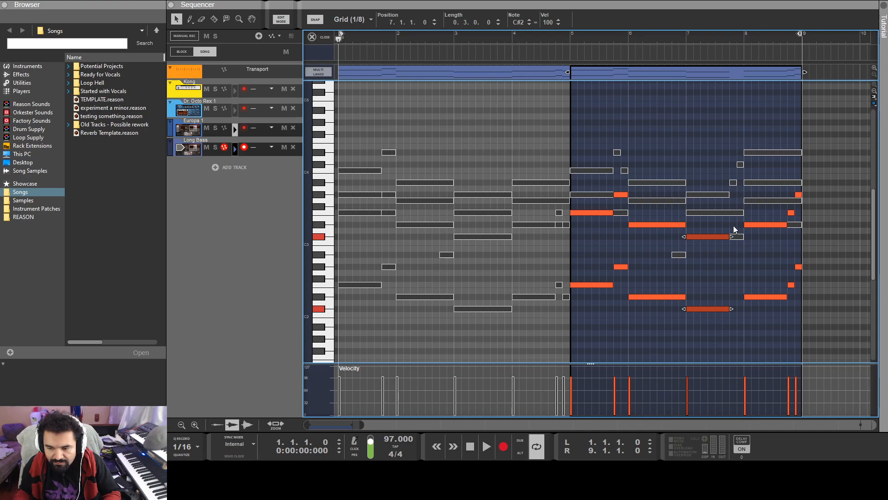
left_click(732, 284, "alt")
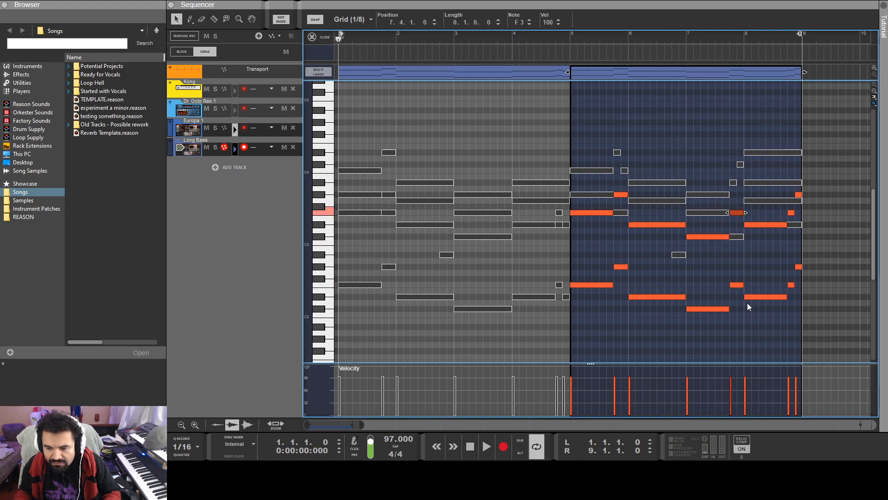
key("space")
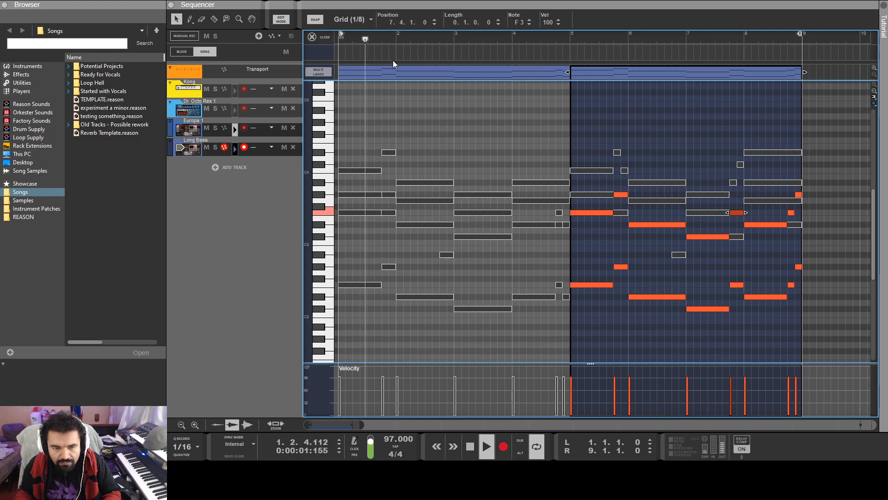
Check the Long Bass Europa in the rack and reopen its clip in bars 5 through 8.
left_click(283, 20)
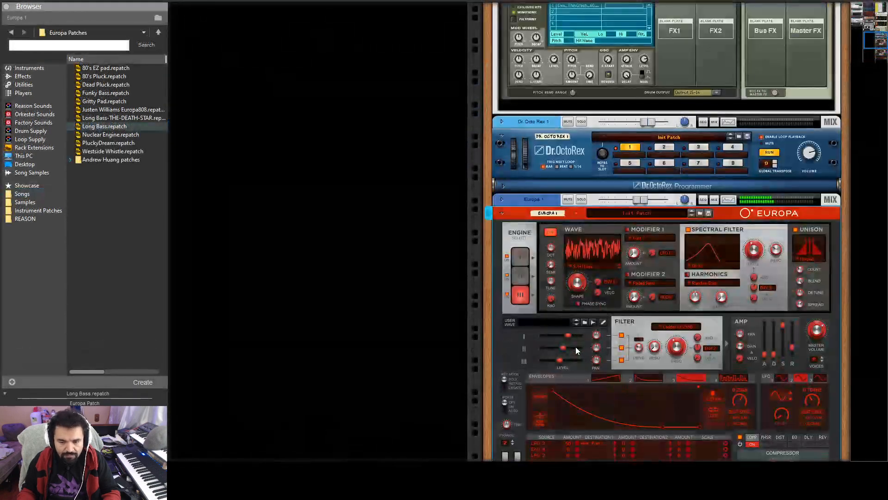
scroll(575, 346, "down", 8)
left_click(677, 429)
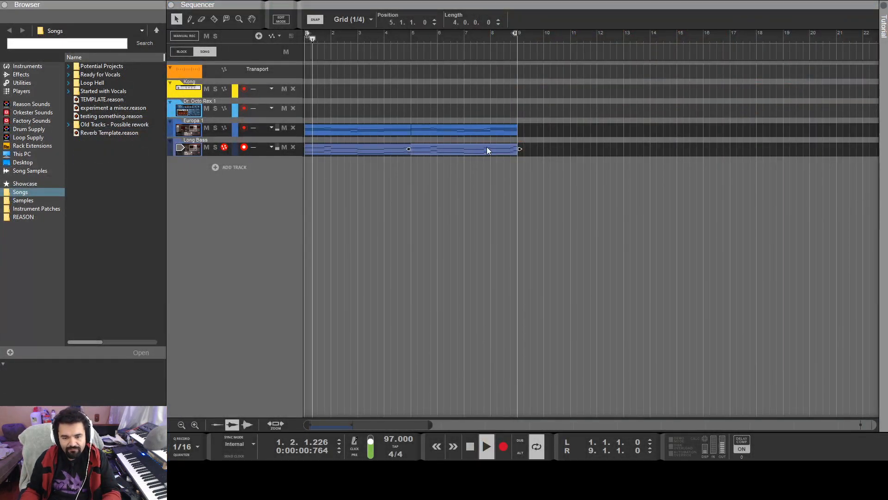
double_click(487, 146)
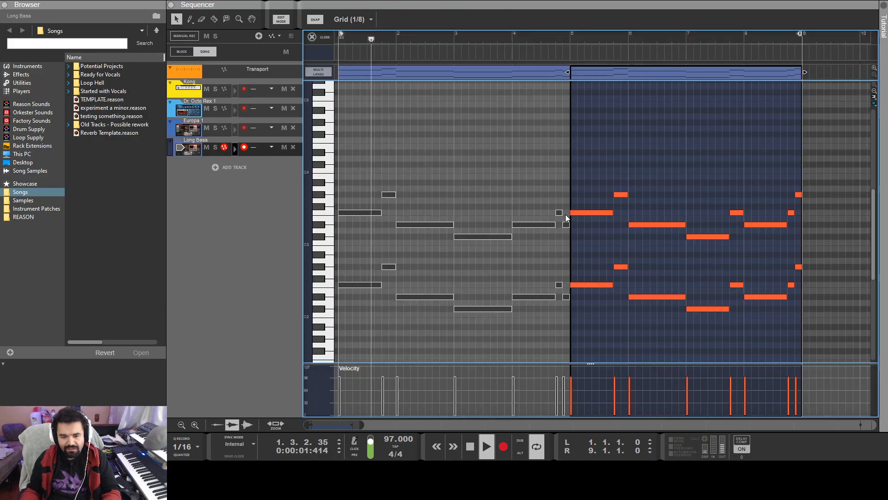
Stop playback and move the one-beat bass notes on beat 4 of bar 7 to G#2 and G#3.
key("space")
left_click_drag(741, 286, 737, 289)
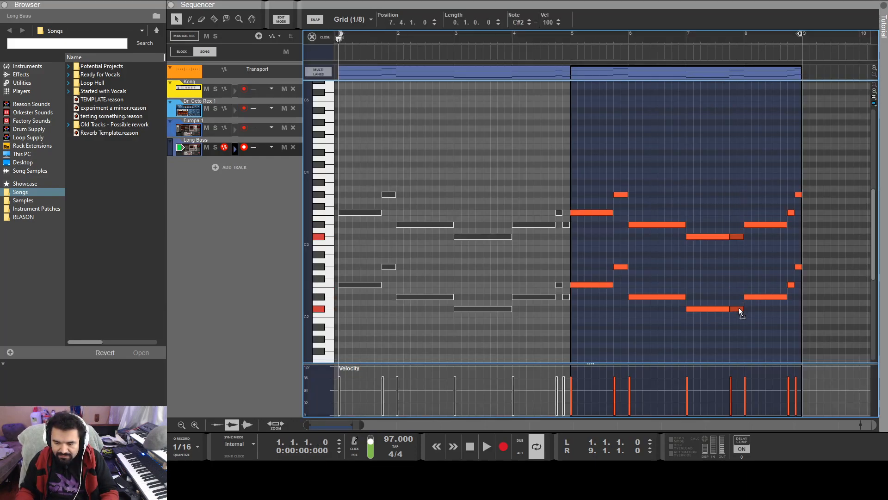
left_click_drag(739, 307, 741, 271)
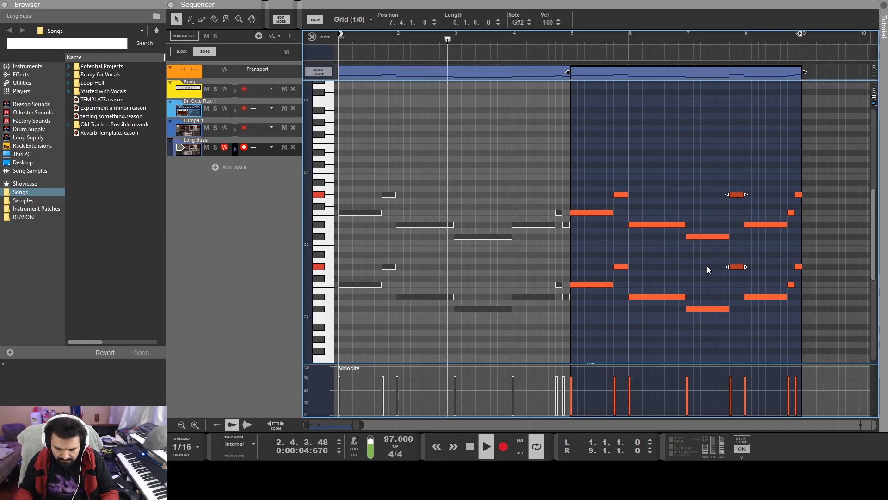
Move bar 8's three-beat bass notes to F2 and F3, and its first eighth notes on beat 4 to D#2 and D#3.
left_click_drag(769, 210, 760, 287)
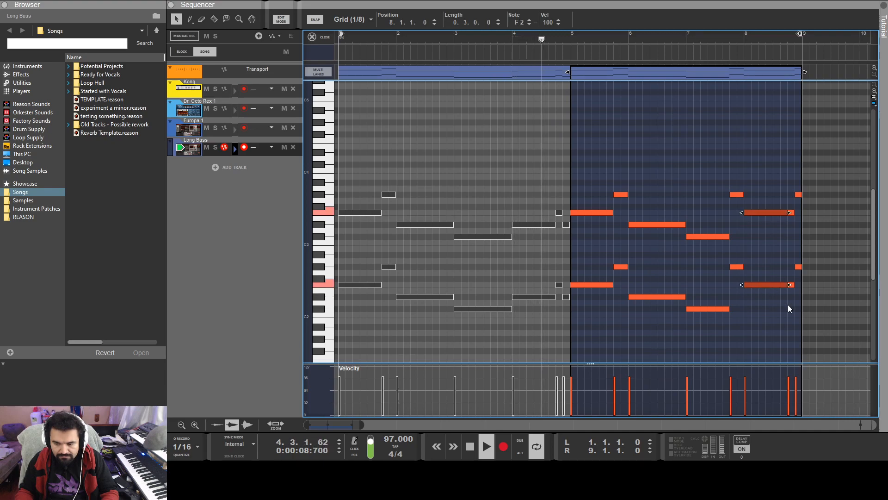
left_click_drag(795, 181, 793, 277)
left_click(795, 244)
left_click_drag(791, 207, 794, 299)
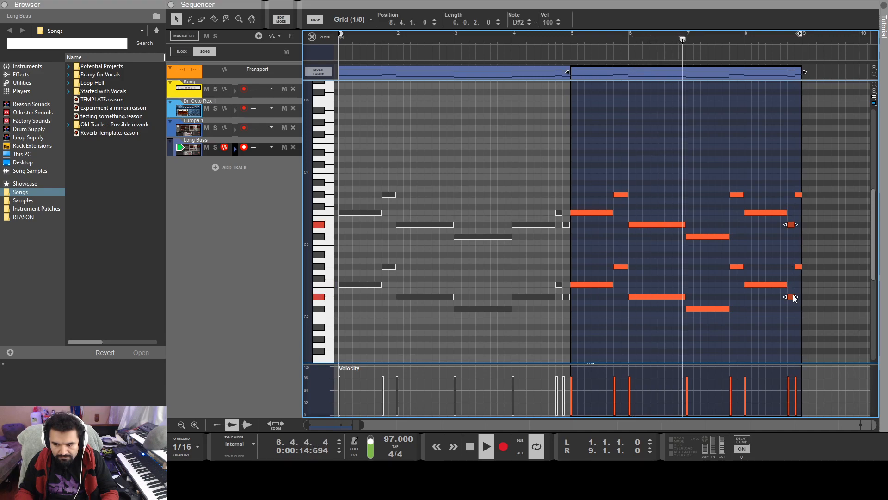
Move the bass notes on beat 4 of bar 7 to F2 and F3 and bar 8's three-beat notes to G#2 and G#3, and replay.
left_click(787, 326)
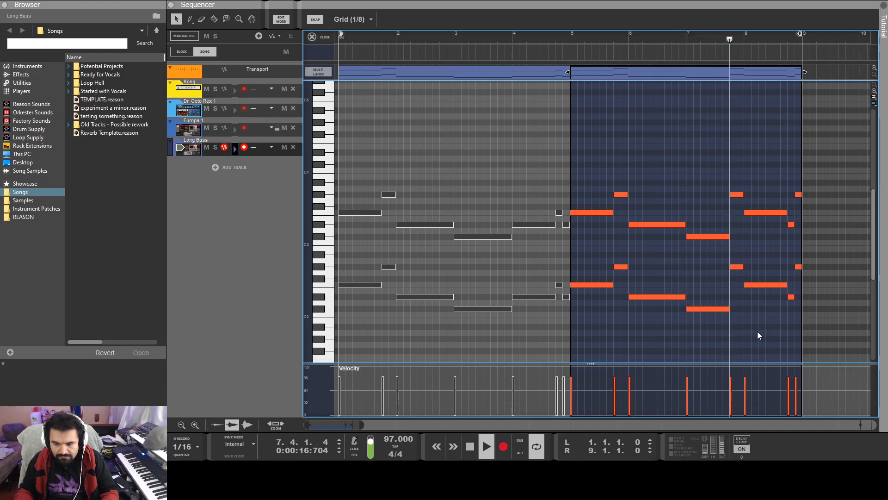
key("space")
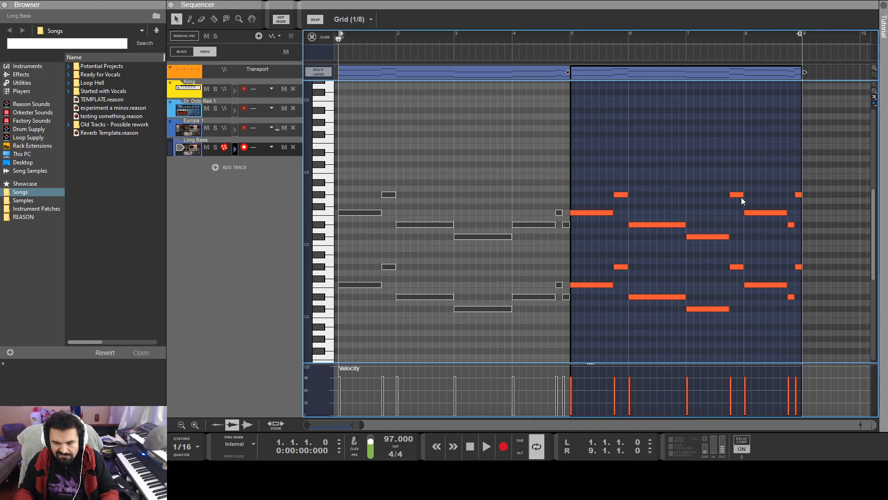
left_click_drag(759, 294, 759, 292)
left_click_drag(734, 188, 737, 272)
left_click(737, 273)
left_click_drag(738, 174, 756, 266)
key("space")
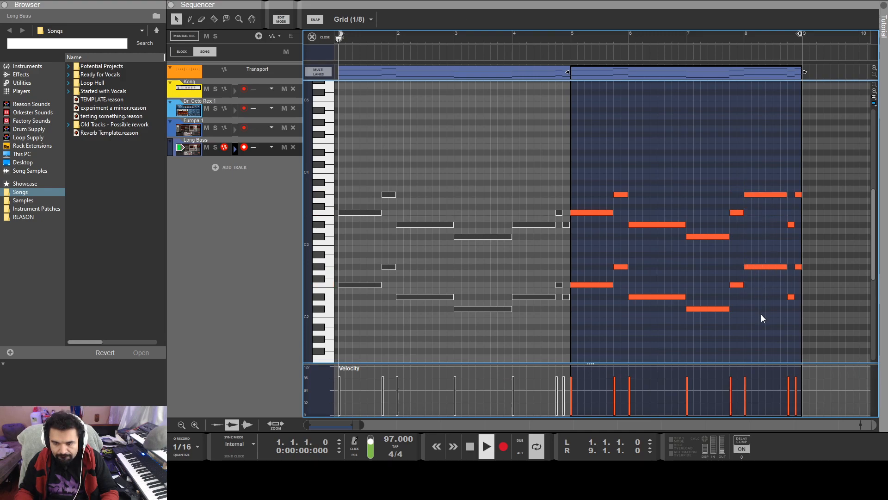
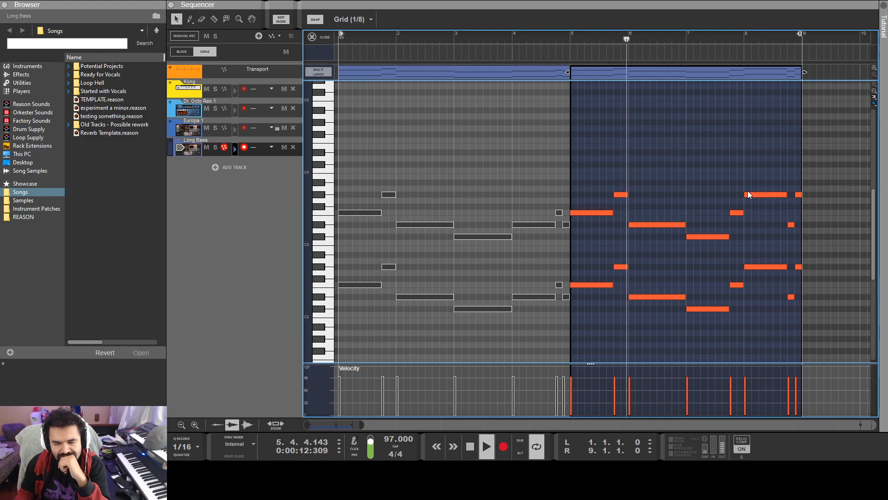
Move bar 8's three-beat bass notes to D#2 and D#3, and its first eighth notes on beat 4 to F2 and F3.
left_click_drag(737, 193, 740, 299)
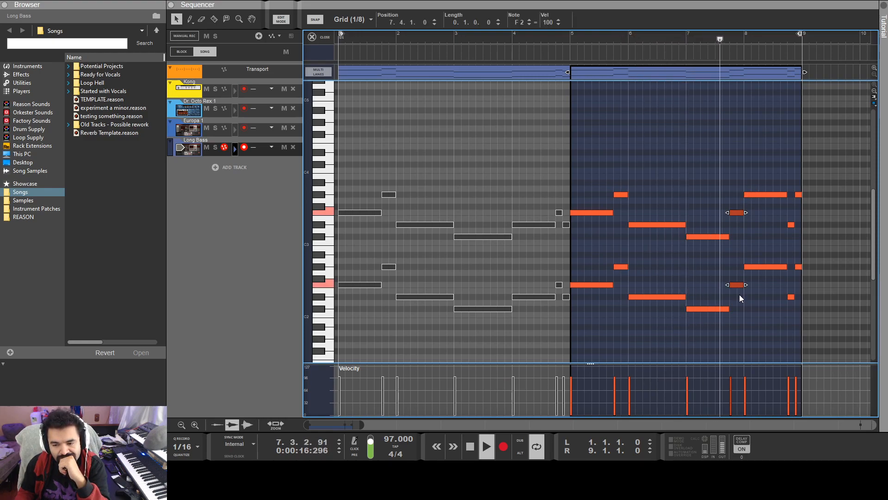
left_click_drag(779, 162, 761, 293)
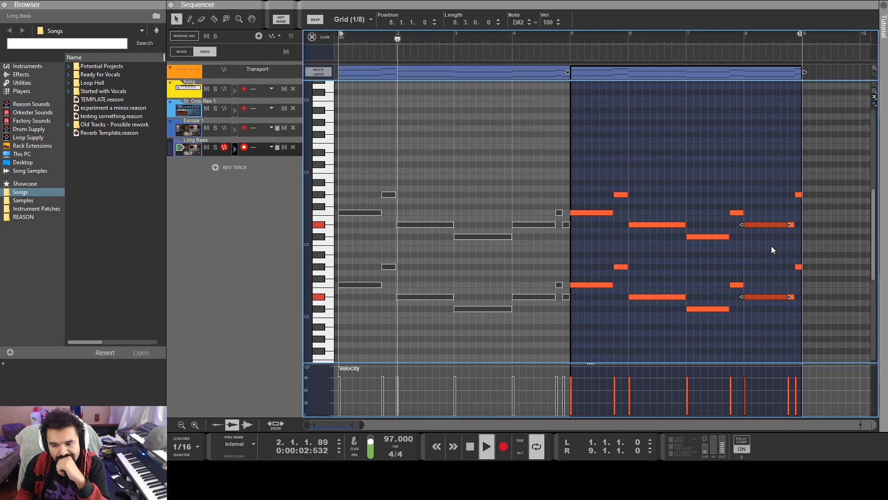
left_click_drag(795, 207, 790, 287)
left_click(786, 324)
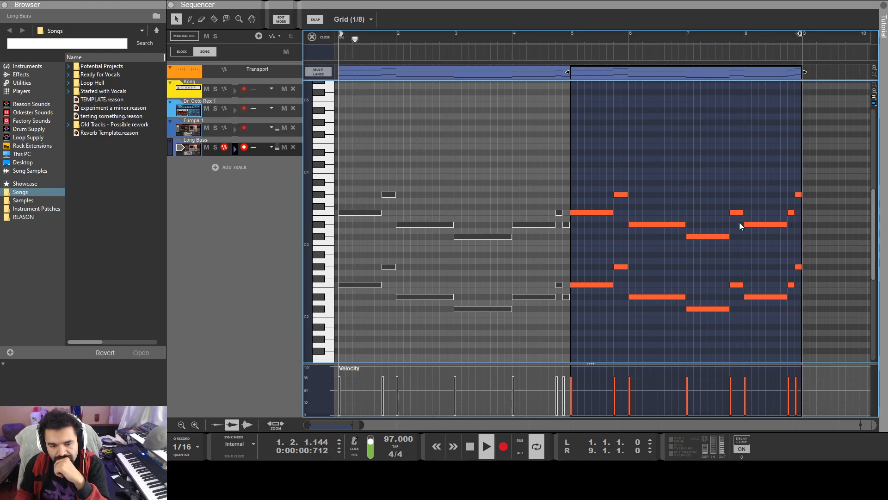
Add an NN-XT sampler below the Long Bass Europa, load the Redemption.sxt strings patch and expand its remote editor.
key("Tab")
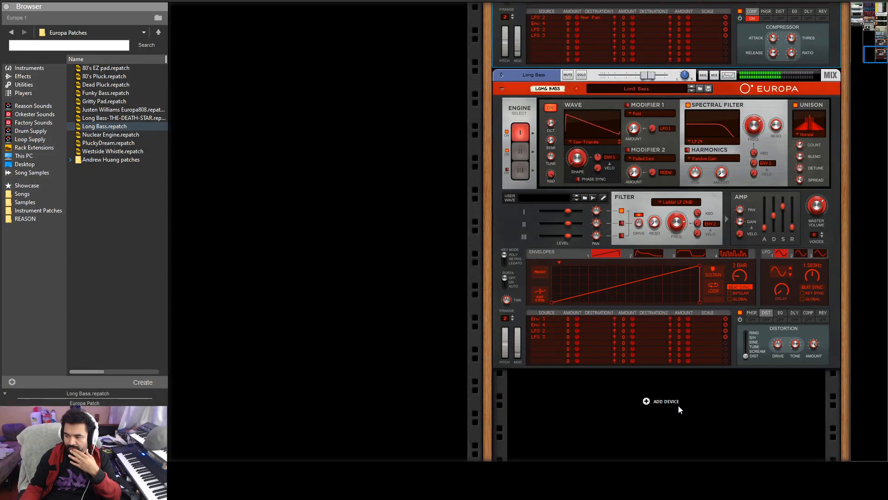
left_click(679, 406)
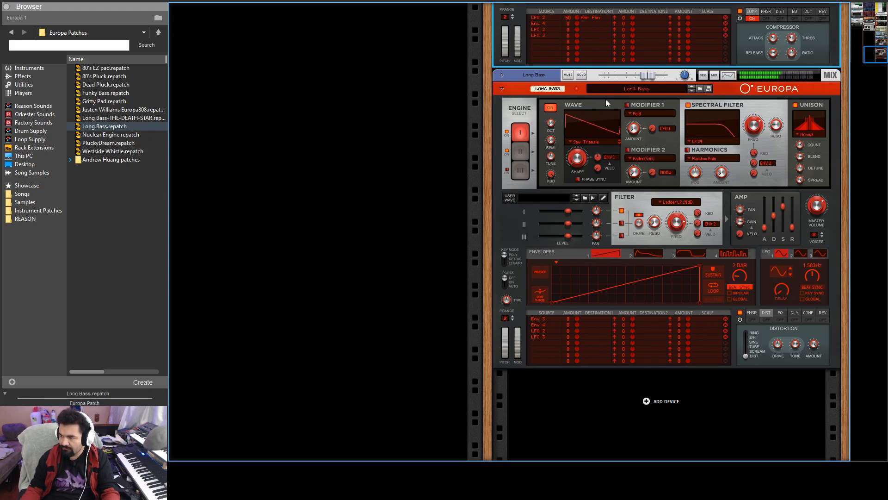
right_click(721, 267)
left_click(653, 410)
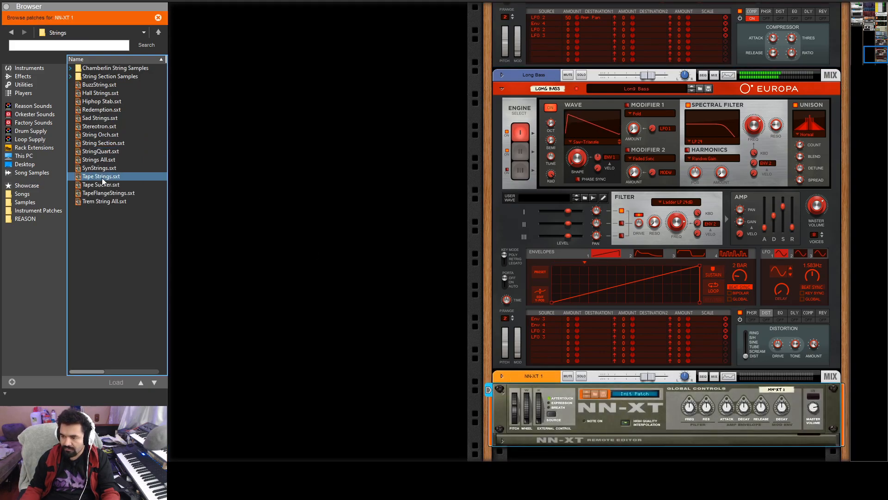
left_click(102, 110)
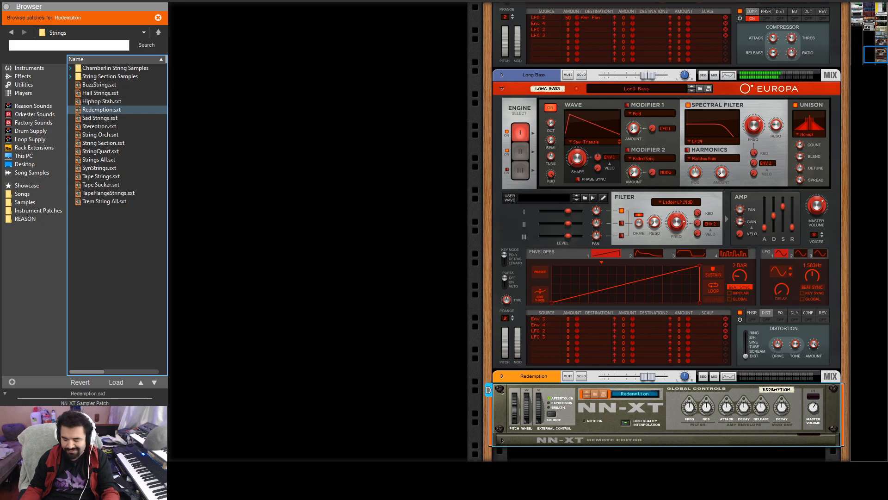
scroll(532, 417, "down", 3)
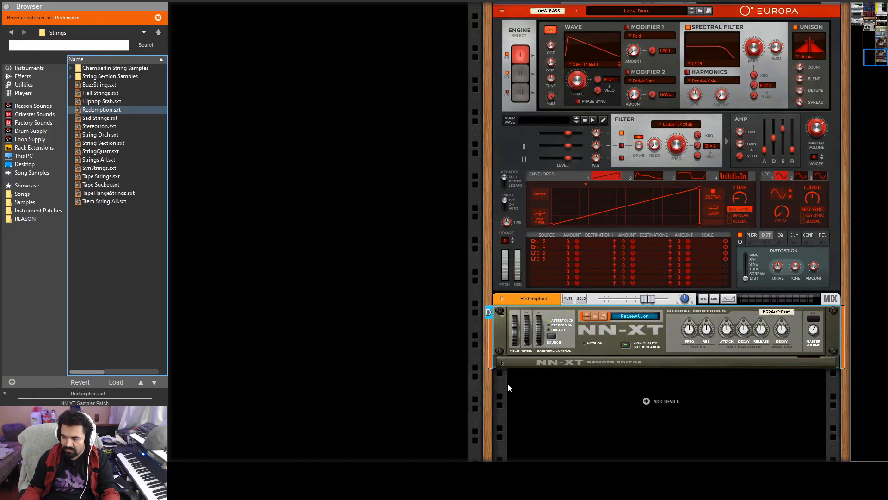
left_click(503, 362)
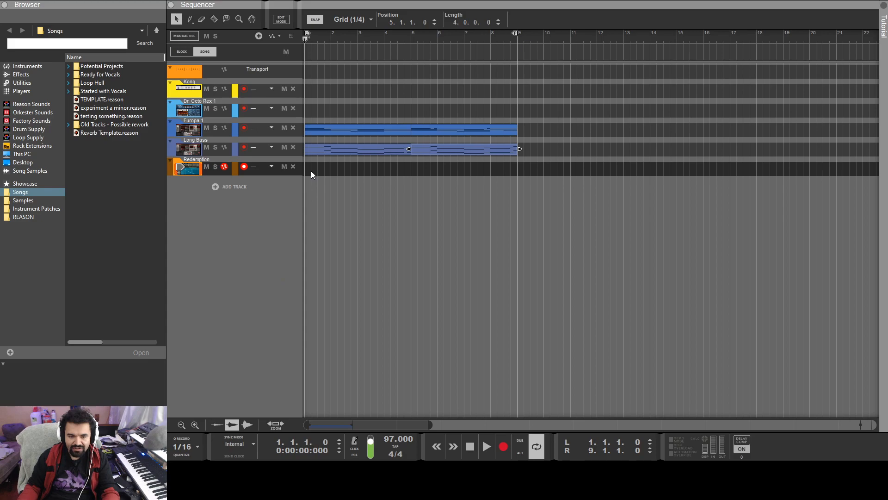
Copy the Europa 1 clip in bars 1 through 4 onto the Redemption track and open the copy for editing.
left_click(341, 130)
left_click_drag(340, 128, 335, 171)
double_click(335, 171)
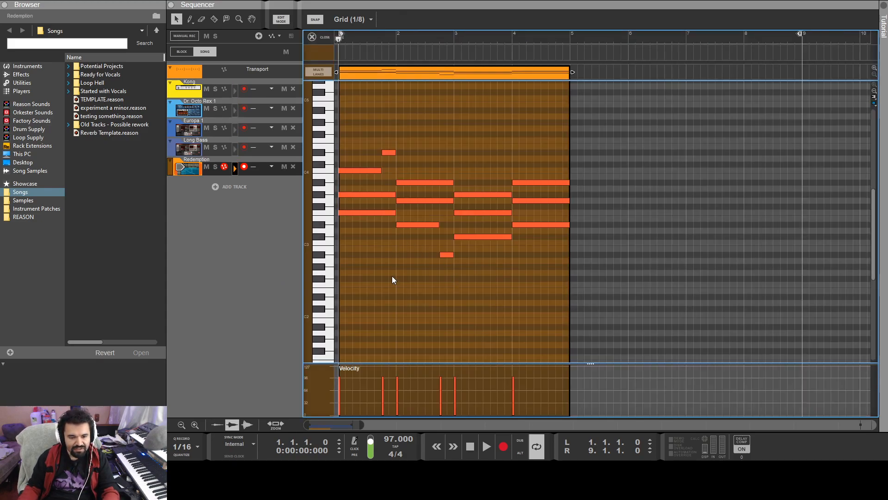
Delete the one-beat D#4 and A#2 notes from the Redemption clip and extend bar 1's C4 and bar 2's D#3 to full bars.
key("Delete")
left_click(446, 255)
key("Delete")
left_click_drag(381, 171, 394, 172)
left_click(422, 224)
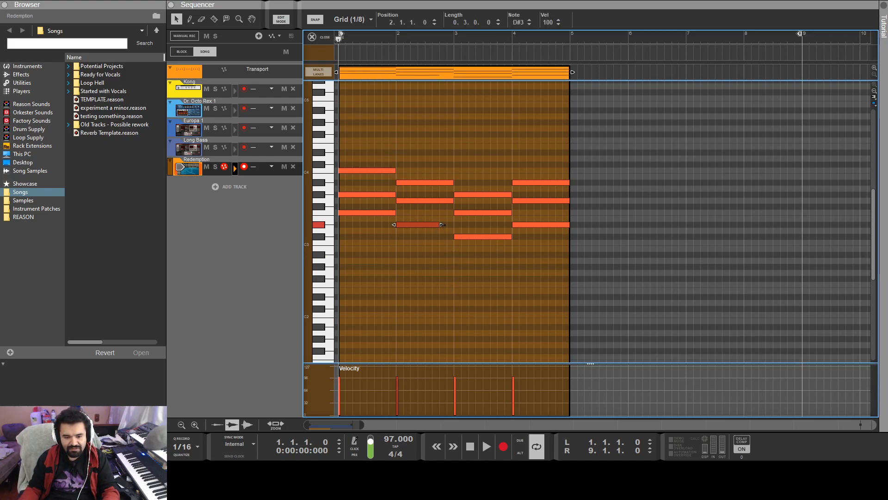
left_click_drag(464, 226, 452, 225)
Copy the Redemption clip into bars 5 through 8 and solo its track.
left_click_drag(369, 73, 594, 71)
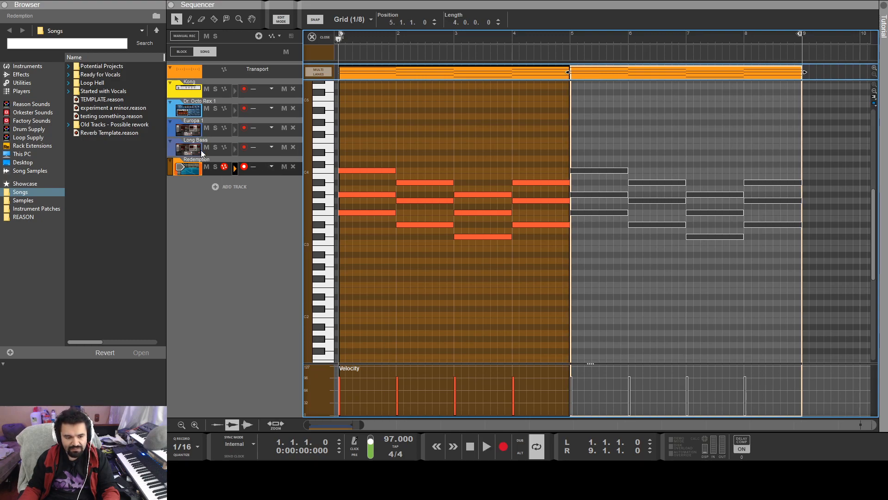
left_click(216, 167)
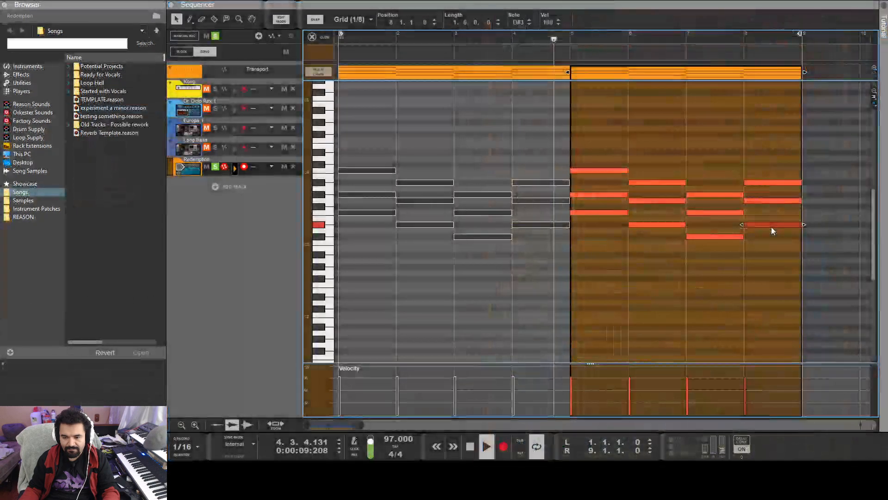
Raise bar 8's D#3 string note to D#4 and bar 7's C#3 note to C#4, and listen to the soloed part.
left_click_drag(770, 227, 771, 153)
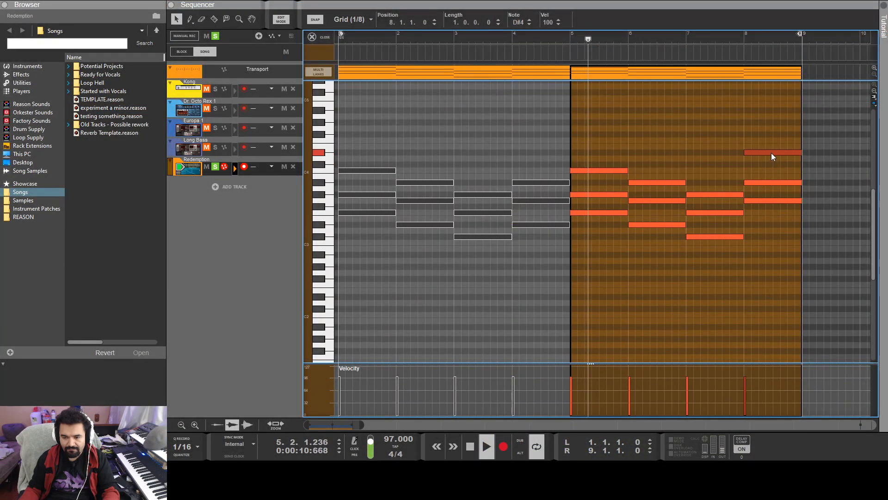
key("space")
key("space")
key("space")
left_click_drag(704, 236, 702, 166)
left_click(728, 275)
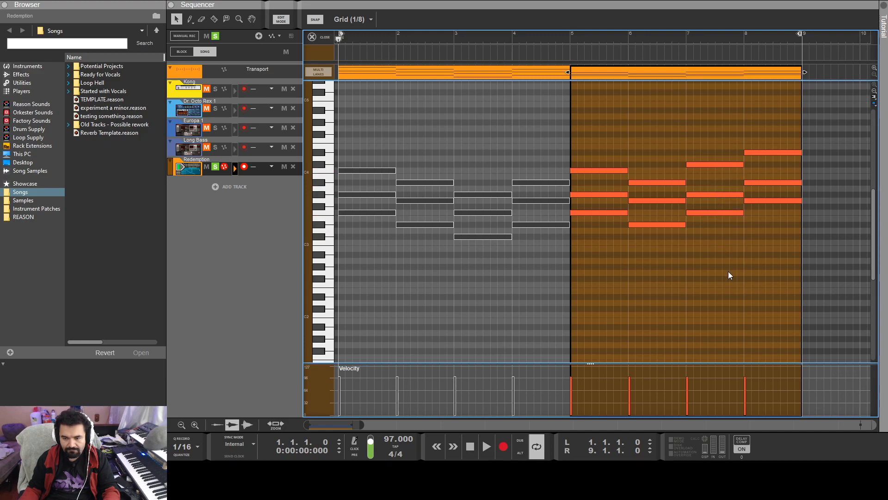
key("space")
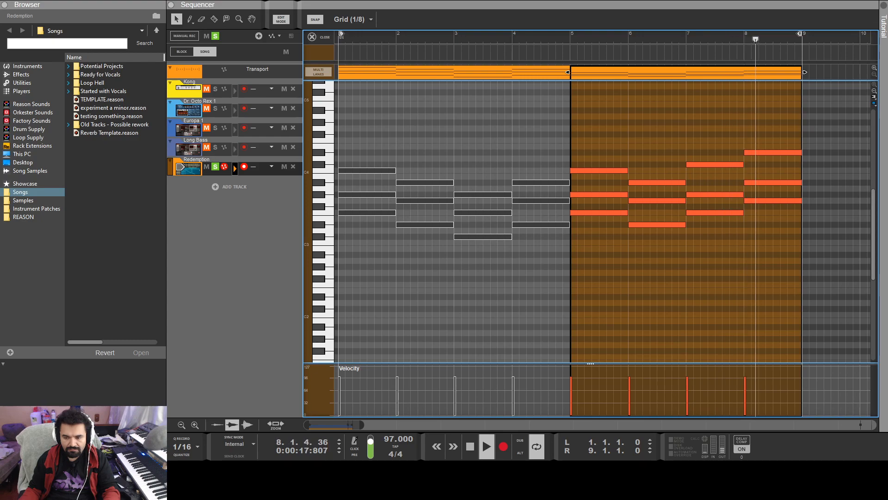
key("space")
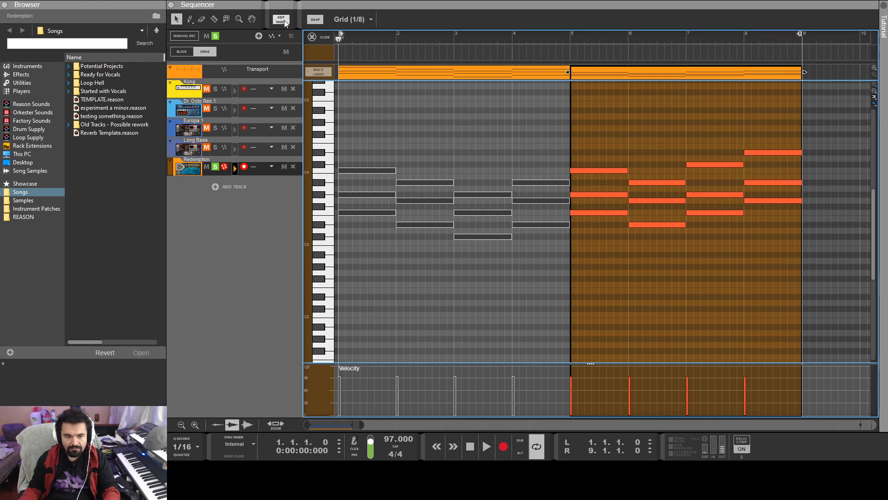
Unsolo the Redemption track and play all the tracks together from the arrangement view.
left_click(284, 20)
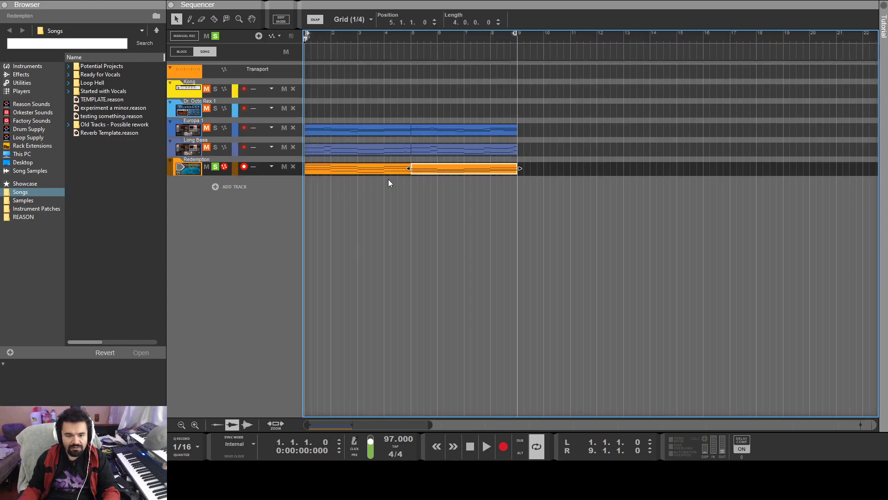
double_click(503, 165)
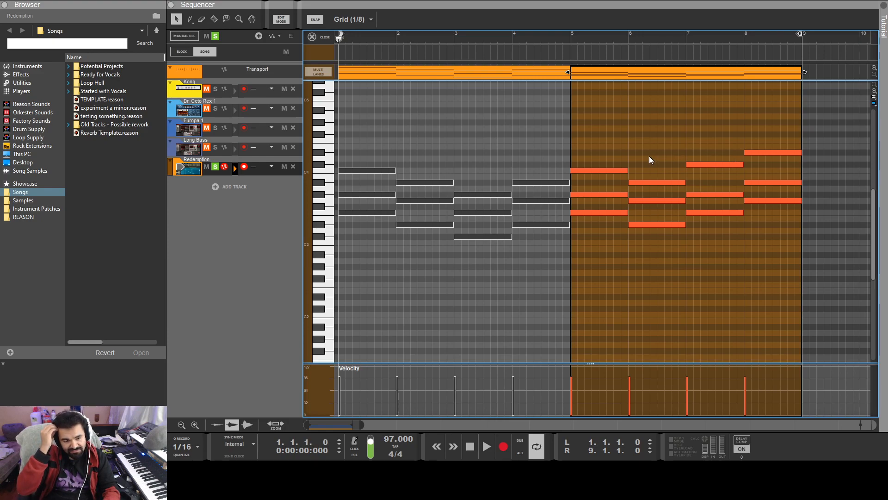
left_click(215, 167)
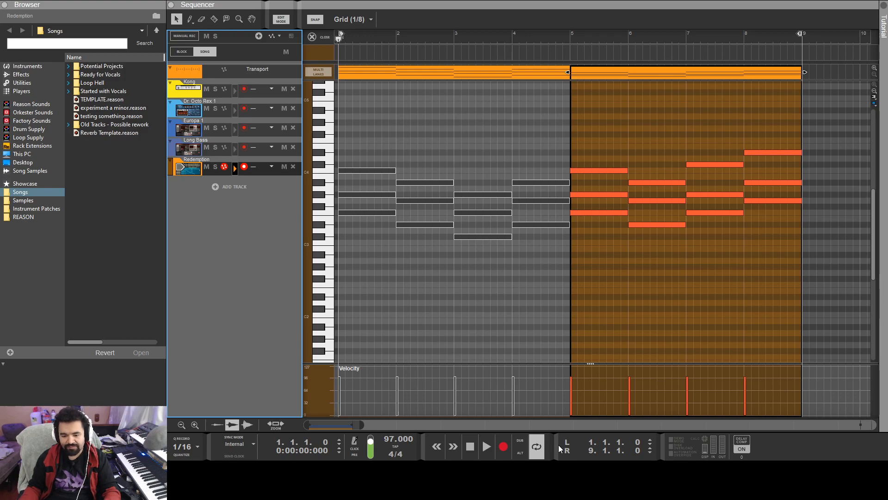
left_click(281, 19)
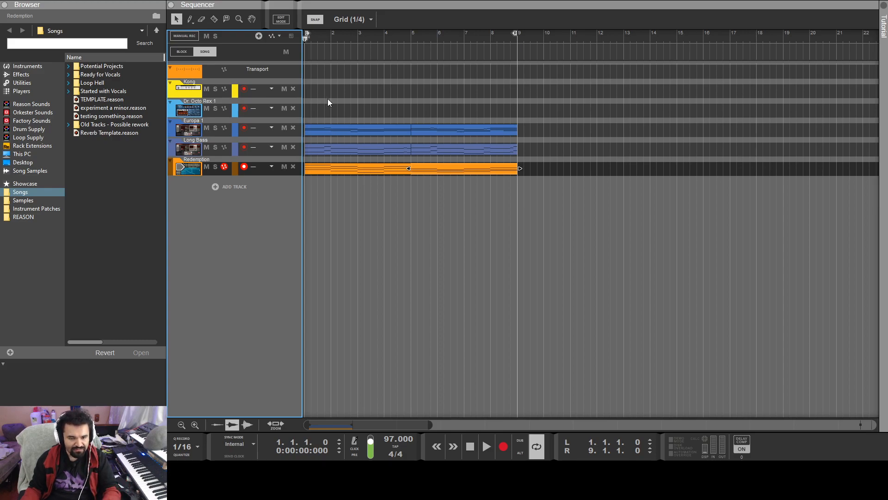
key("space")
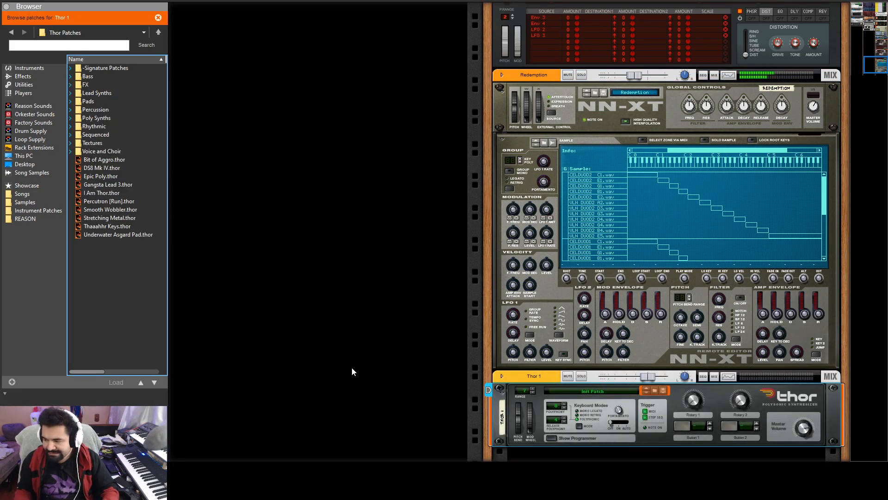
Show the Thor synthesizer's programmer and attach a Dual Arpeggio player to the Thor.
left_click(552, 437)
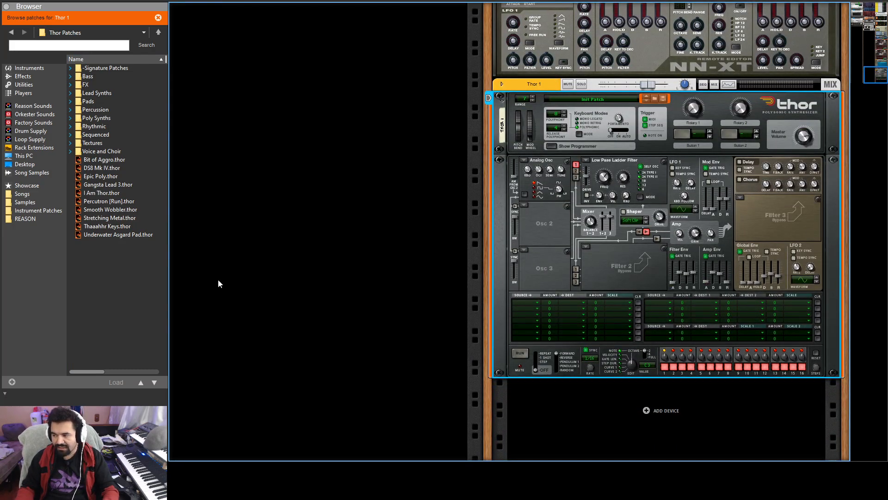
left_click(23, 93)
left_click(145, 82)
left_click_drag(123, 84, 518, 237)
scroll(554, 275, "down", 2)
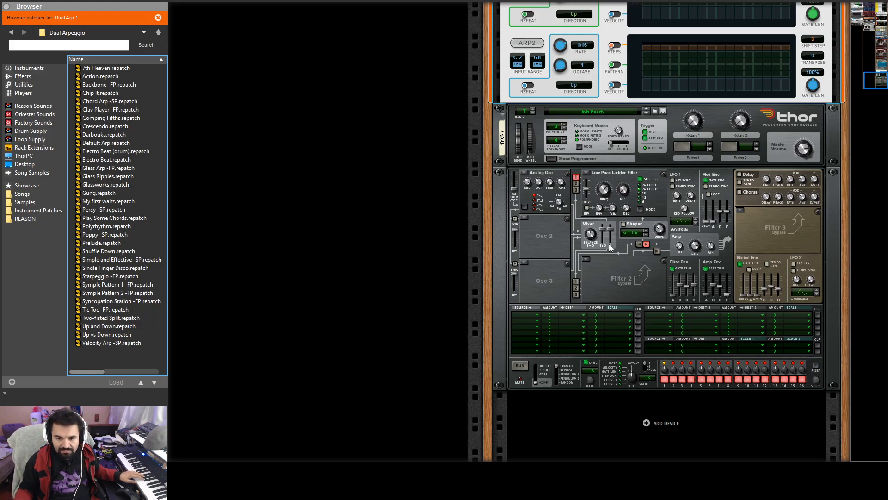
Switch off the Dual Arpeggio player above the Thor.
scroll(562, 257, "up", 1)
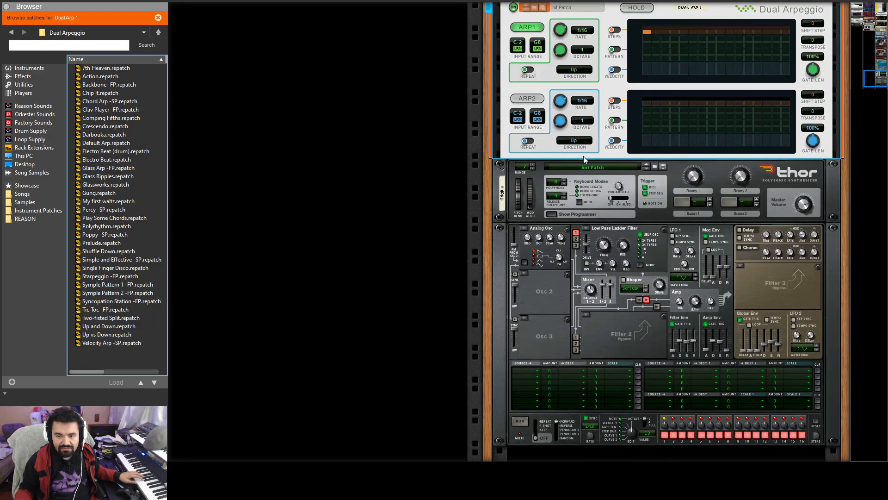
scroll(584, 157, "up", 1)
left_click(513, 91)
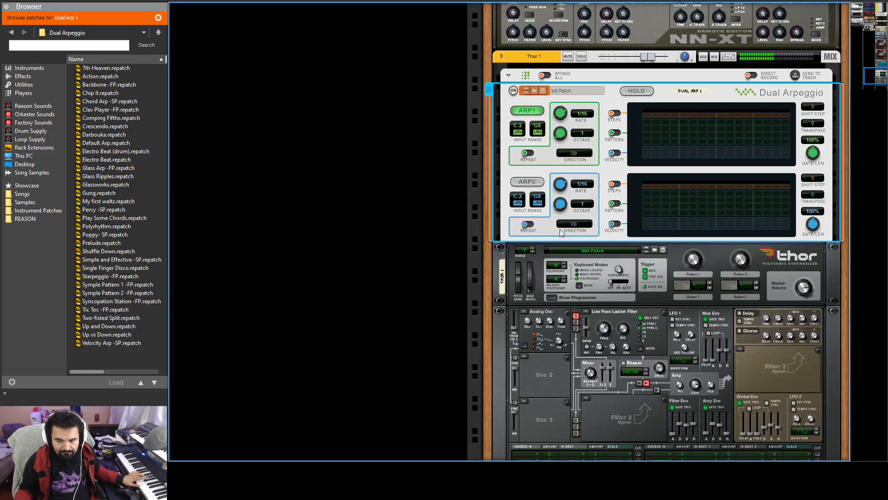
scroll(585, 294, "down", 2)
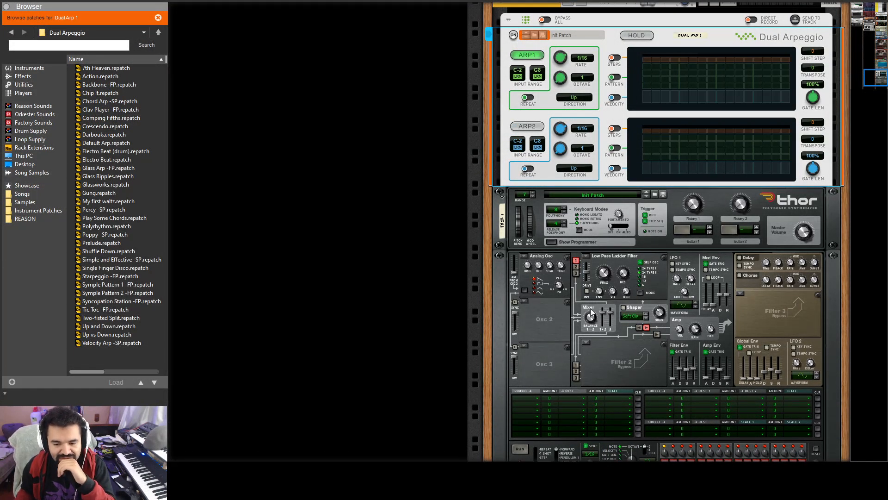
Enable Steps and Pattern for ARP1 in the Dual Arpeggio, with 12 active steps and pattern notes on the first four steps.
left_click(618, 58)
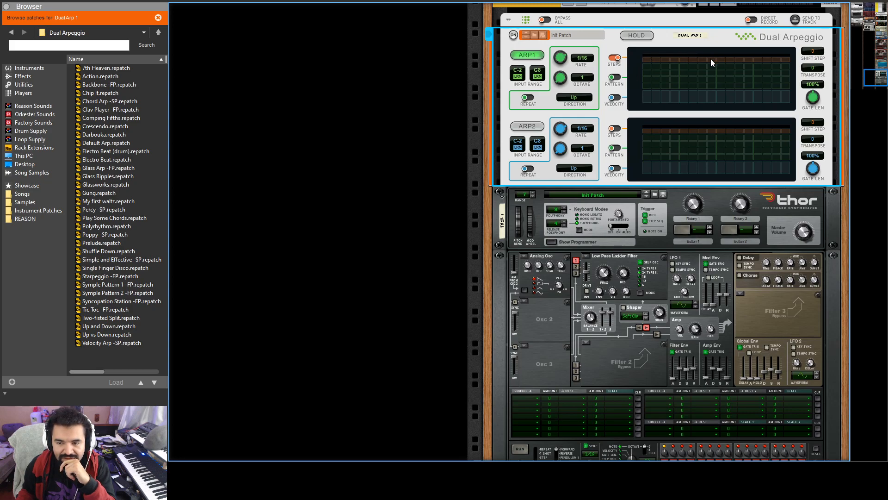
scroll(636, 66, "up", 3)
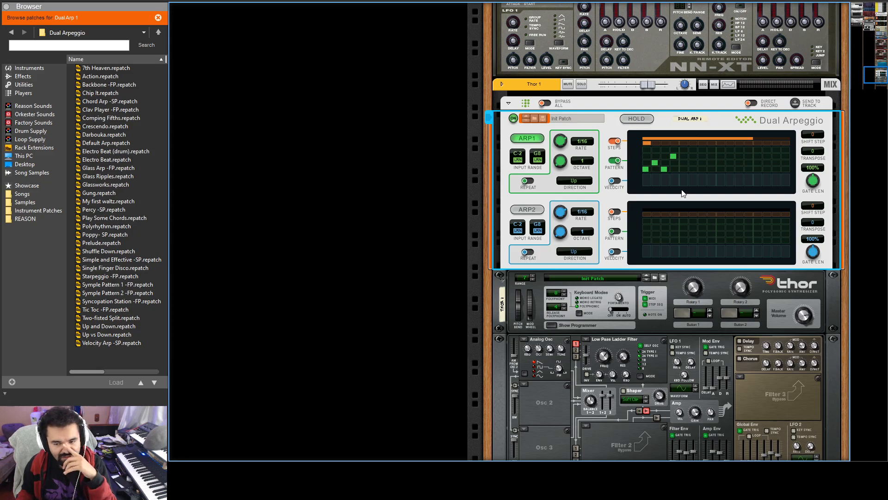
scroll(649, 314, "down", 3)
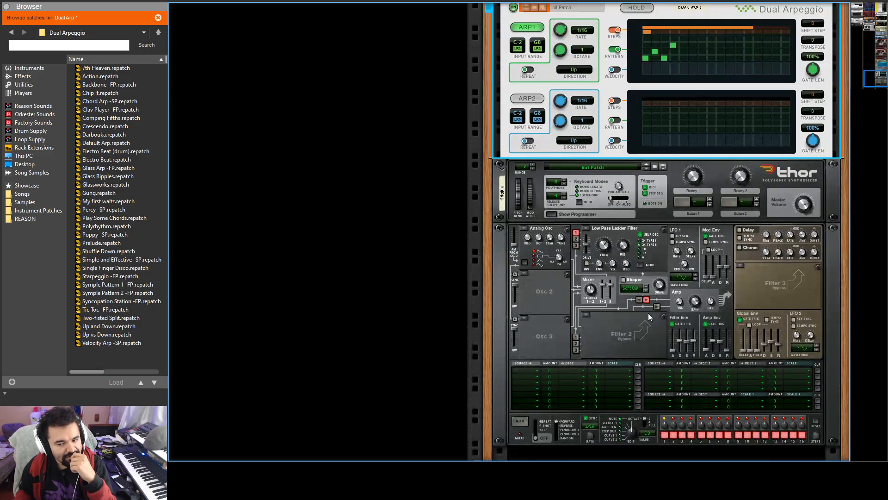
scroll(776, 81, "up", 1)
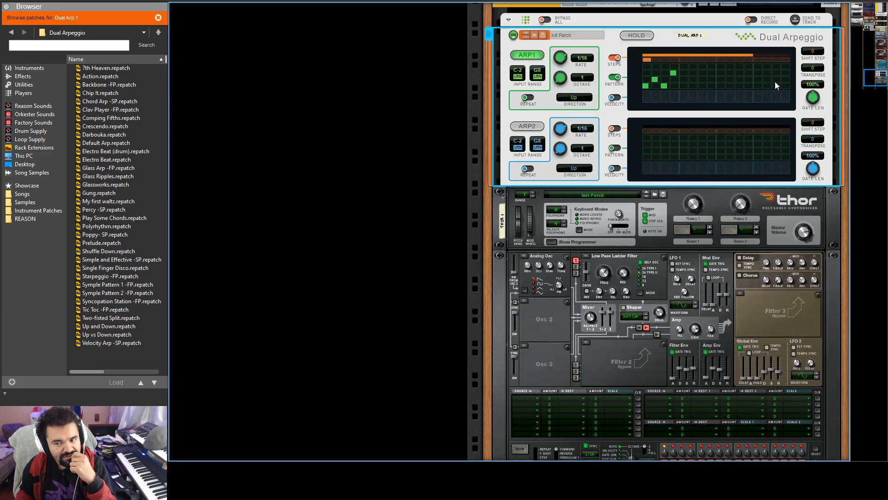
Extend ARP1 in the Dual Arpeggio to 16 active steps and add rising pattern notes on steps 9 to 12.
left_click(786, 54)
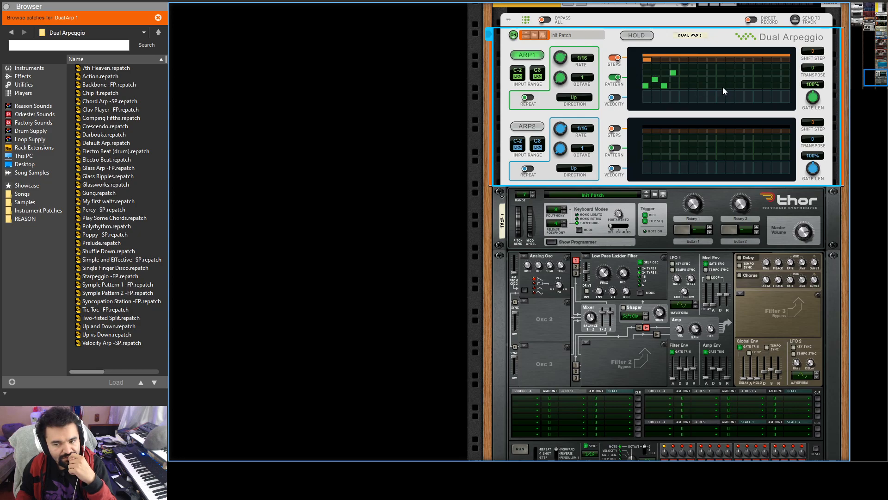
left_click(740, 67)
left_click(749, 72)
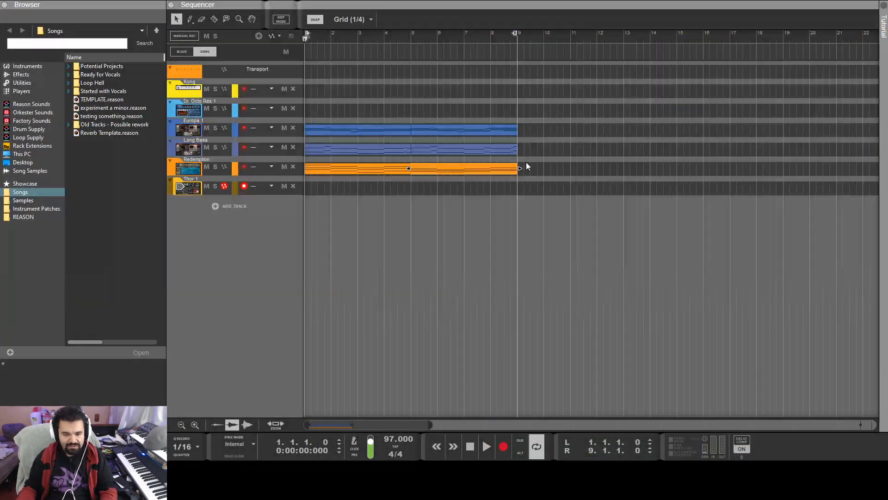
Try copying the Redemption track's clips onto the Thor 1 track, and remove the copies.
left_click_drag(526, 162, 328, 194)
left_click(393, 285)
left_click_drag(533, 182, 338, 196)
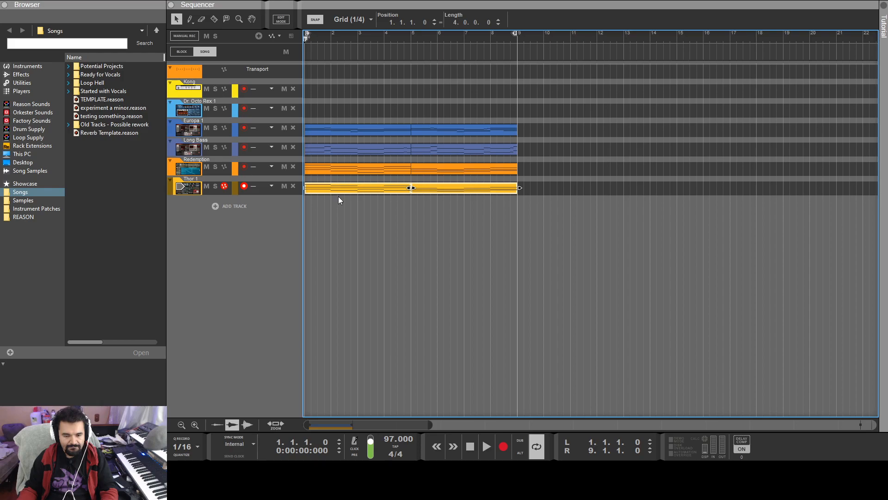
key("Delete")
Copy the Europa 1 clips onto the Thor 1 track from bar 1 and open the first copy for note editing.
left_click_drag(532, 102, 319, 190)
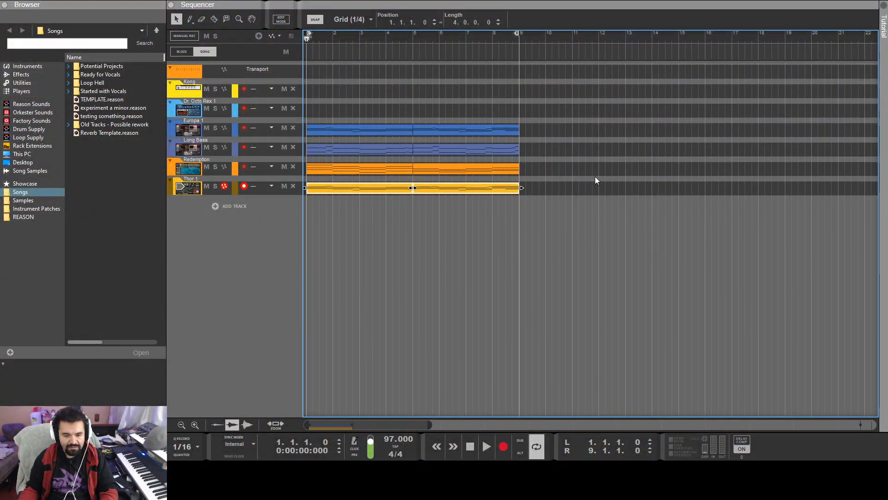
double_click(348, 191)
Solo the Thor 1 mix channel in the rack.
scroll(406, 214, "up", 3)
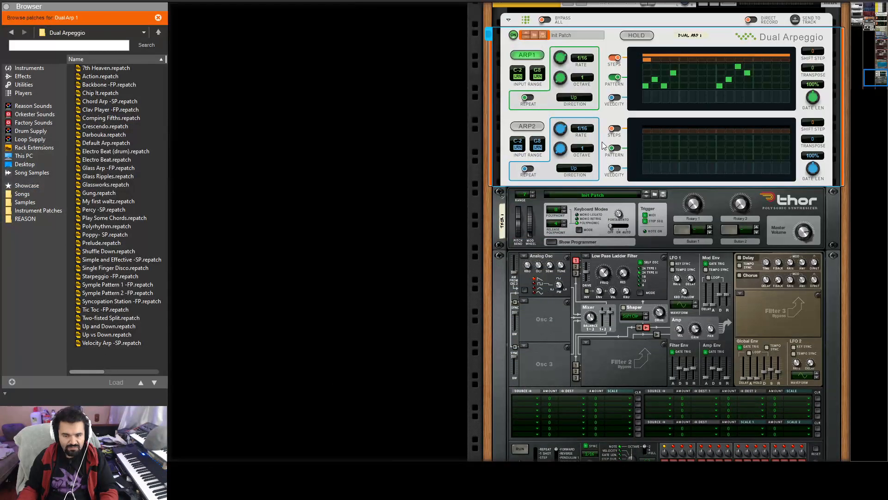
scroll(602, 145, "up", 3)
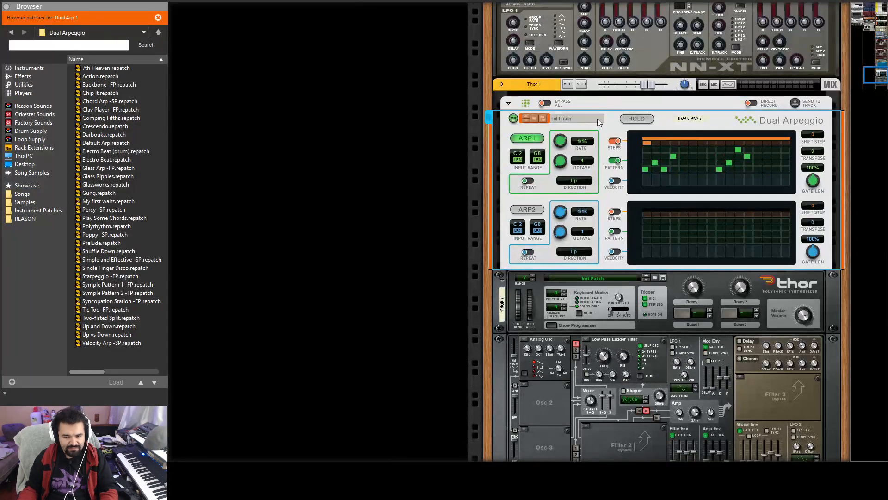
left_click(581, 84)
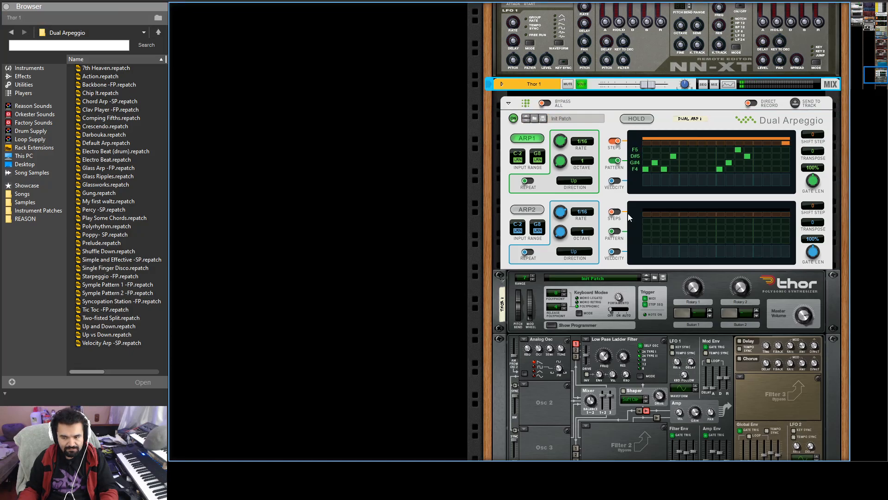
Adjust the Thor's Amp Env to a sustain of 0.0 dB and a release of about 761 ms.
scroll(632, 244, "down", 1)
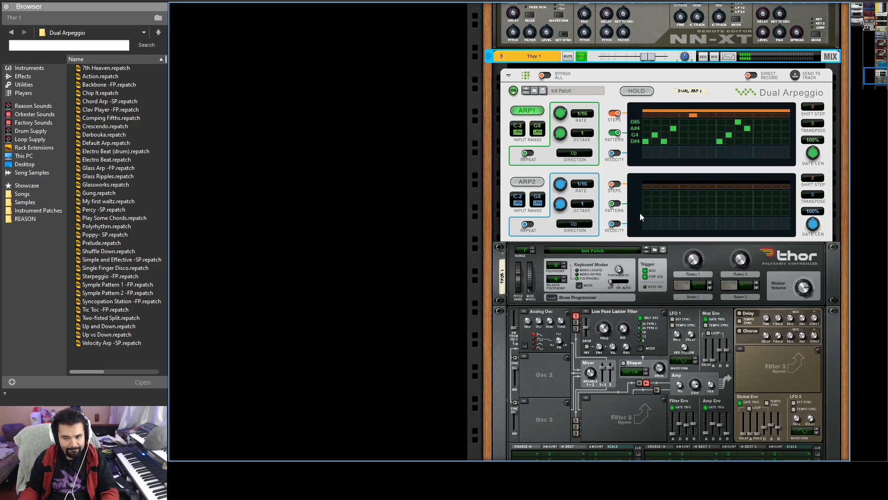
scroll(654, 229, "down", 2)
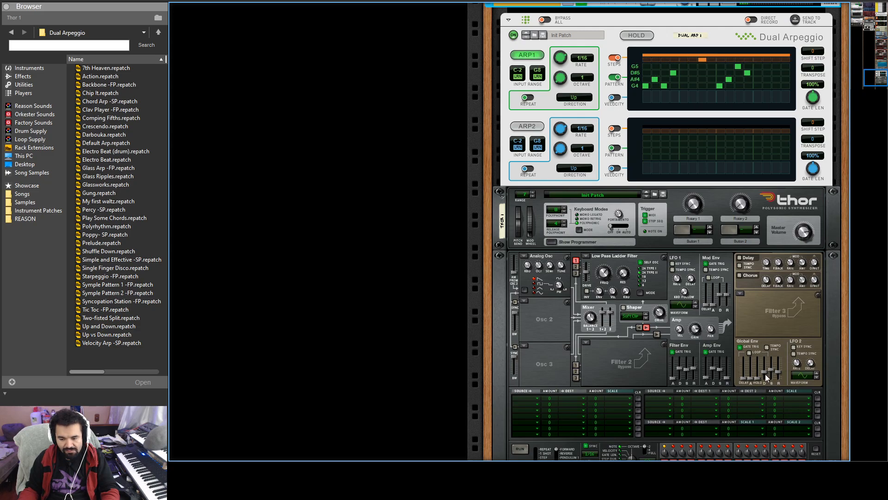
mouse_move(765, 375)
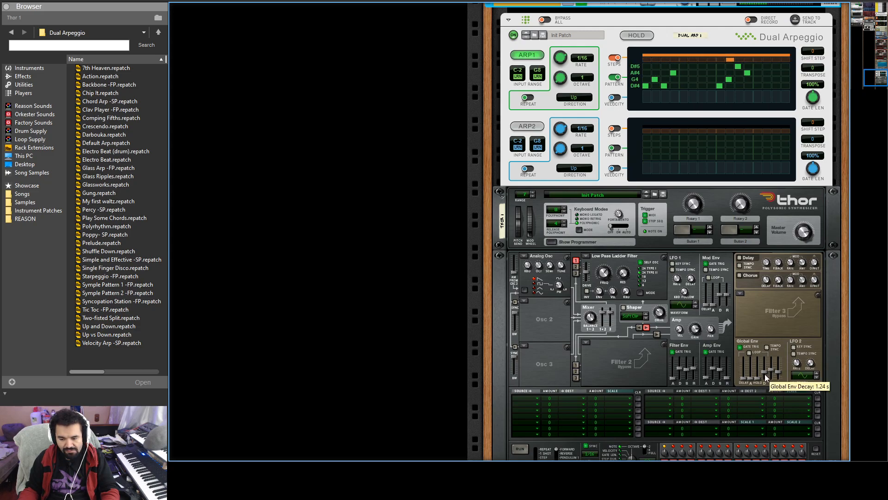
left_click(715, 369)
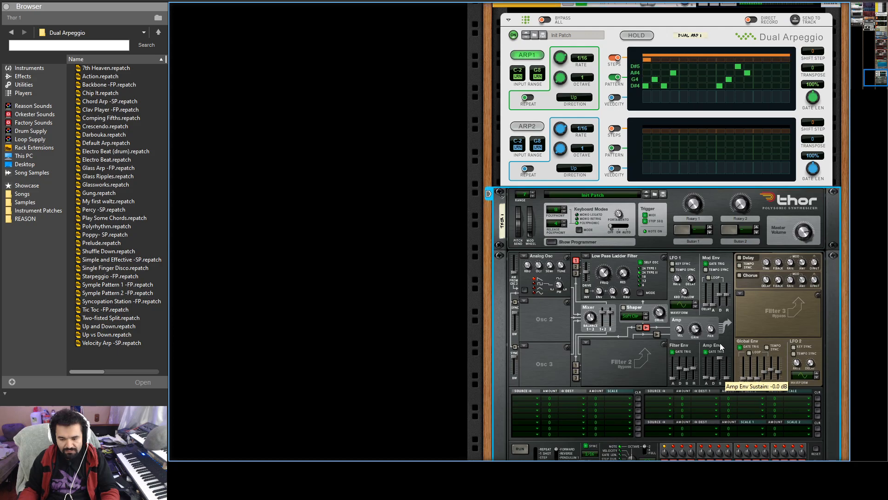
mouse_move(728, 375)
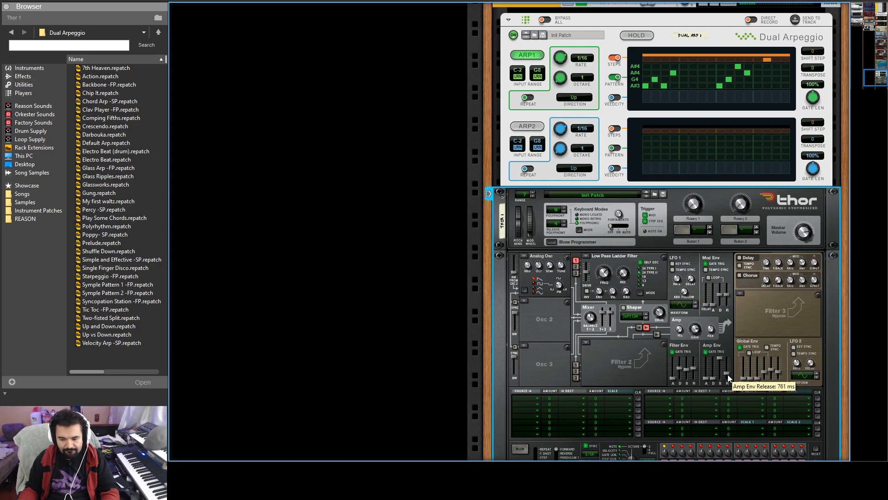
left_click_drag(727, 374, 728, 374)
Load an Analog Osc into the Thor's Osc 2 slot, route it to Filter 1 and set its fine tune to -5.
mouse_move(605, 284)
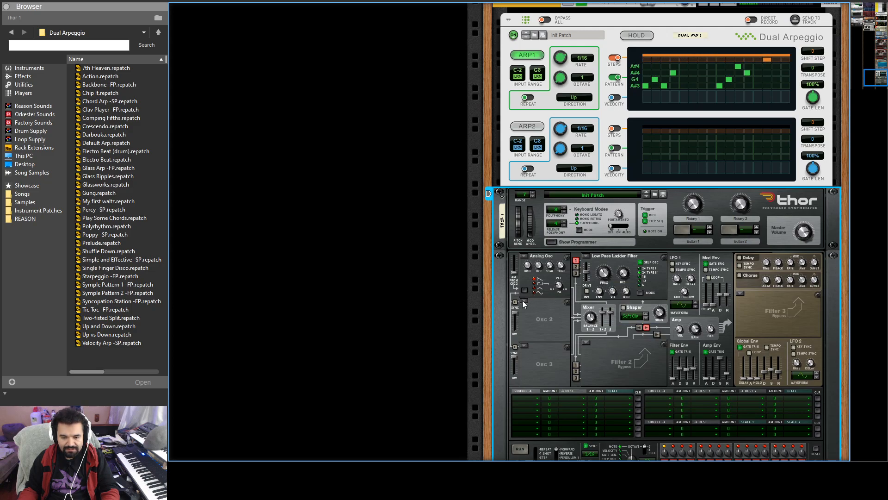
left_click(546, 313)
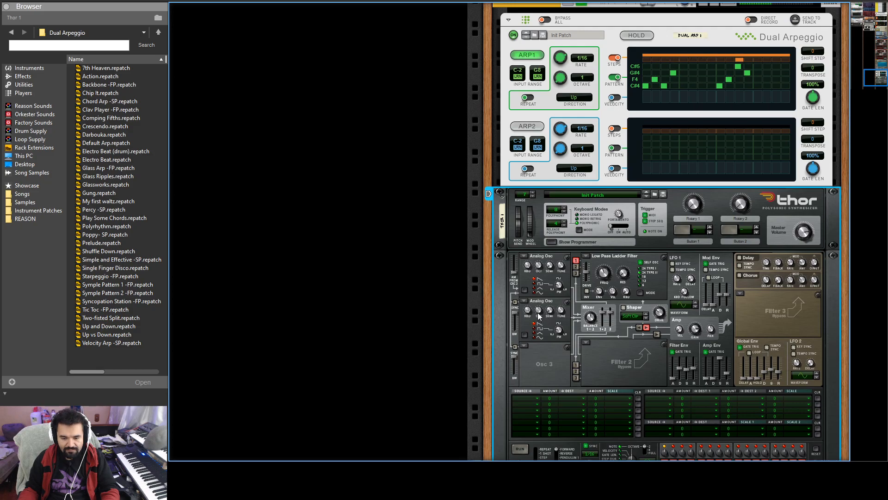
left_click(576, 266)
left_click_drag(560, 310, 561, 312)
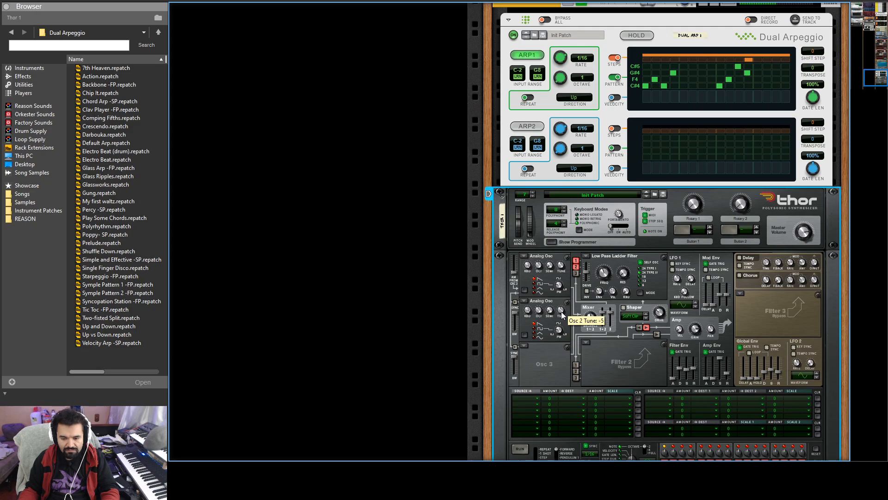
Load an Analog Osc into the Thor's Osc 3 slot, tune it slightly sharp and route it to Filter 1.
left_click(526, 347)
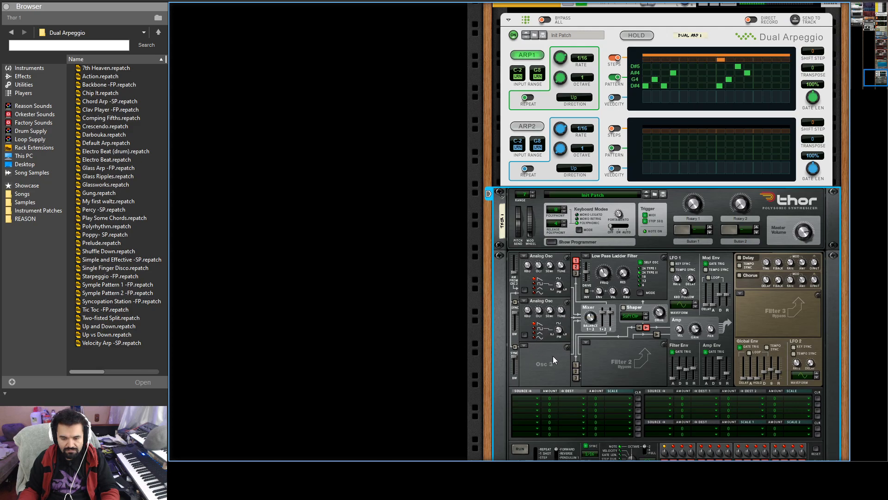
left_click(554, 356)
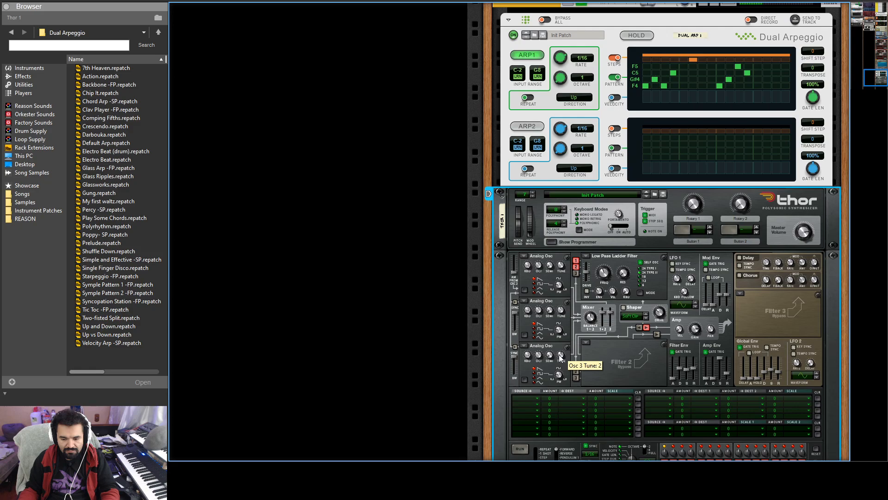
left_click_drag(560, 357, 560, 356)
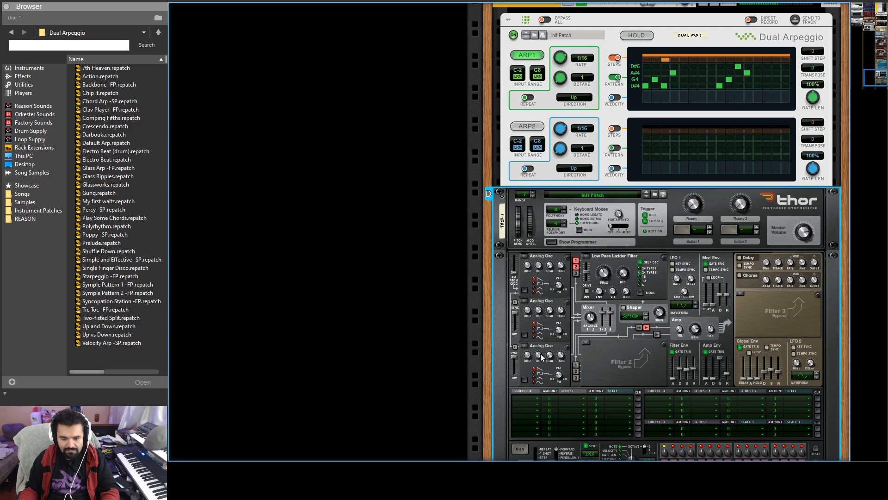
left_click(576, 273)
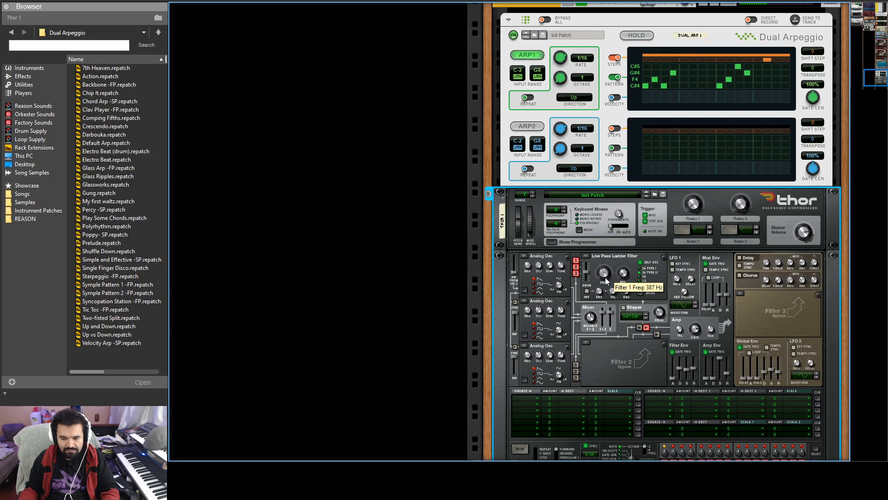
Sync Osc 2 and Osc 3 to Osc 1 and set Filter 1's frequency to about 1.05 kHz.
left_click_drag(599, 291, 600, 277)
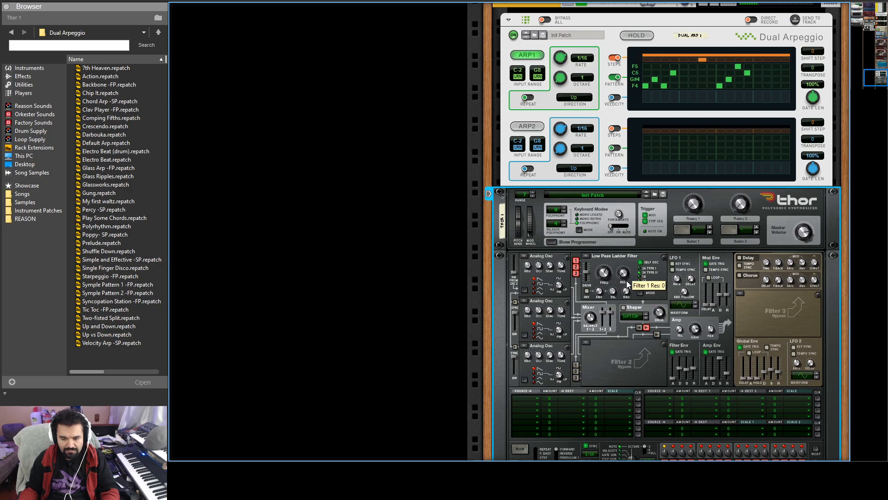
left_click_drag(608, 276, 607, 274)
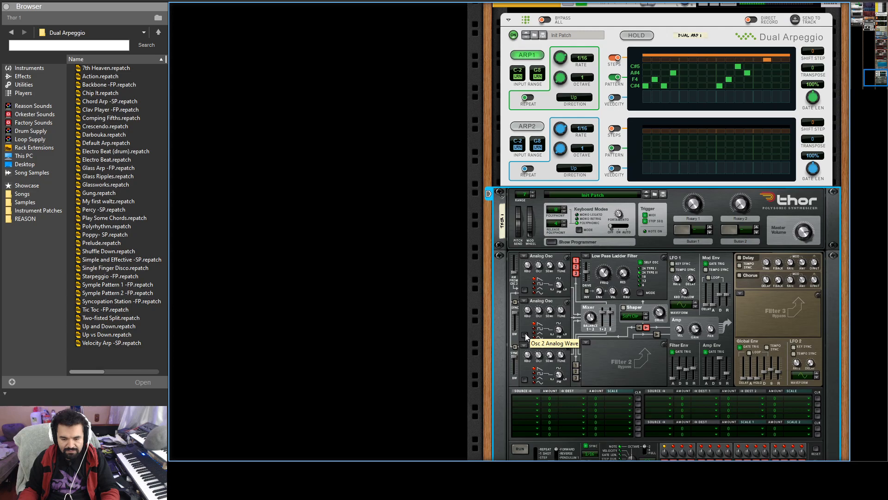
left_click(515, 302)
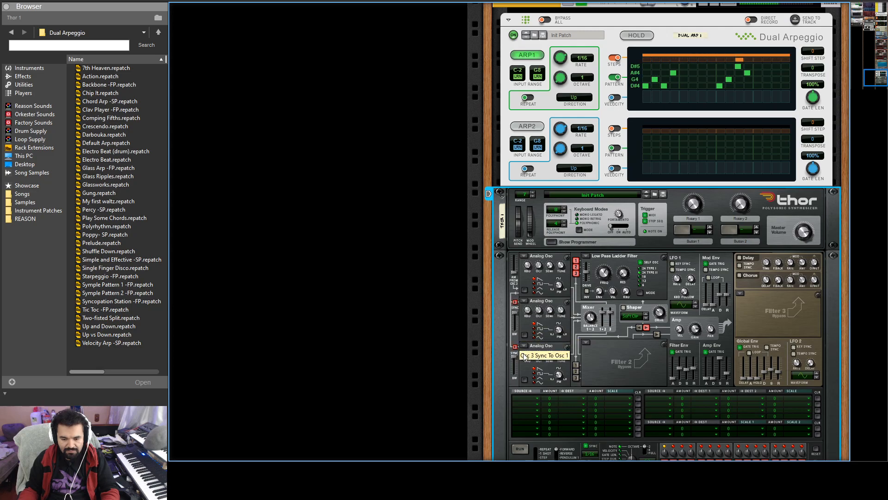
left_click(515, 346)
left_click_drag(602, 274, 599, 276)
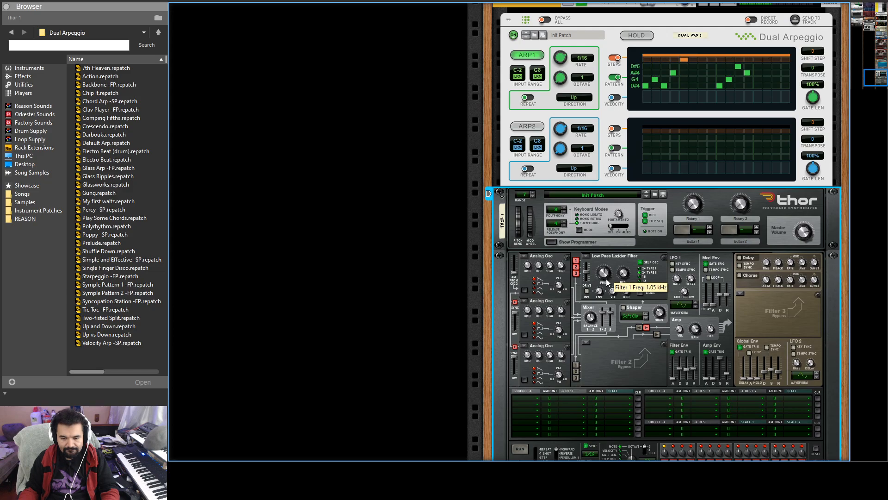
Unsolo the Thor 1 channel and set its level to about -4.48 dB.
scroll(652, 63, "up", 3)
left_click_drag(651, 60, 639, 62)
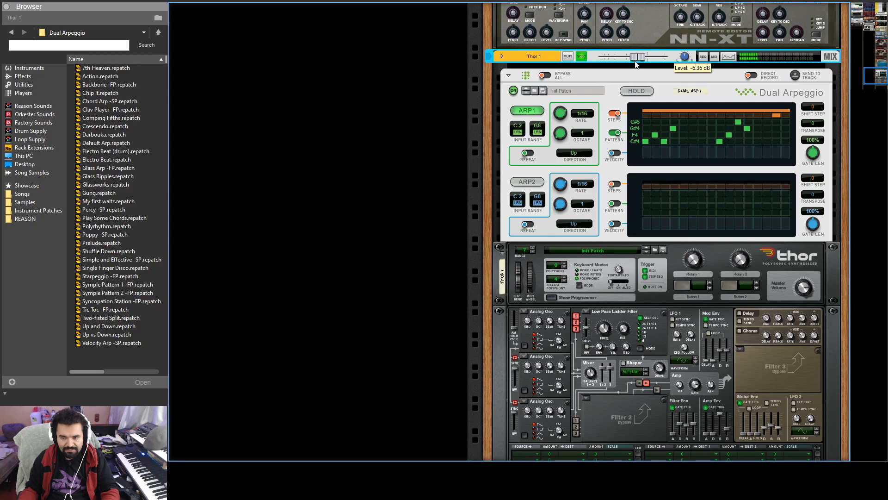
scroll(573, 355, "up", 3)
left_click(582, 112)
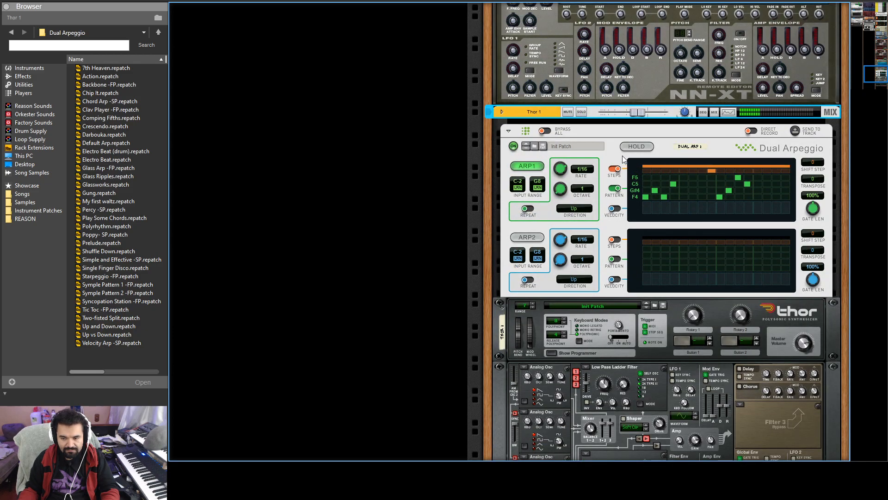
left_click_drag(637, 110, 640, 110)
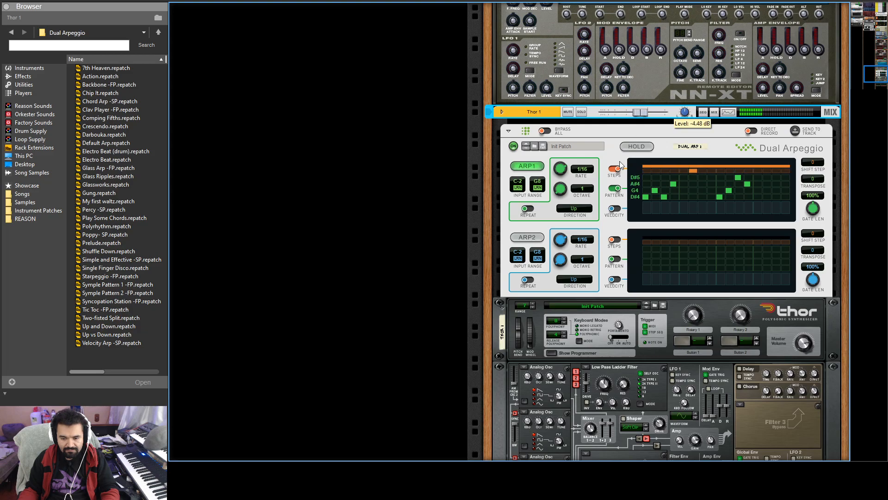
Raise the Low Pass Ladder Filter's frequency to about 1.72 kHz and fine-tune it against the full mix.
scroll(621, 164, "down", 4)
left_click(604, 300)
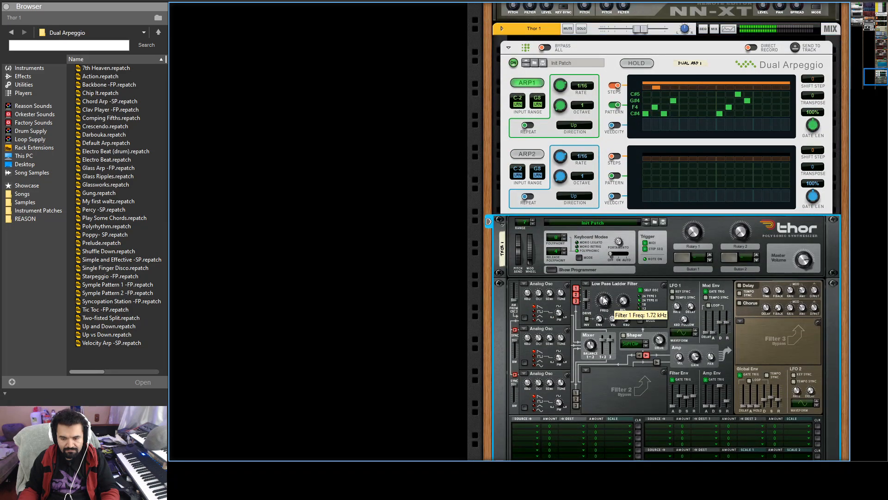
left_click_drag(602, 305, 603, 308)
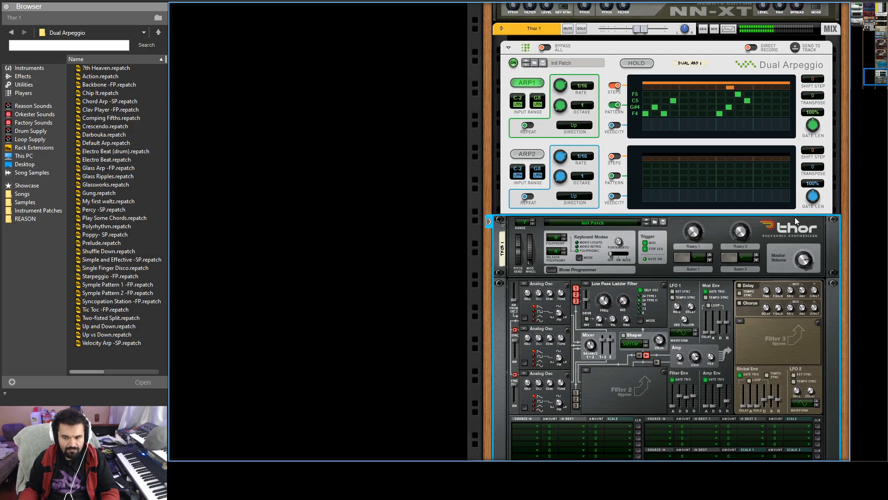
In the second Thor 1 clip, delete the short C#5 at the end of bar 7 and move that bar's C#4 up an octave.
scroll(735, 187, "up", 3)
scroll(729, 206, "up", 6)
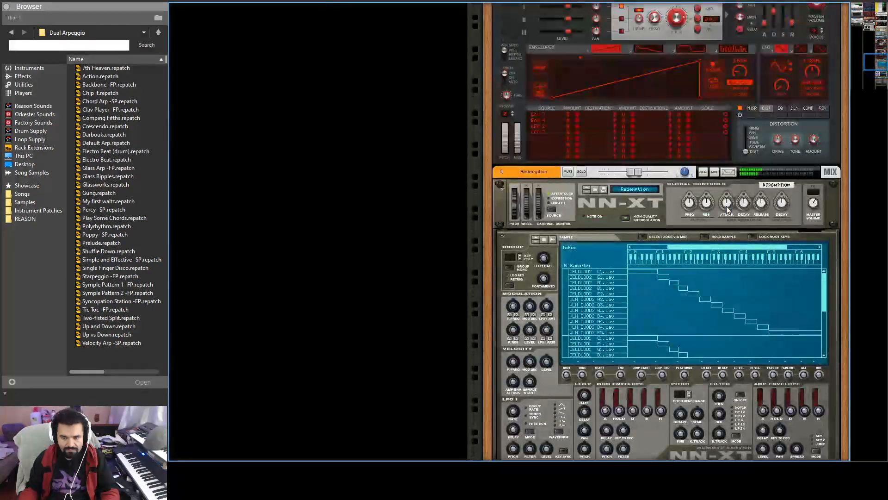
scroll(727, 206, "down", 6)
left_click(393, 471)
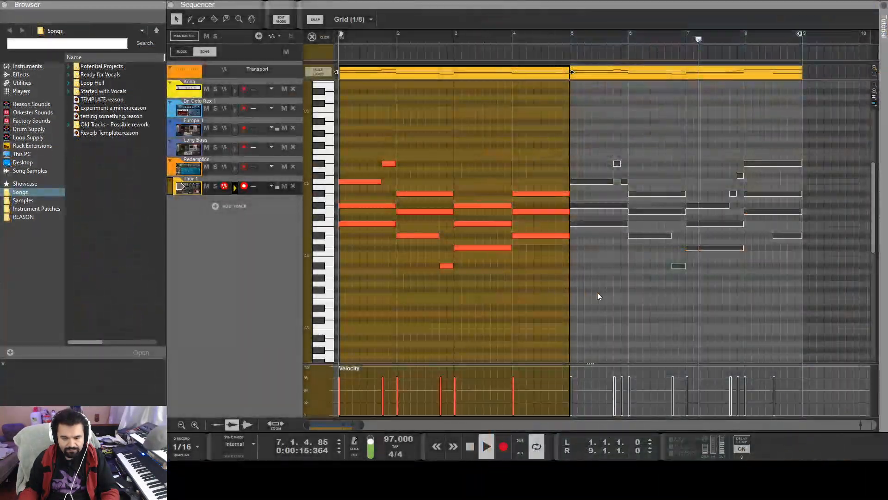
left_click(740, 174)
key("Delete")
left_click_drag(717, 247, 719, 174)
left_click(714, 247)
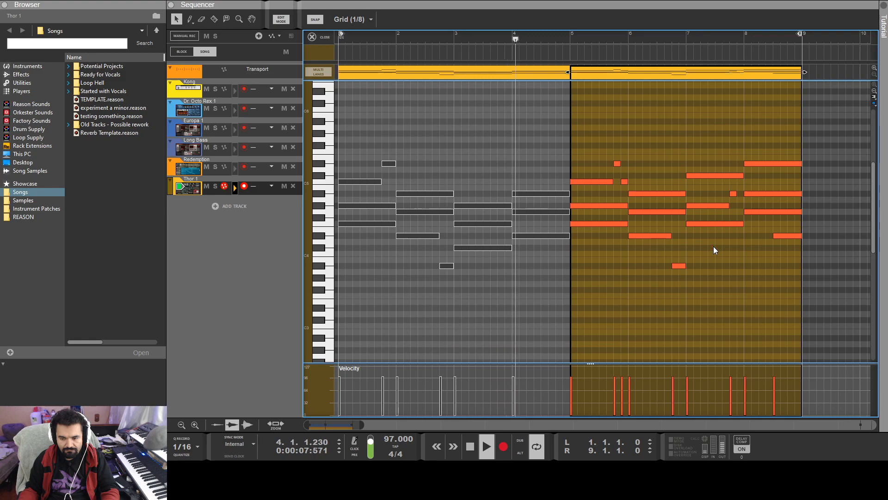
Delete the short low note at the end of bar 6 and extend that bar's D#4 to a full bar.
left_click(678, 268)
key("Delete")
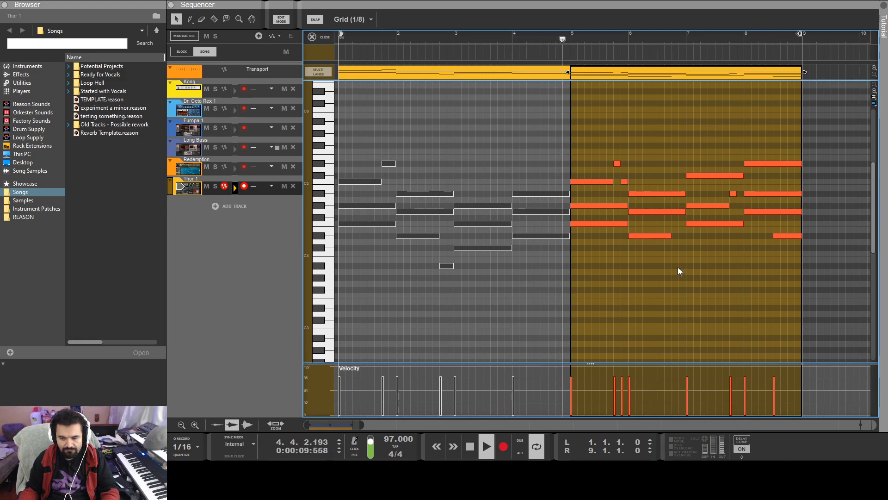
left_click_drag(671, 236, 684, 237)
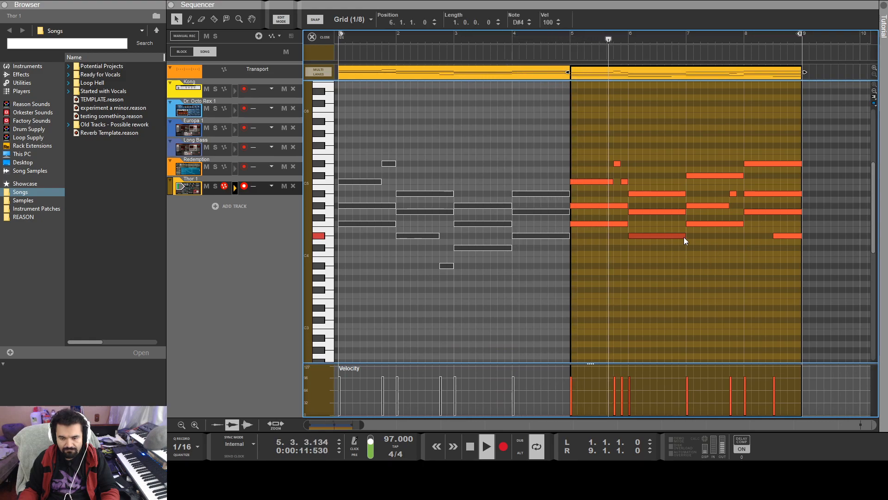
left_click(696, 276)
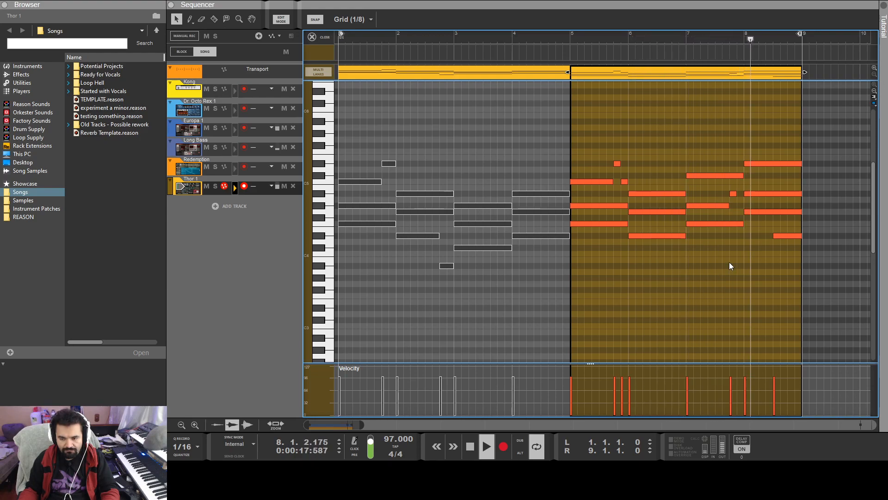
Delete the D#4 at the end of bar 8 and the short A#4 ending bar 7, and extend bar 7's G#4 to a full bar.
left_click(781, 236)
key("Delete")
left_click(734, 194)
key("Delete")
left_click(723, 207)
left_click_drag(731, 206, 746, 206)
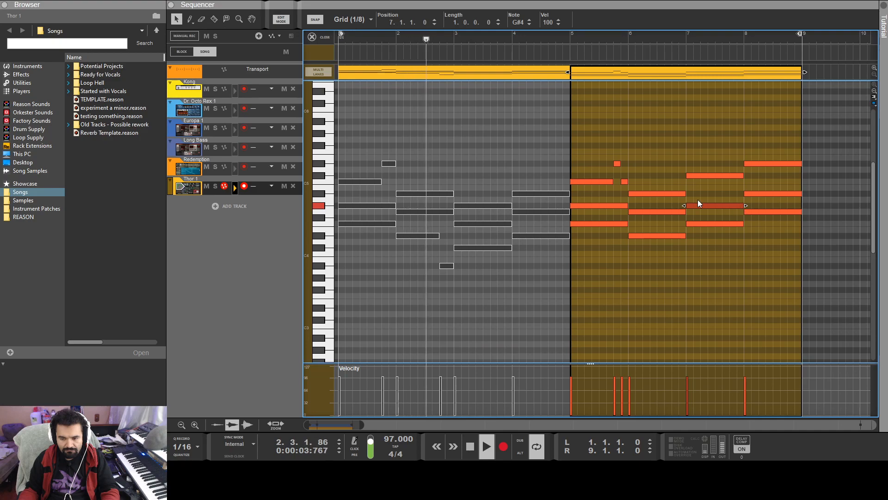
In the second Thor 1 clip, delete the two short notes at the end of bar 5 and extend that bar's C5 to a full bar.
left_click_drag(624, 160, 617, 188)
key("Delete")
left_click(604, 182)
left_click_drag(617, 184, 628, 185)
left_click(422, 285)
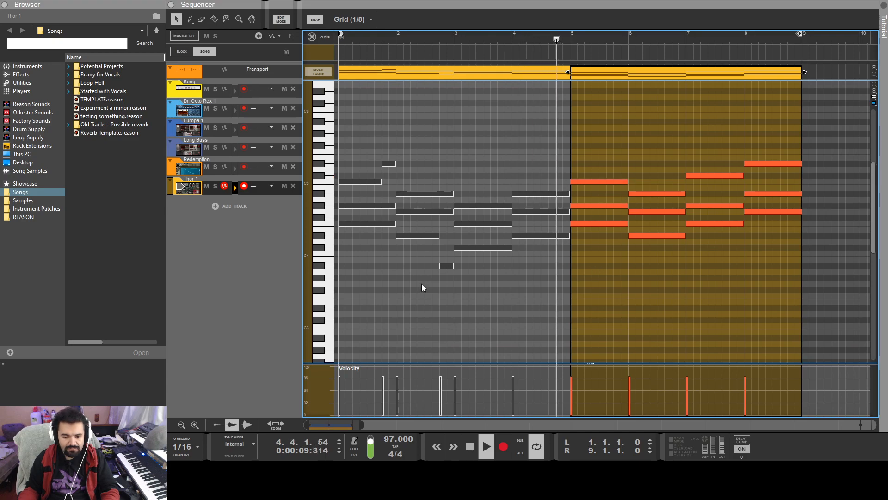
In the first Thor 1 clip, delete the short low note at the end of bar 2 and extend that bar's D#4 to a full bar.
left_click(447, 266)
key("Delete")
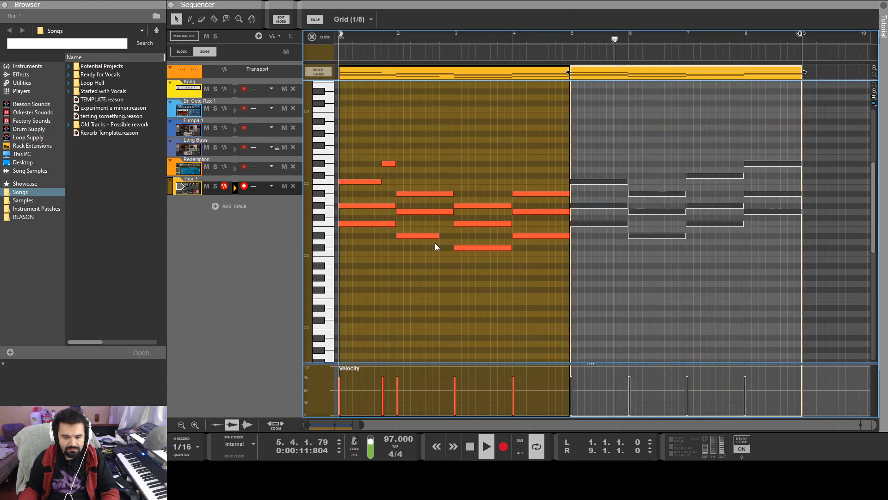
left_click_drag(439, 235, 454, 236)
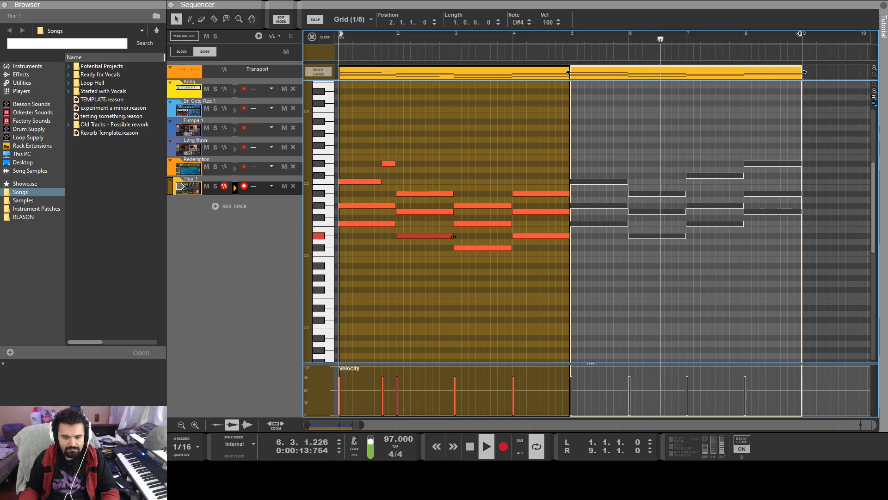
Delete the short high note at the end of bar 1, extend that bar's C5 to a full bar, and leave note editing.
left_click(387, 164)
key("Delete")
left_click(377, 183)
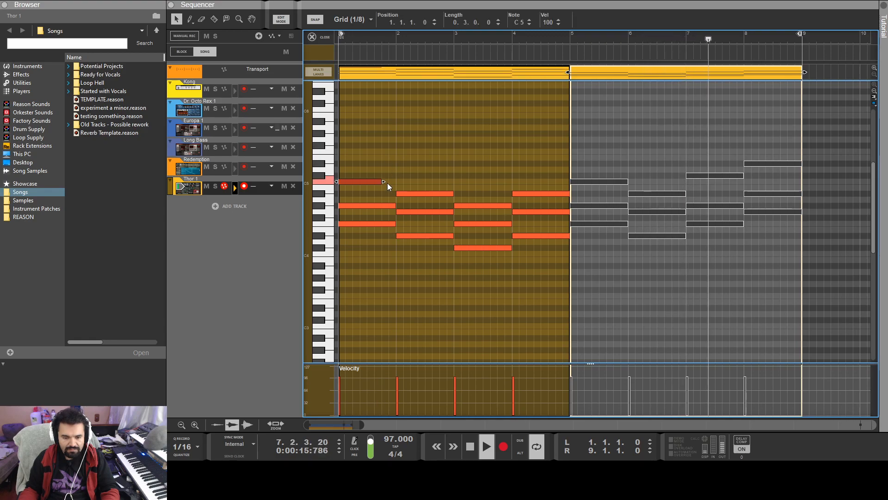
left_click_drag(384, 182, 398, 182)
left_click(513, 163)
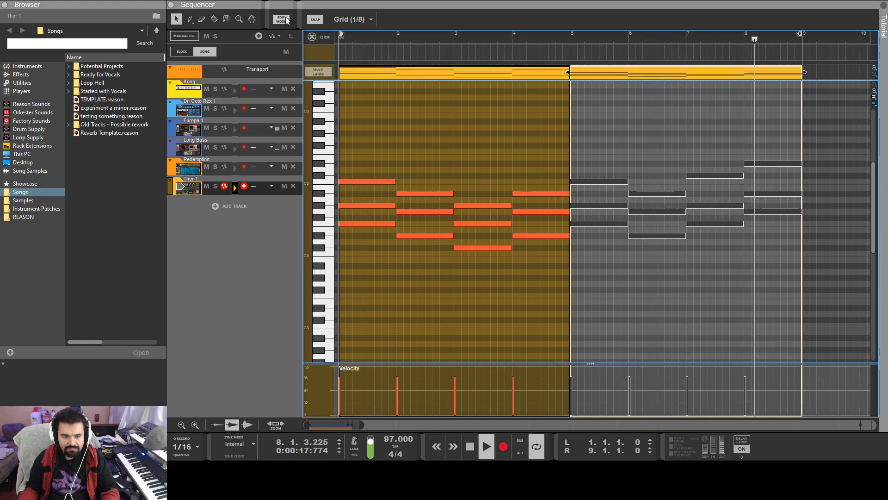
left_click(284, 19)
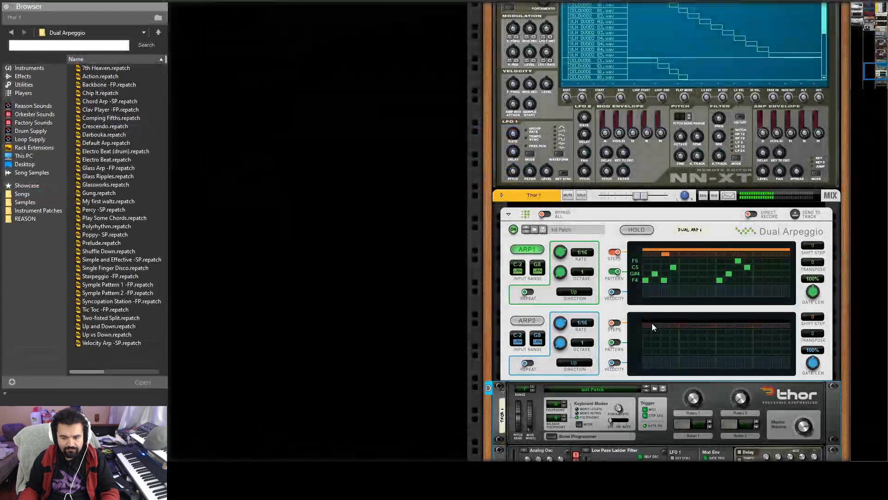
Turn off the Dual Arpeggio's Arp 1 pattern and set Arp 1's gate length to 50%.
scroll(654, 323, "down", 2)
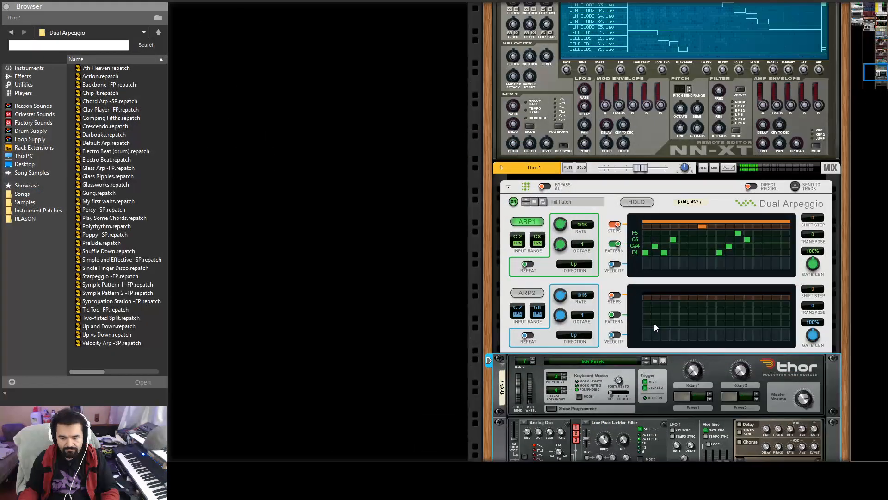
left_click(613, 245)
scroll(654, 284, "down", 2)
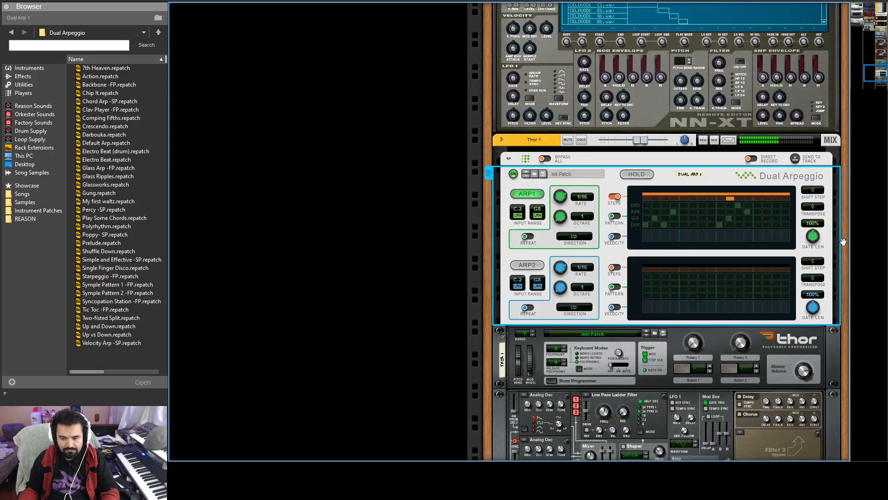
left_click_drag(814, 238, 817, 249)
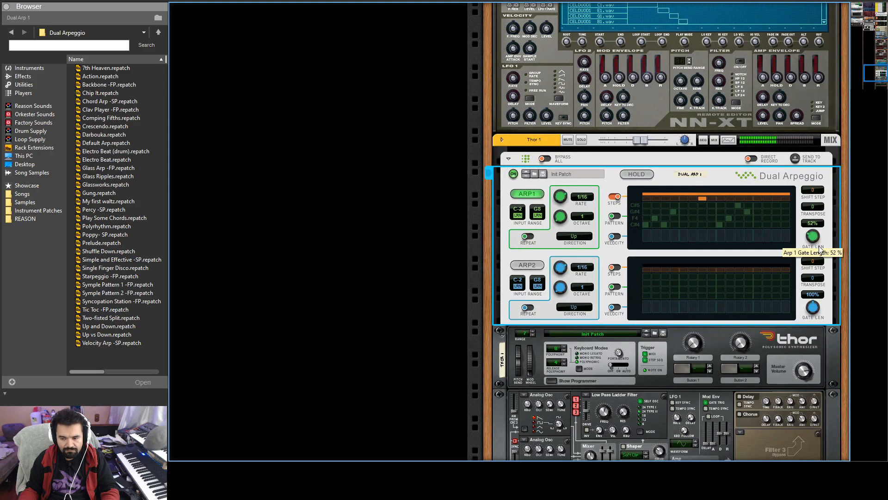
left_click_drag(821, 250, 821, 248)
Raise Thor's Low Pass Ladder Filter frequency to about 2.56 kHz.
scroll(748, 276, "down", 10)
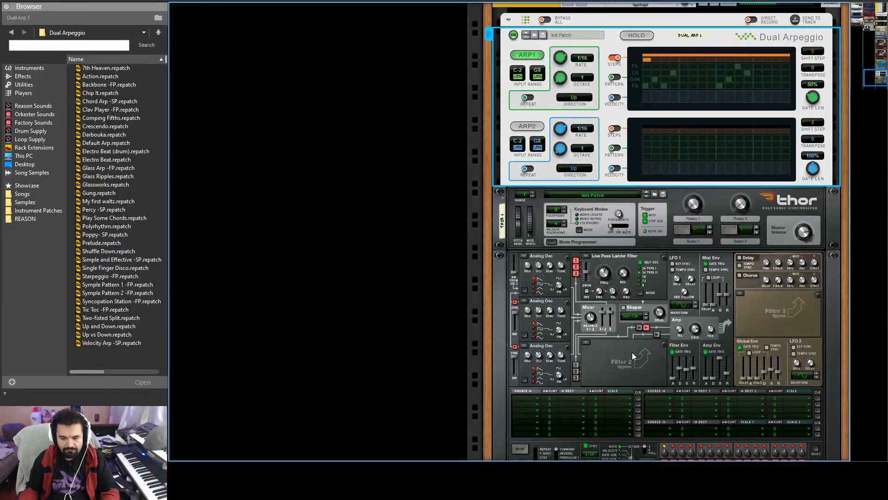
scroll(630, 354, "down", 2)
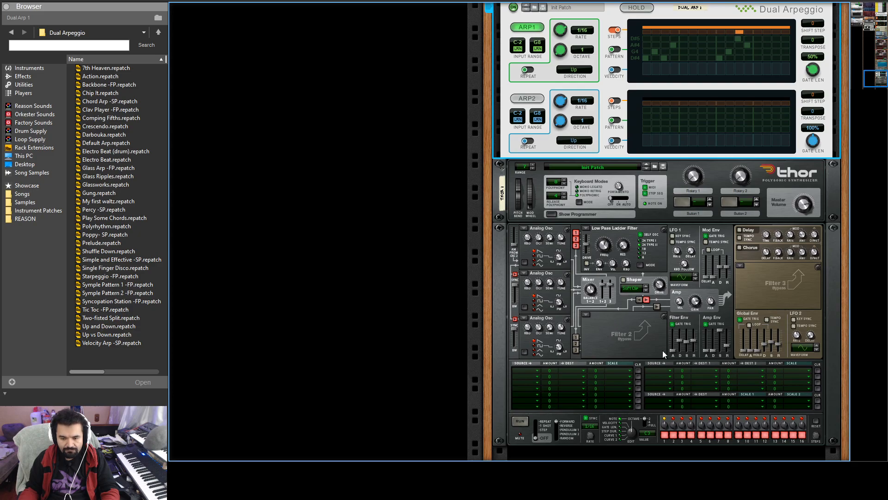
left_click(604, 252)
left_click_drag(600, 250, 598, 248)
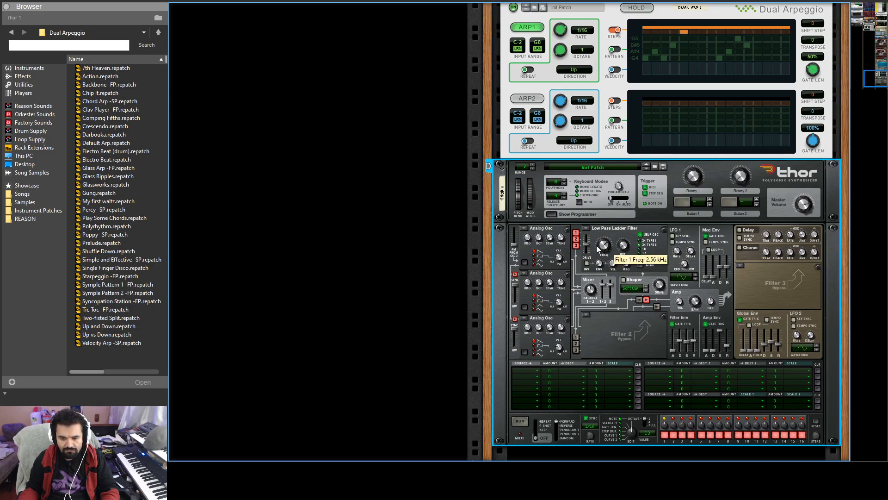
Route oscillators 1, 2 and 3 into Thor's Filter 2 and load a Formant Filter there.
left_click(576, 336)
left_click(576, 343)
left_click(576, 350)
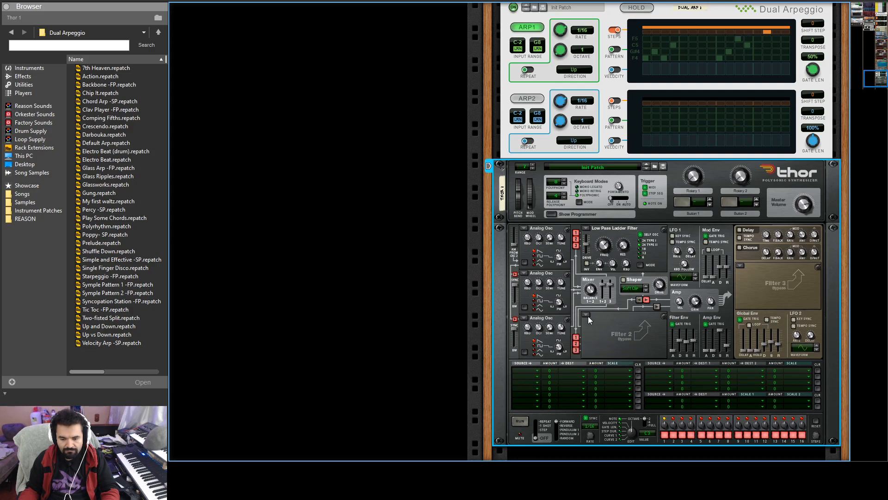
left_click(621, 347)
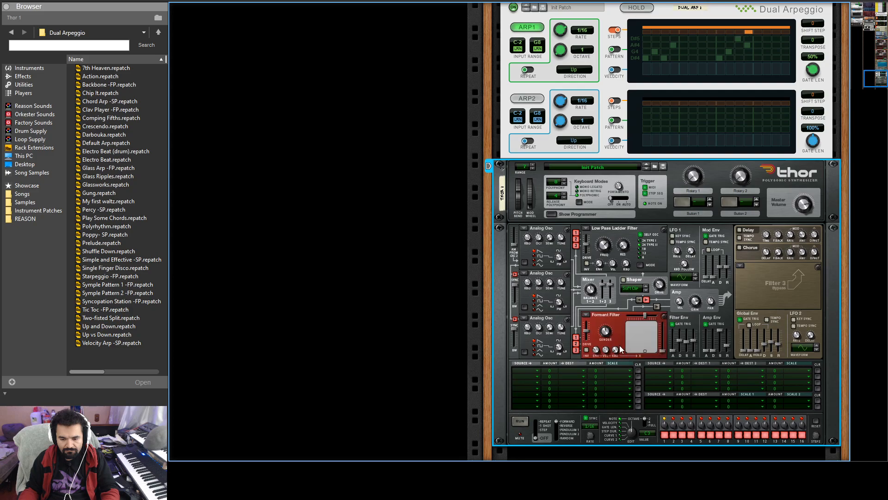
Set the Formant Filter's pad to about X 28, Y 67, and route the Shaper into Filter 2 and Filter 2 into the Amp.
left_click_drag(635, 345, 633, 337)
left_click(639, 299)
left_click(656, 306)
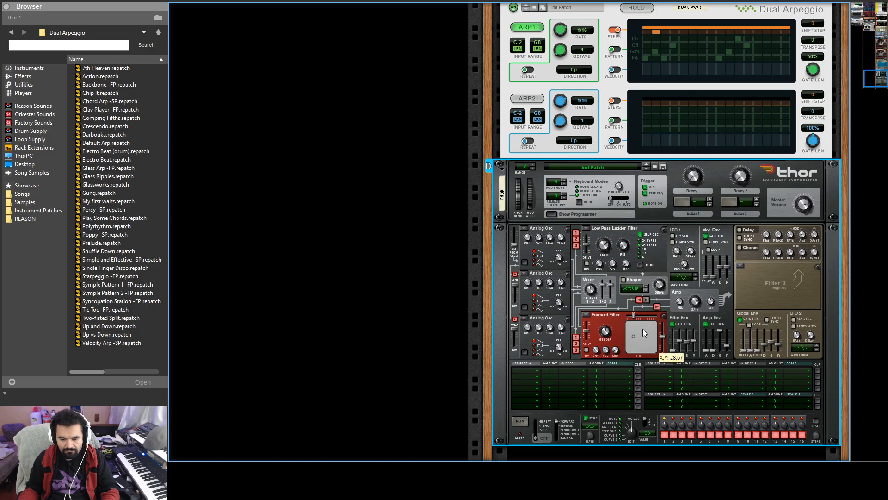
Set the Thor 1 mix channel's level to about -6.68 dB.
scroll(696, 178, "up", 4)
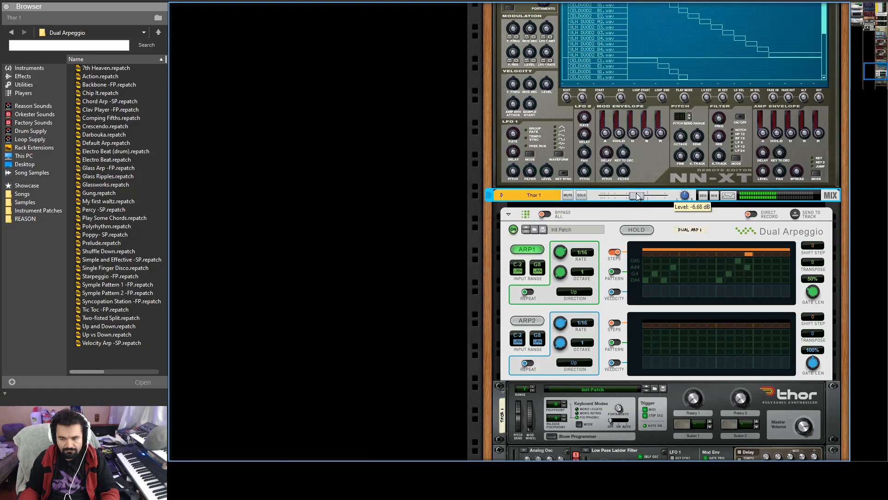
scroll(636, 193, "down", 3)
scroll(629, 352, "down", 1)
Enable Thor's Shaper, adjust its drive and choose a different shaping mode than Soft Clip.
left_click(611, 326)
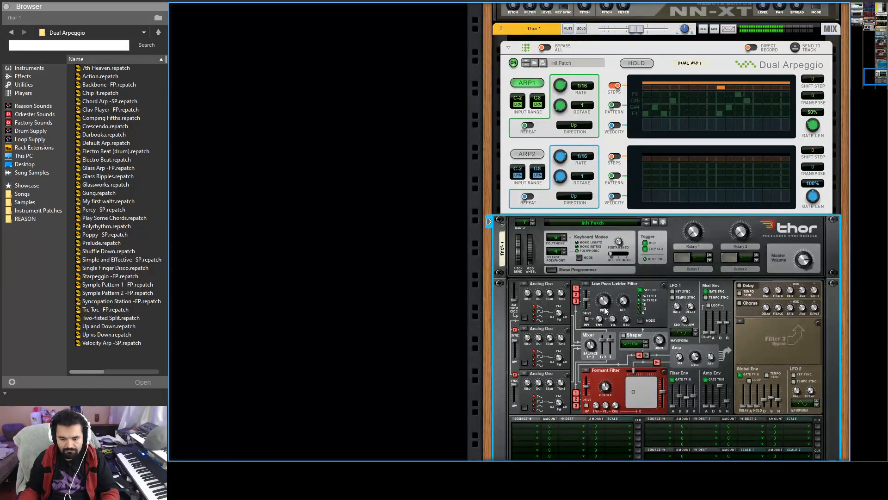
scroll(606, 312, "down", 2)
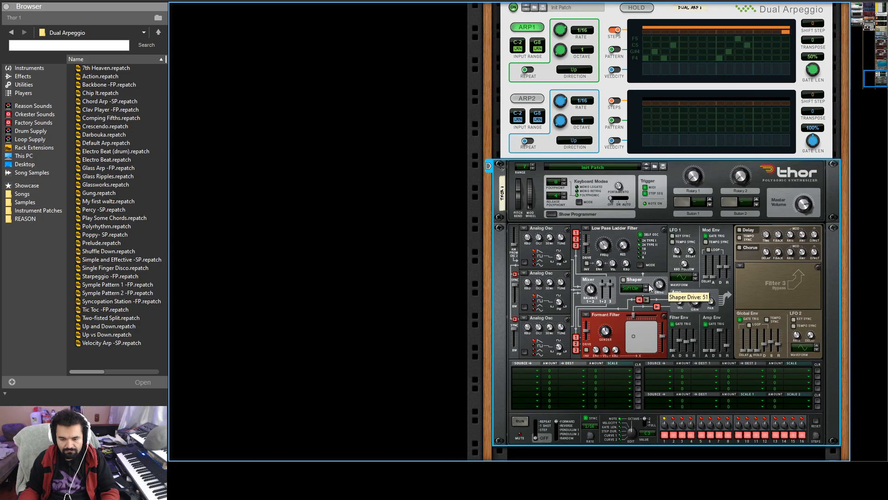
left_click_drag(650, 274, 663, 302)
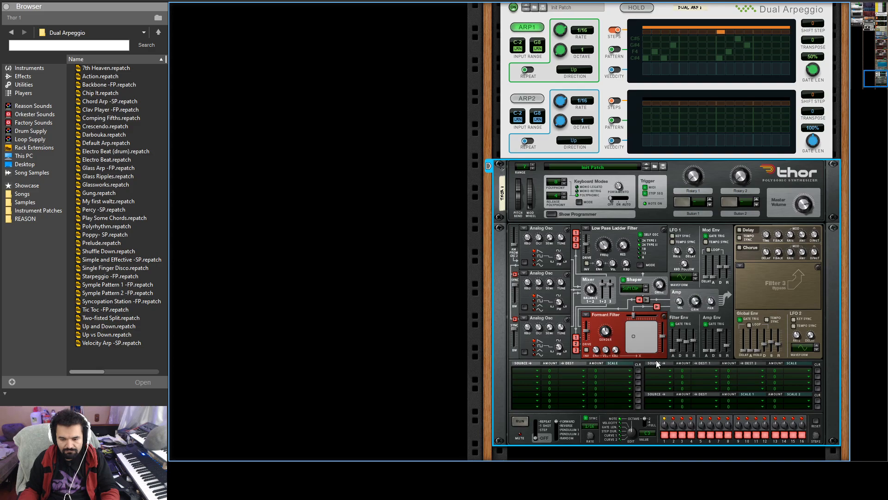
left_click(661, 377)
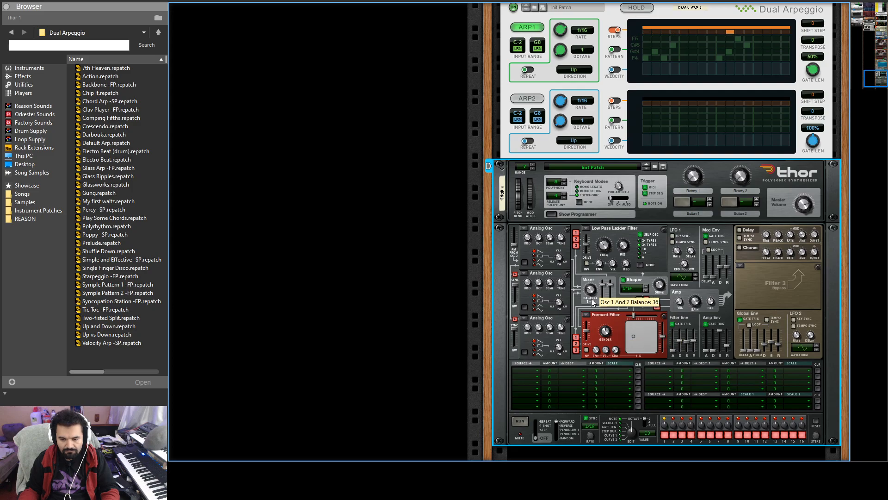
Adjust the Osc 1 and 2 balance and level, set Osc 3 to about -2.1 dB, and lower the Low Pass Ladder Filter's frequency.
left_click_drag(589, 300, 583, 292)
left_click_drag(603, 285, 604, 288)
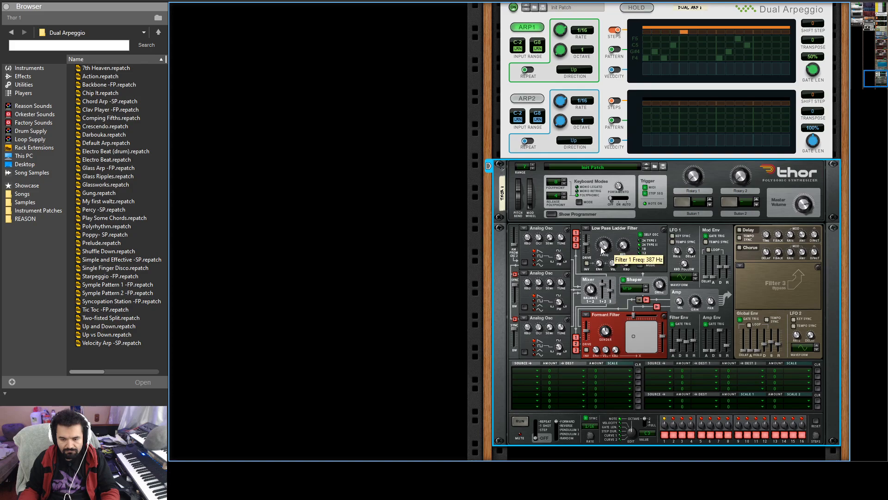
left_click_drag(598, 248, 601, 251)
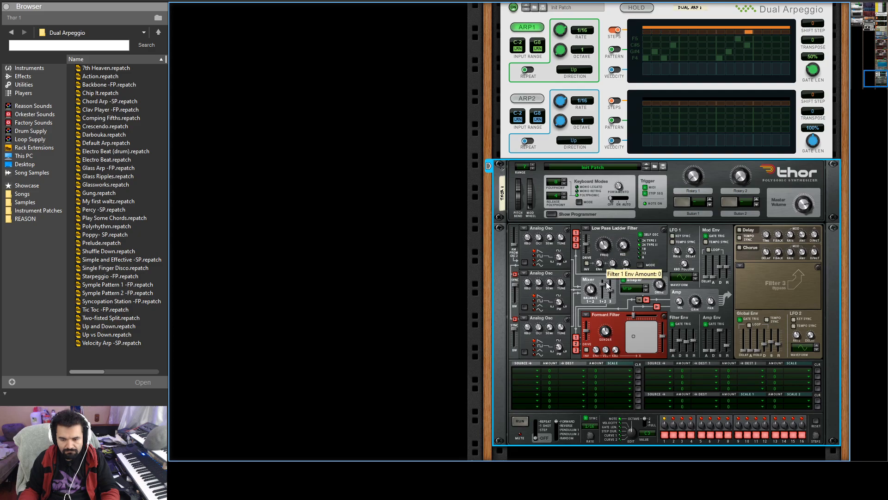
left_click_drag(609, 291, 609, 287)
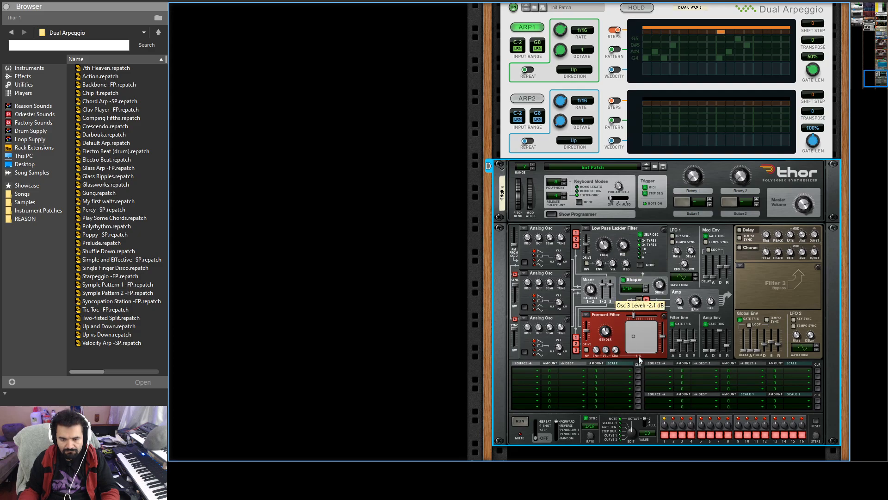
Try other vowel positions on the Formant Filter's pad, and disconnect the oscillators and the Amp from Filter 2.
mouse_move(634, 337)
left_mouse_down()
mouse_move(656, 345)
mouse_move(649, 324)
mouse_move(640, 337)
mouse_move(632, 326)
mouse_move(645, 331)
mouse_move(633, 338)
left_mouse_up()
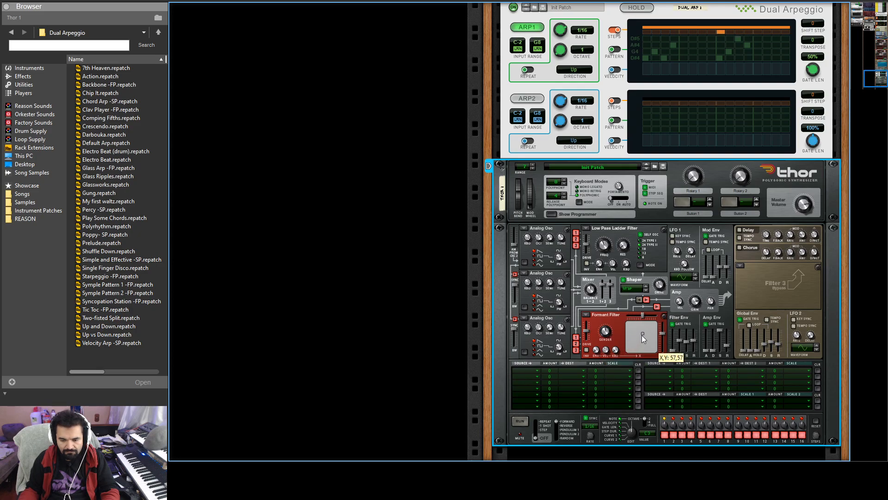
left_click_drag(638, 336, 640, 332)
left_click(576, 338)
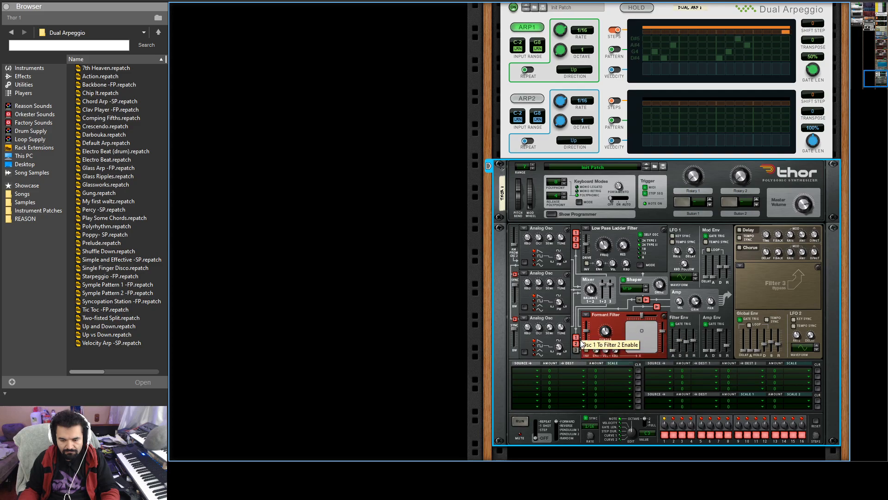
left_click(576, 344)
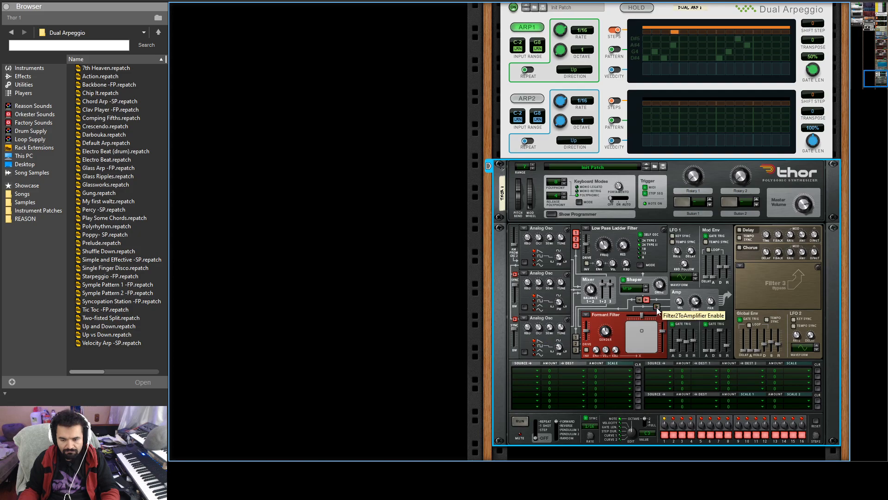
Switch off the Shaper and sweep the Low Pass Ladder Filter's frequency to about 3.12 kHz.
left_click_drag(600, 246, 599, 246)
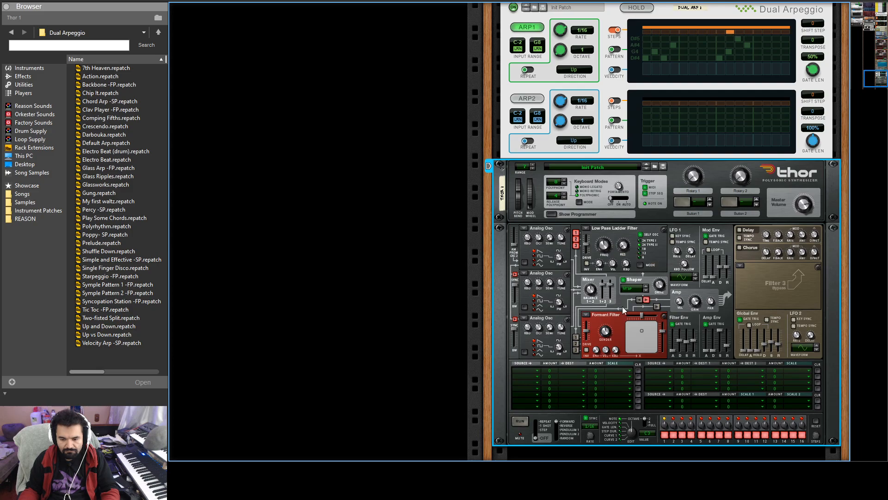
left_click(624, 279)
left_click_drag(600, 245, 603, 252)
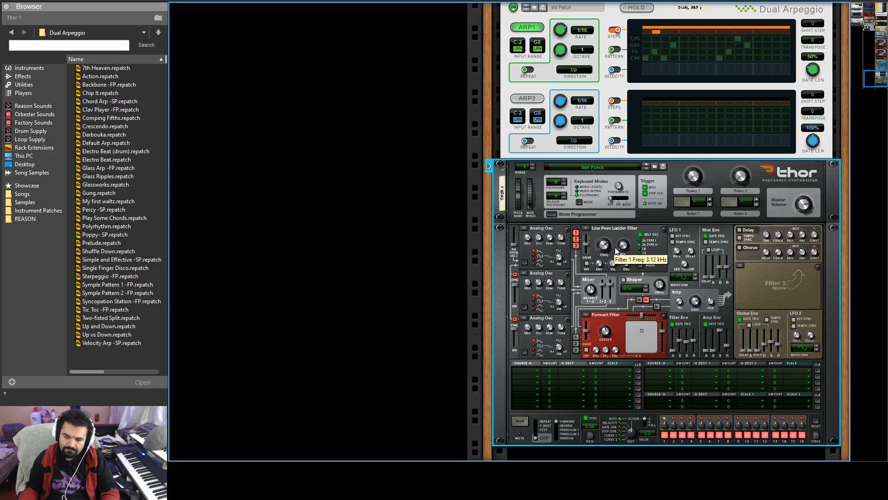
left_click_drag(618, 231, 624, 266)
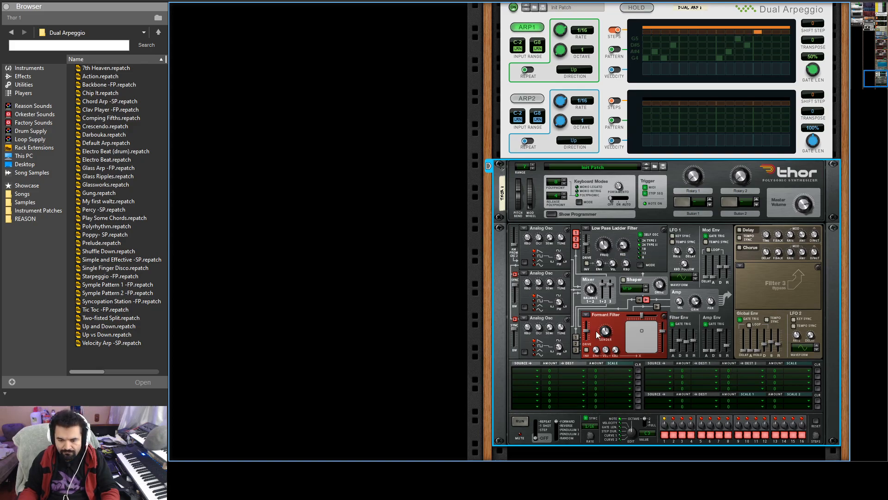
Reconnect oscillators 1, 2 and 3 to the Formant Filter in Filter 2.
left_click(577, 336)
left_click(577, 343)
left_click(577, 350)
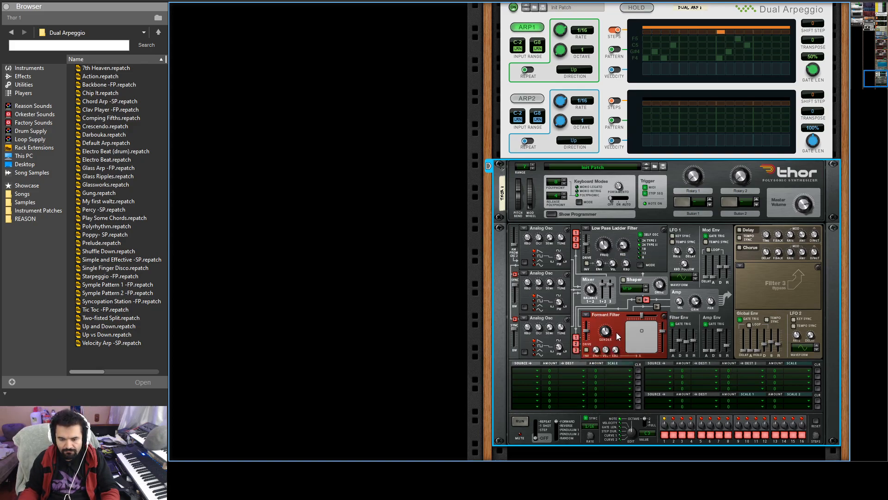
Route Filter 2 into the Amp and reposition the Formant Filter's pad point near the centre.
left_click_drag(642, 329, 643, 338)
left_click(657, 307)
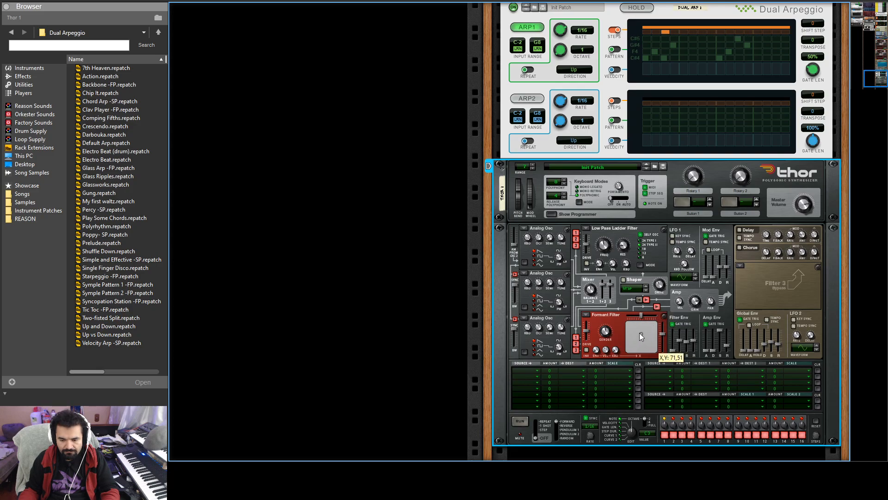
left_click_drag(642, 331, 638, 336)
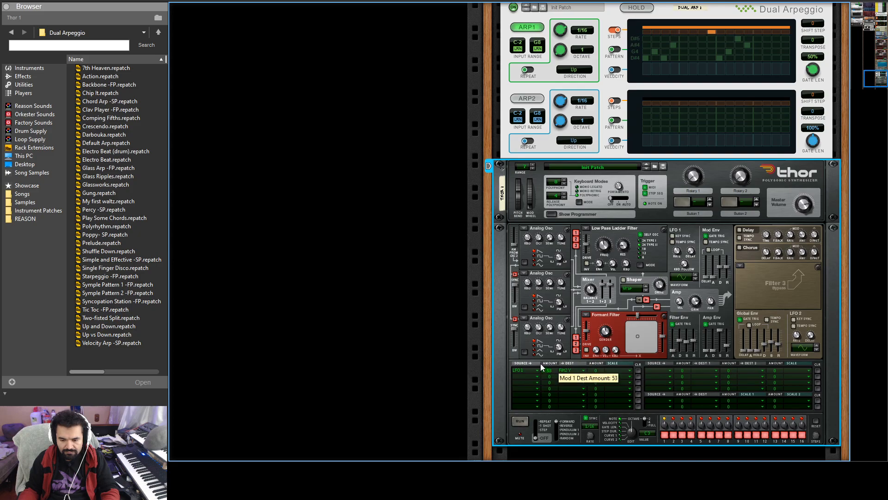
Modulate Filter 2's Y from LFO 1 in the first modulation slot, adjust the amount, and set LFO 1's rate to about 2.40 Hz.
left_click_drag(539, 360, 541, 361)
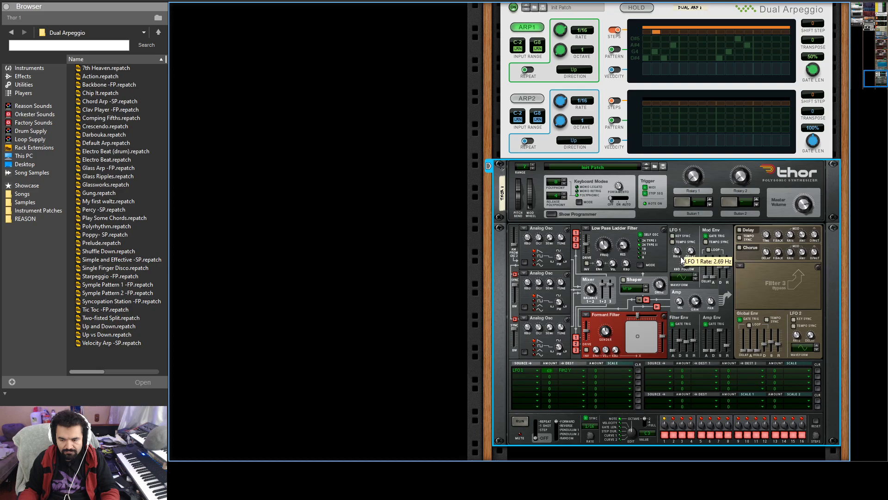
mouse_move(673, 246)
left_mouse_down()
mouse_move(689, 248)
mouse_move(679, 259)
left_mouse_up()
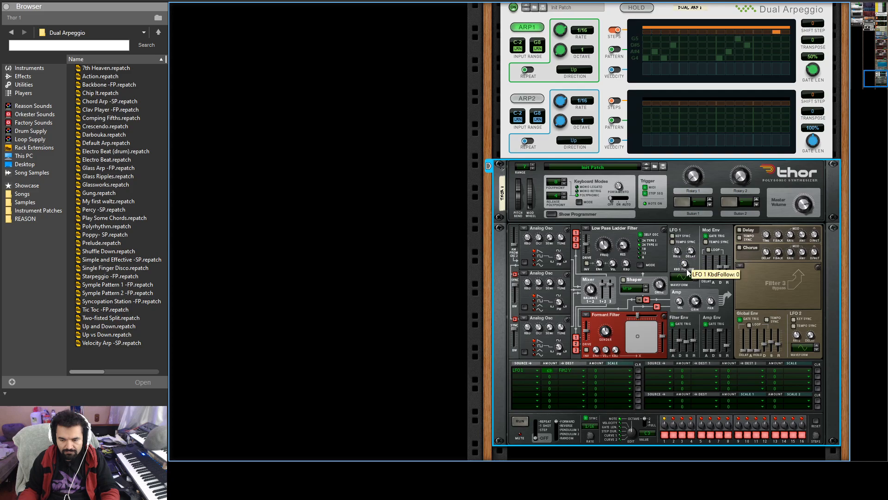
mouse_move(682, 265)
left_mouse_down()
mouse_move(677, 258)
mouse_move(686, 269)
left_mouse_up()
left_click_drag(685, 267, 676, 255)
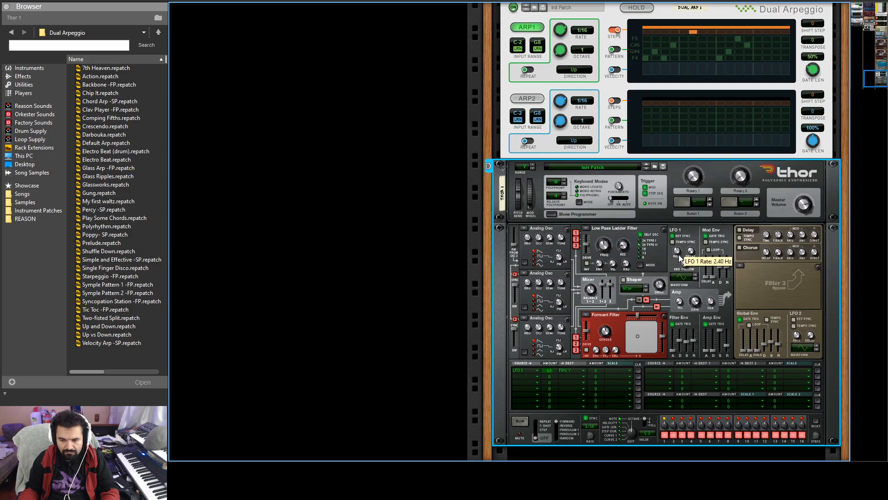
Fine-tune LFO 1's rate and move the Formant Filter's pad point in Filter 2 to about X 34, Y 94.
left_click_drag(680, 255, 677, 256)
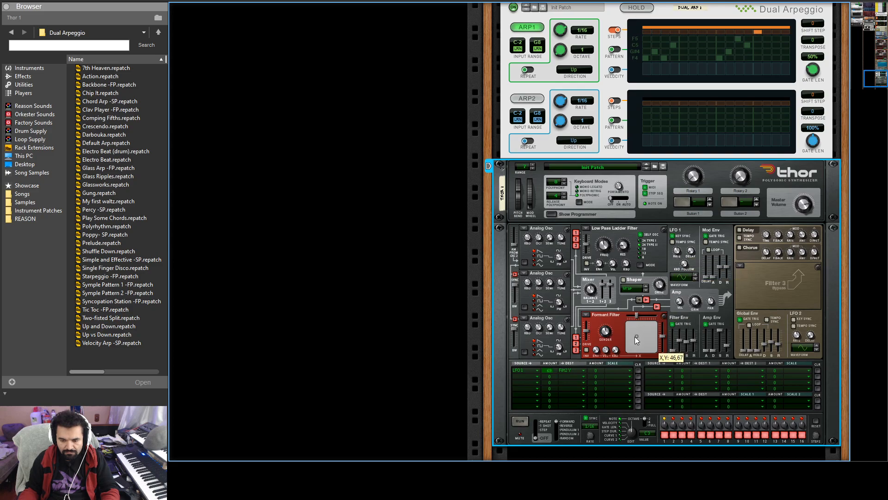
left_click_drag(636, 337, 631, 337)
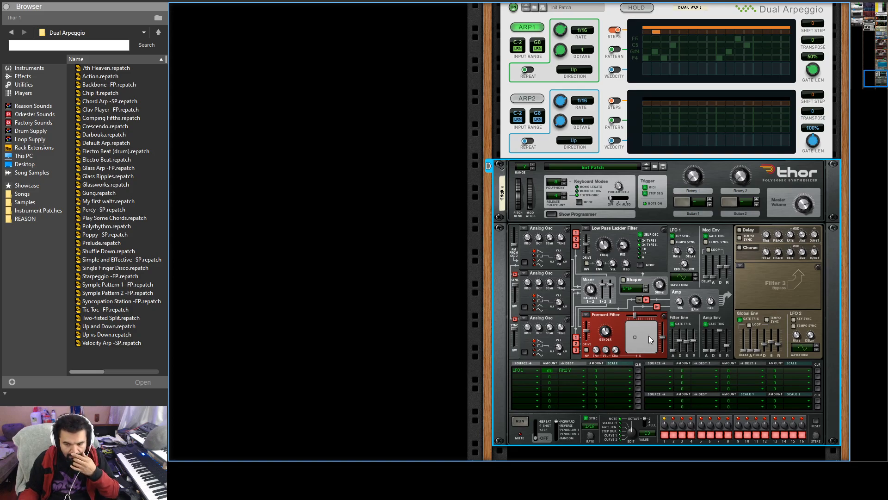
left_click_drag(662, 345, 662, 334)
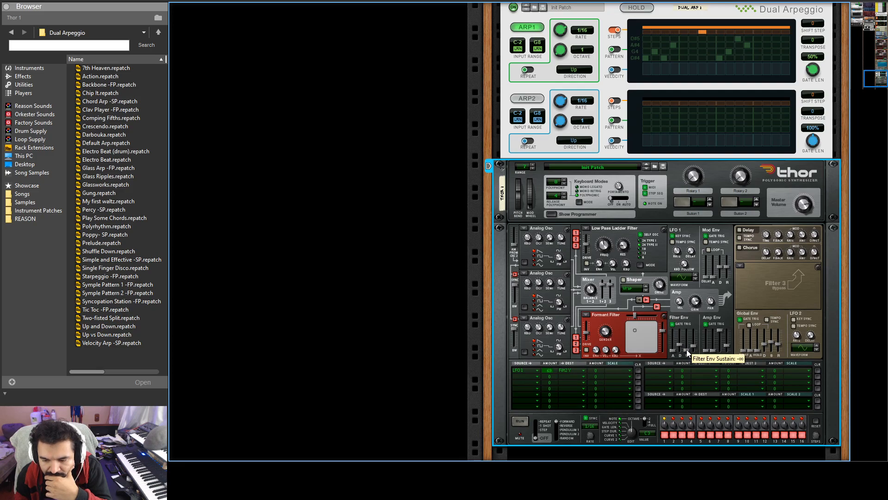
Adjust the Filter Env sliders and Filter 2's modulation amount, and set the Formant Filter's X to about 26.
left_click_drag(692, 348, 693, 346)
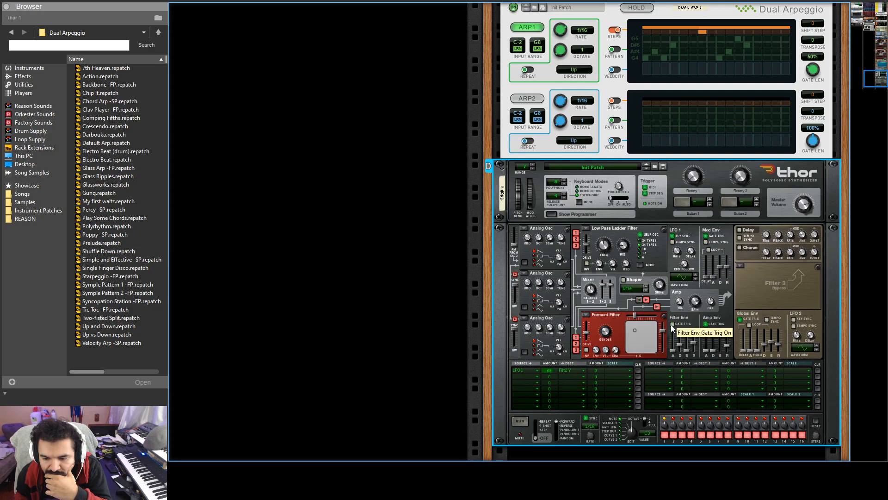
left_click_drag(673, 352, 675, 361)
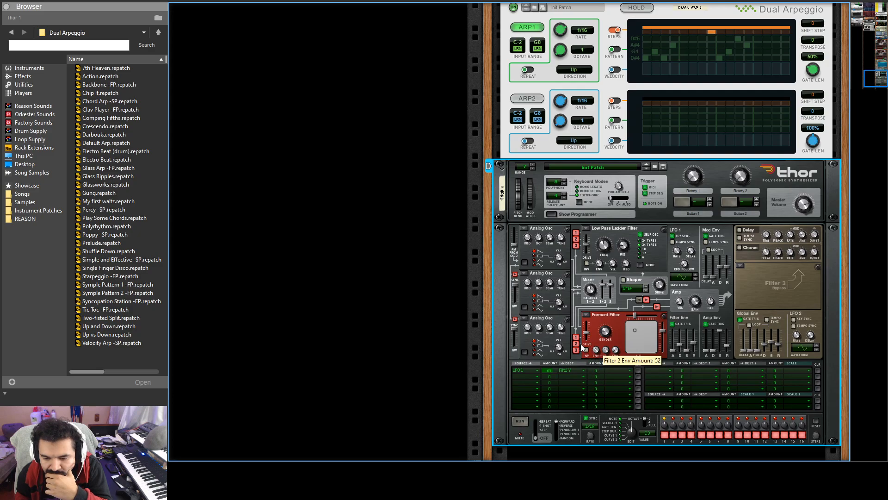
left_click_drag(606, 353, 604, 367)
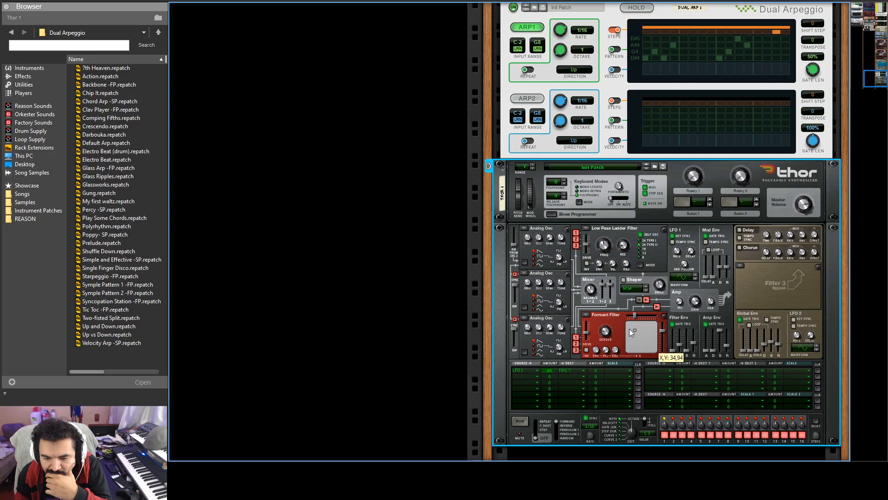
left_click_drag(631, 316, 643, 316)
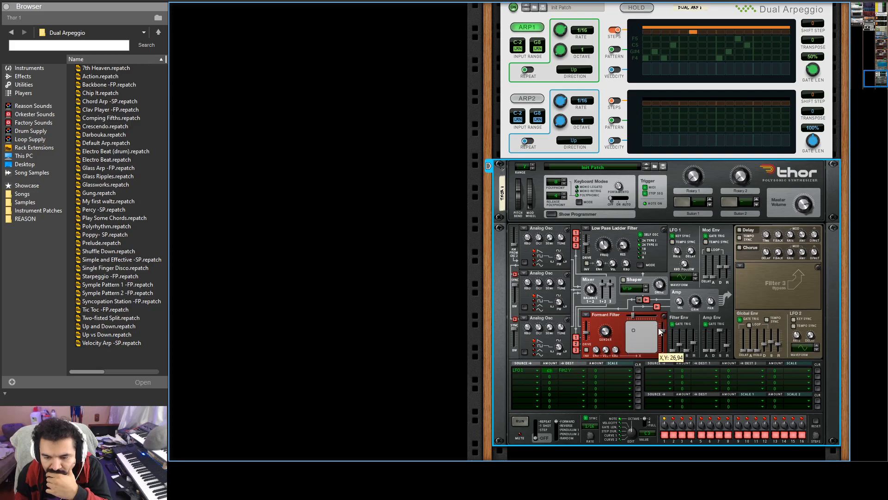
Turn on the pattern for Arp 1 in the Dual Arpeggio.
scroll(666, 317, "up", 3)
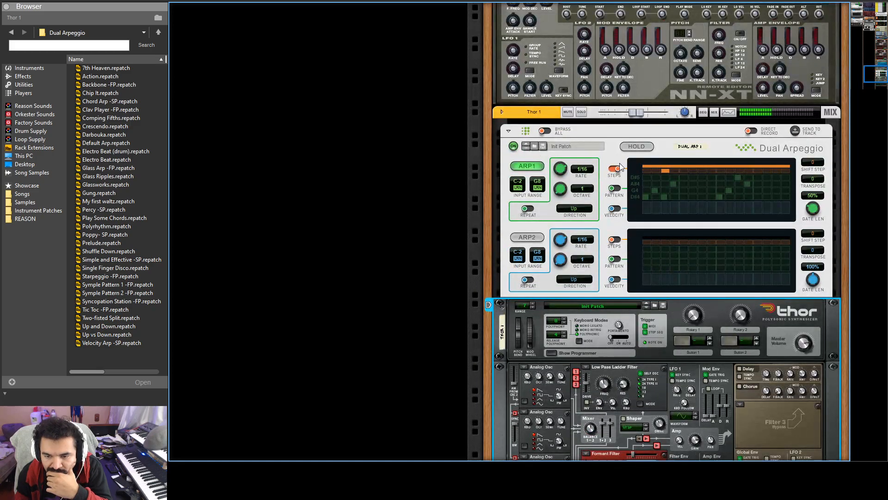
left_click(619, 189)
scroll(665, 267, "down", 1)
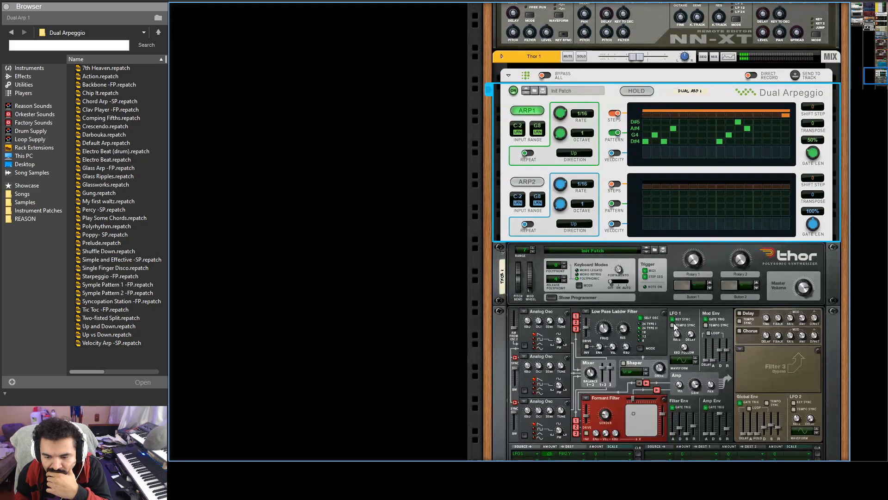
Switch on Arp 2 and set its gate length to 50% and shift step to -12.
left_click(527, 181)
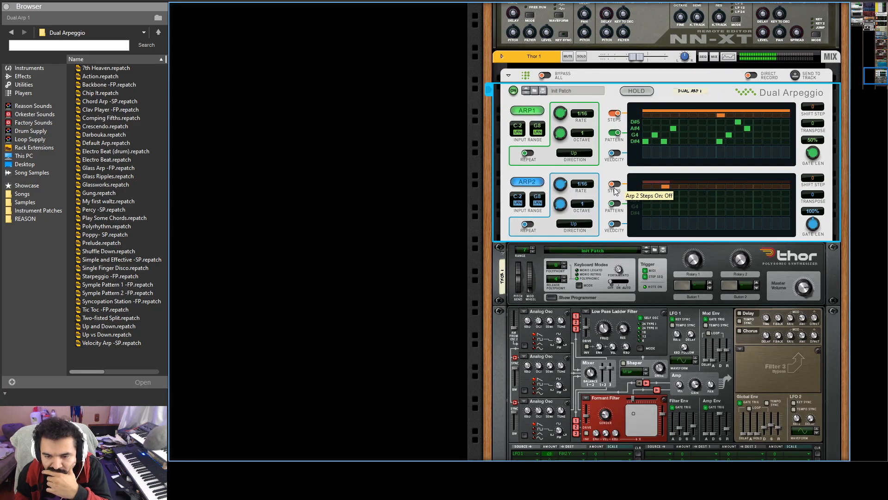
mouse_move(562, 184)
left_mouse_down()
mouse_move(563, 192)
mouse_move(558, 185)
left_mouse_up()
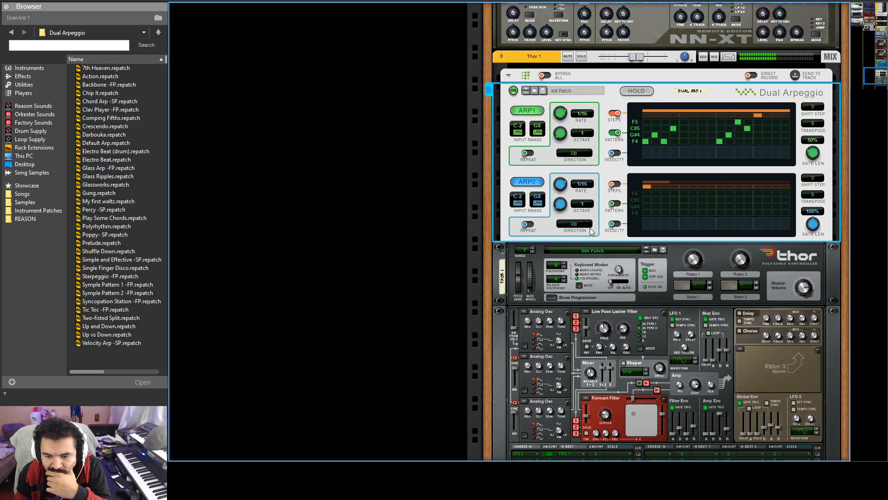
left_click_drag(813, 224, 807, 271)
left_click_drag(806, 228, 804, 217)
left_click_drag(818, 178, 811, 225)
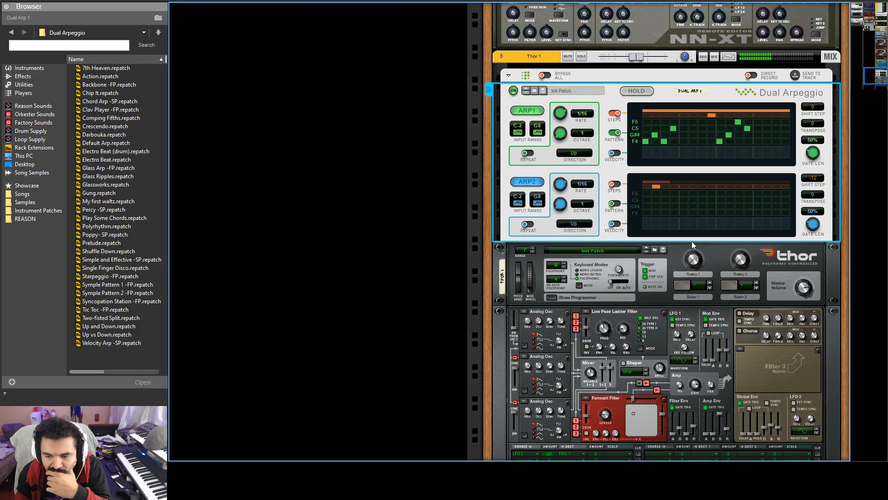
Set the first modulation slot's LFO 1 amount to 78 and move Filter 2's formant pad point to low X at mid-height.
scroll(638, 300, "down", 3)
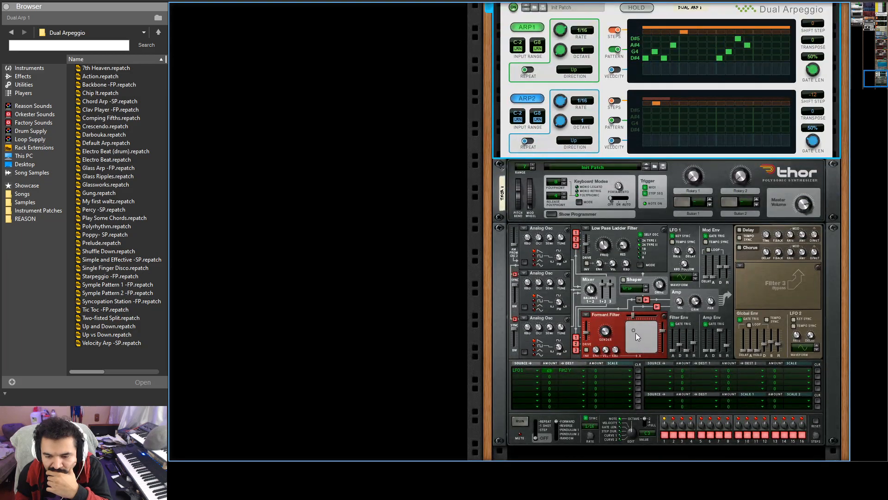
left_click_drag(632, 331, 632, 346)
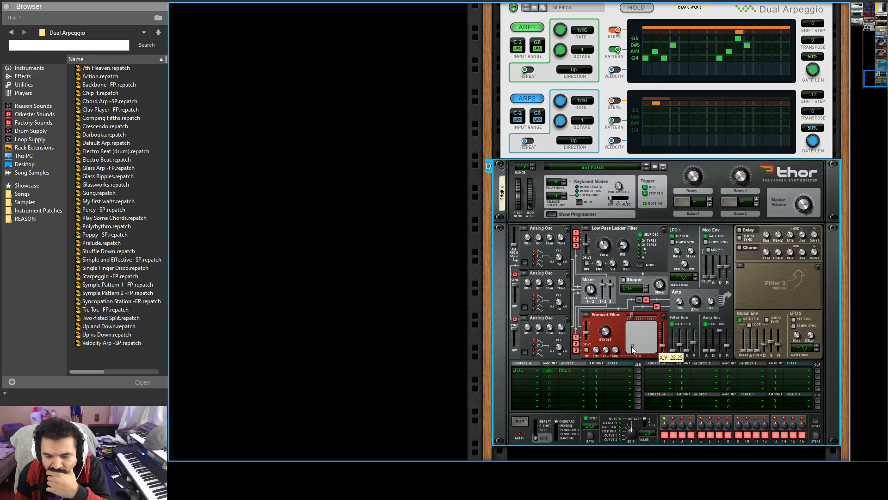
left_click_drag(552, 369, 550, 340)
left_click_drag(632, 344, 632, 335)
left_click_drag(555, 372, 551, 375)
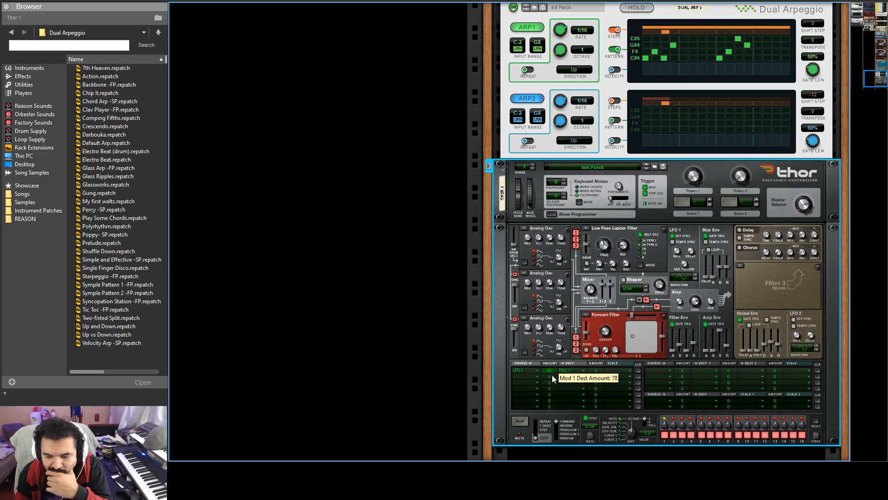
mouse_move(633, 336)
left_mouse_down()
mouse_move(626, 327)
mouse_move(653, 330)
mouse_move(635, 347)
mouse_move(629, 334)
left_mouse_up()
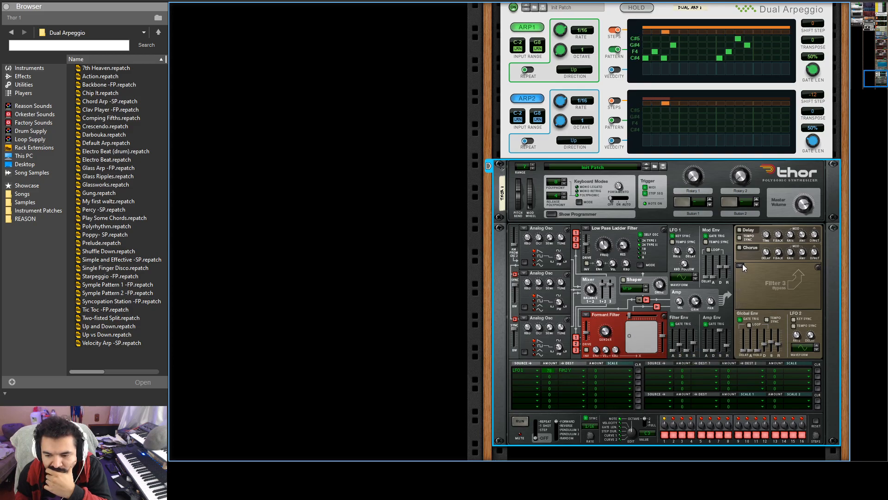
Load a Low Pass Ladder Filter into Filter 3 and adjust the Formant Filter in Filter 2.
left_click(757, 274)
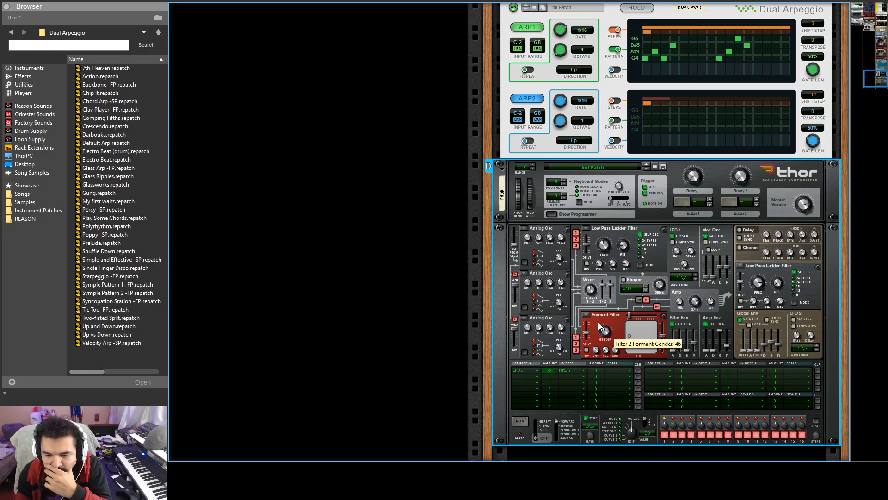
left_click_drag(595, 316, 609, 391)
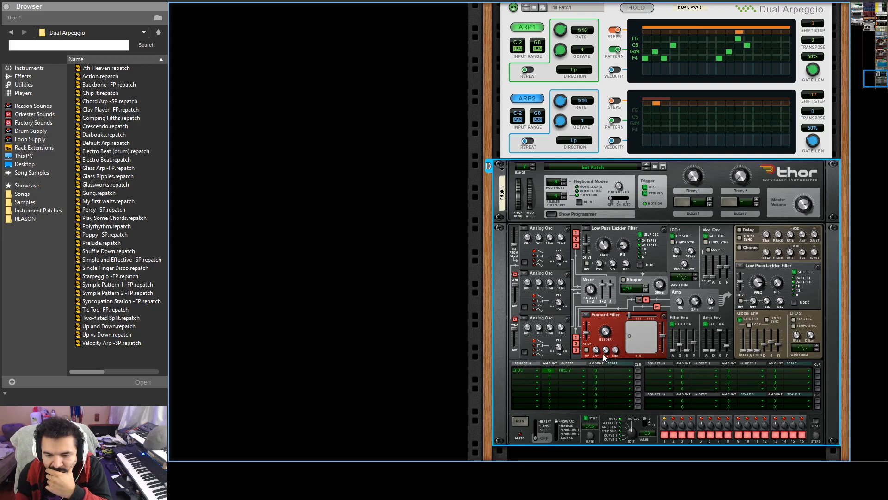
Switch on the Shaper, set its drive to 46 and choose the Saturate mode.
left_click(636, 281)
left_click_drag(655, 288, 646, 287)
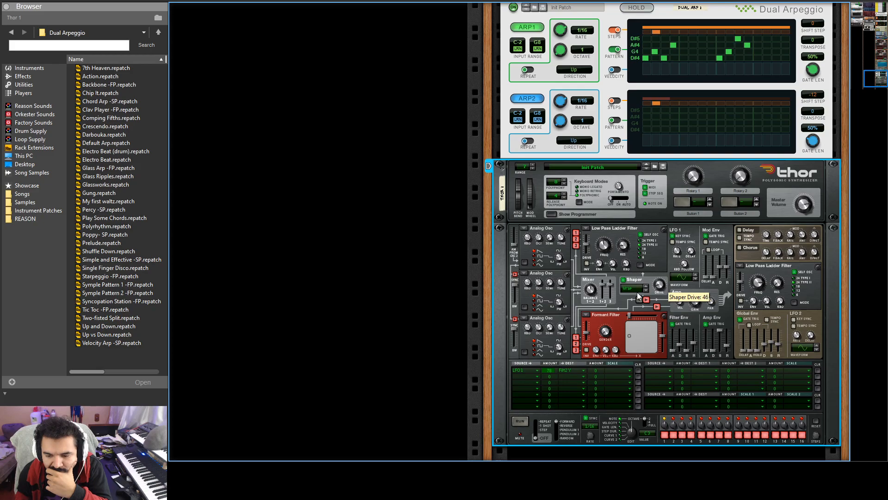
left_click(646, 287)
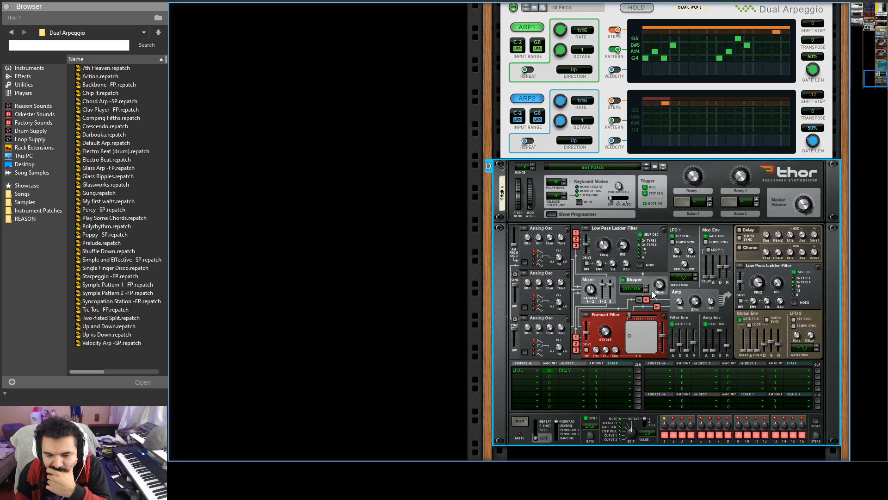
Disconnect oscillators 1, 2 and 3 from Filter 1 and set Filter 1 to Bypass.
left_click(515, 274)
left_click(515, 319)
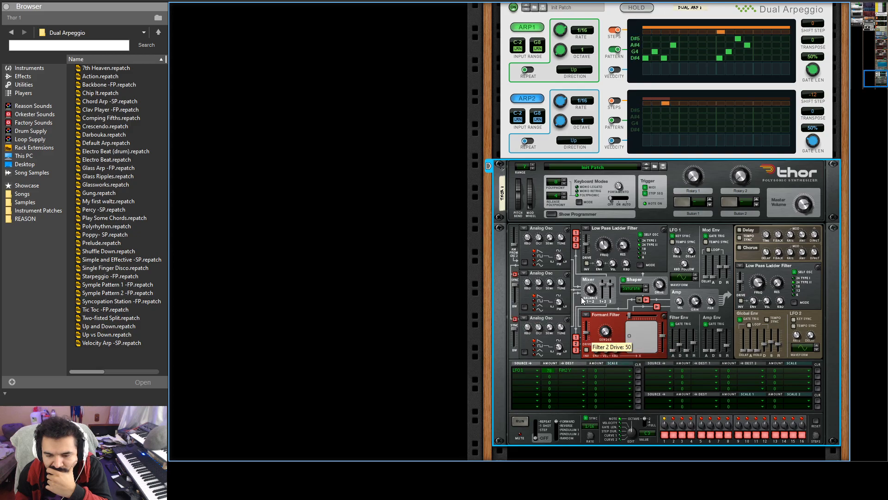
left_click(577, 239)
left_click(576, 233)
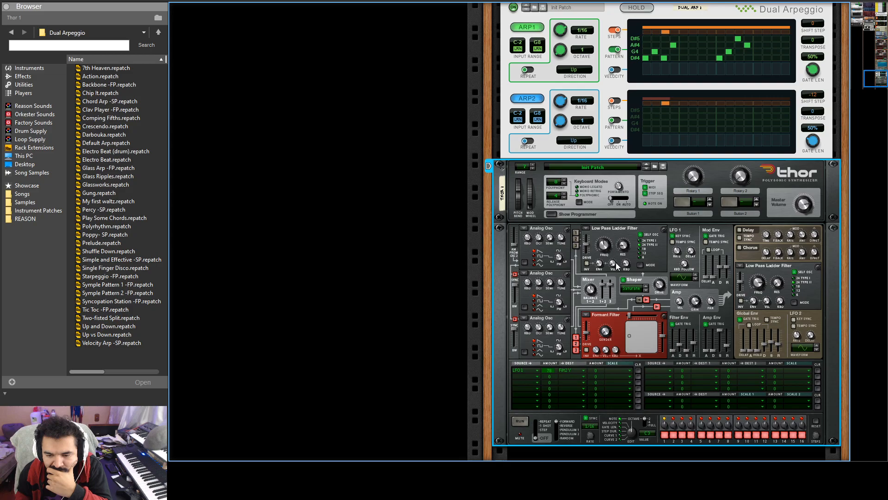
left_click(618, 282)
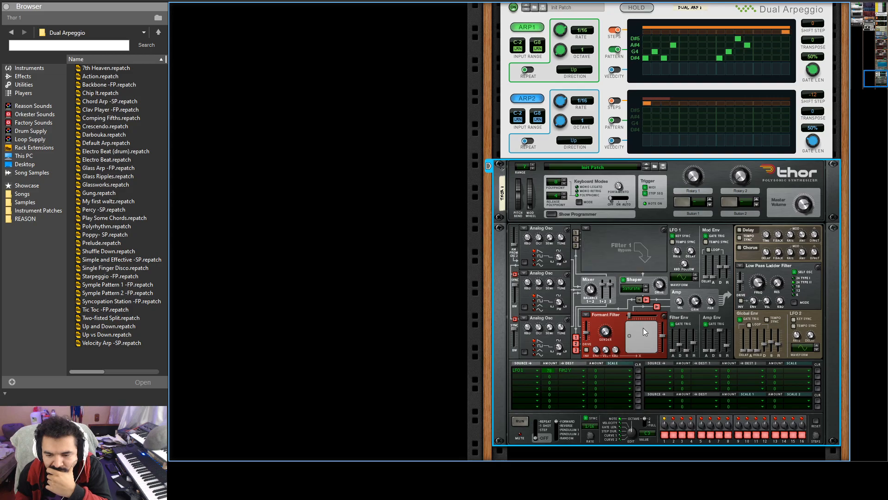
Route Filter 2 into the Shaper and switch the Shaper off.
left_click(639, 300)
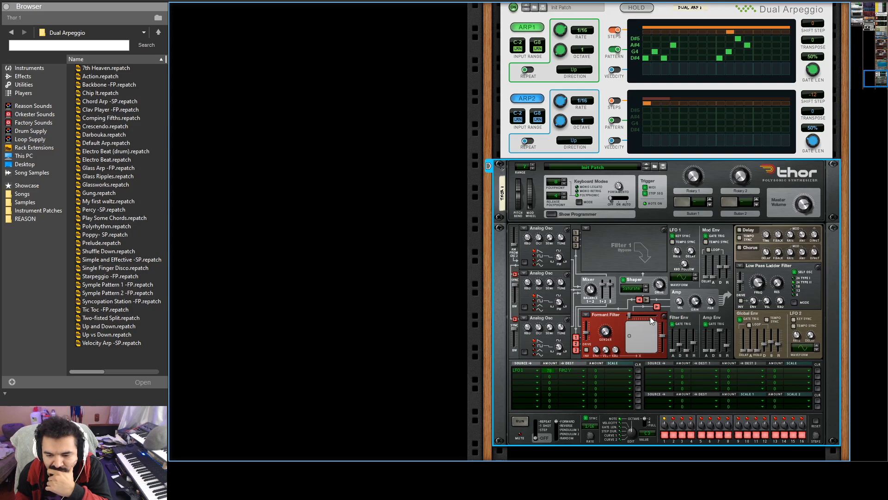
left_click(624, 280)
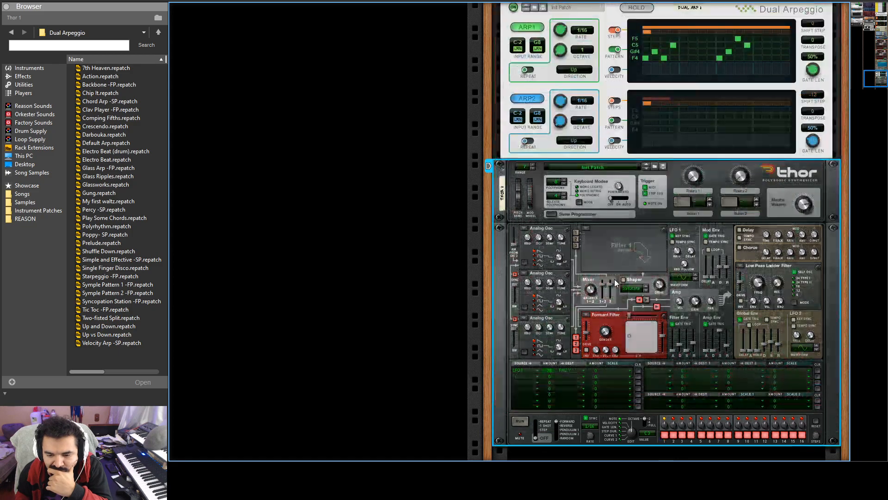
Load a Formant Filter into Filter 1 and connect oscillators 1, 2 and 3 to it.
left_click(607, 263)
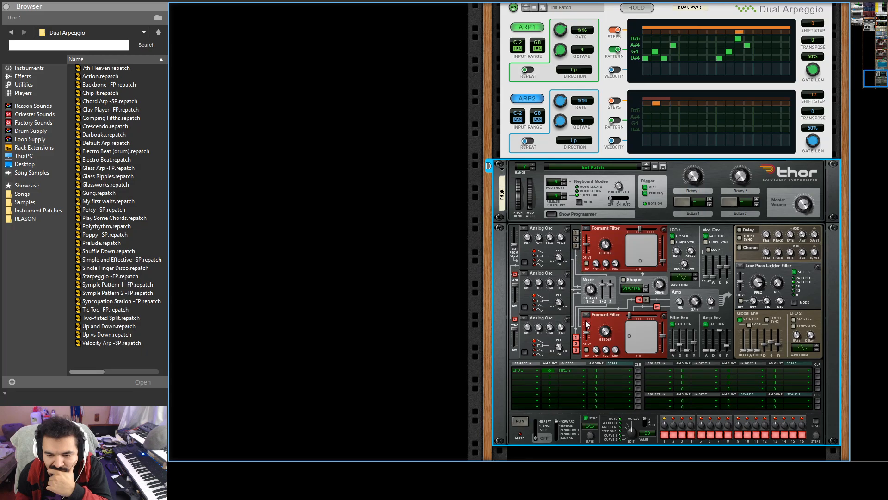
left_click(576, 233)
left_click(576, 239)
left_click(576, 245)
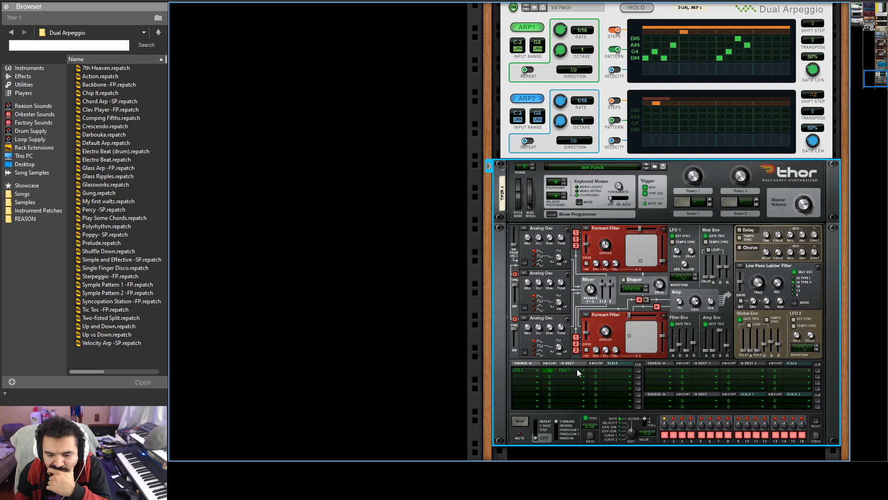
Move Filter 1's formant pad point to low X and lower its Y, and adjust the frequency of Filter 3's ladder filter.
left_click_drag(640, 259, 621, 249)
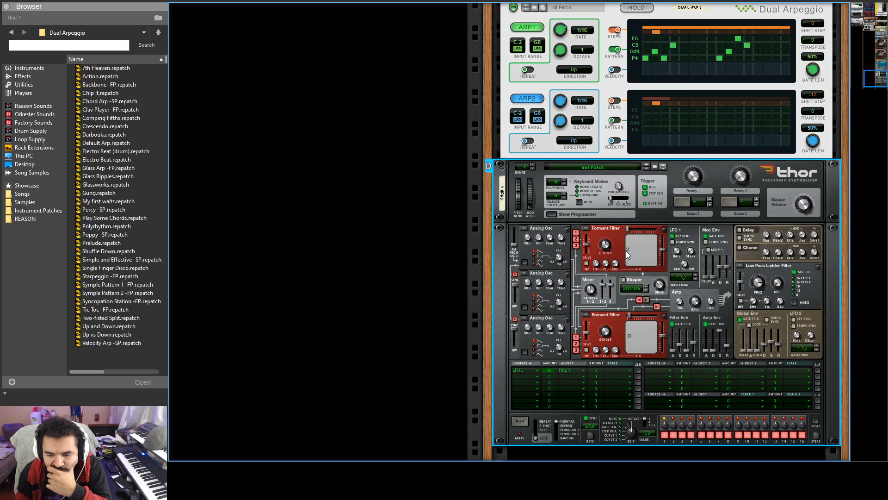
left_click_drag(629, 251, 629, 283)
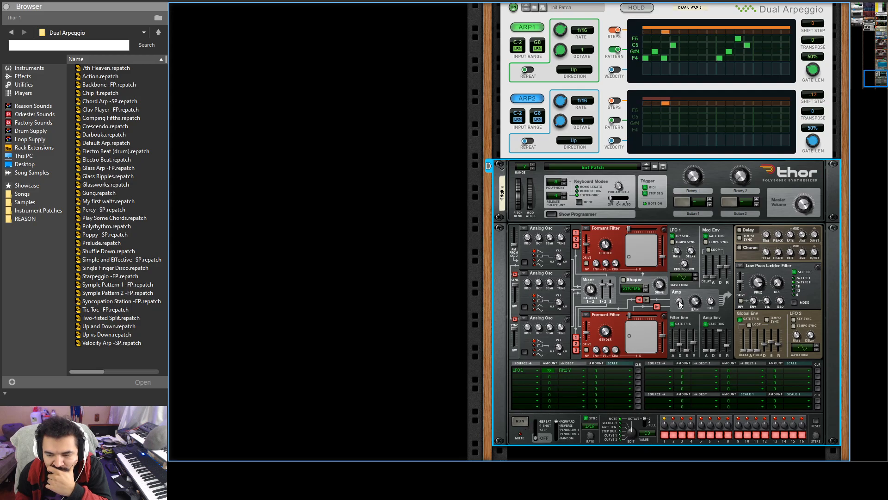
scroll(658, 305, "up", 5)
scroll(658, 305, "down", 4)
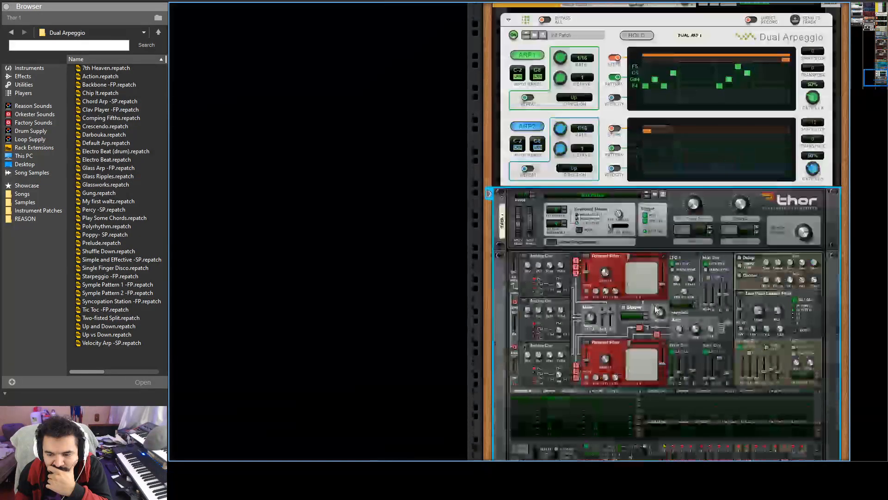
left_click_drag(755, 313, 761, 318)
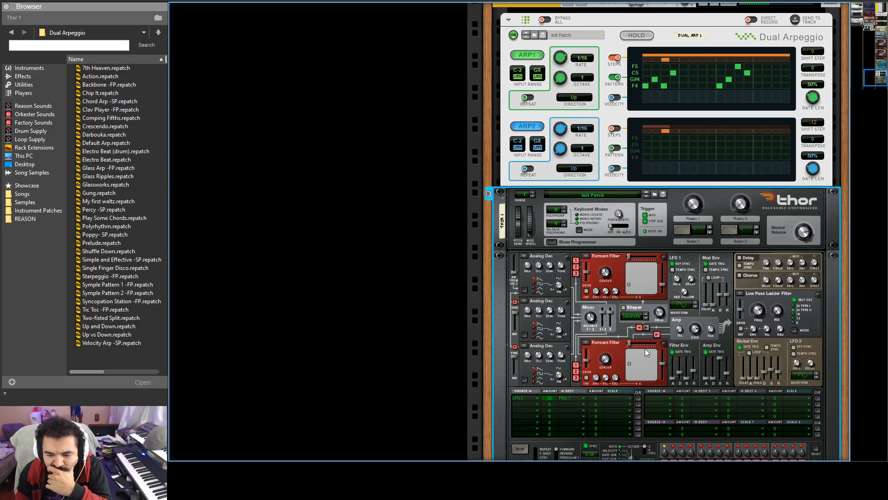
scroll(641, 345, "up", 6)
scroll(636, 342, "up", 15)
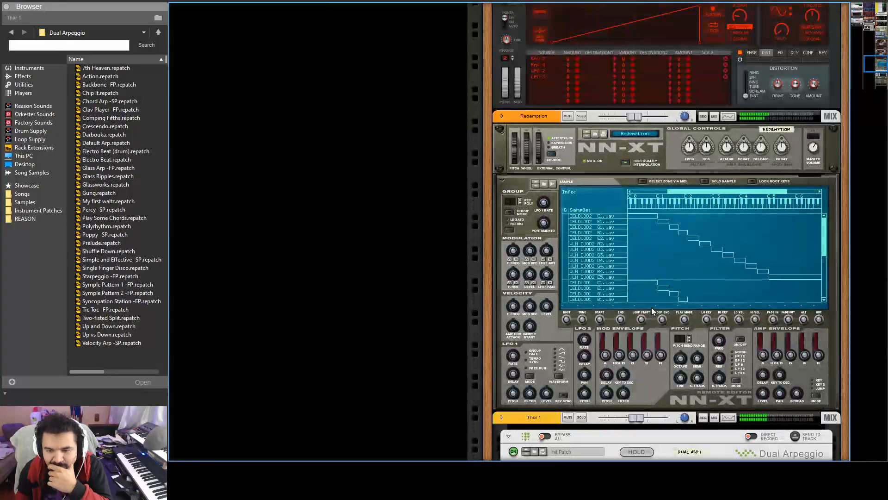
scroll(651, 306, "down", 15)
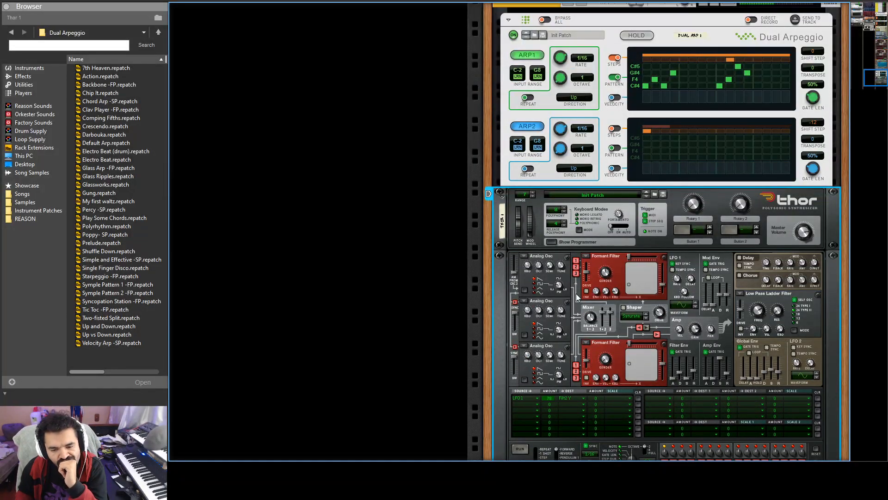
Disconnect oscillators 1, 2 and 3 from Filter 1 to compare the sound, and reconnect them.
left_click(576, 260)
left_click(576, 267)
left_click(576, 273)
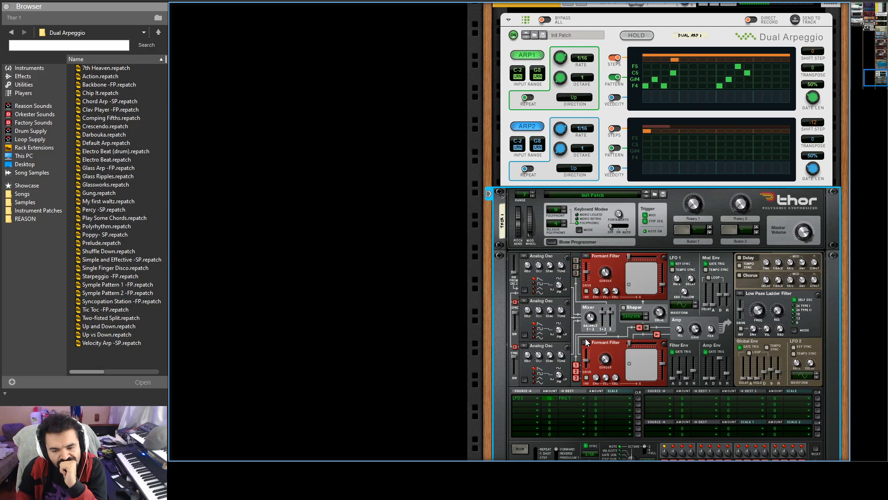
left_click(576, 273)
left_click(576, 267)
left_click(576, 260)
Switch Thor's Shaper on in Saturate mode after trying other modes, and route its output to the amplifier instead of Filter 2.
left_click(623, 308)
left_click(646, 314)
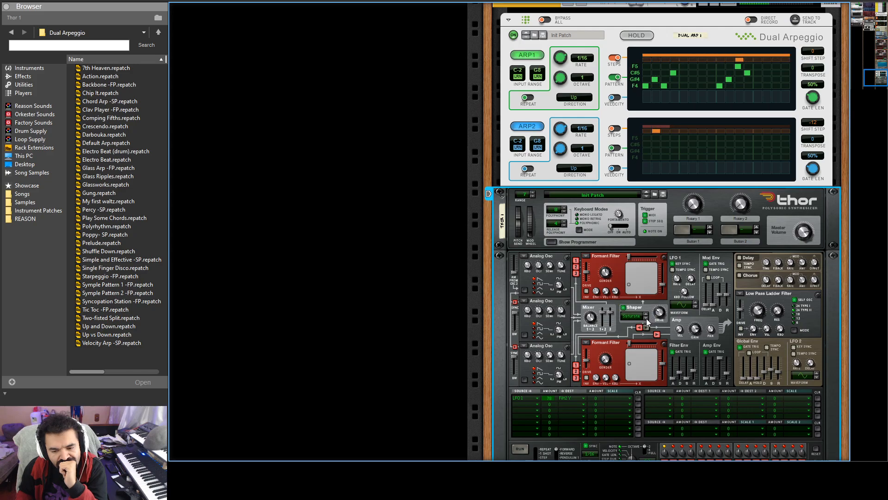
left_click(646, 318)
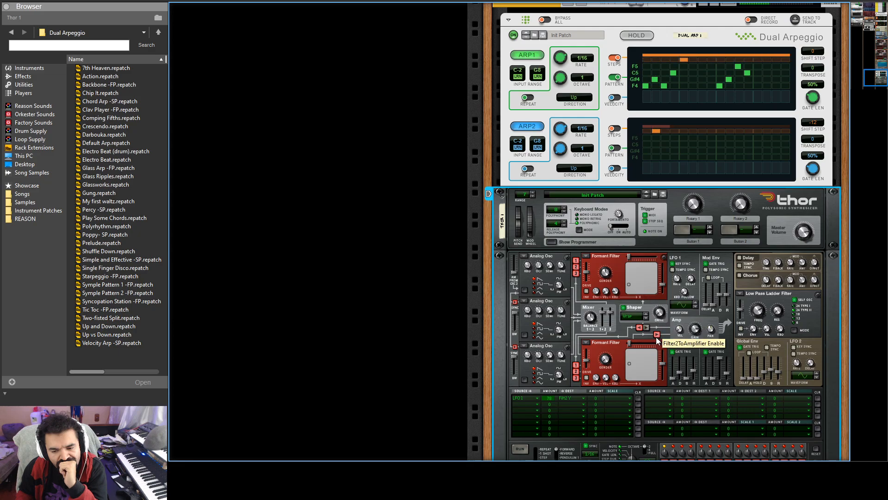
left_click(641, 329)
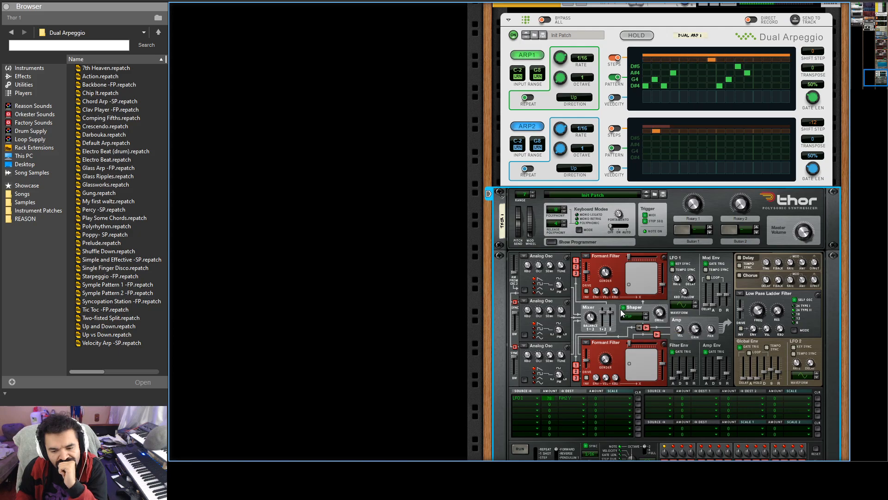
left_click(646, 315)
left_click(647, 315)
left_click(646, 315)
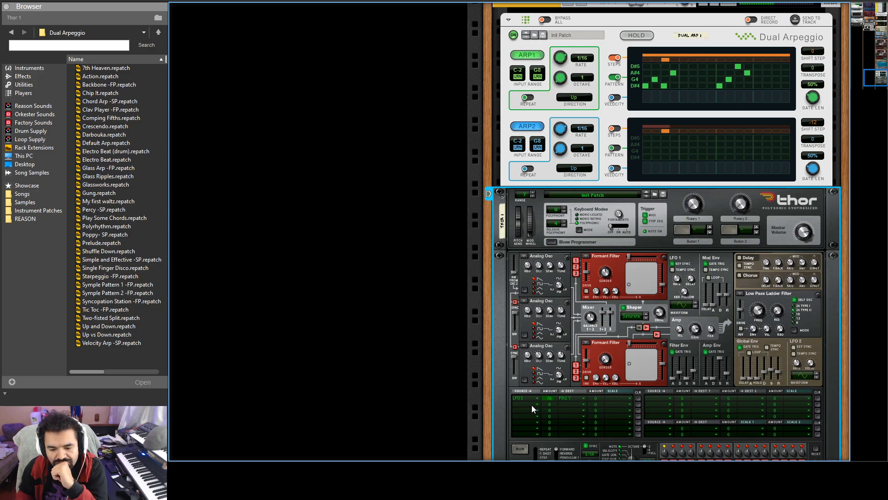
Assign LFO 2 to modulate Amp Pan in the second modulation row, and adjust its amount and LFO 2's rate.
left_click(594, 329)
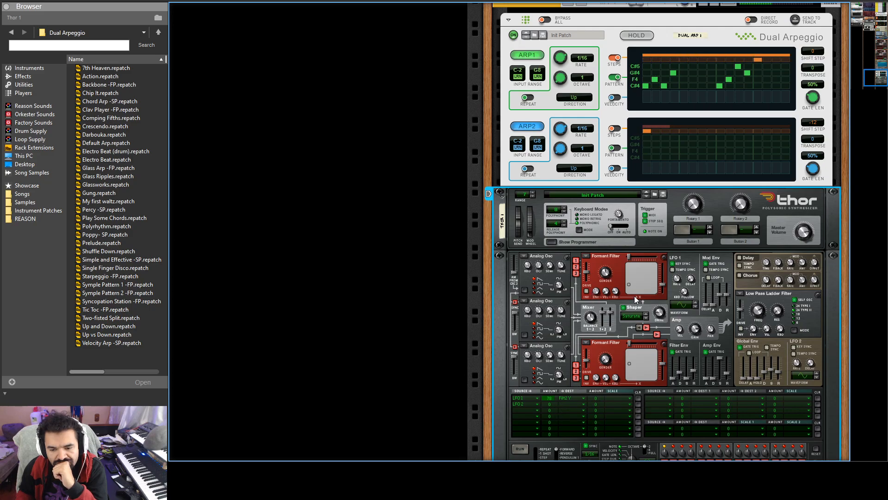
left_click(679, 263)
left_click_drag(554, 403, 554, 398)
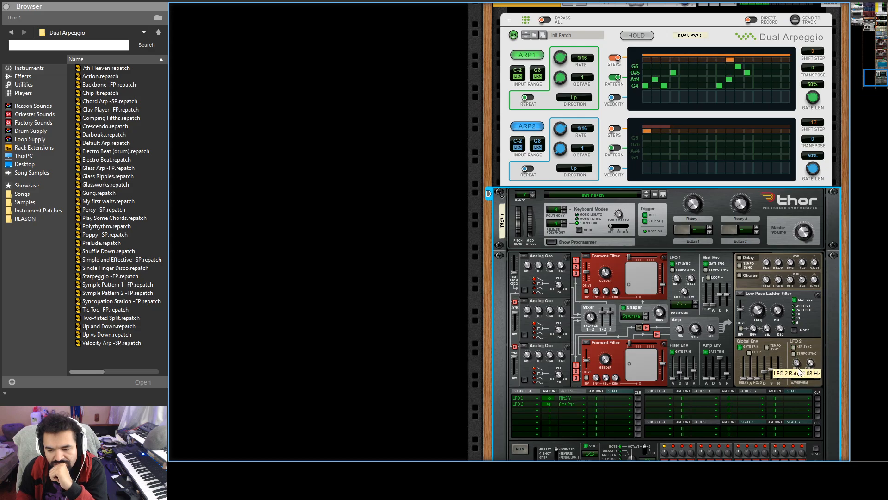
left_click_drag(799, 371, 796, 371)
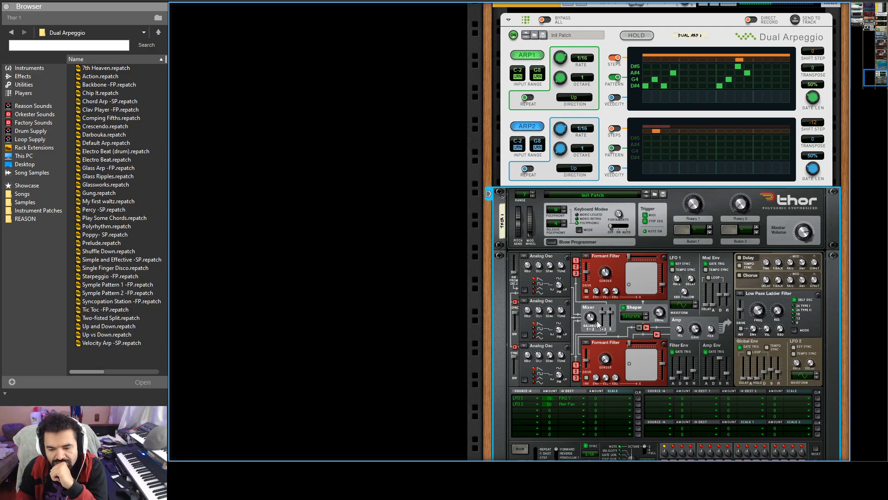
scroll(618, 340, "up", 5)
scroll(617, 343, "up", 15)
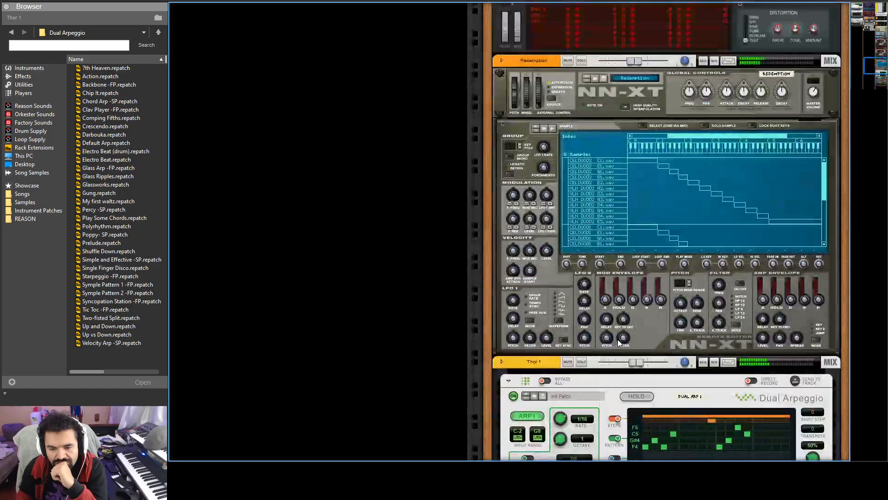
scroll(618, 339, "up", 15)
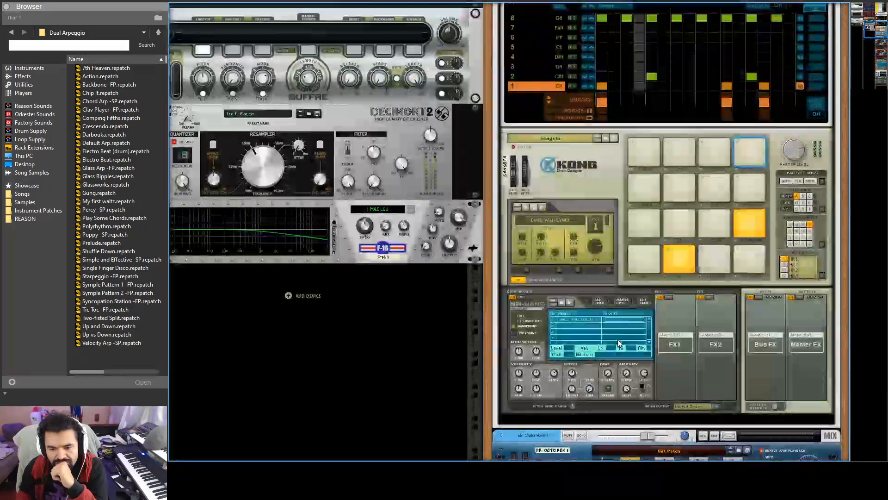
scroll(618, 339, "down", 20)
scroll(612, 306, "down", 12)
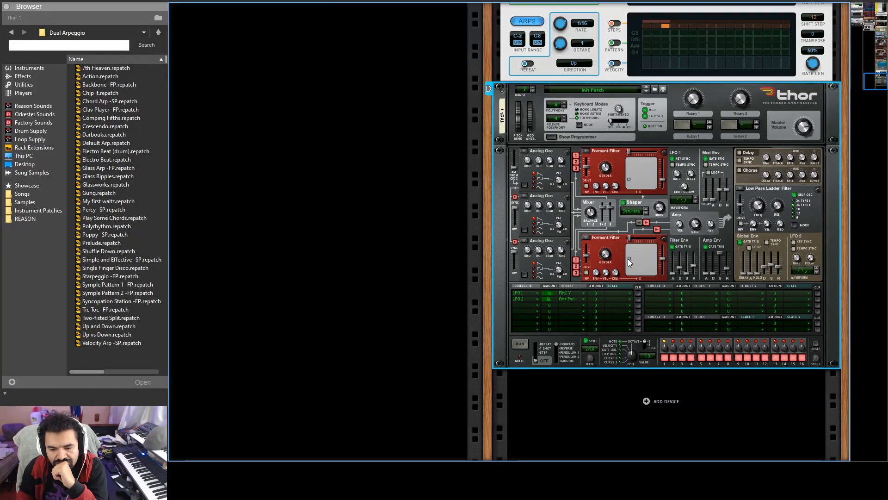
Raise the amount of LFO 1's modulation of Filter 2 Y in the first modulation row to 100.
mouse_move(550, 293)
left_mouse_down()
mouse_move(544, 259)
mouse_move(556, 287)
left_mouse_up()
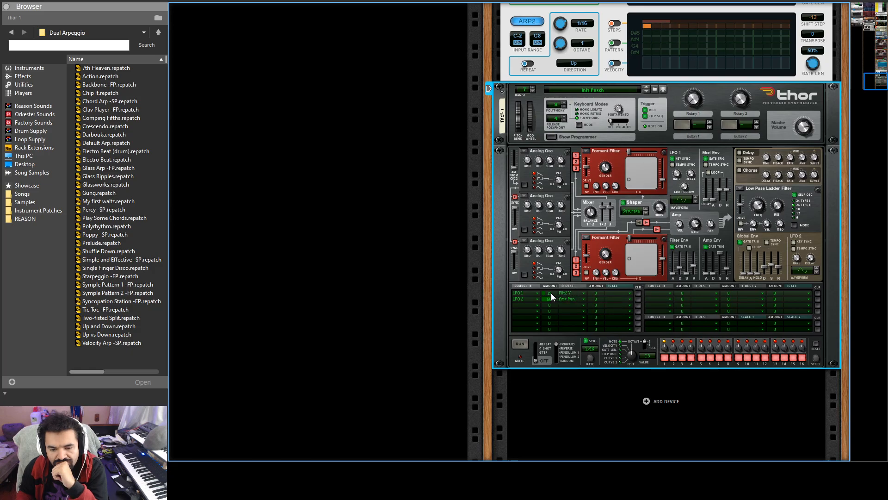
left_click_drag(550, 294, 551, 288)
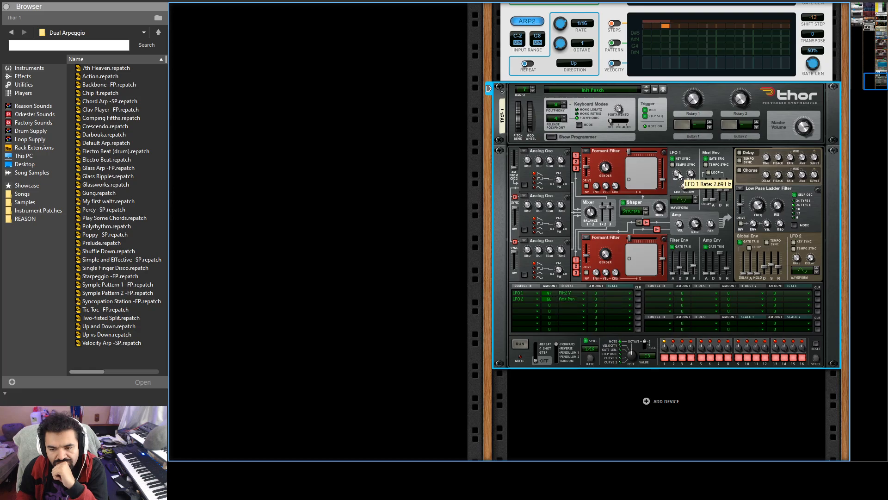
scroll(678, 176, "down", 2)
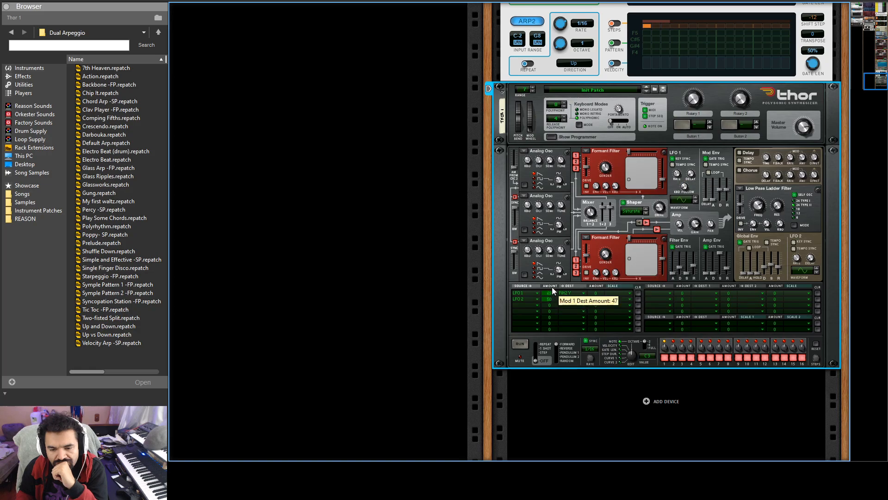
left_click_drag(551, 293, 547, 250)
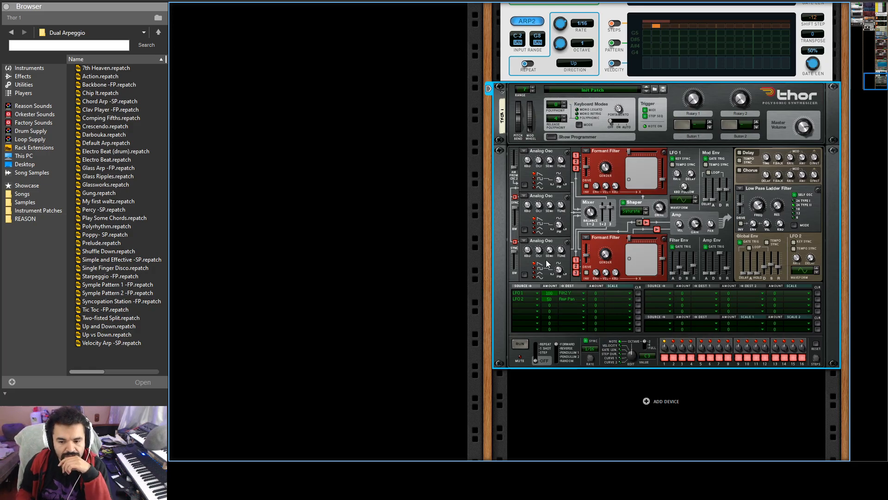
Enable send 8 to Decimort2 on the Thor 1 mixer channel and lower that channel's fader slightly.
scroll(574, 299, "up", 5)
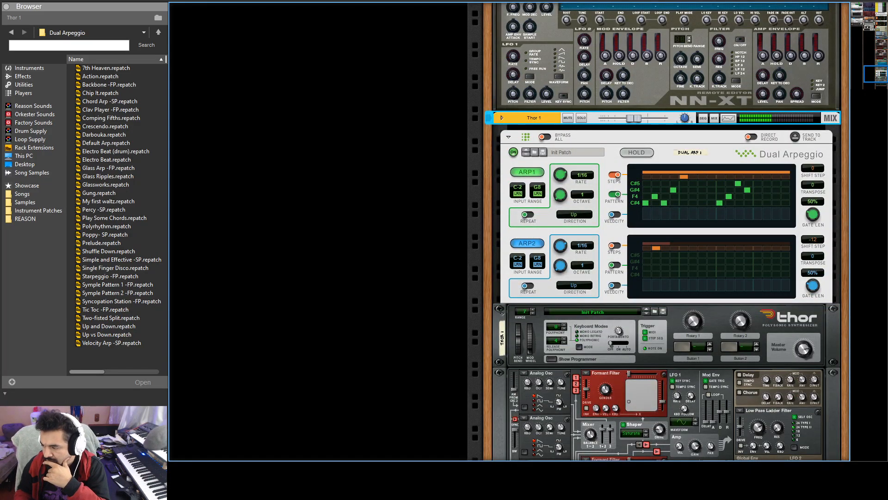
key("F5")
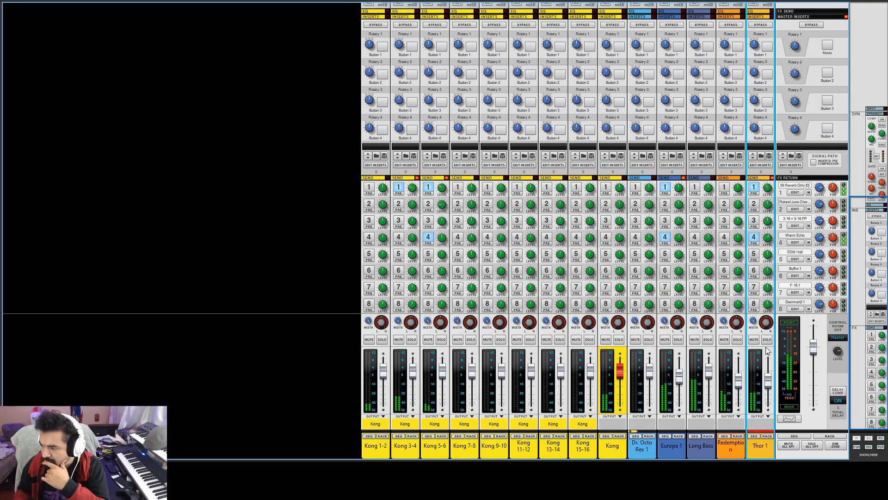
left_click(754, 305)
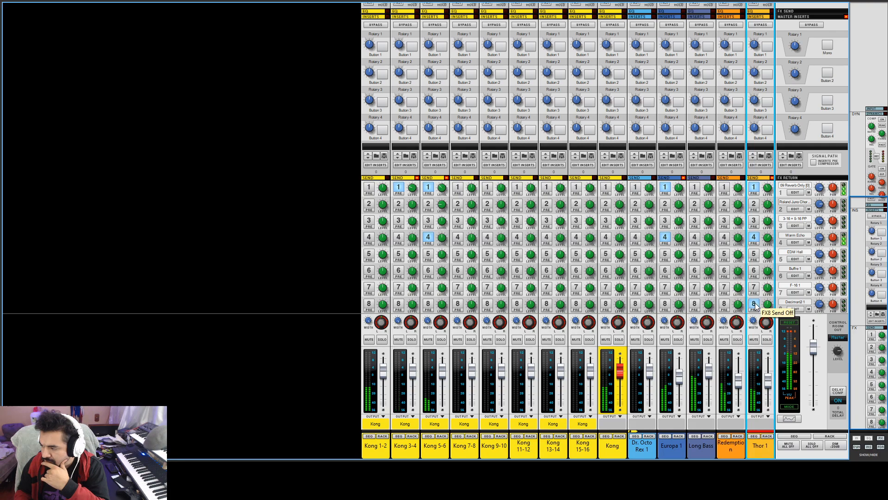
left_click_drag(768, 382, 769, 385)
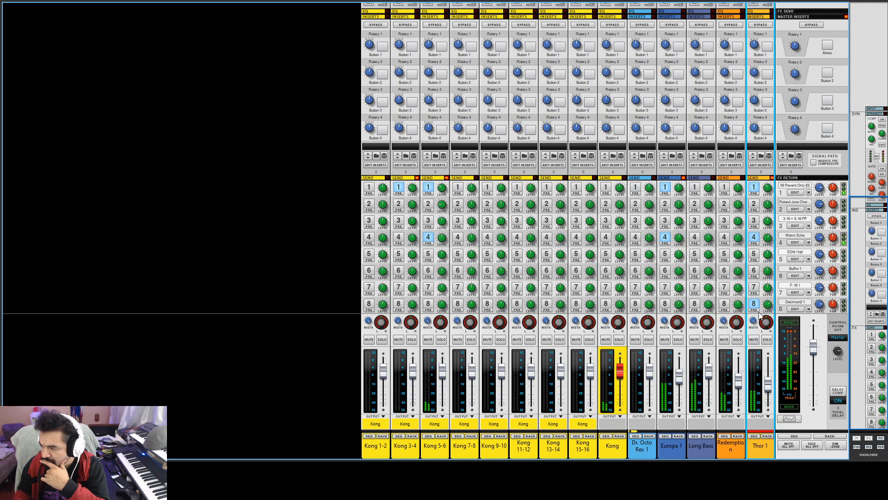
Rebalance the mixer: raise Redemption to about -6.87 dB, set Thor 1 to about -15.37 dB, raise Europa 1 slightly and lower Kong 5-6.
left_click(738, 385)
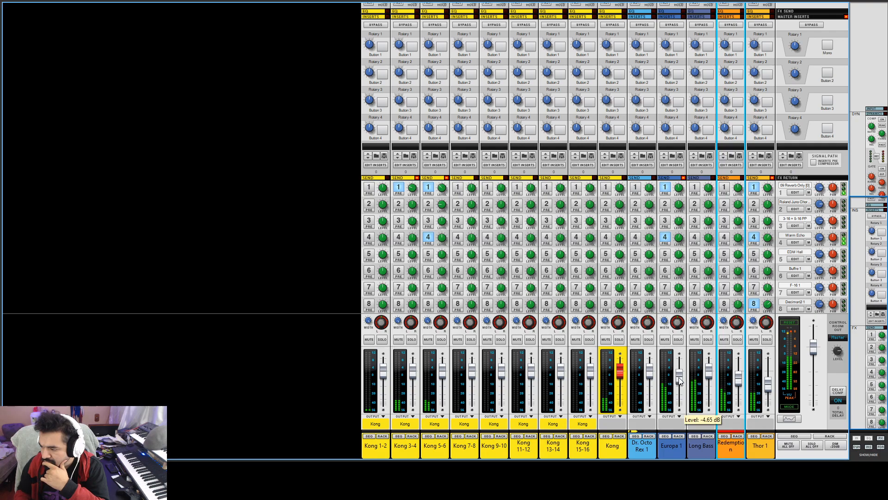
left_click(768, 389)
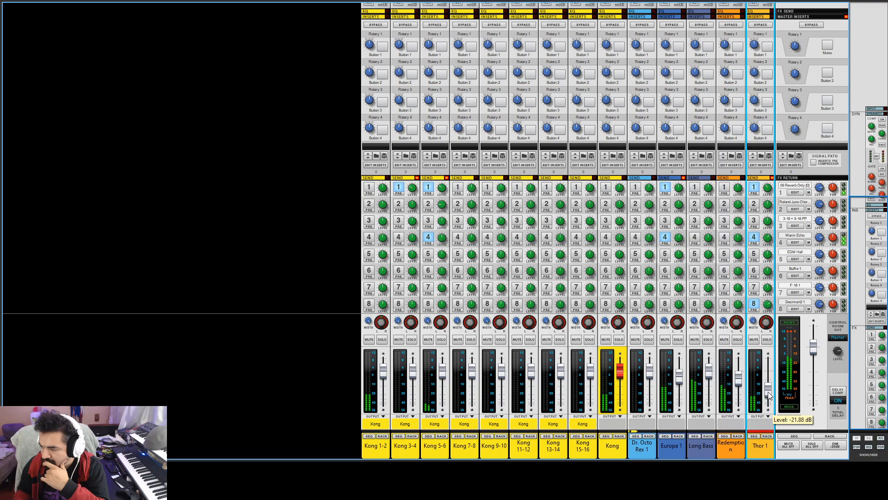
left_click_drag(769, 394, 769, 388)
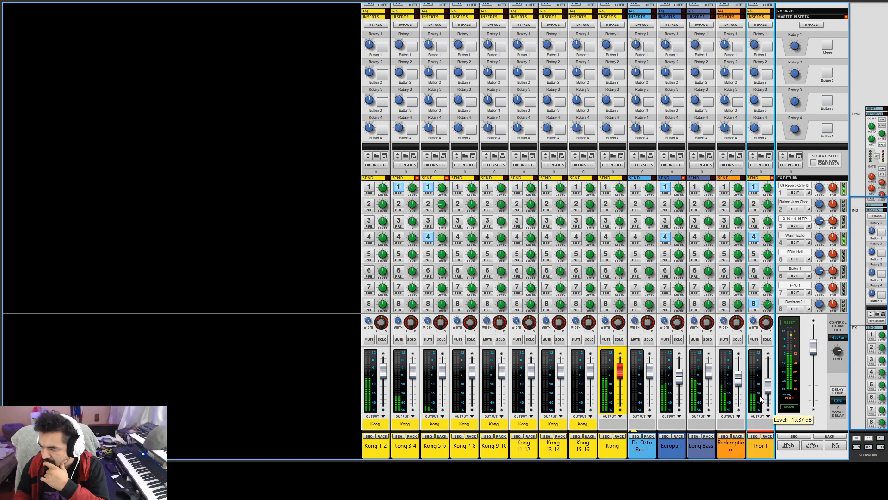
left_click(739, 388)
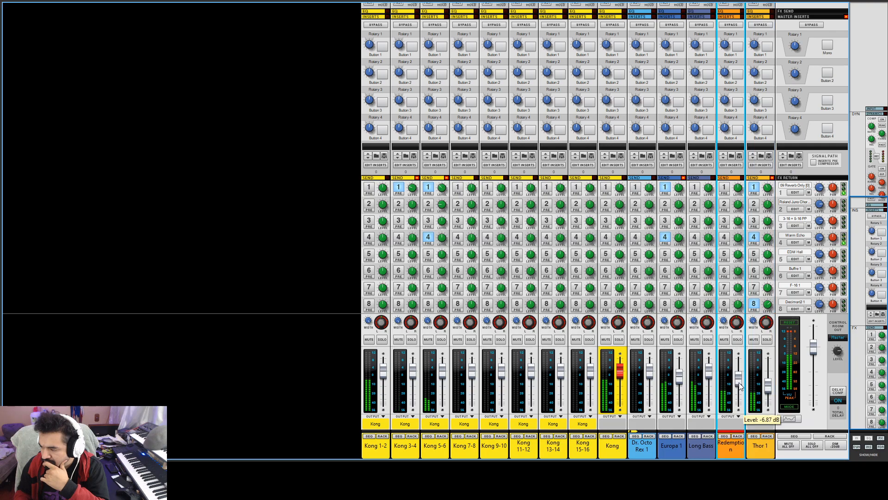
left_click(684, 382)
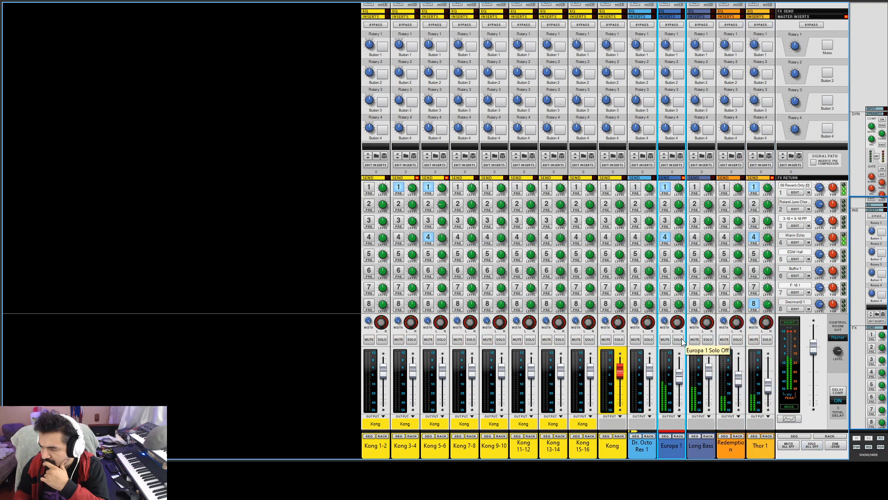
left_click_drag(683, 386, 681, 382)
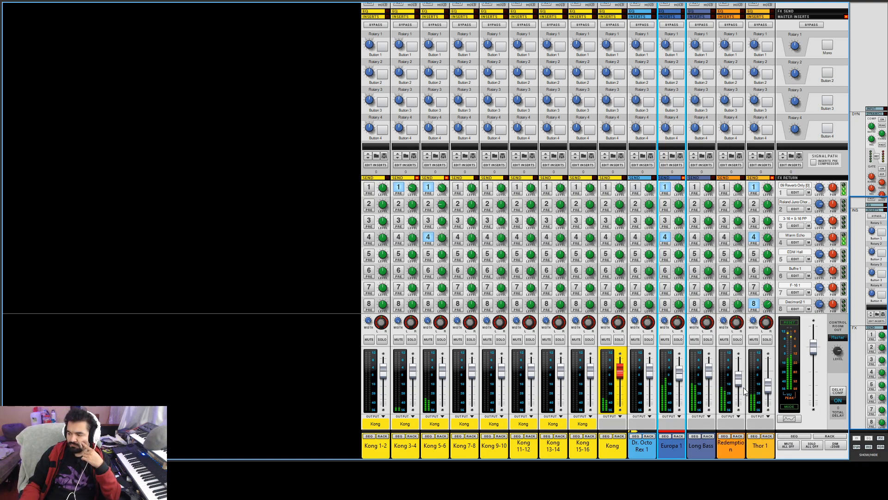
left_click_drag(441, 375, 447, 380)
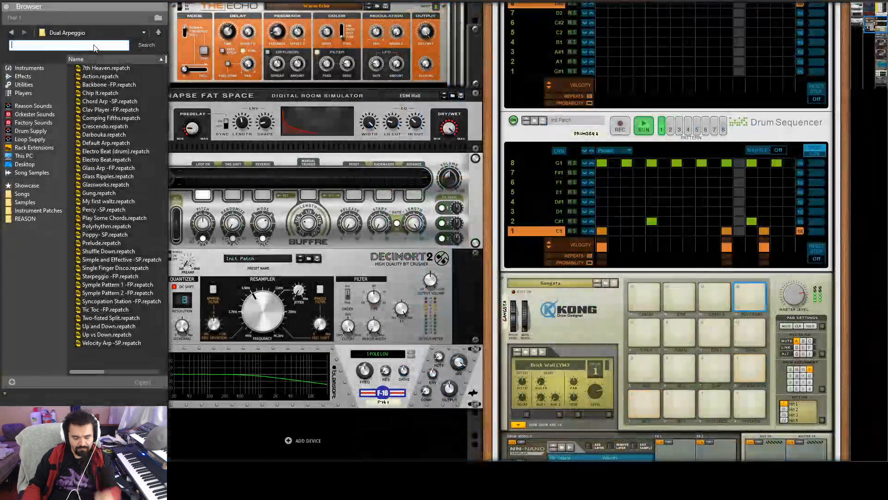
Search the Factory Sounds for "tamb" and audition the Tamb_02b_085.rx2 loop.
left_click(33, 122)
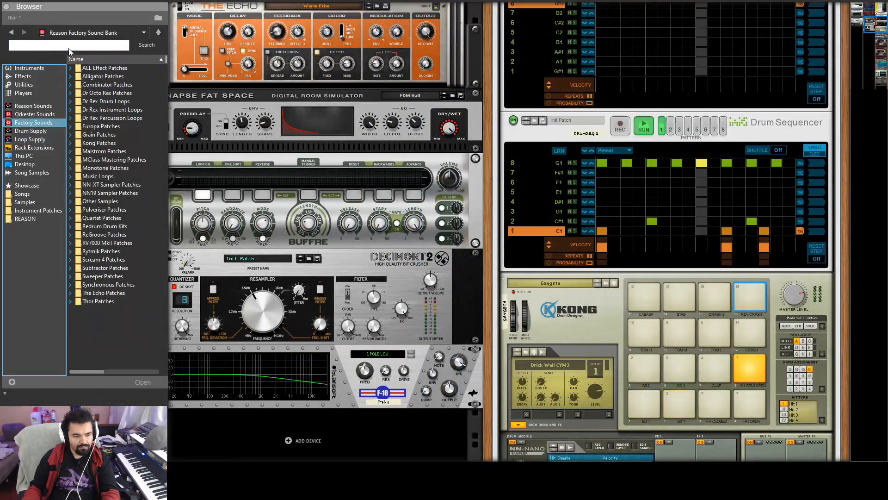
type("tamb")
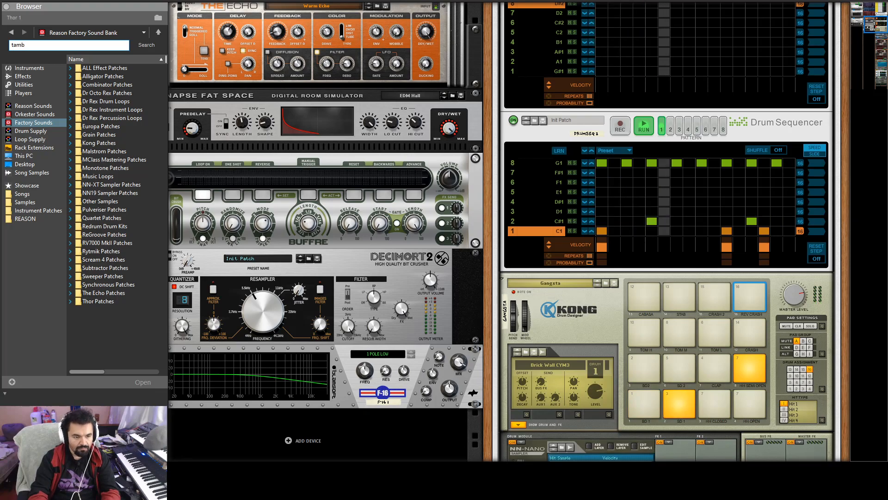
key("Return")
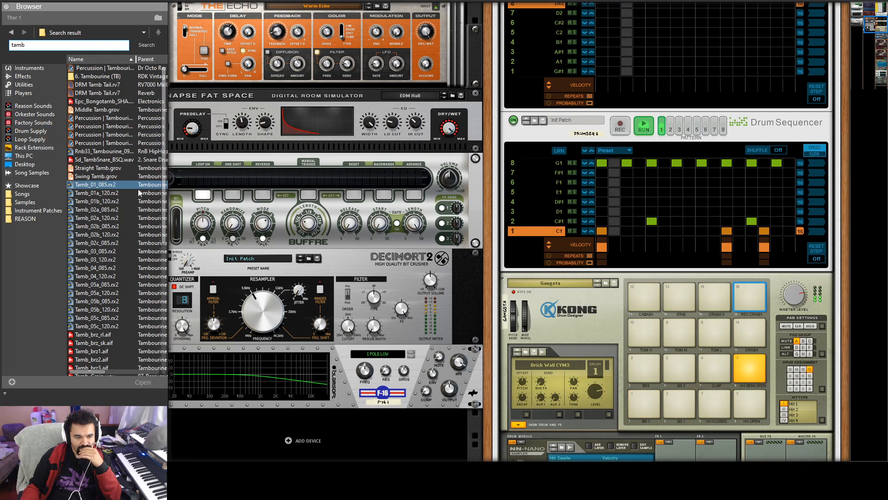
left_click(133, 242)
left_click(96, 151)
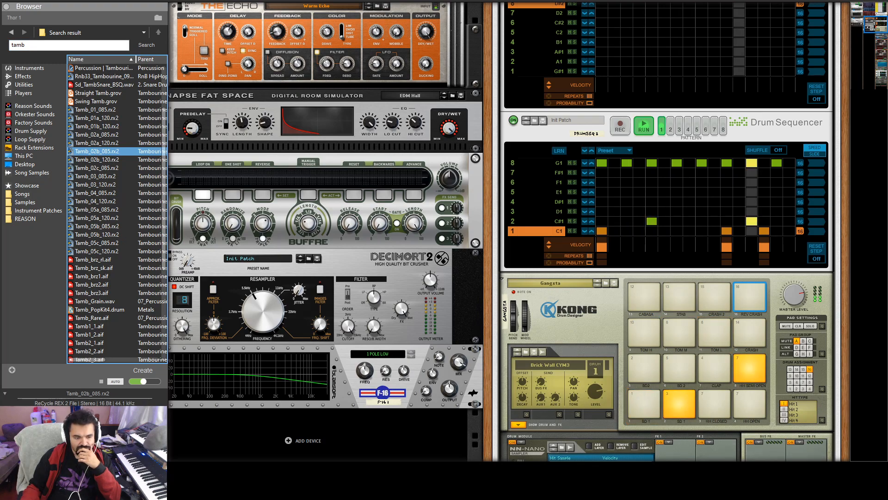
Load Tamb_02b_085.rx2 into the Dr. OctoRex and toggle its loop playback.
scroll(773, 375, "down", 6)
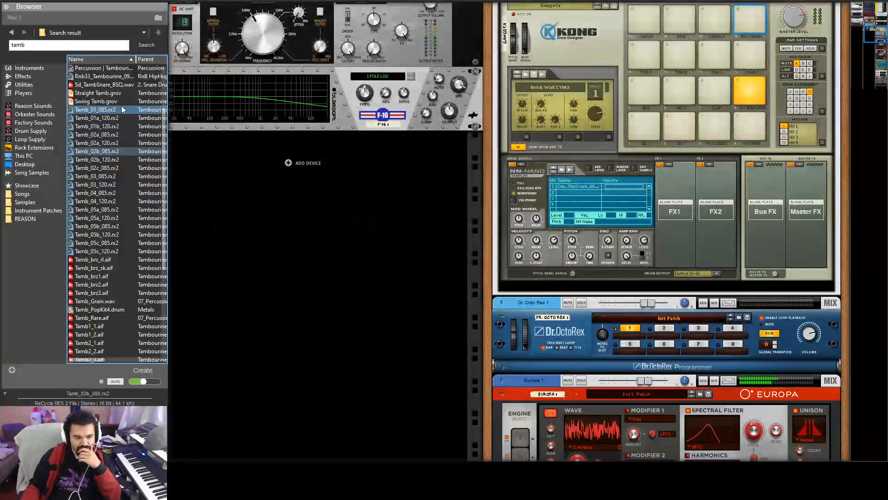
left_click_drag(110, 152, 596, 343)
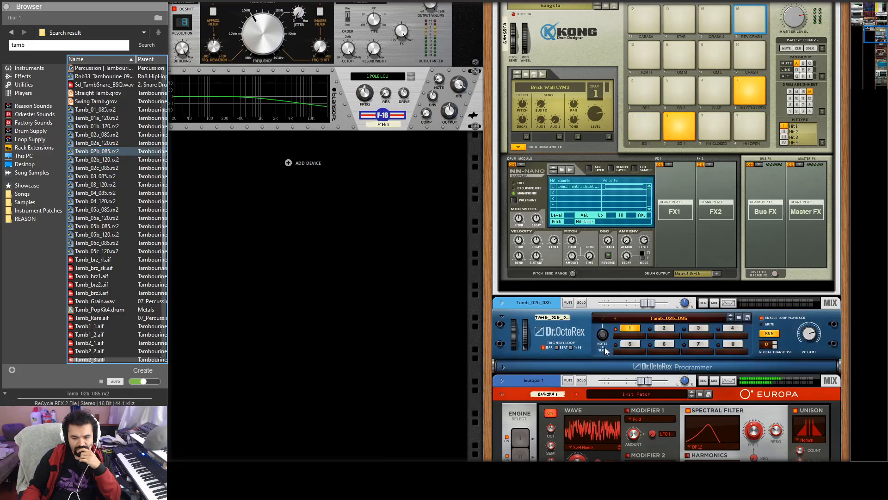
left_click(785, 330)
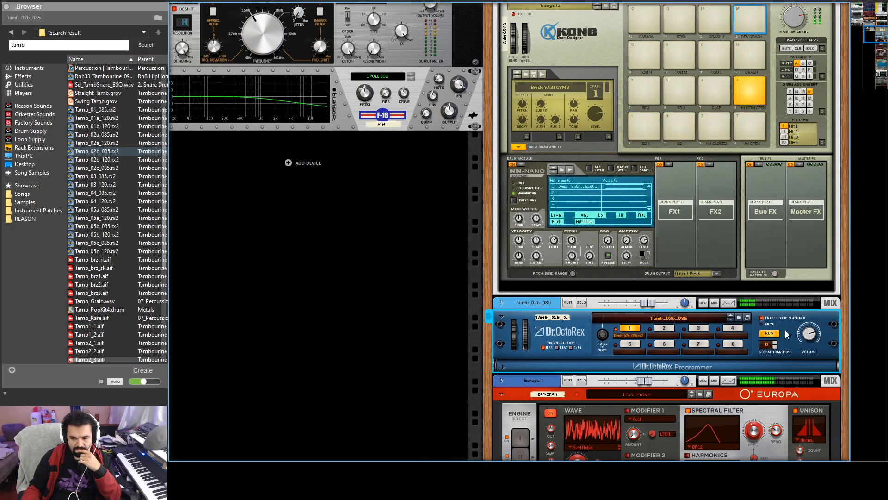
left_click(762, 317)
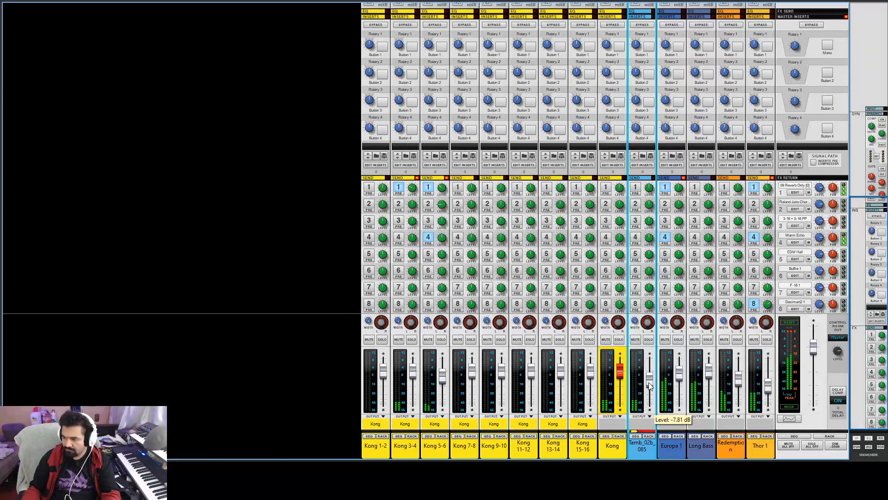
Enable send 1 on the Tamb_02b_085 channel, pan it to about 38, and adjust the pan of Kong 5-6.
left_click(635, 187)
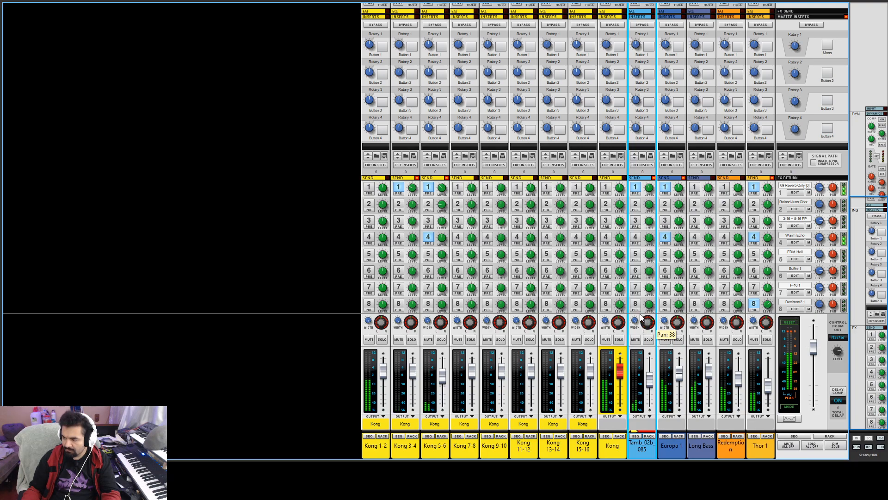
left_click(441, 326)
left_click_drag(440, 326, 442, 328)
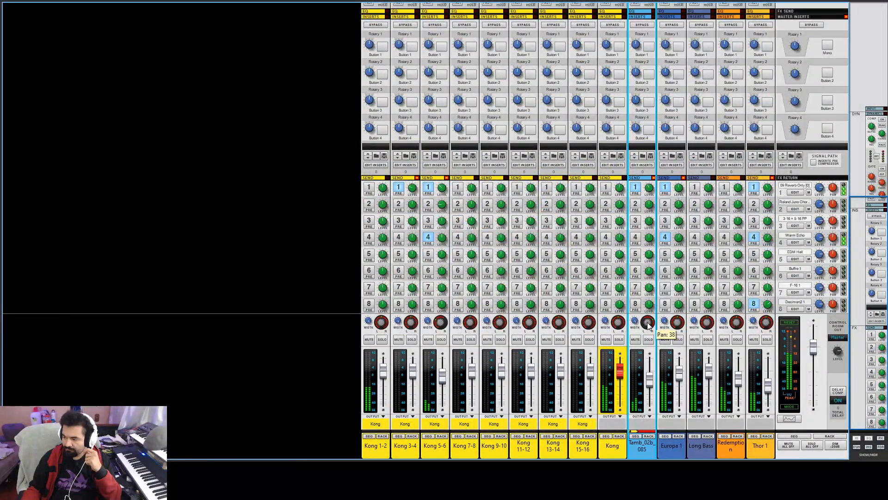
left_click_drag(648, 323, 647, 321)
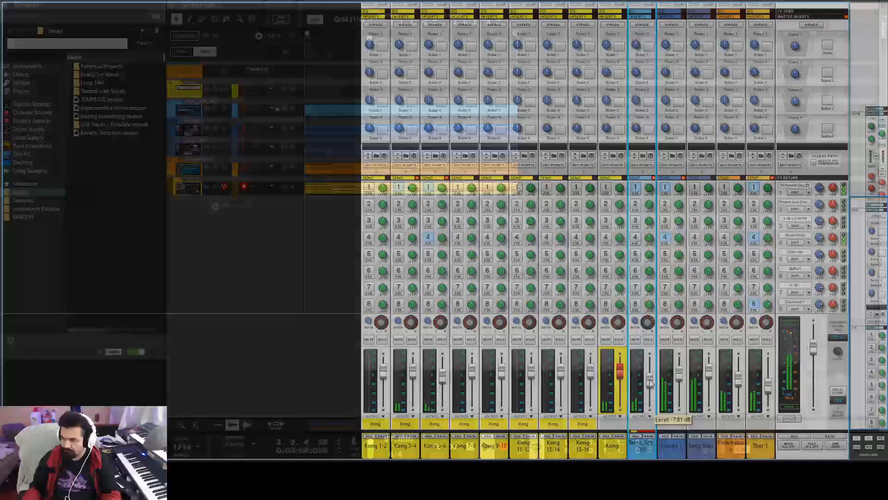
Lower the Tamb_02b_085 channel's fader slightly and return to the rack.
key("F5")
left_click_drag(650, 381, 650, 383)
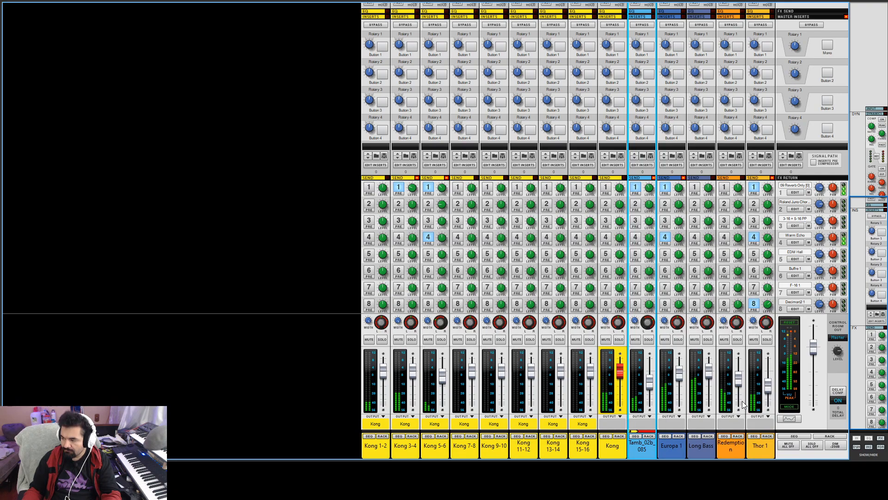
mouse_move(742, 403)
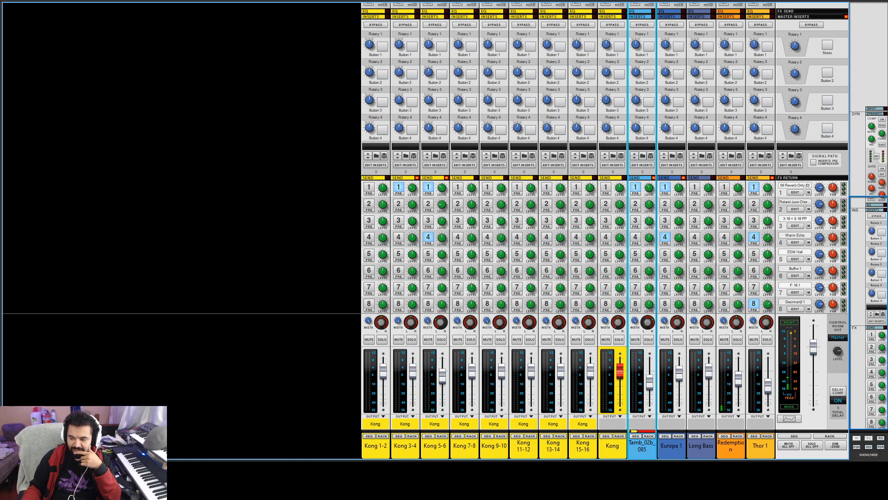
key("F6")
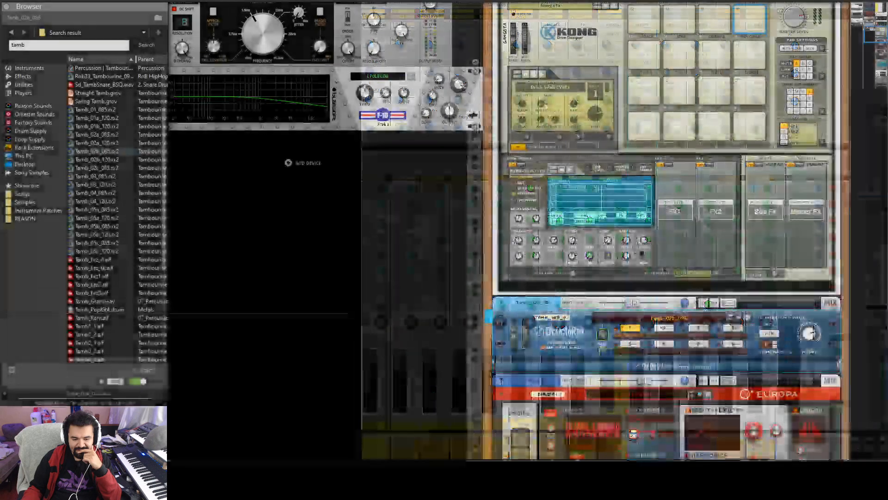
Audition the Thor 1 channel in solo while examining its Dual Arpeggio and Thor synth settings, and switch solo back off.
scroll(656, 405, "down", 15)
scroll(664, 406, "down", 10)
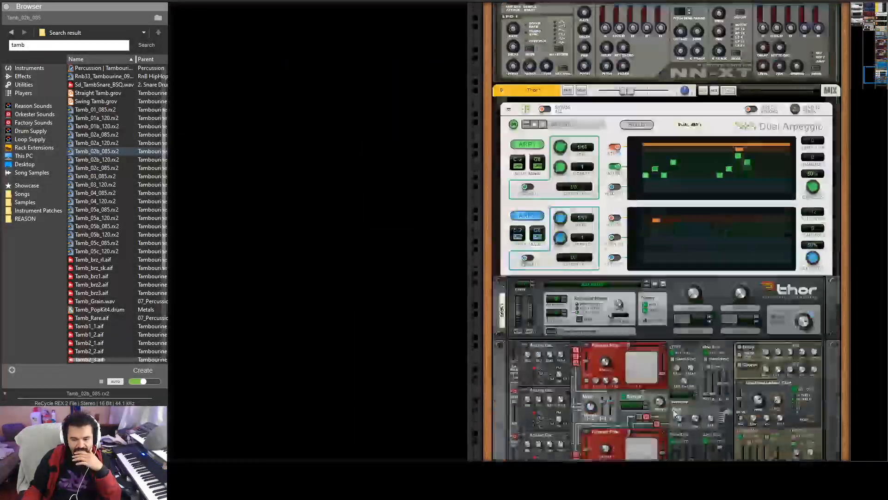
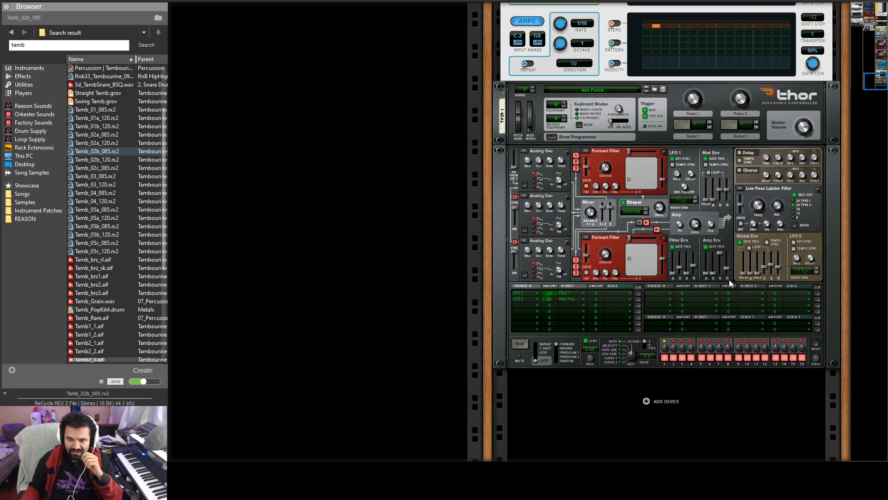
scroll(633, 126, "up", 5)
left_click(583, 63)
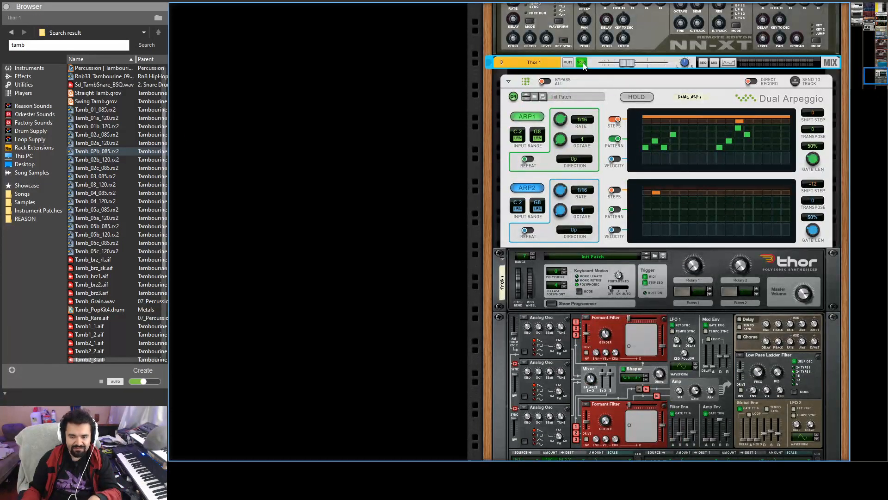
scroll(598, 200, "down", 3)
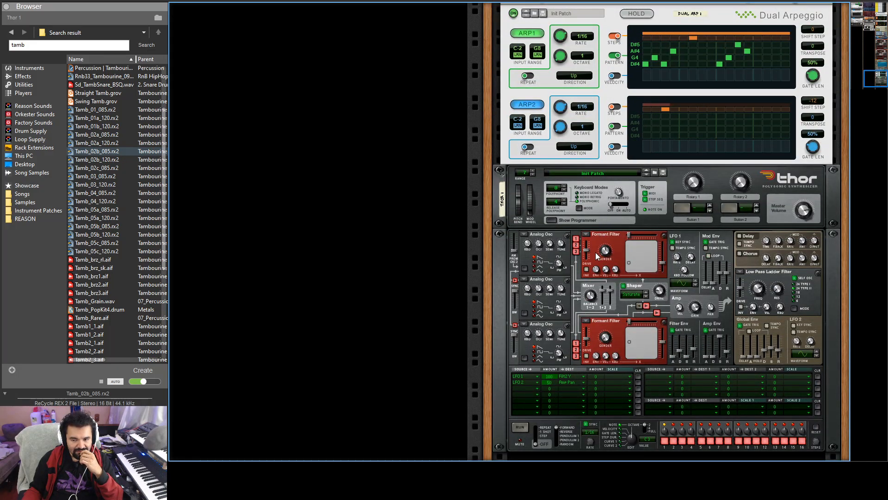
scroll(509, 260, "down", 1)
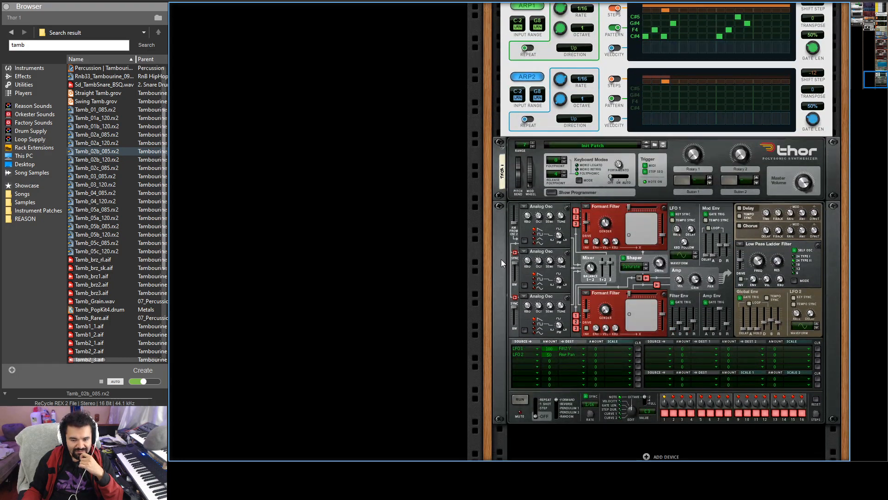
scroll(501, 259, "down", 1)
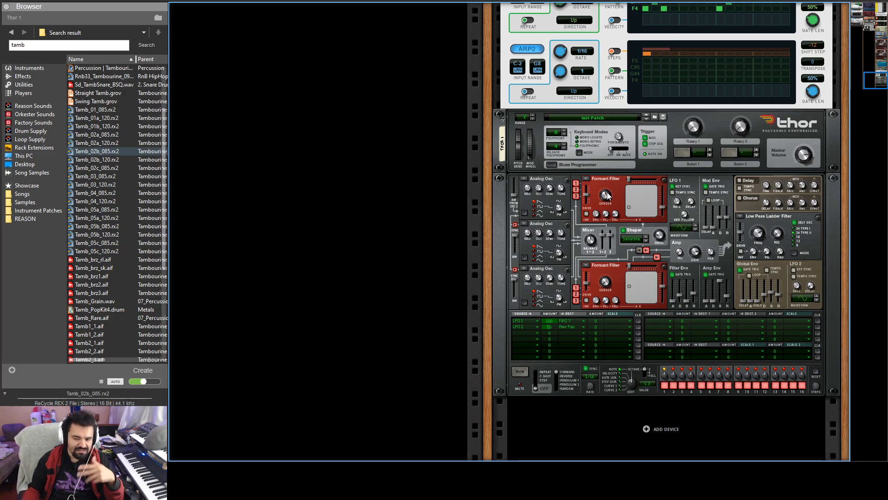
scroll(634, 274, "up", 5)
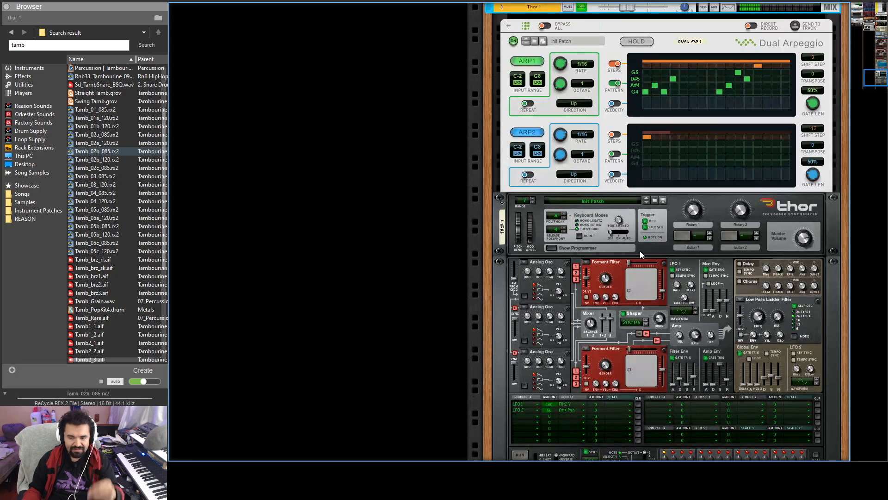
left_click(581, 62)
scroll(553, 273, "down", 6)
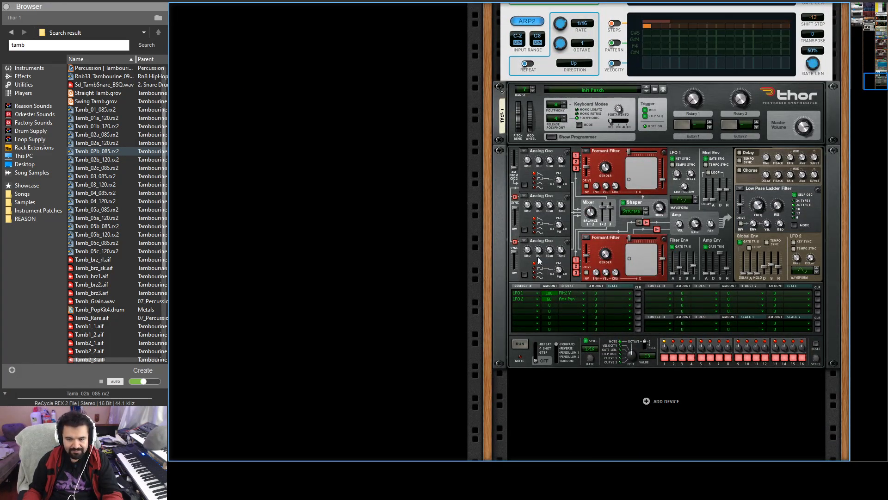
scroll(572, 249, "up", 1)
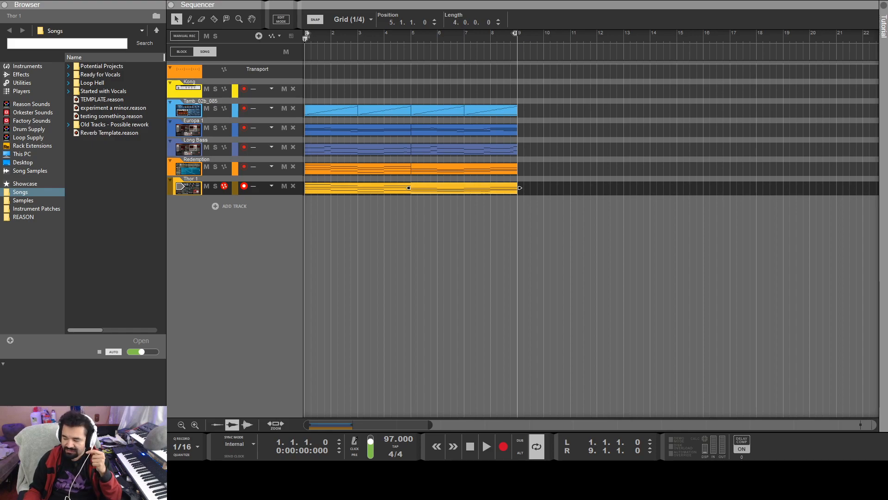
Examine the loop slices and settings in the Dr.OctoRex programmer of the Tamb_02b_085 device, and fold the programmer away.
key("F5")
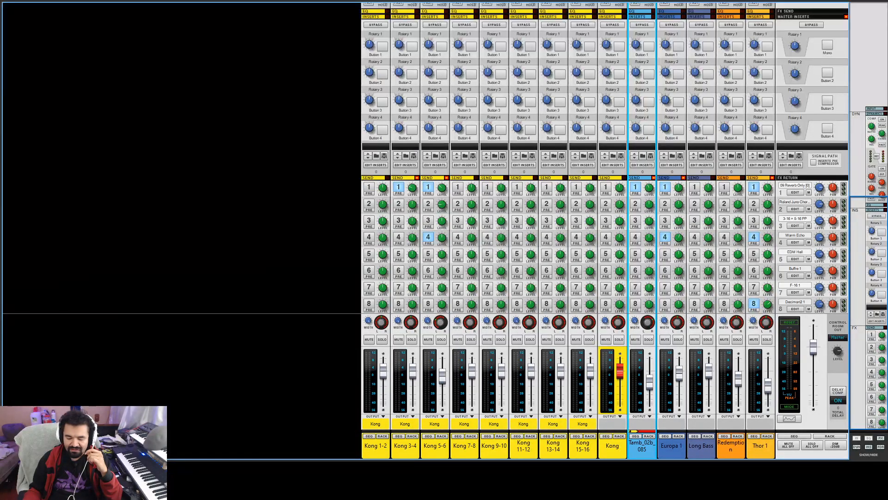
key("F6")
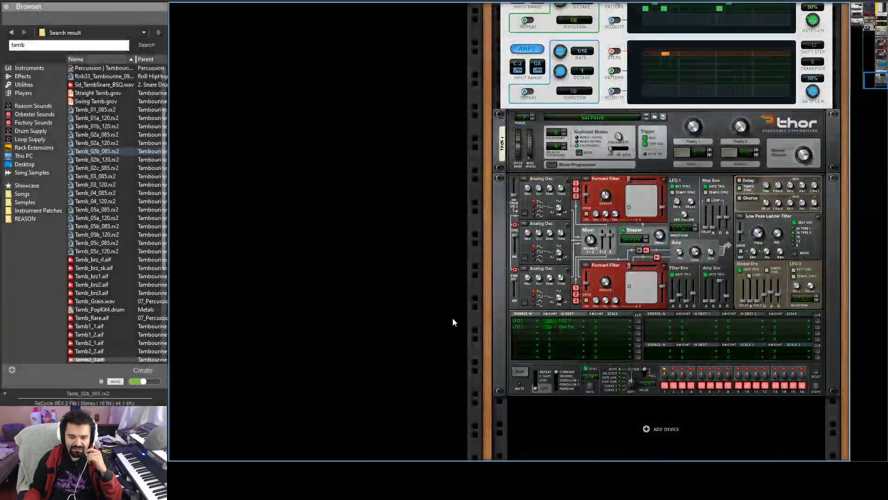
scroll(453, 317, "up", 10)
scroll(452, 317, "up", 10)
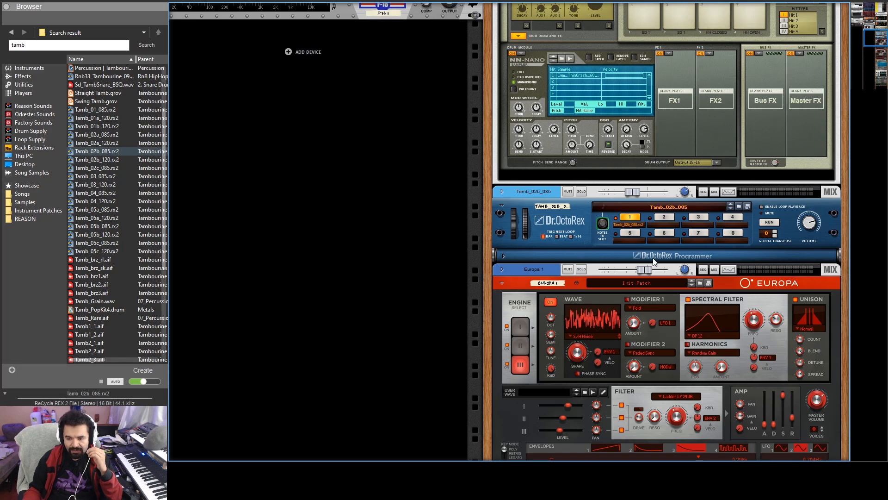
left_click(503, 255)
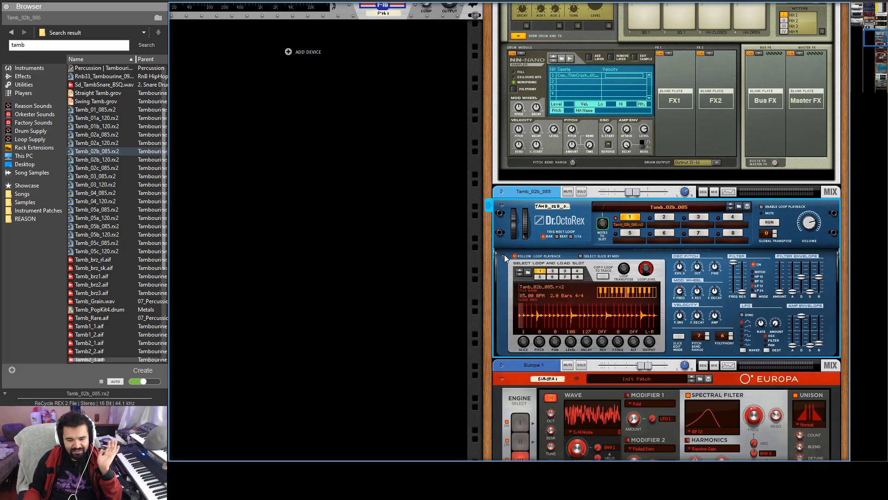
left_click(505, 255)
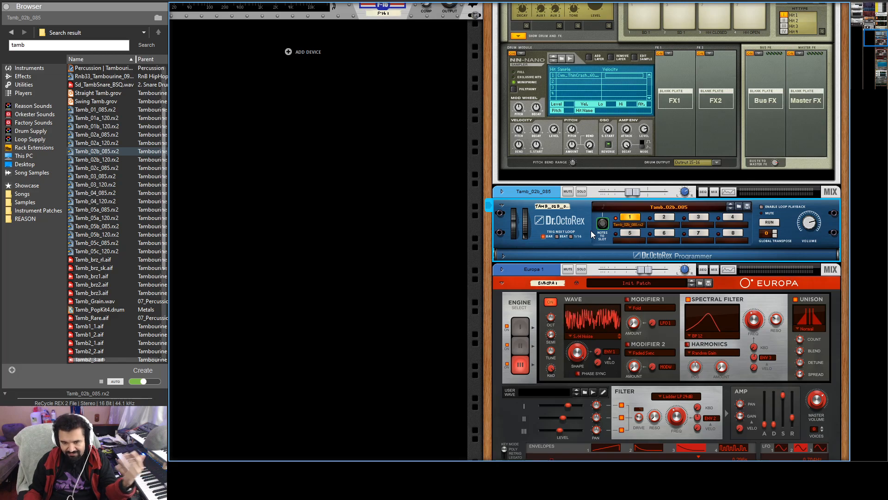
Review the rack's instruments: the Europa synths, the Redemption NN-XT, the Thor 1 arpeggio chain, and the Kong drums with their sequencer.
scroll(590, 231, "down", 10)
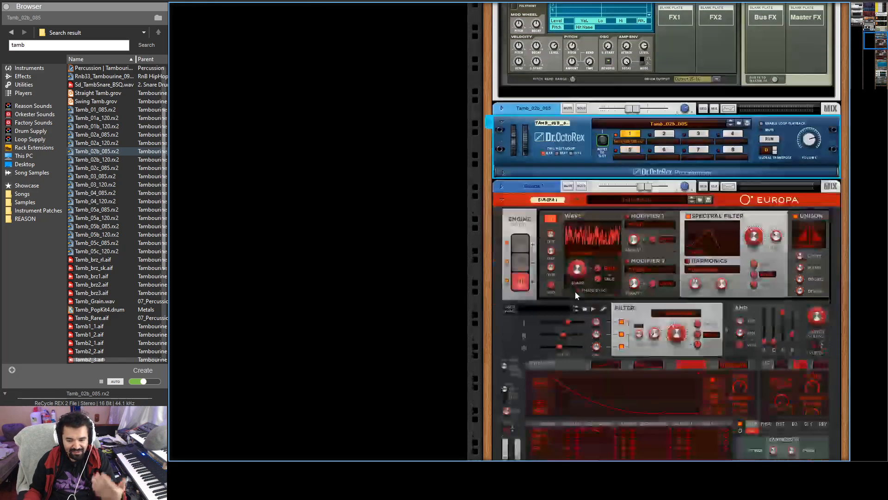
scroll(596, 294, "up", 7)
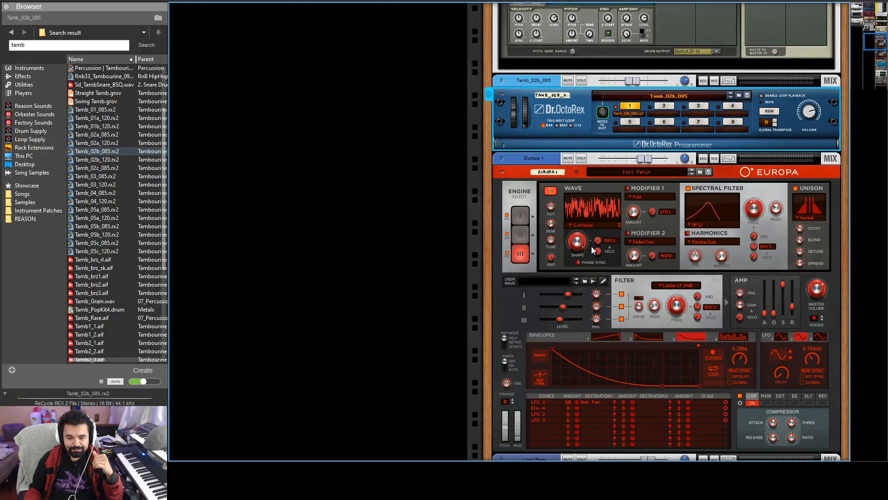
scroll(597, 252, "up", 3)
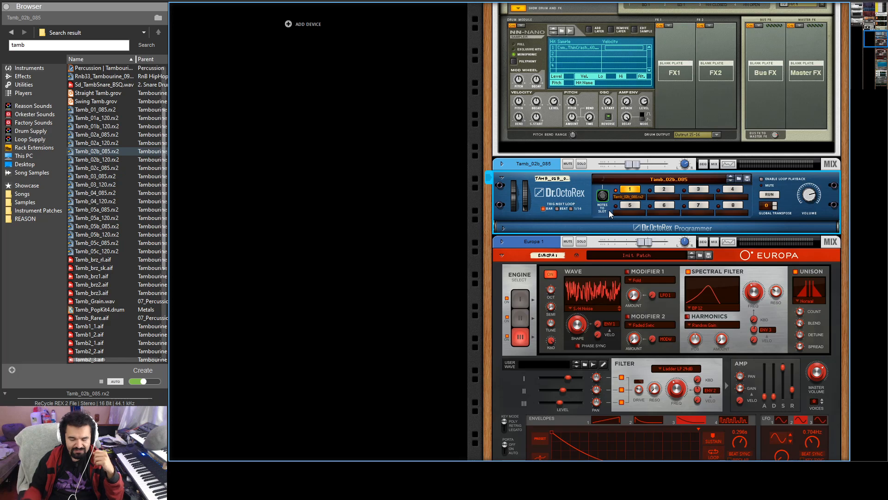
scroll(584, 220, "down", 3)
scroll(584, 220, "down", 15)
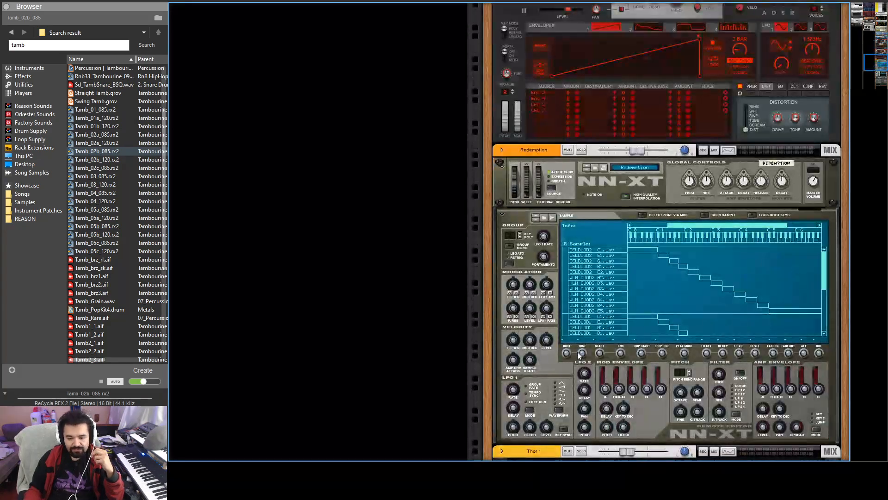
scroll(600, 365, "up", 6)
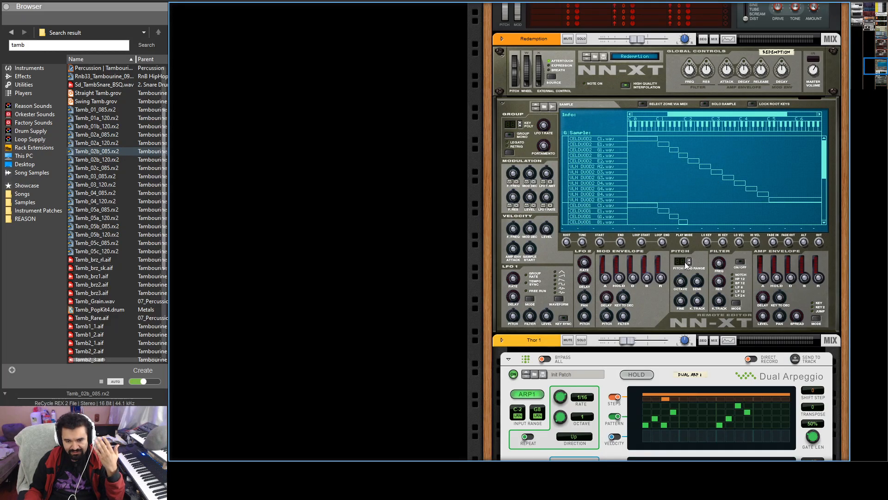
scroll(651, 264, "down", 8)
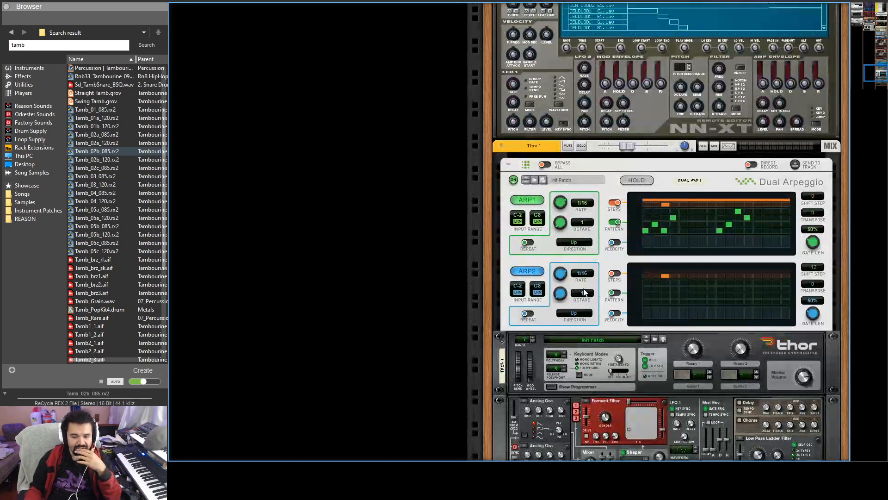
scroll(607, 276, "down", 1)
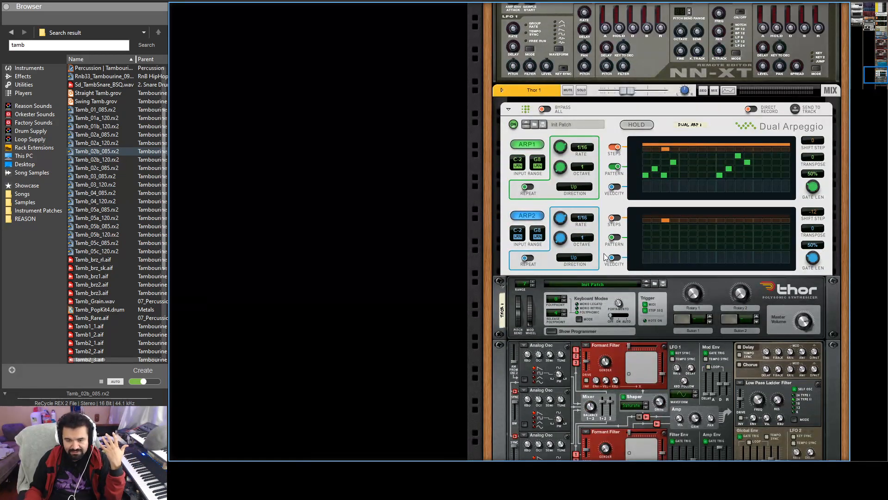
scroll(613, 242, "down", 3)
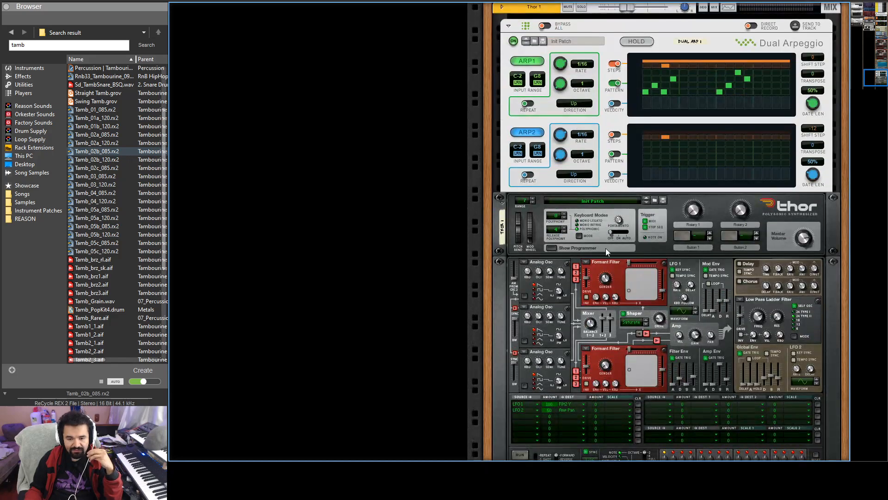
scroll(609, 304, "up", 2)
scroll(609, 302, "down", 4)
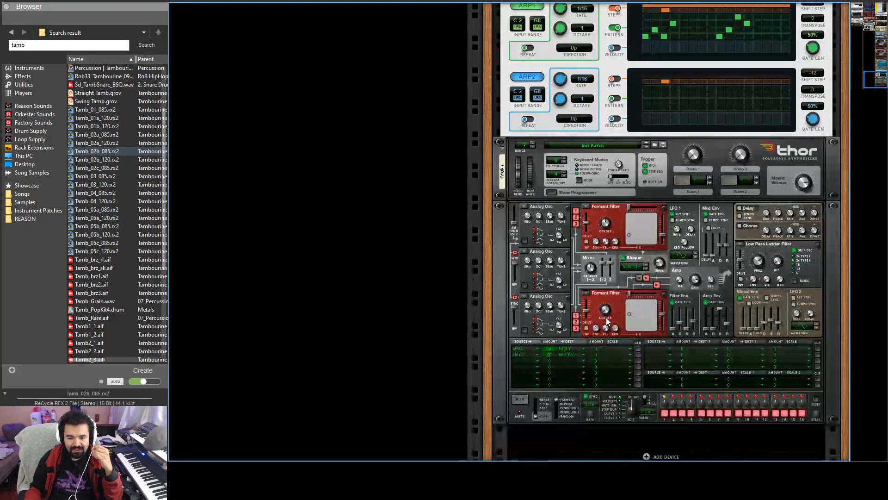
scroll(506, 290, "up", 4)
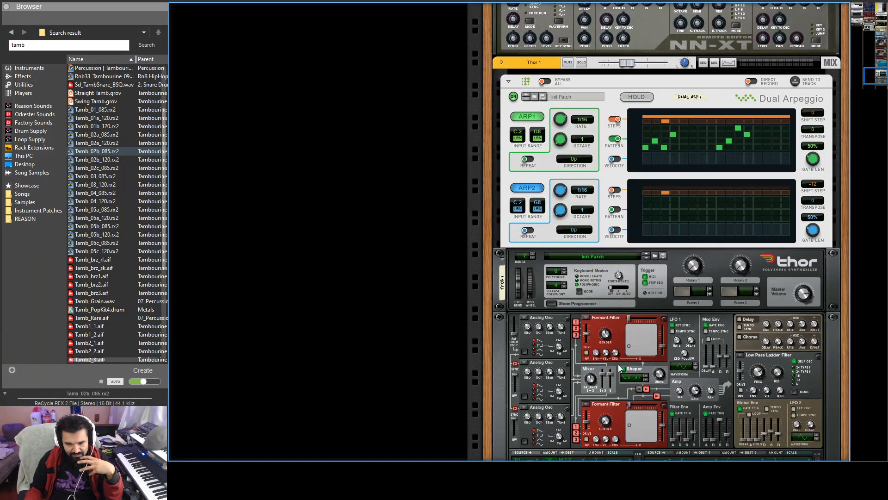
scroll(615, 362, "down", 4)
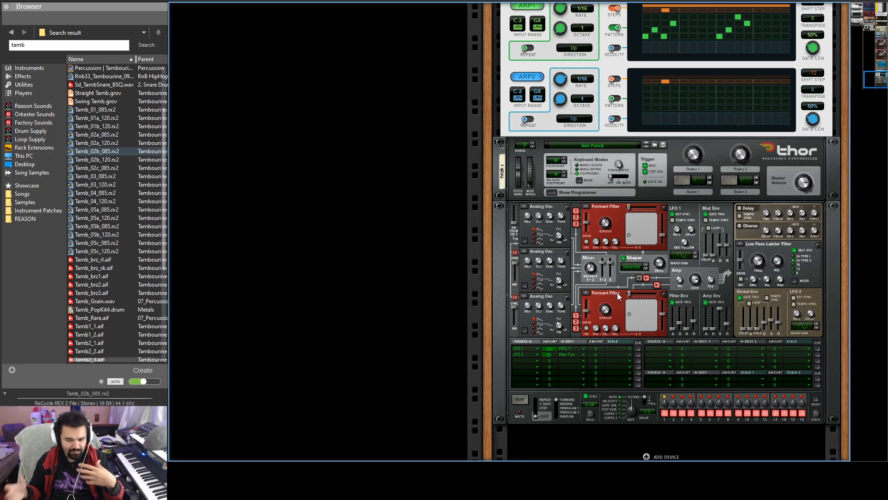
scroll(617, 293, "up", 20)
scroll(618, 262, "up", 5)
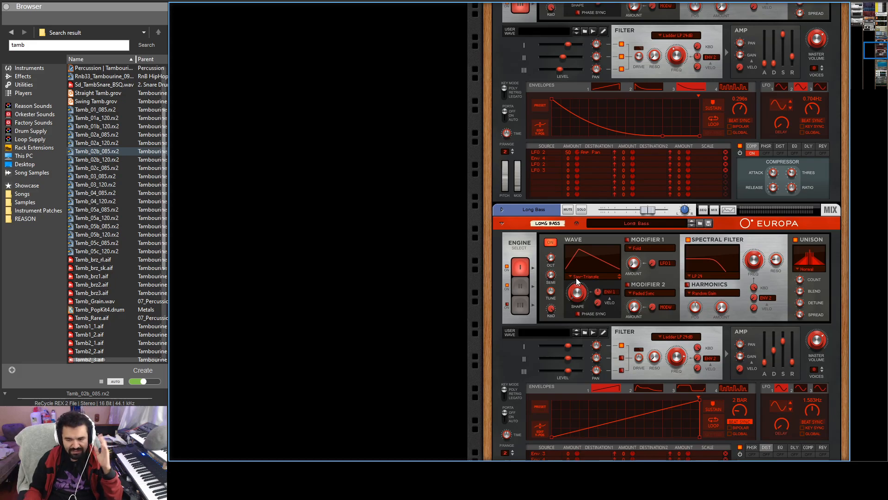
scroll(620, 278, "up", 12)
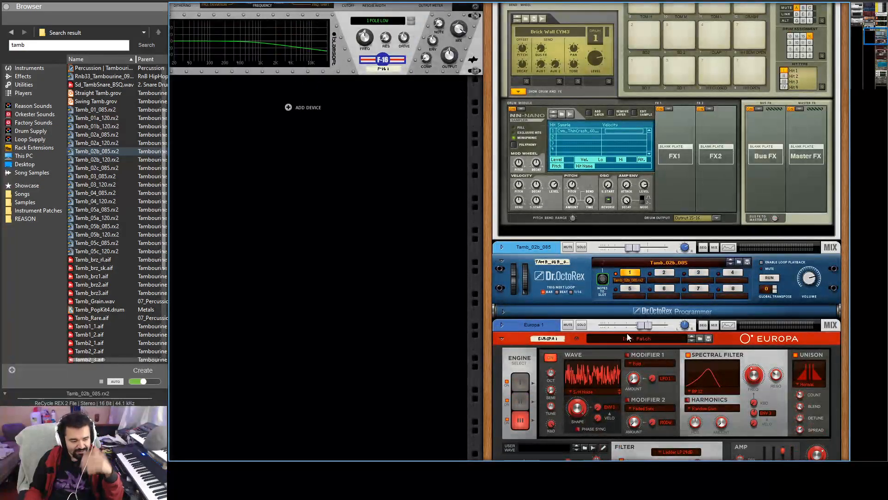
scroll(625, 317, "up", 15)
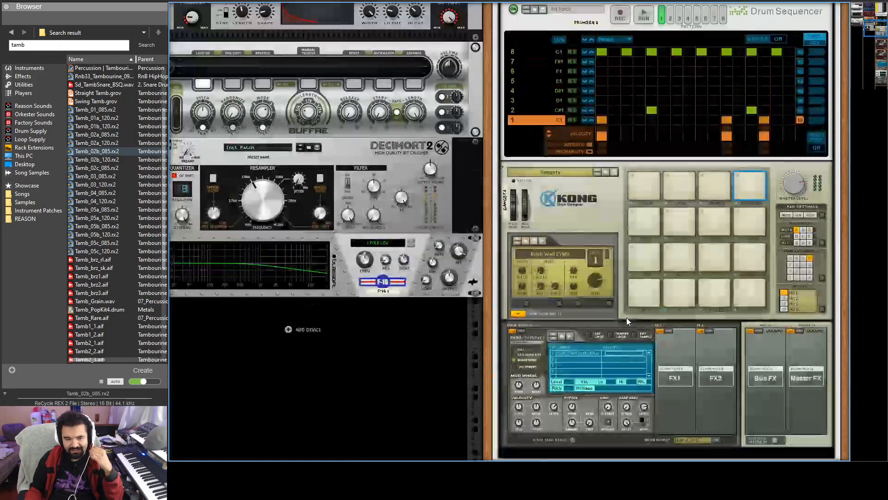
scroll(634, 319, "down", 15)
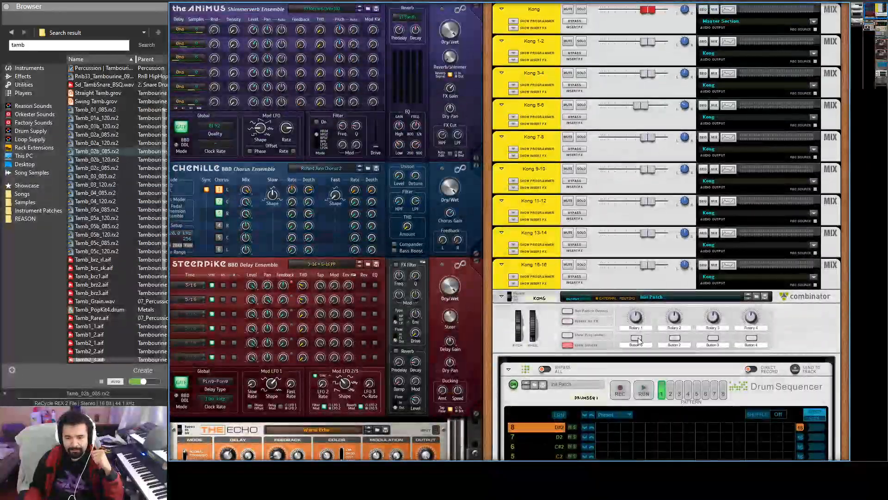
scroll(596, 334, "up", 2)
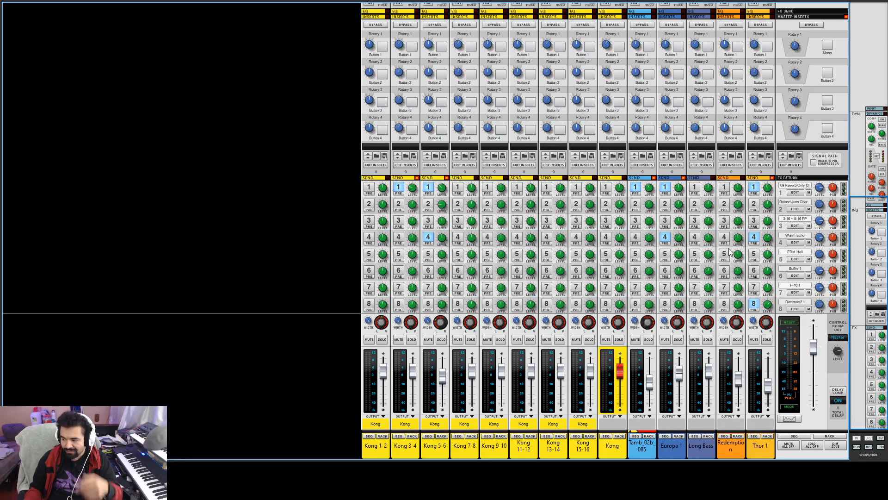
Solo the Redemption channel in the mixer and turn on its FX1 reverb send, adjusting the send level.
left_click(738, 339)
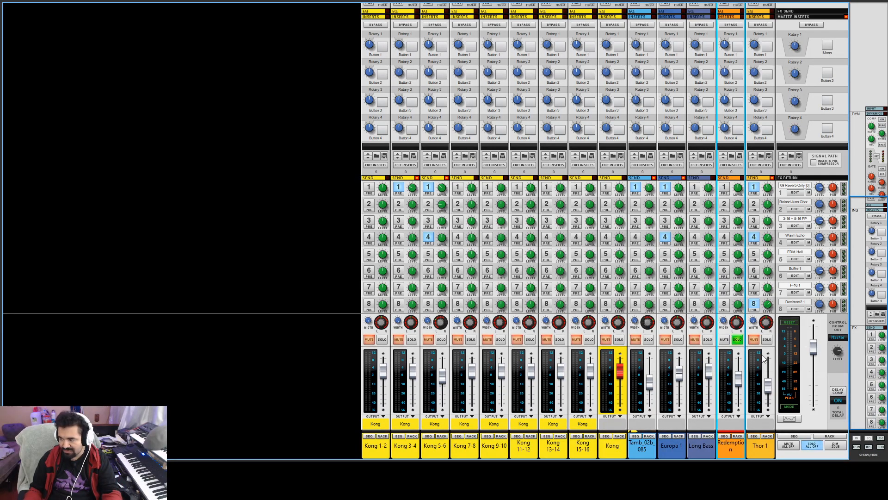
left_click(725, 189)
left_click_drag(735, 189, 724, 185)
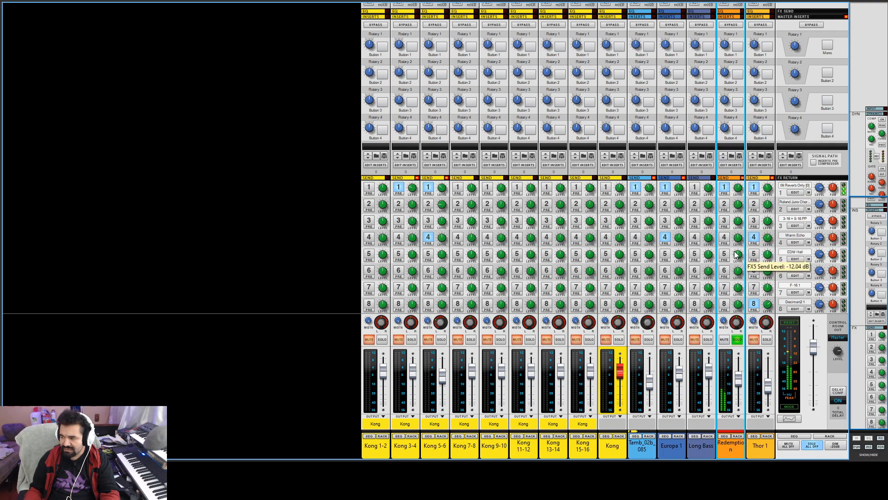
Try out further effect sends on the Redemption channel, including FX8 at a send level of -2.46 dB.
left_click(725, 239)
left_click_drag(737, 250, 732, 246)
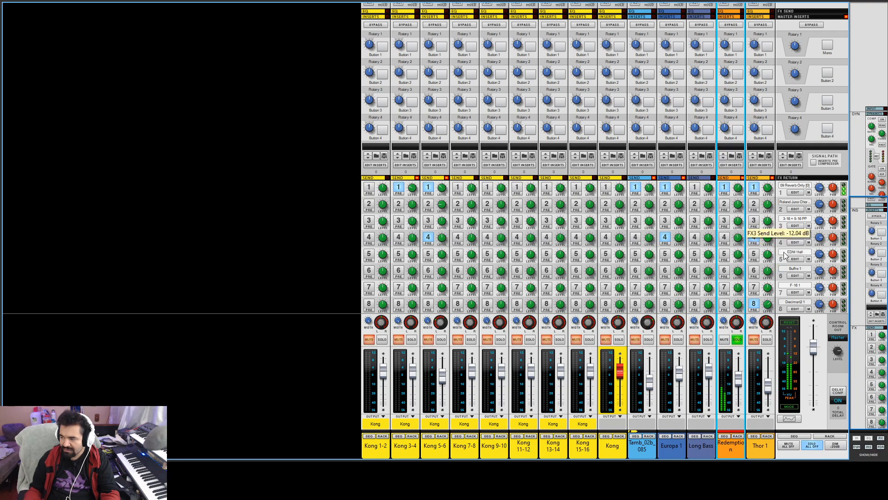
left_click(724, 307)
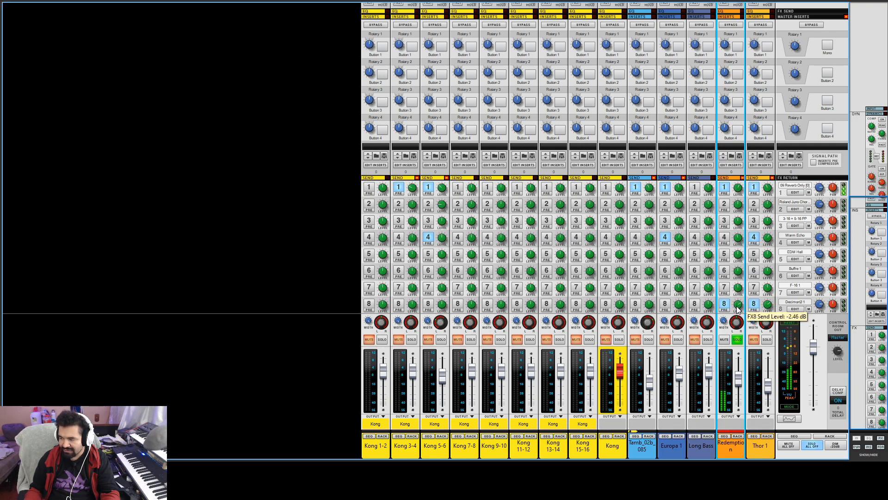
left_click(725, 306)
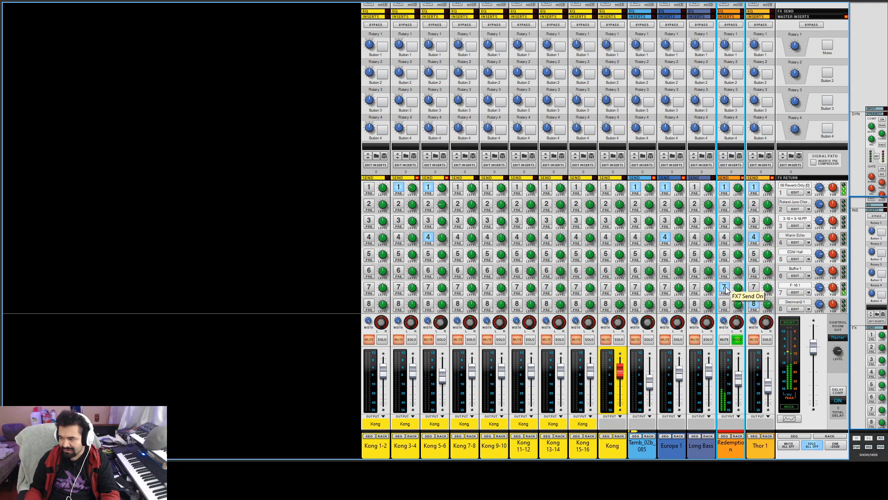
Try the FX5 send on the Redemption channel at a send level of -3.04 dB.
left_click(725, 255)
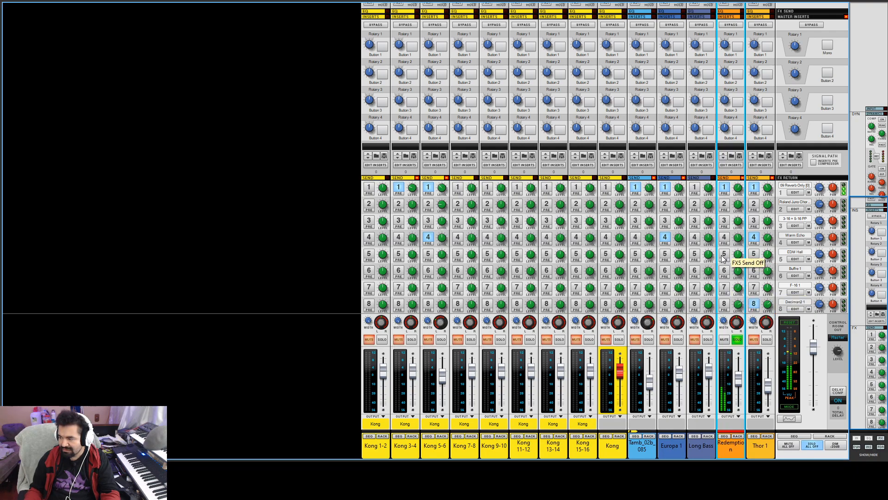
scroll(739, 260, "up", 6)
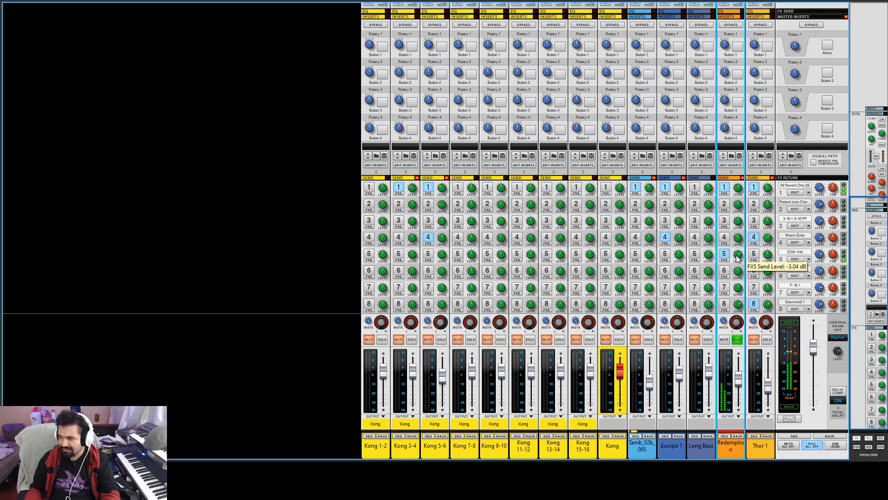
left_click(724, 254)
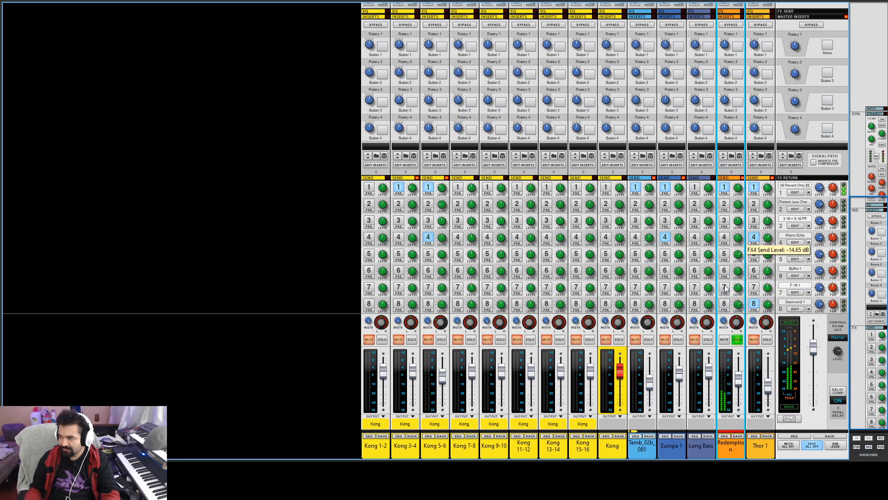
Turn on the Redemption channel's FX2 send at a level of 3.64 dB and lower the channel fader to -13.10 dB.
left_click(725, 204)
scroll(739, 209, "up", 4)
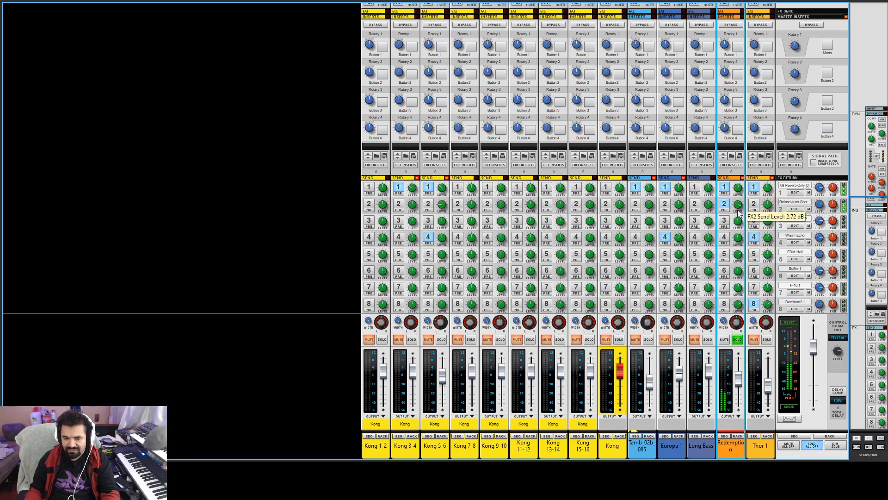
scroll(733, 209, "up", 1)
left_click_drag(738, 378, 738, 384)
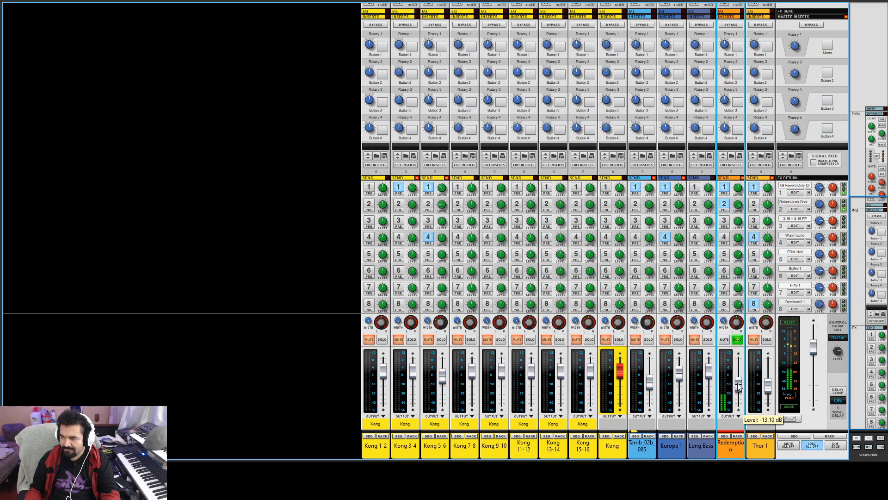
left_click(724, 204)
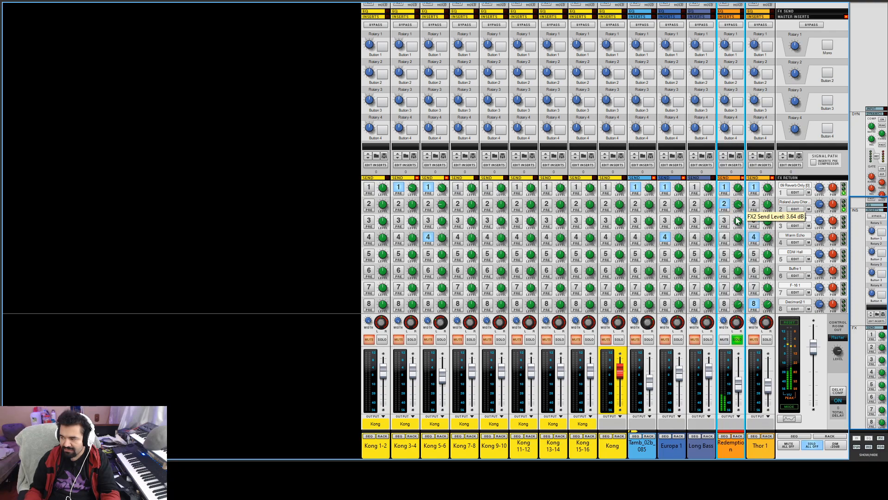
Unsolo the Redemption channel and raise its fader slightly against the full mix, ending with playback stopped.
left_click(738, 340)
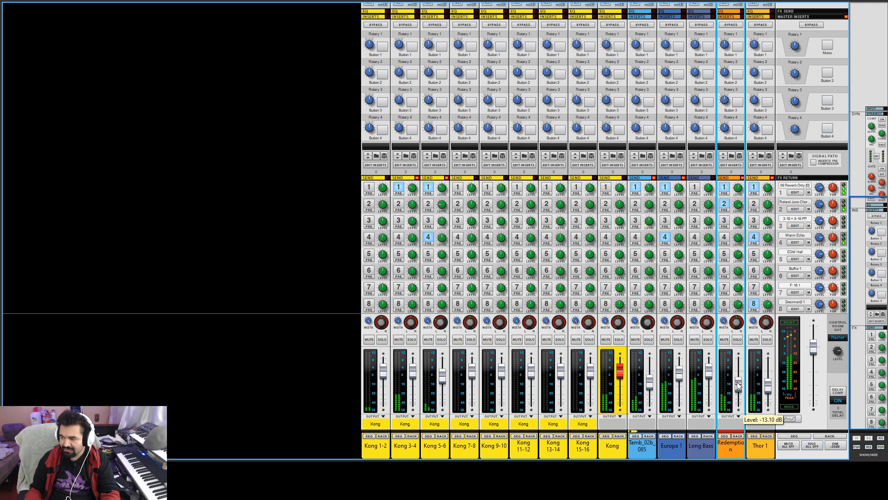
left_click_drag(739, 386, 738, 383)
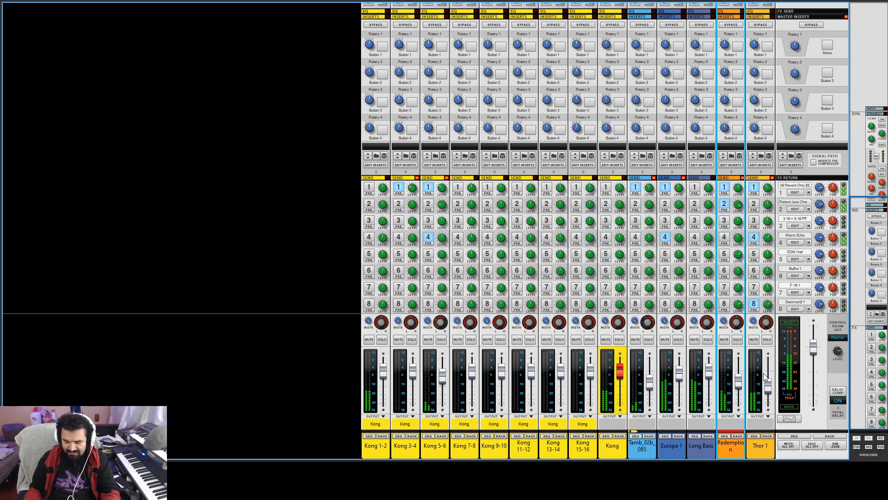
key("space")
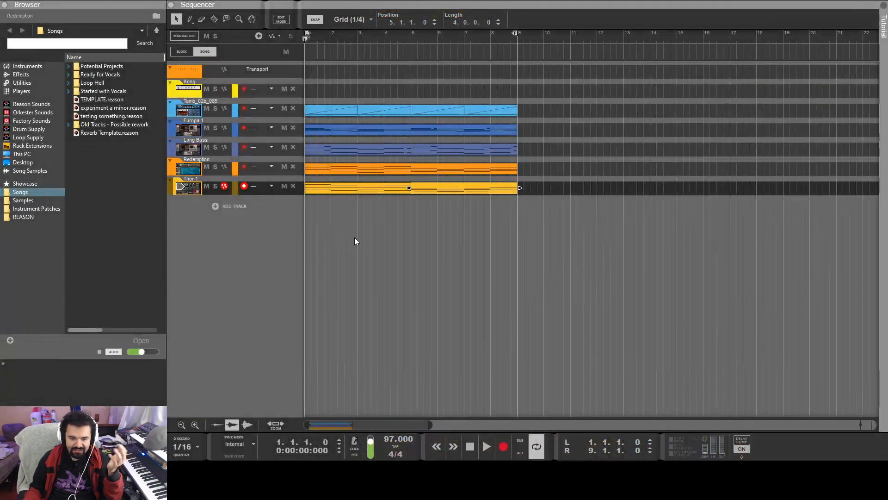
left_click(354, 236)
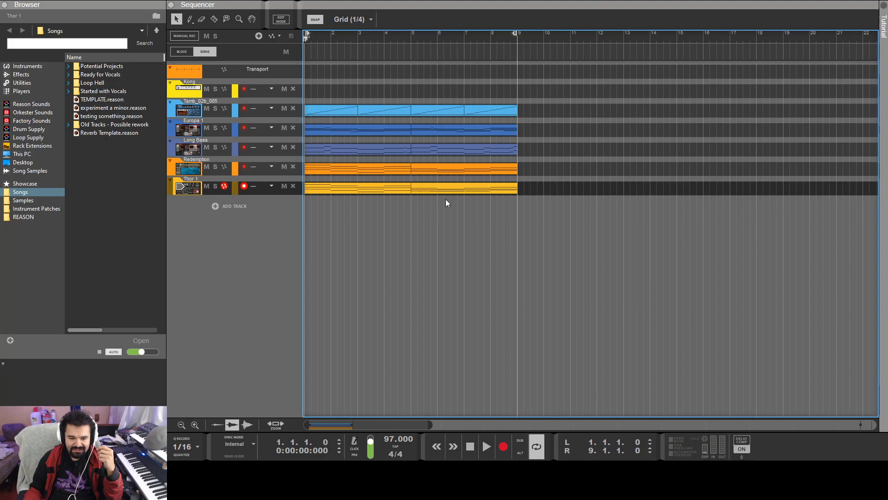
left_click_drag(532, 156, 310, 127)
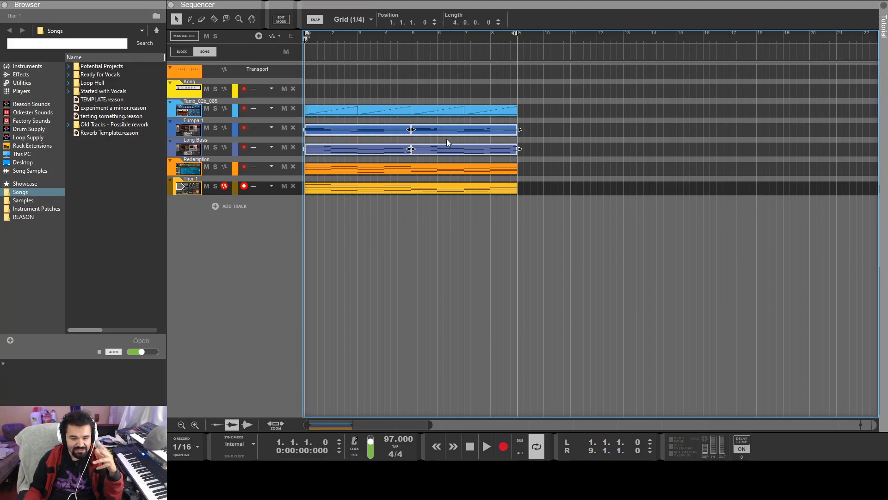
left_click_drag(569, 163, 324, 206)
left_click(335, 188)
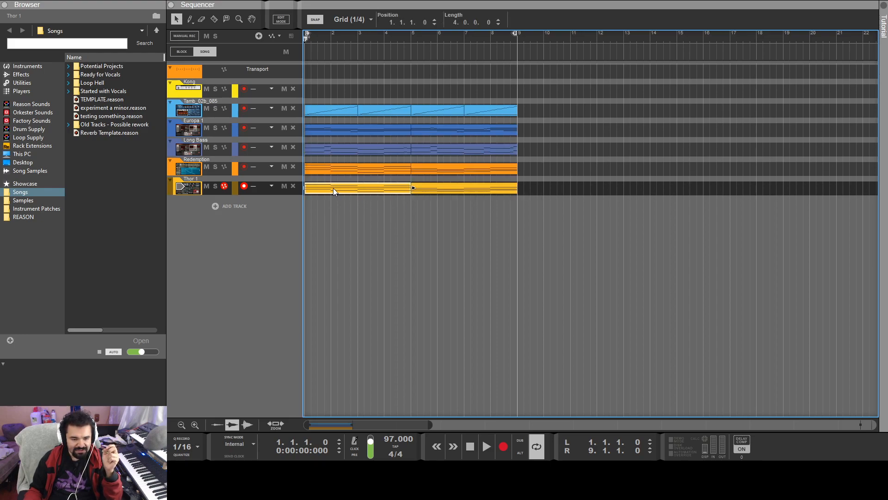
left_click_drag(533, 191, 295, 192)
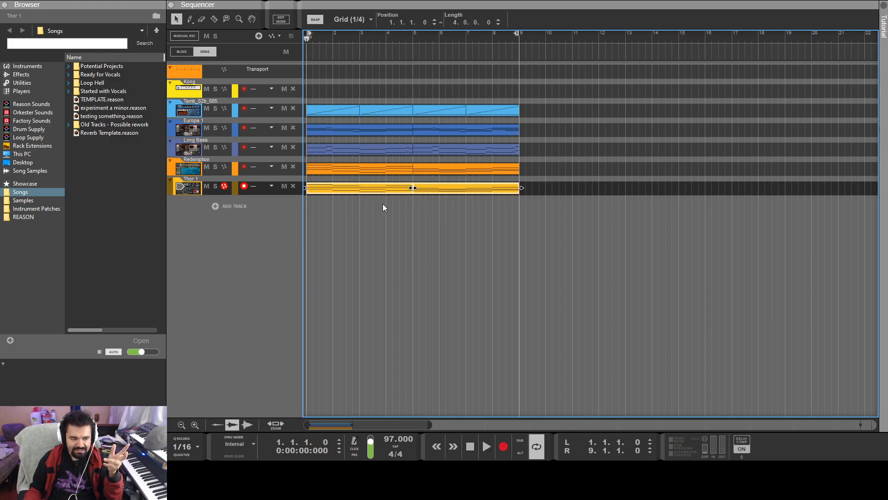
left_click_drag(541, 176, 305, 159)
left_click(321, 339)
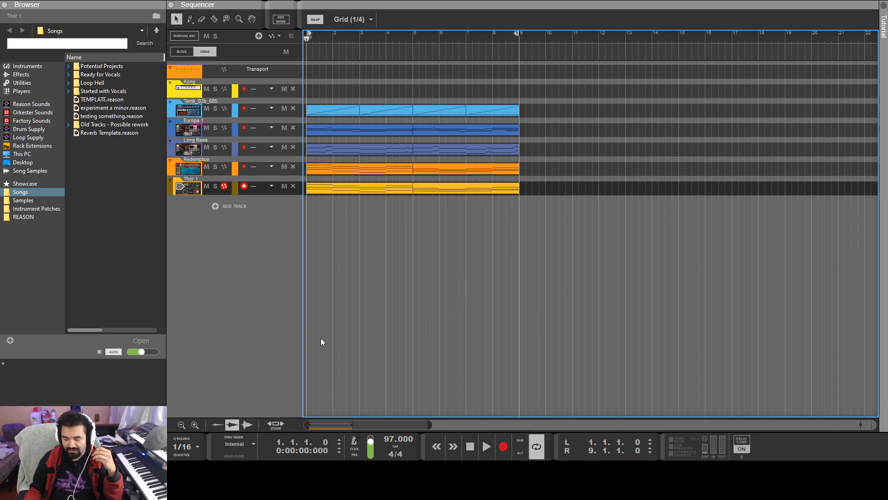
left_click(287, 322)
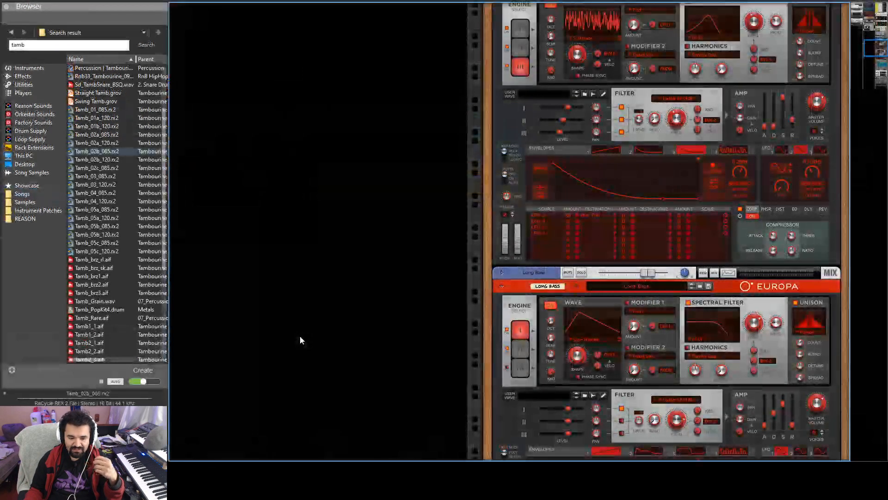
Solo the Thor 1 channel in the rack and review its Dual Arpeggio player.
scroll(627, 357, "down", 15)
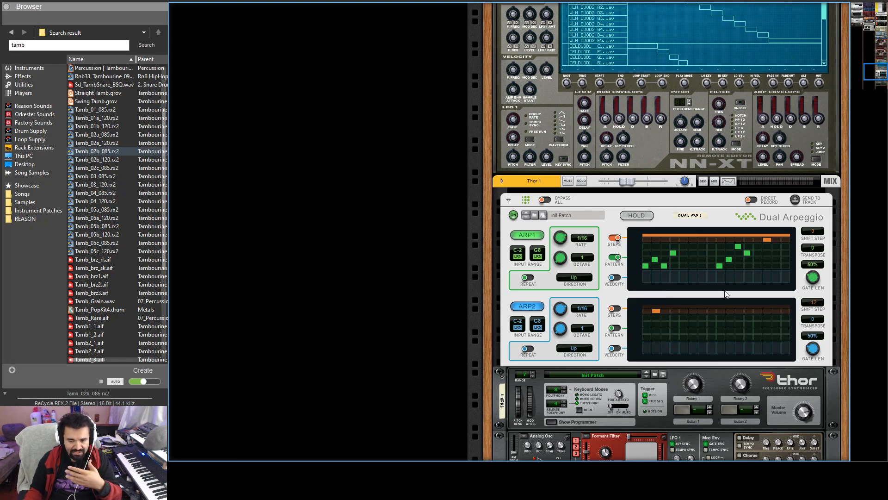
left_click(582, 180)
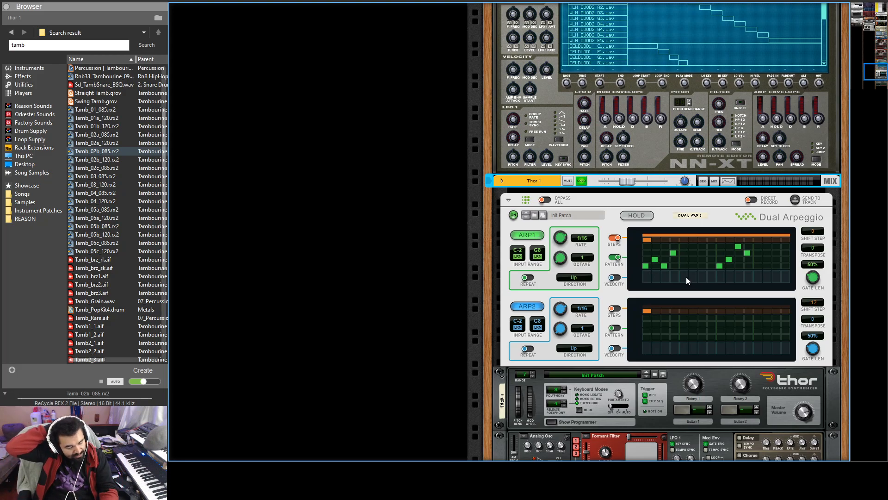
scroll(654, 268, "up", 15)
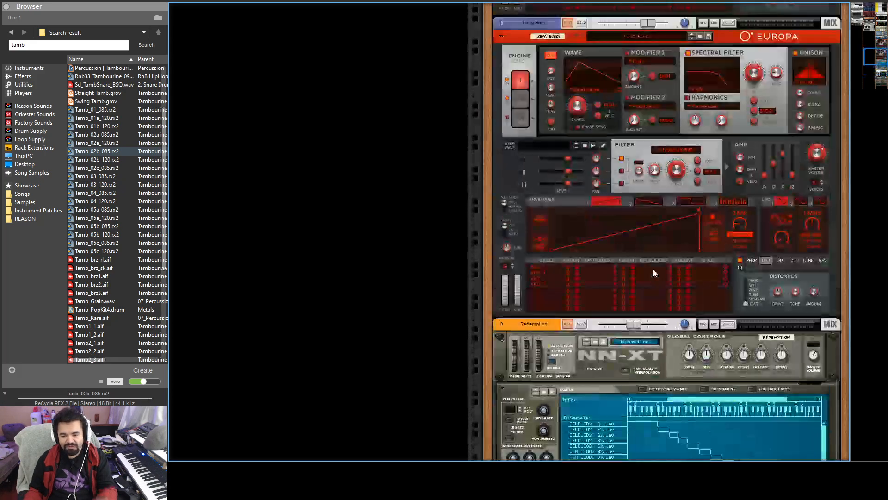
scroll(653, 272, "up", 15)
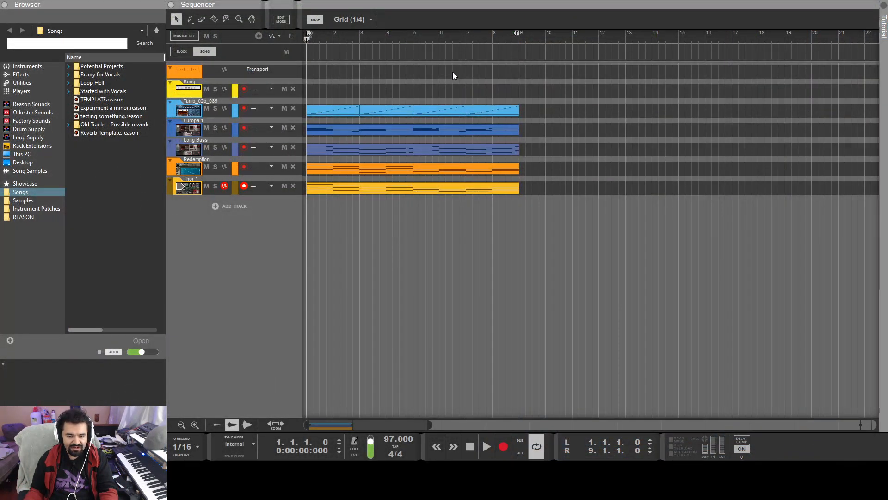
left_click(490, 92)
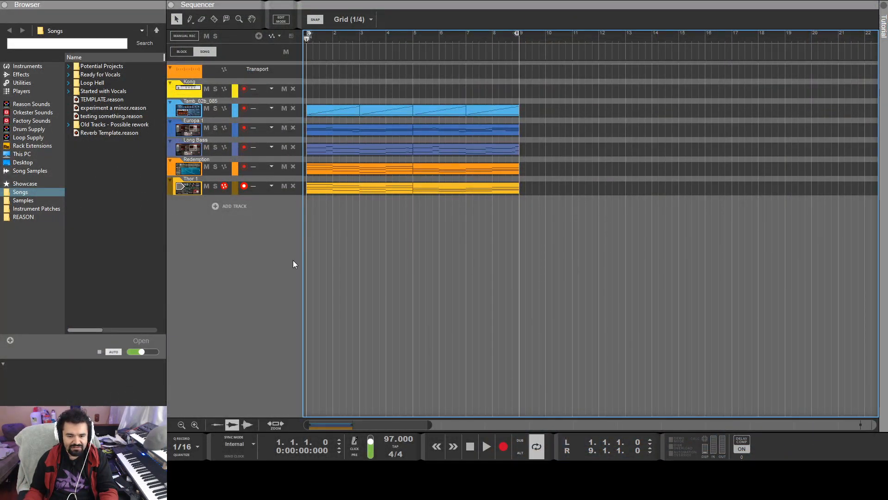
left_click_drag(511, 237, 345, 109)
left_click(471, 250)
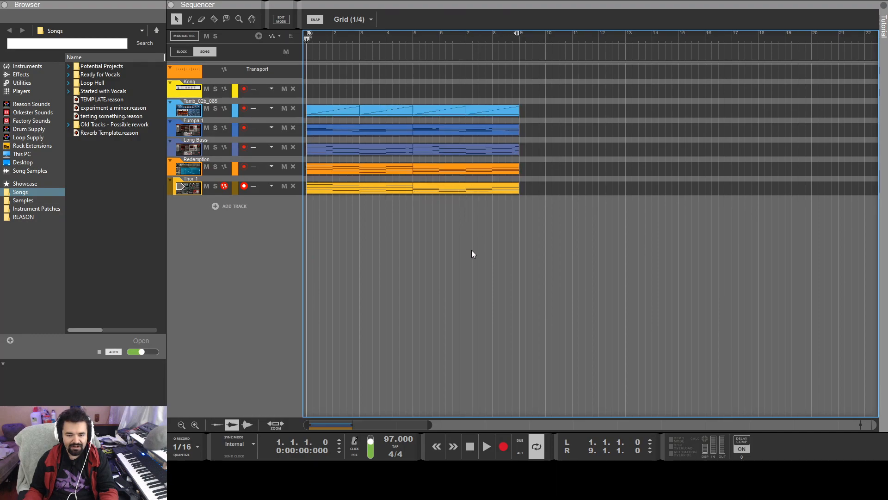
left_click_drag(540, 253, 295, 92)
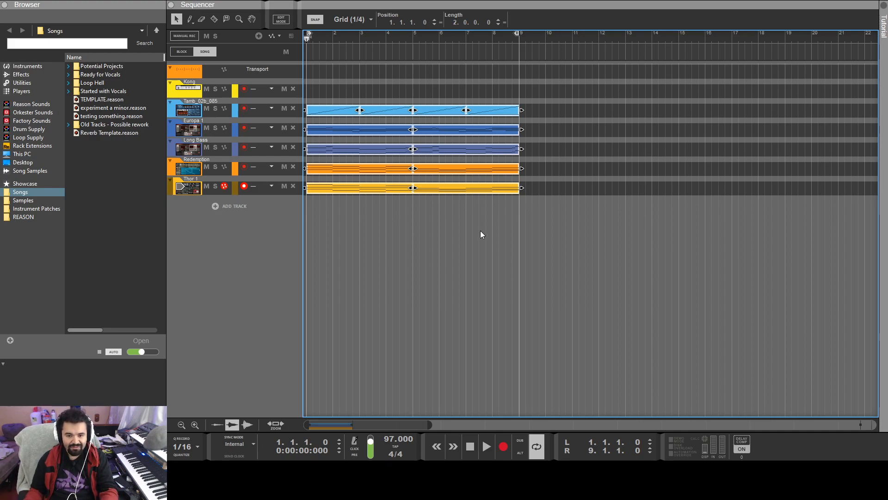
left_click_drag(539, 199, 313, 66)
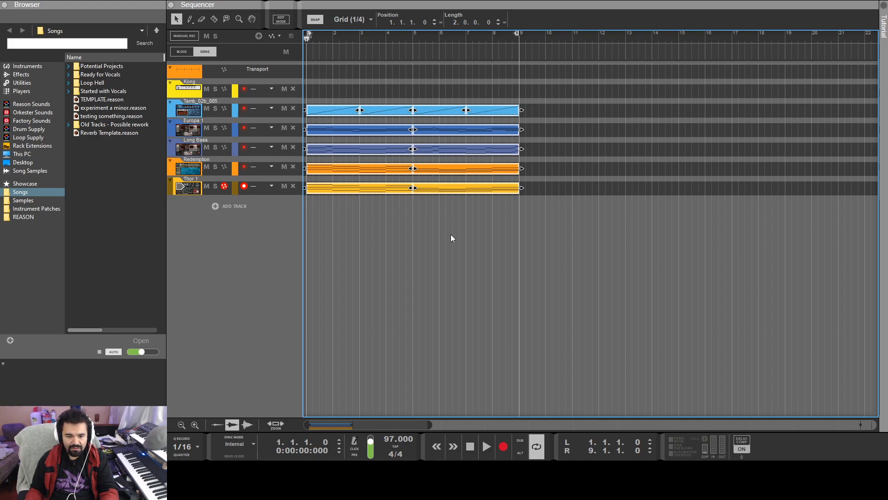
left_click_drag(524, 195, 325, 88)
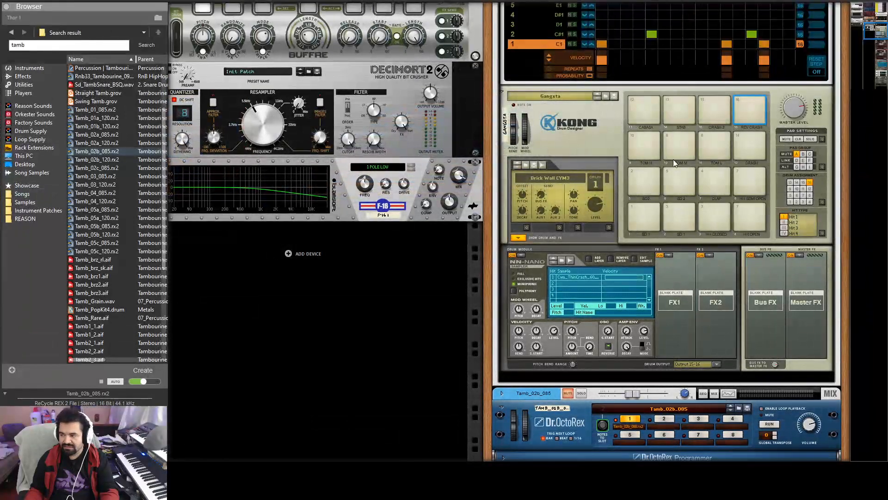
Send the Kong's Drum Sequencer pattern to the Gangsta track as an eight-bar note clip and check its notes.
scroll(673, 159, "up", 10)
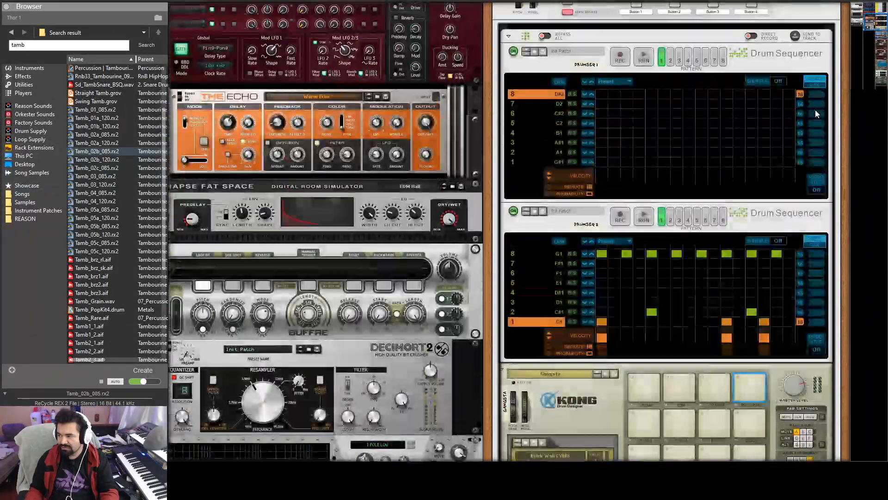
scroll(816, 110, "up", 3)
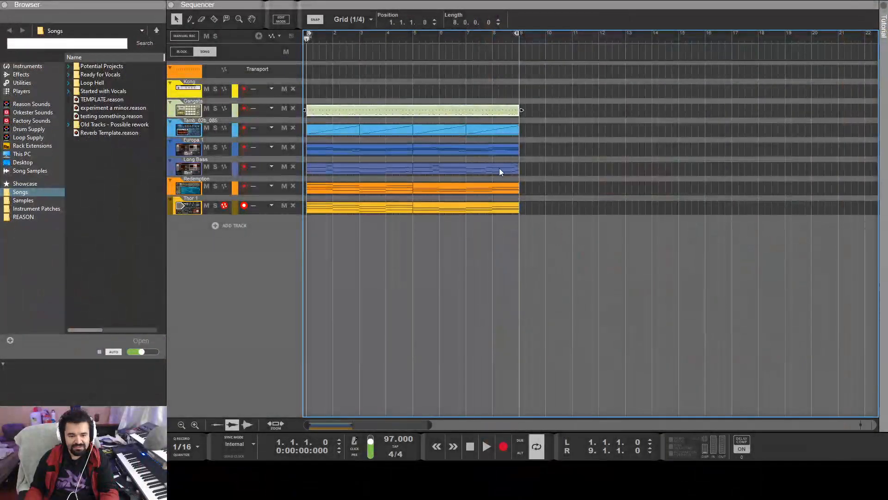
double_click(400, 108)
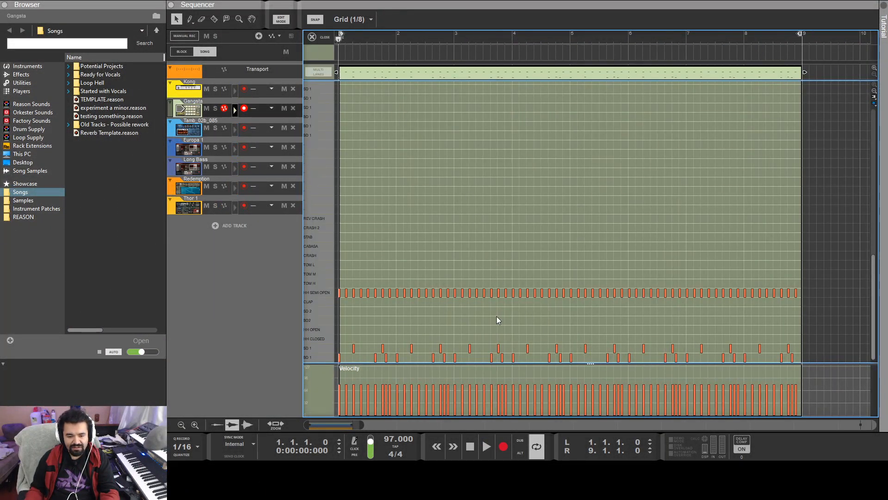
left_click(281, 19)
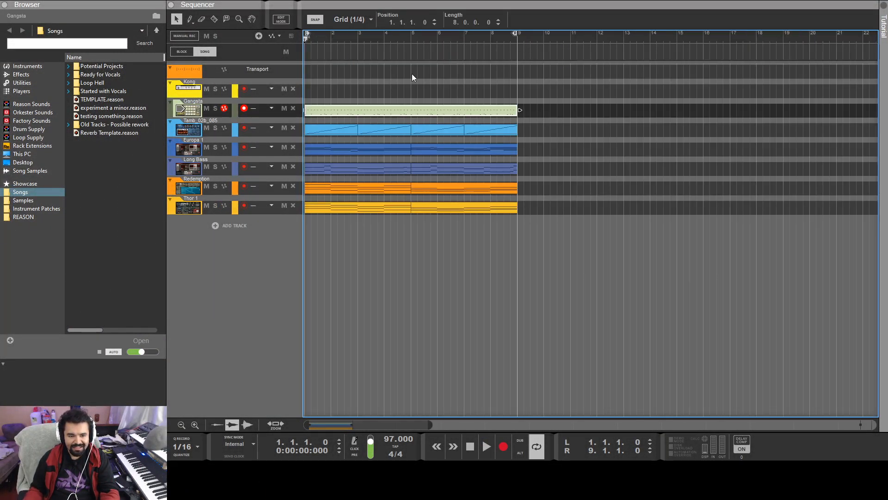
left_click(397, 116)
left_click(384, 108)
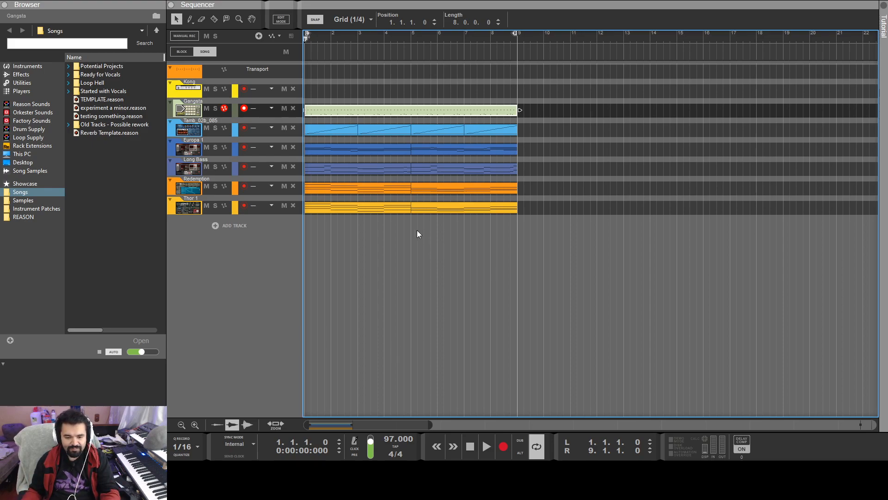
left_click(255, 332)
left_click(356, 109)
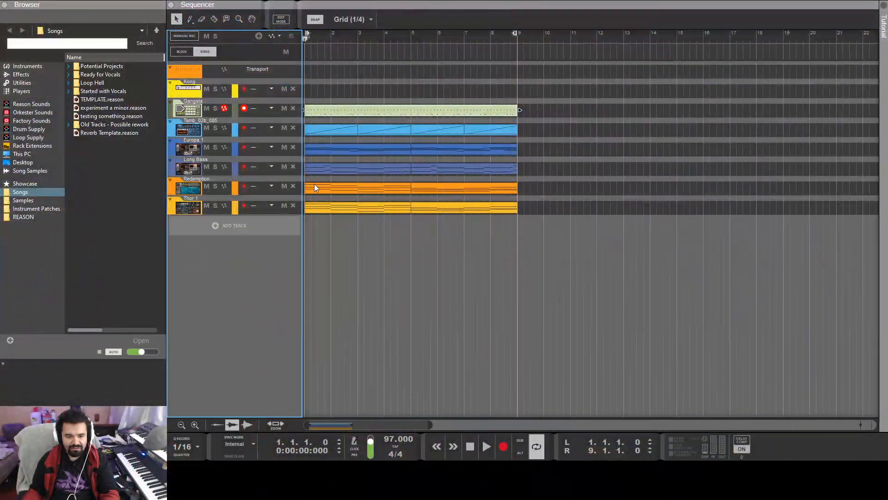
left_click(355, 111)
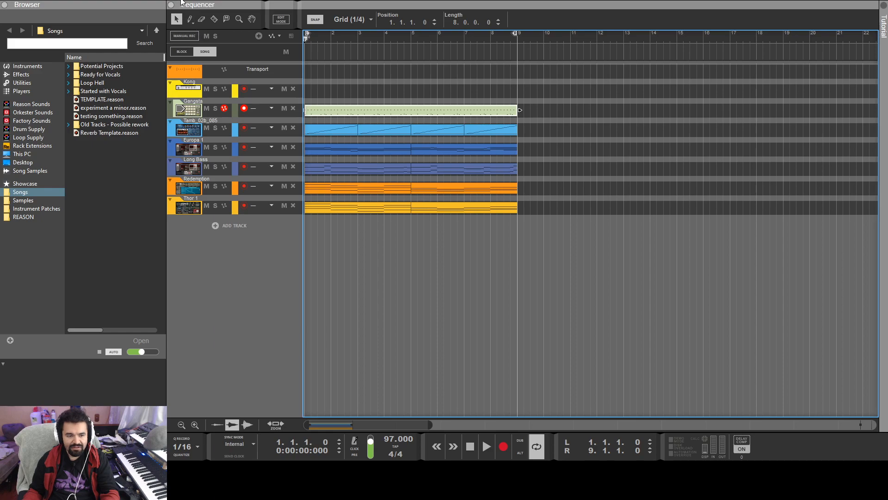
Cut all the HH Semi Open notes out of the Gangsta clip and return to the arrangement view.
double_click(354, 111)
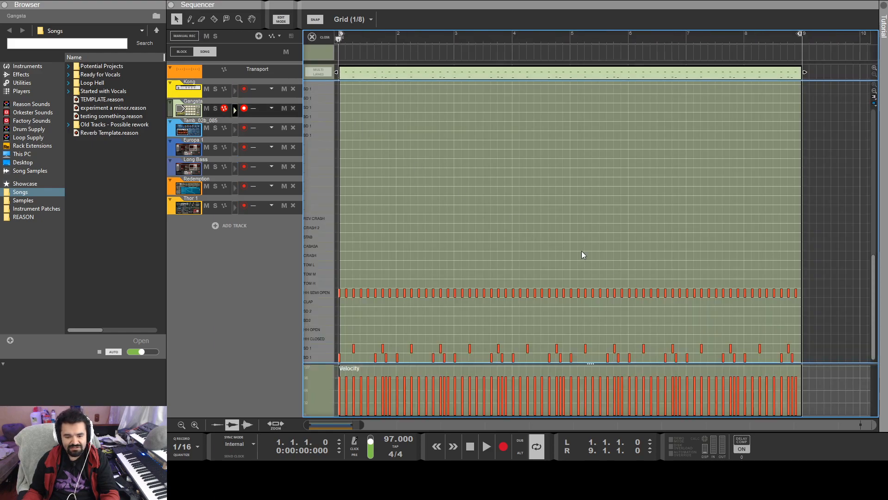
left_click_drag(812, 262, 239, 319)
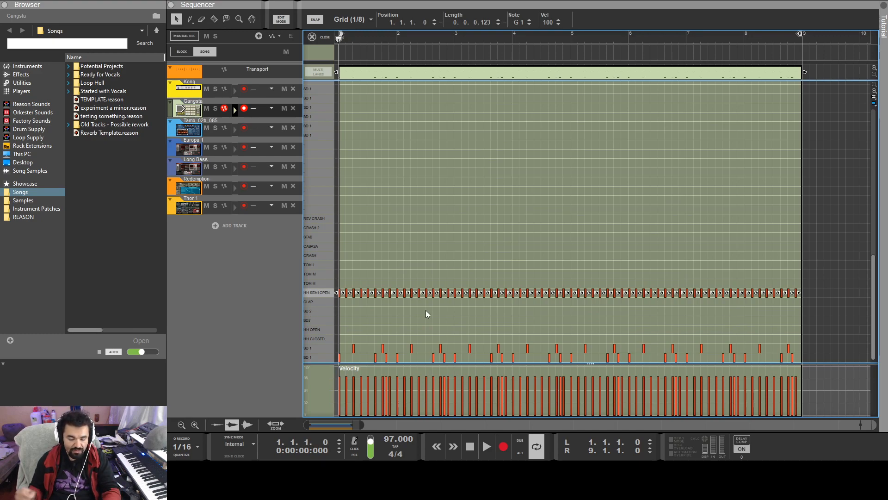
left_click(467, 322)
left_click(282, 21)
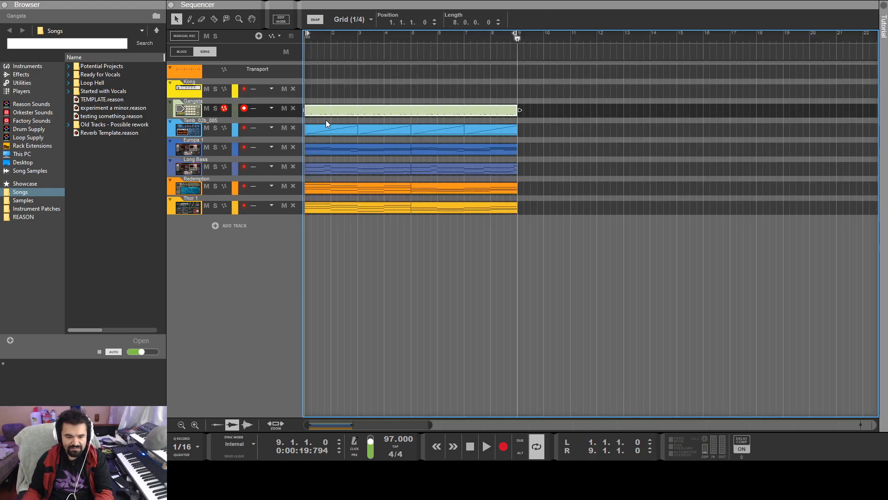
Add two note lanes to the Gangsta track and create an empty eight-bar clip on its first lane.
key("comma")
key("comma")
double_click(308, 113)
left_click_drag(310, 114, 514, 114)
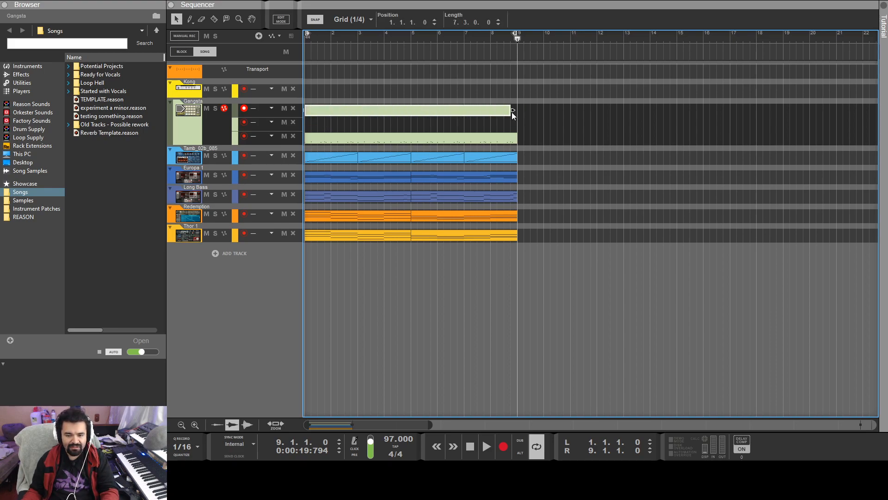
left_click_drag(510, 110, 517, 110)
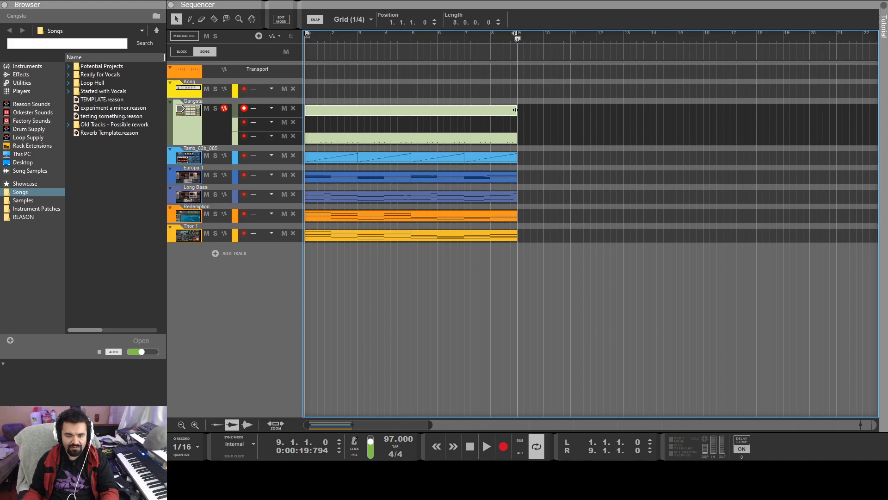
Paste the cut HH Semi Open notes into the new eight-bar clip on the Gangsta track's first lane.
double_click(502, 111)
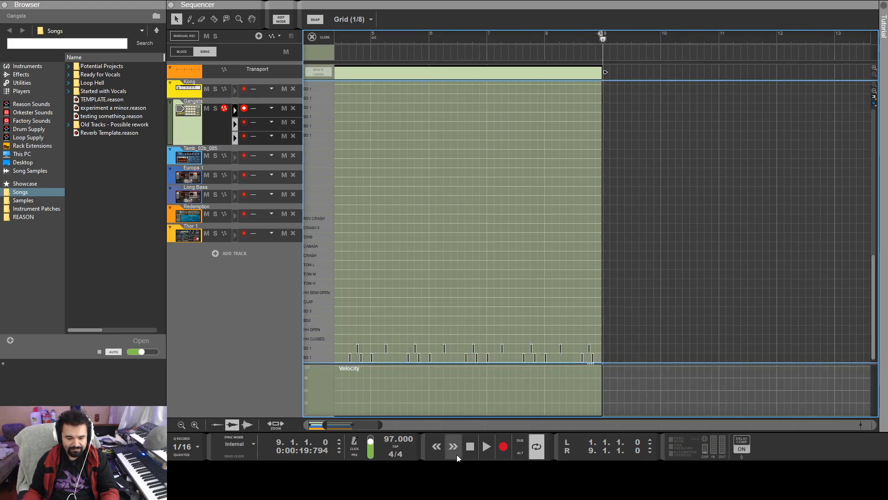
left_click(471, 449)
key("ctrl+v")
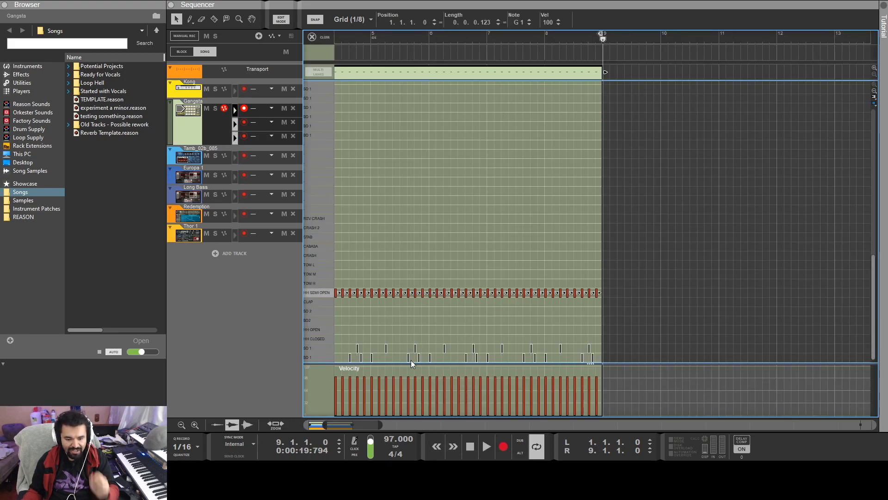
Cut all the C 1 kick notes from the original Gangsta clip and return the playhead to the song start.
left_click(361, 358)
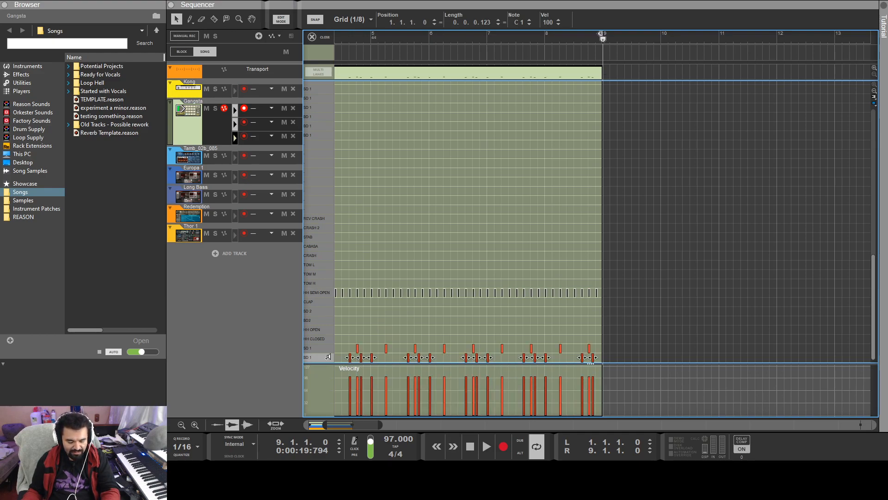
key("KP_4")
key("Delete")
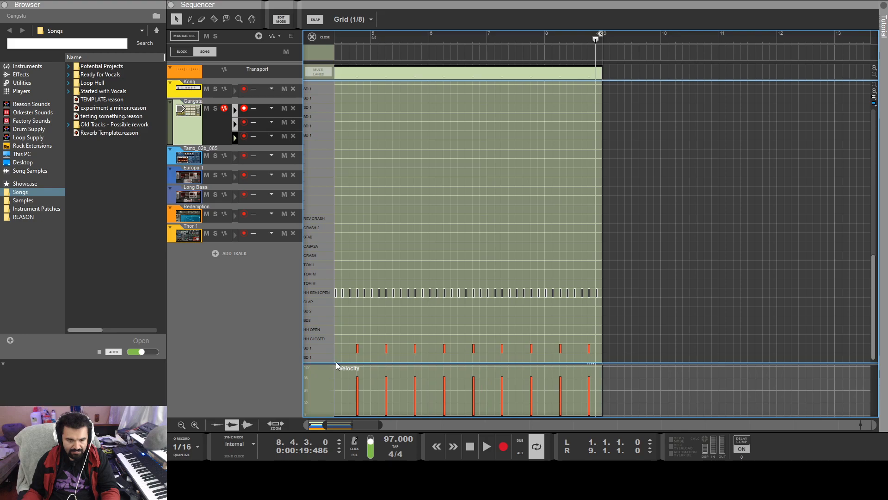
left_click(470, 446)
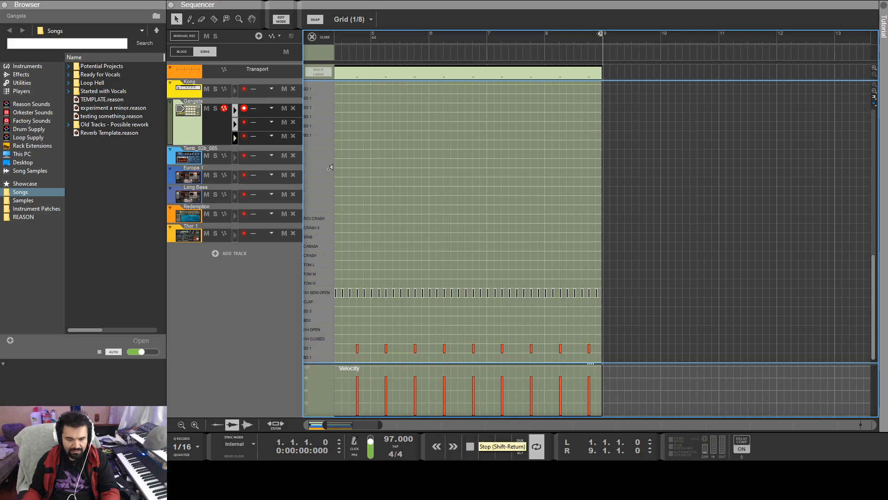
Move the original Gangsta clip to the middle lane and draw an empty eight-bar clip on the third lane.
left_click(280, 19)
left_click_drag(352, 137, 340, 124)
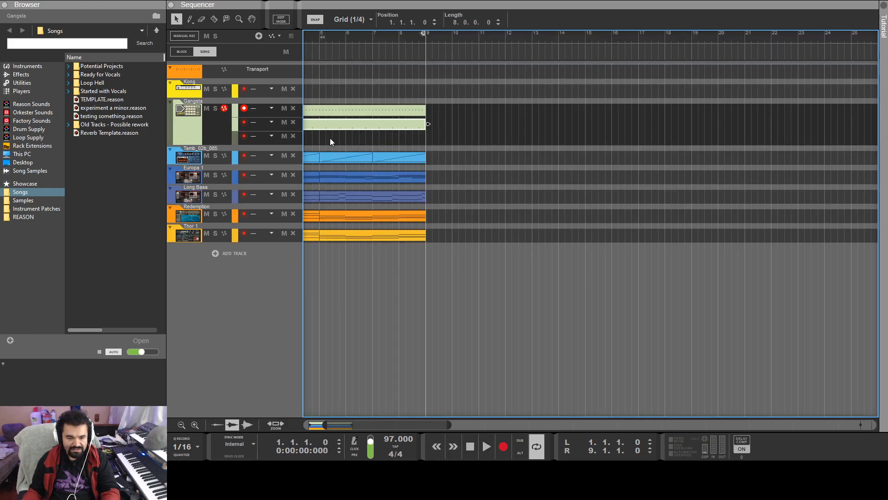
left_click_drag(374, 425, 345, 425)
mouse_move(308, 138)
left_mouse_down()
mouse_move(500, 138)
mouse_move(514, 124)
left_mouse_up()
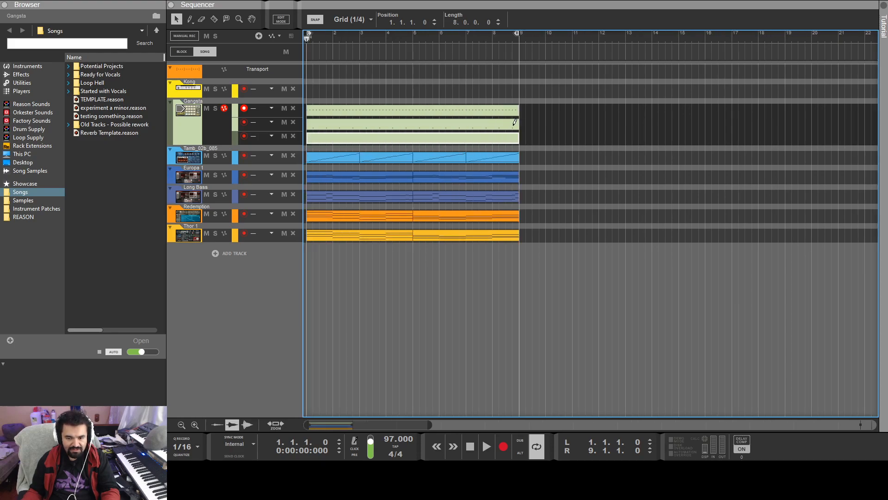
Paste the cut kick notes into the third-lane clip and briefly play them back.
double_click(487, 138)
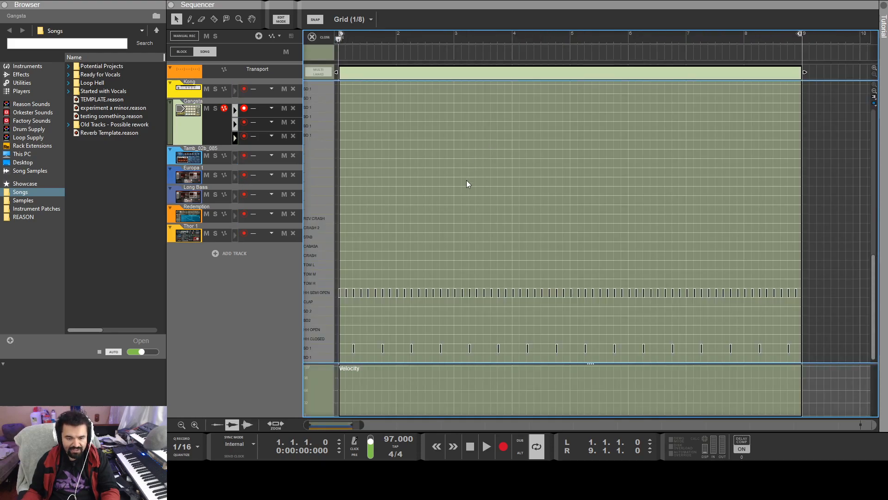
key("ctrl+v")
key("space")
key("space")
left_click(470, 446)
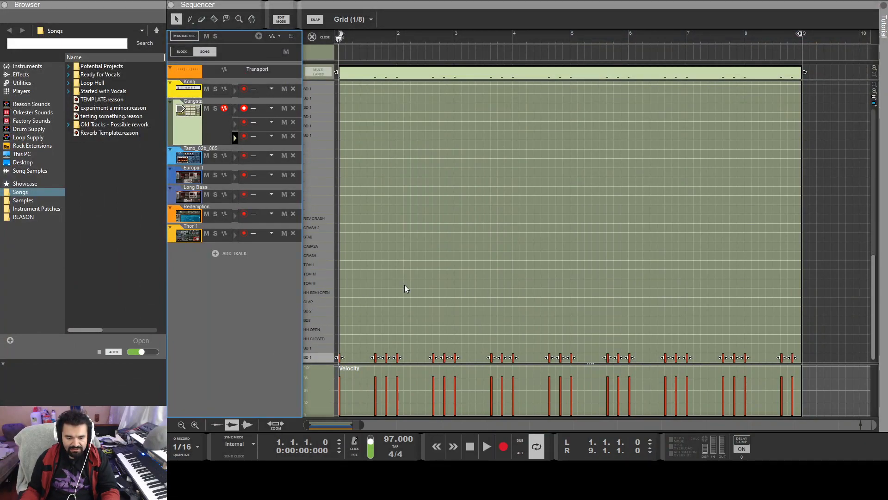
Return to the arrangement view, solo the Gangsta track and start playback.
left_click(281, 19)
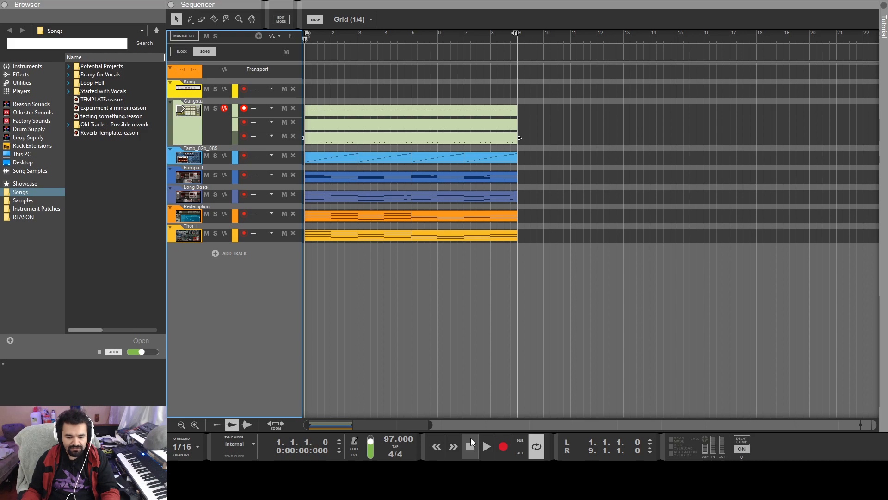
left_click(216, 108)
key("space")
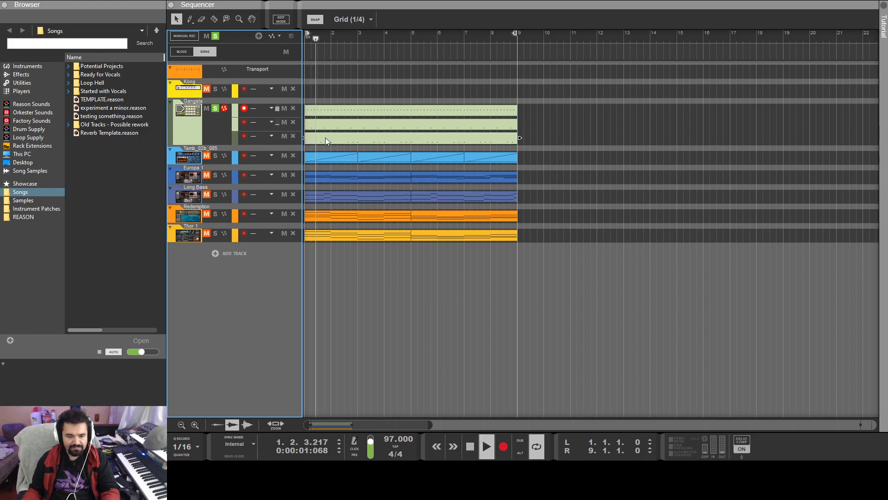
Open the third-lane kick clip, delete the middle kick of the closing group in bars 1 and 3, and stop playback.
double_click(326, 138)
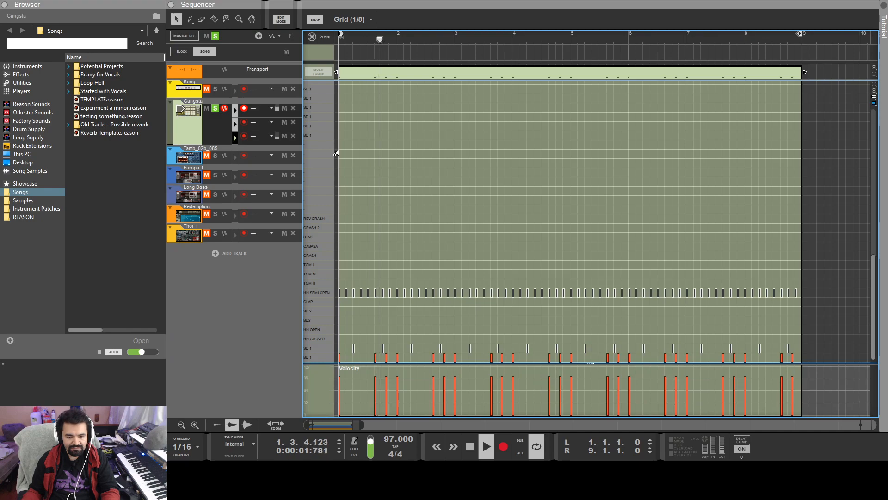
left_click(387, 357)
key("Delete")
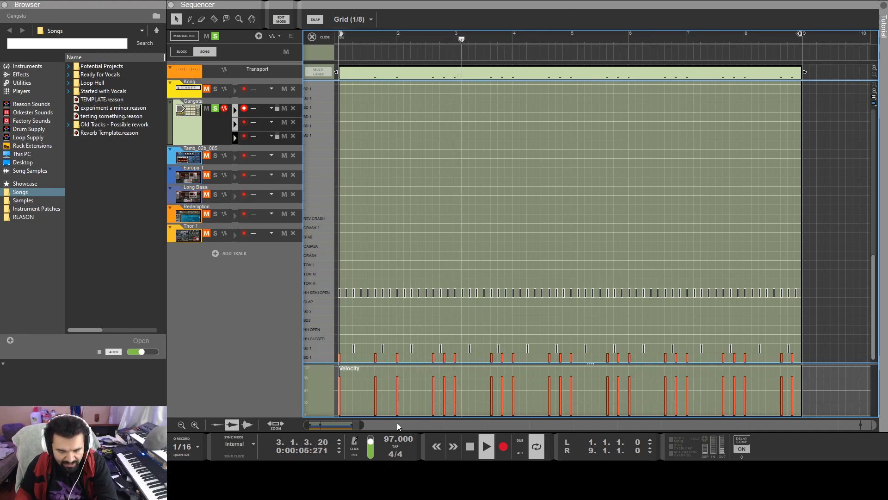
left_click(502, 357)
key("Delete")
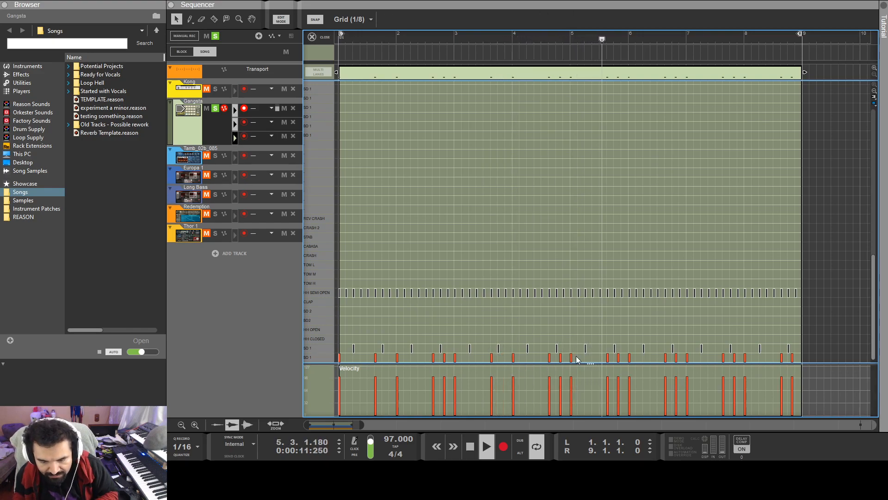
key("space")
Duplicate a kick note to position 4.4.4.0, just before bar 5, and play the pattern back.
left_click(550, 358)
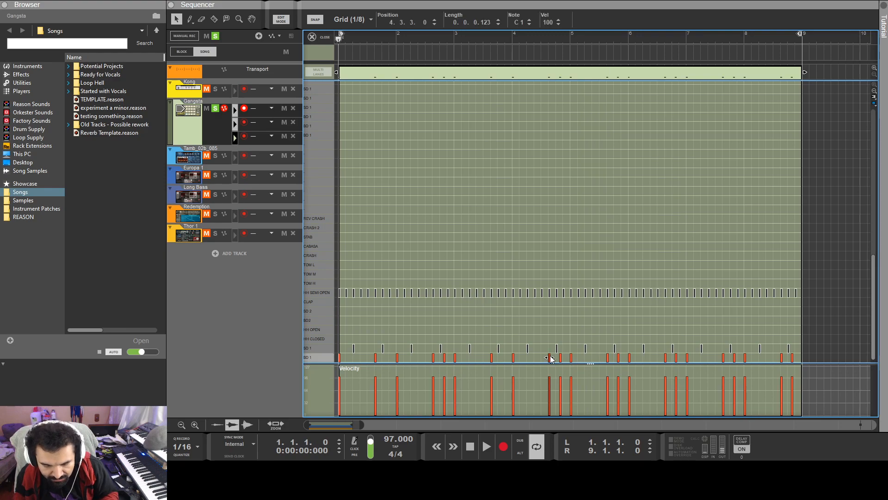
left_click(569, 359)
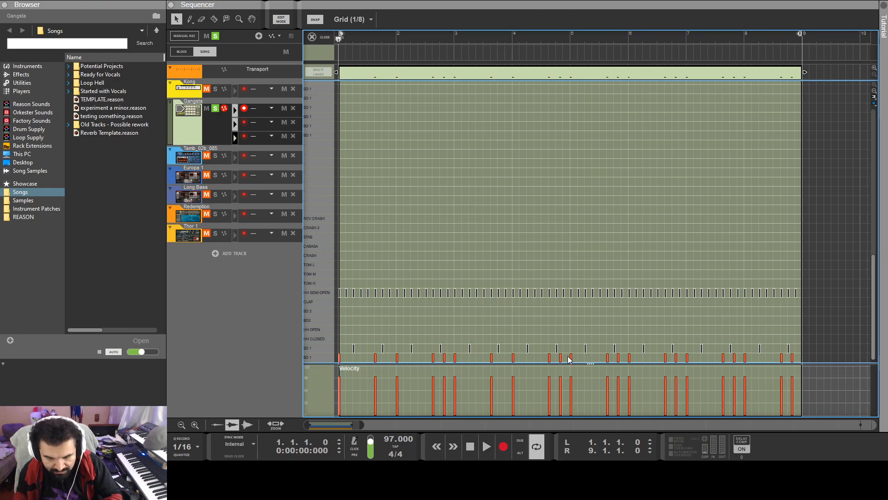
key("h")
key("h")
key("h")
mouse_move(325, 425)
left_mouse_down()
mouse_move(347, 425)
mouse_move(318, 433)
left_mouse_up()
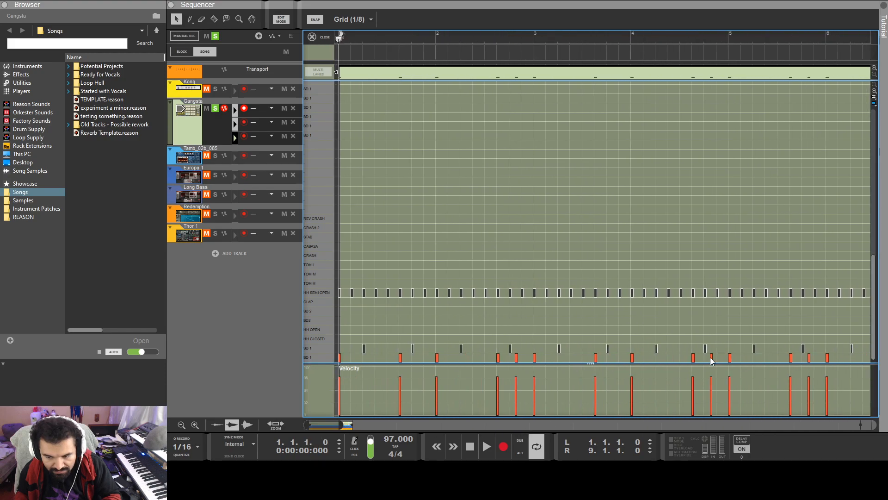
scroll(324, 428, "up", 2)
mouse_move(322, 426)
left_mouse_down()
mouse_move(342, 430)
mouse_move(332, 426)
left_mouse_up()
scroll(592, 361, "up", 5)
scroll(634, 364, "up", 2)
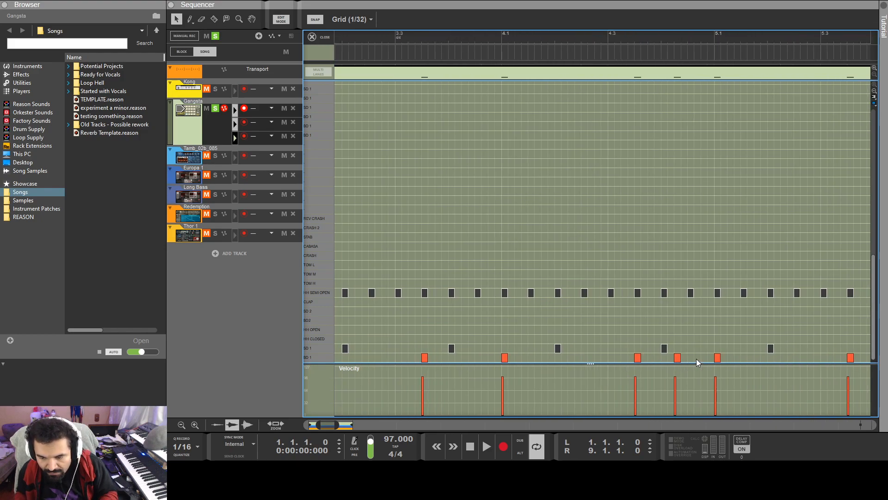
left_click(705, 357, "ctrl")
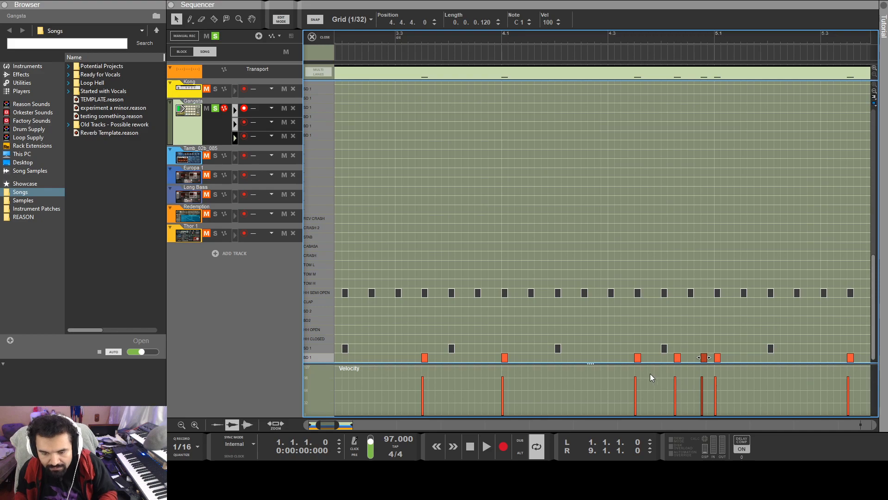
key("space")
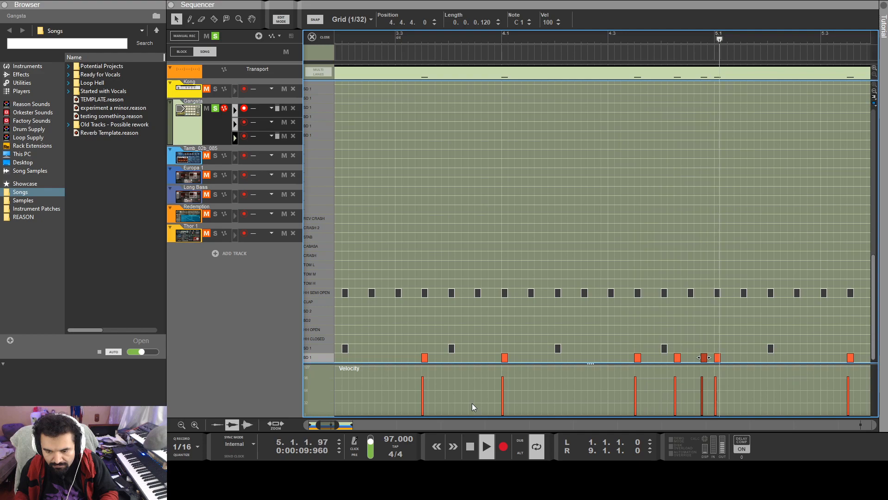
key("space")
Delete all the kick notes from bar 5 to the end of the clip.
left_click_drag(316, 427, 361, 426)
left_click_drag(828, 312, 572, 392)
key("Delete")
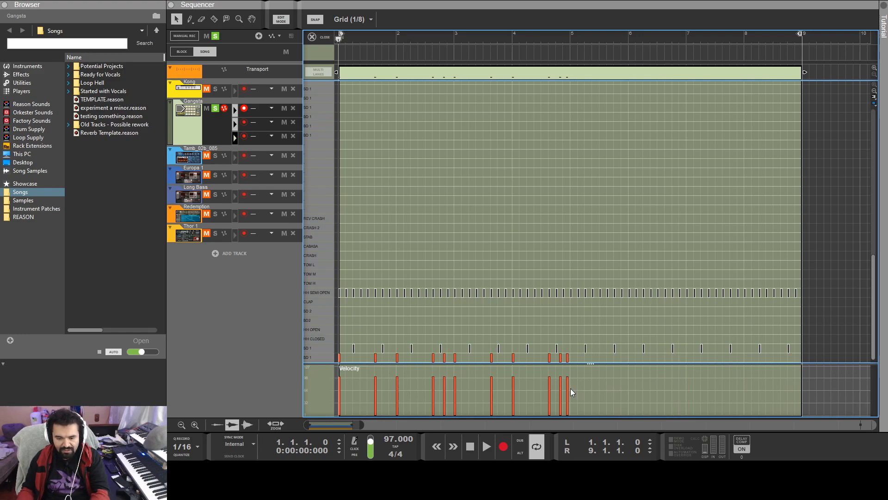
Copy the four-bar kick pattern, paste it at bar 5 and play the clip from the start.
left_click(549, 356)
key("ctrl+a")
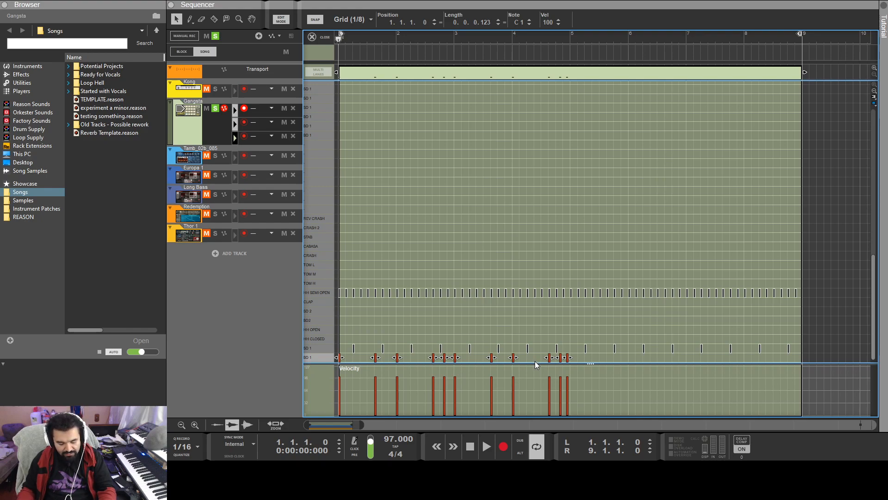
key("ctrl+c")
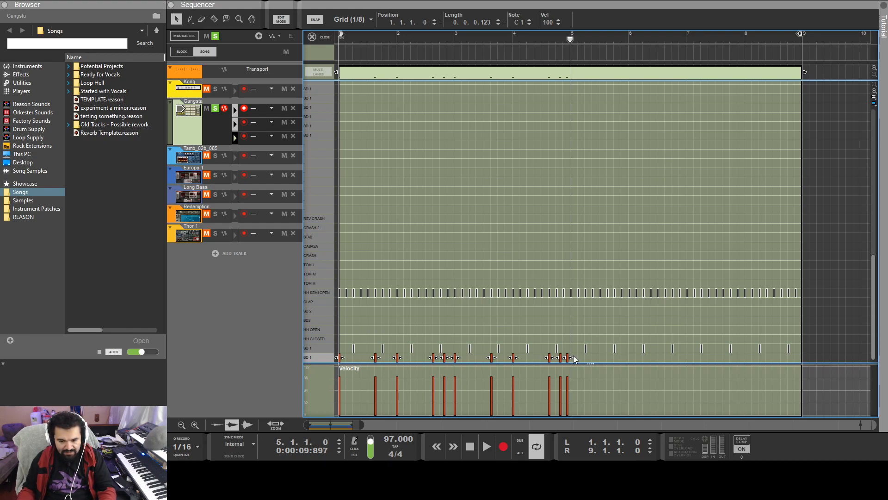
key("ctrl+v")
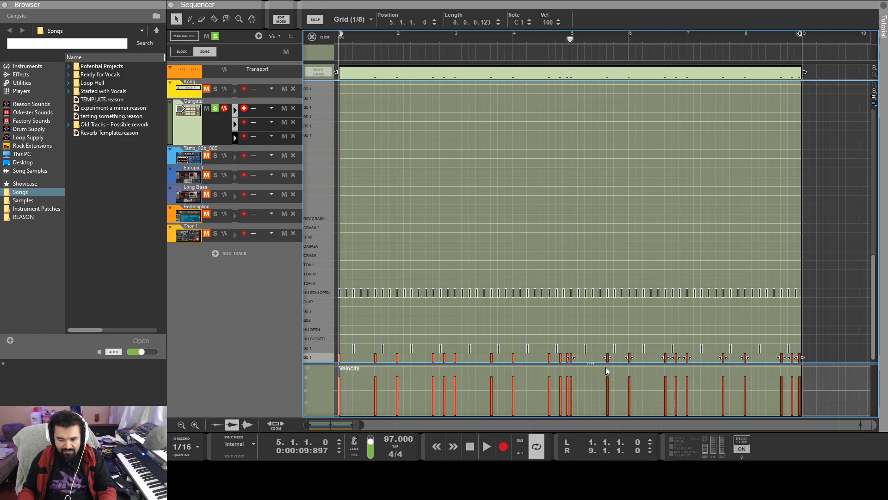
left_click(470, 448)
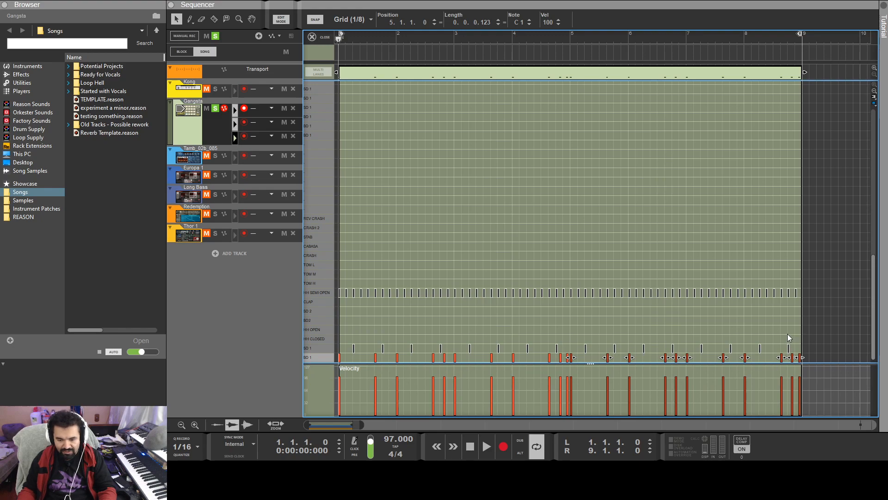
key("space")
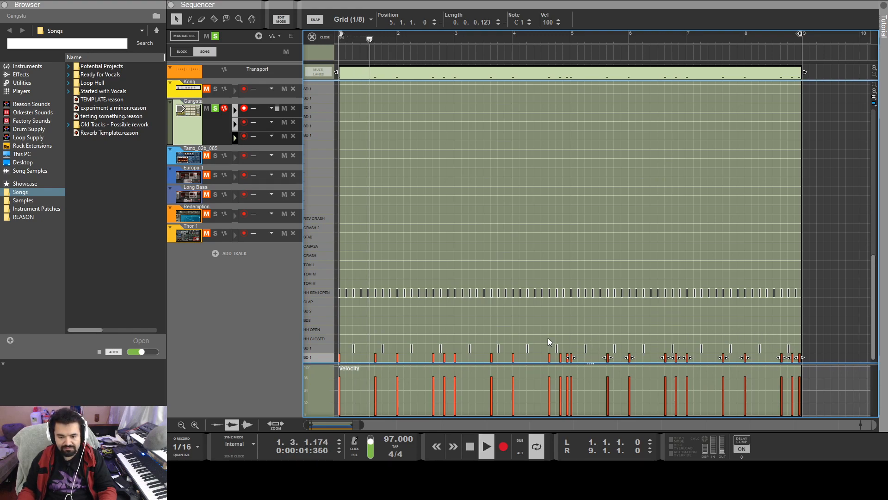
key("space")
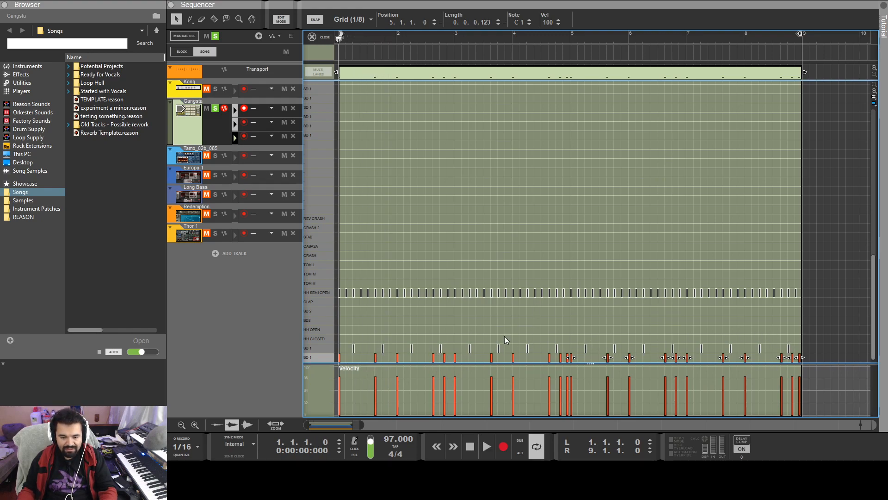
Try an extra HH Semi Open note at position 2.3.2.0, listen to it and delete it.
left_click(354, 293)
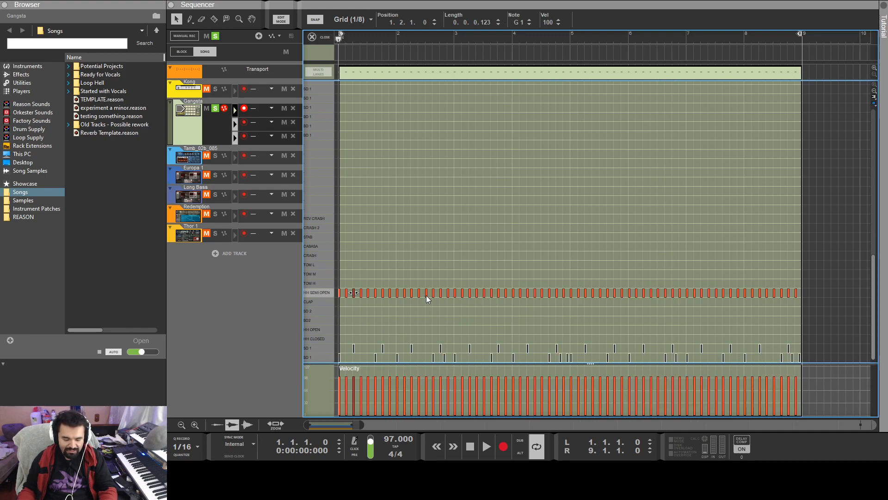
scroll(426, 295, "up", 3)
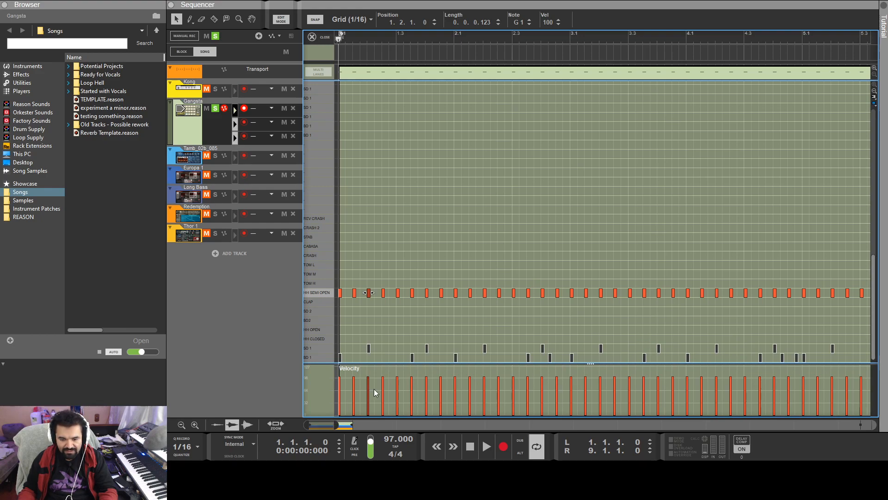
left_click_drag(514, 293, 522, 294)
key("space")
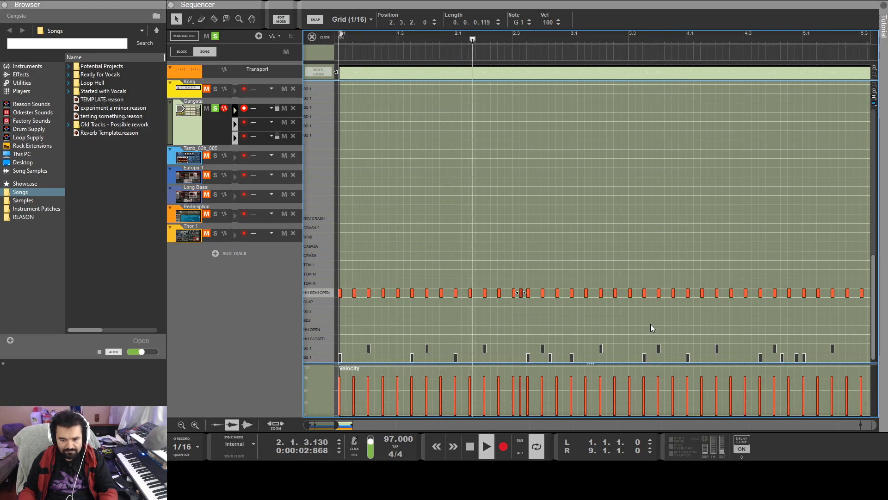
key("space")
key("Delete")
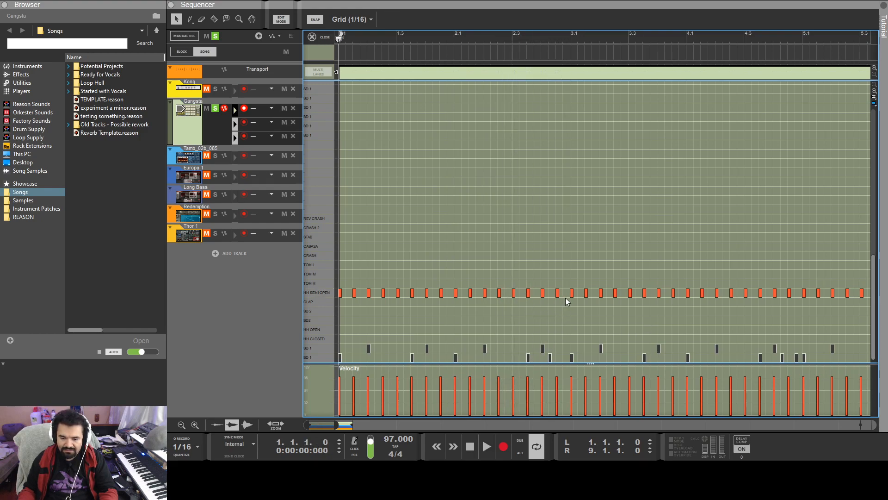
Try an extra HH Semi Open note at position 2.2.4.0, play it back and delete it.
key("space")
key("space")
left_click_drag(500, 293, 507, 293)
key("ctrl+z")
key("space")
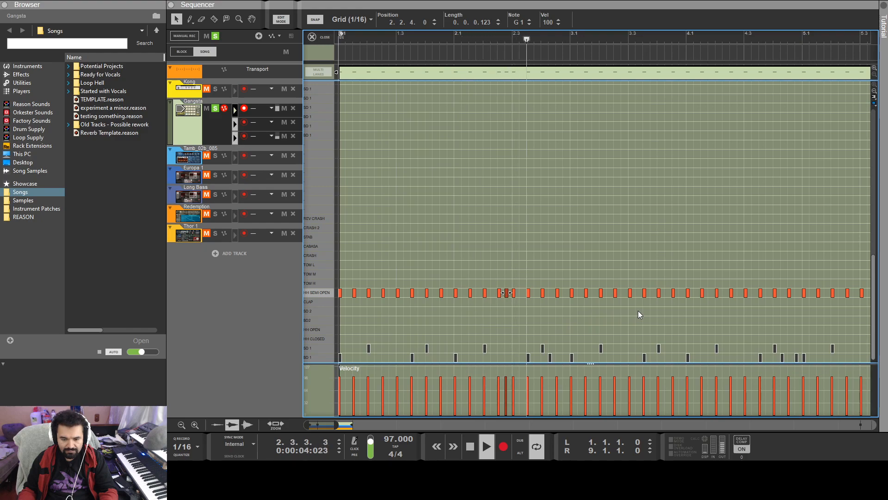
key("space")
key("Delete")
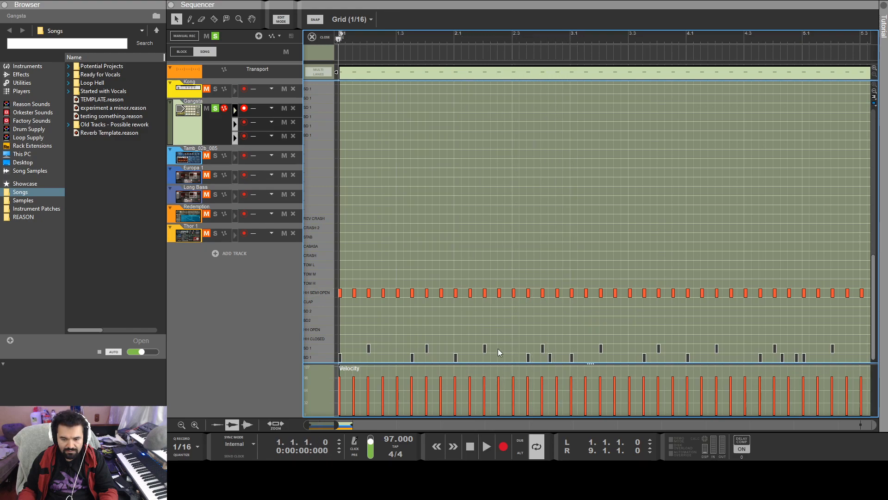
Play the full eight-bar drum pattern from the start and return to the arrangement.
left_click_drag(334, 423, 353, 424)
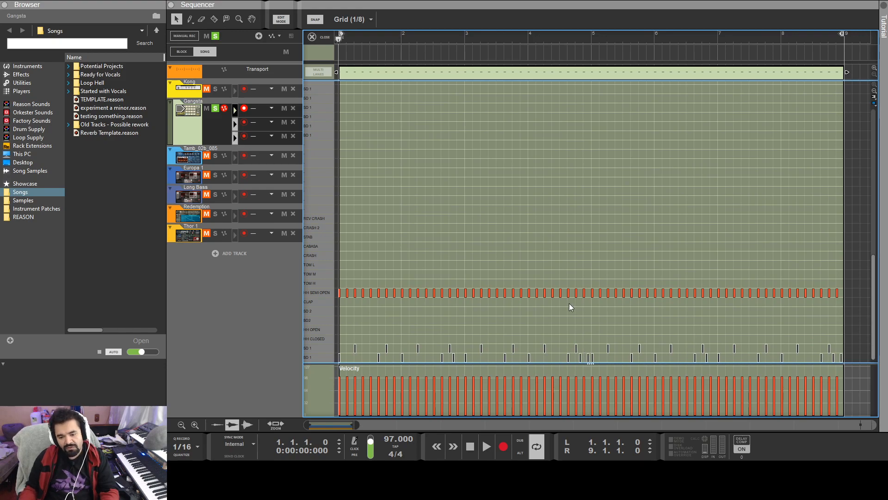
key("space")
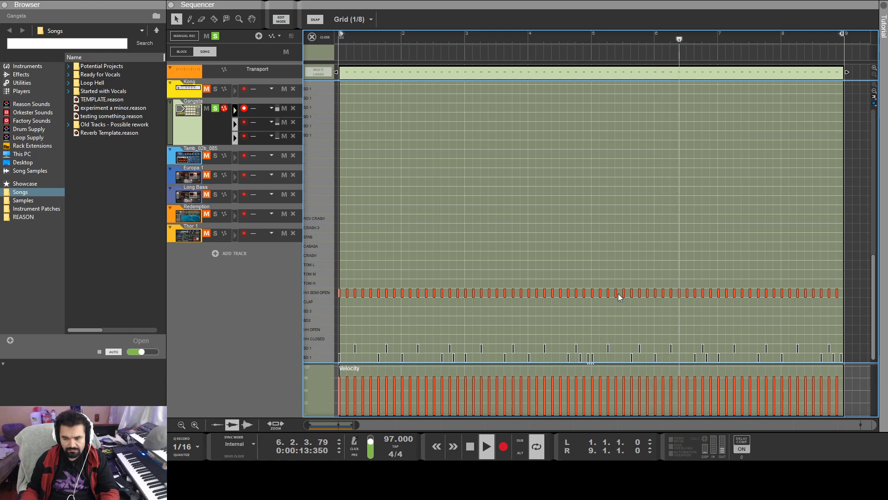
key("space")
left_click(281, 19)
left_click(281, 22)
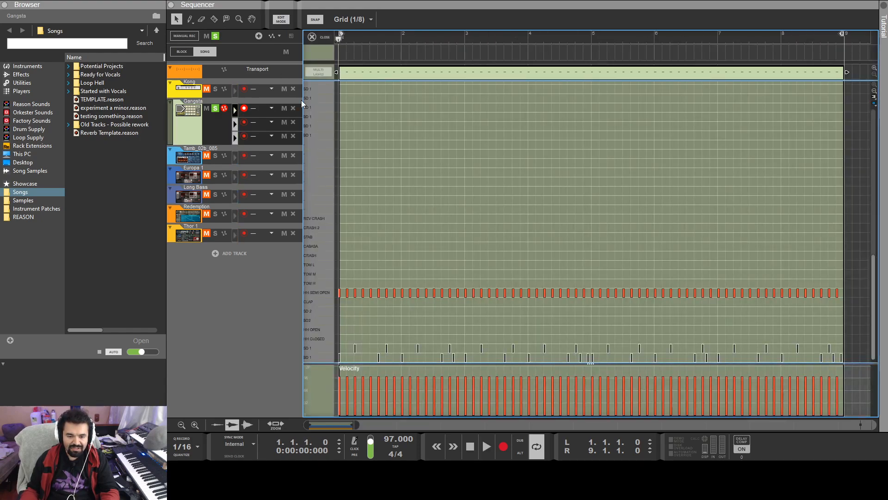
left_click(281, 21)
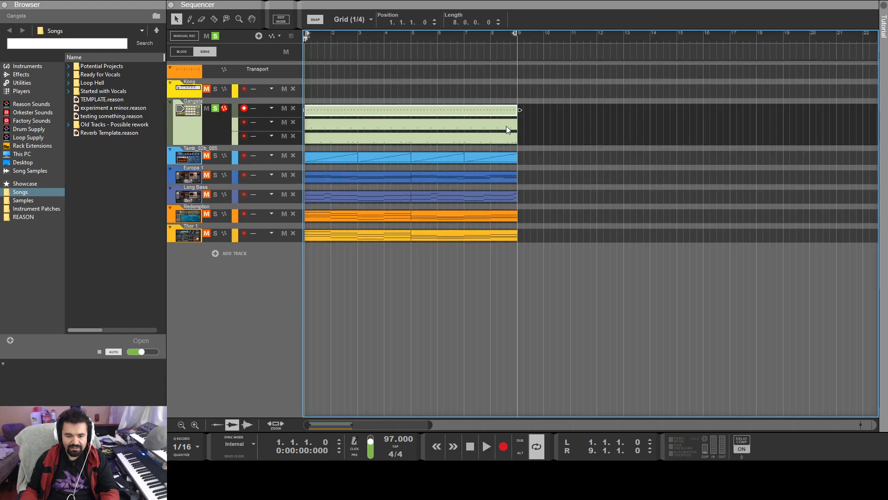
Split the eight-bar clips on all three Gangsta drum lanes at bar 5.
left_click_drag(374, 427, 372, 426)
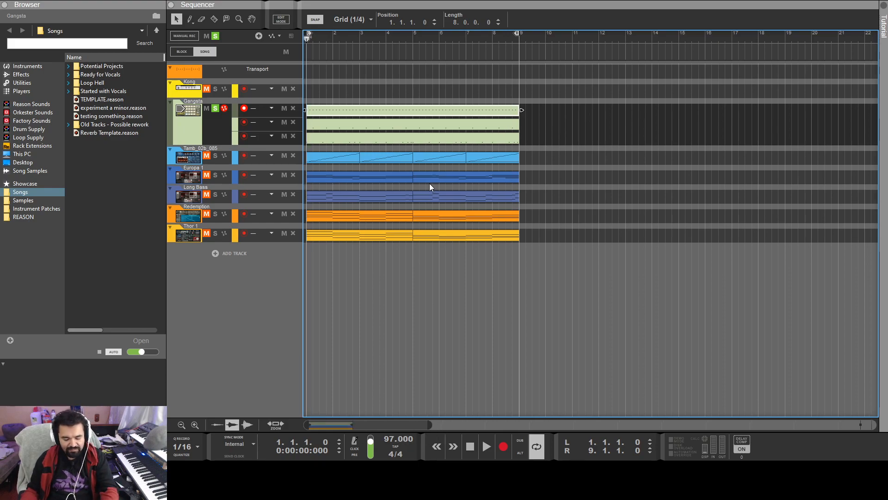
key("r")
left_click(416, 110)
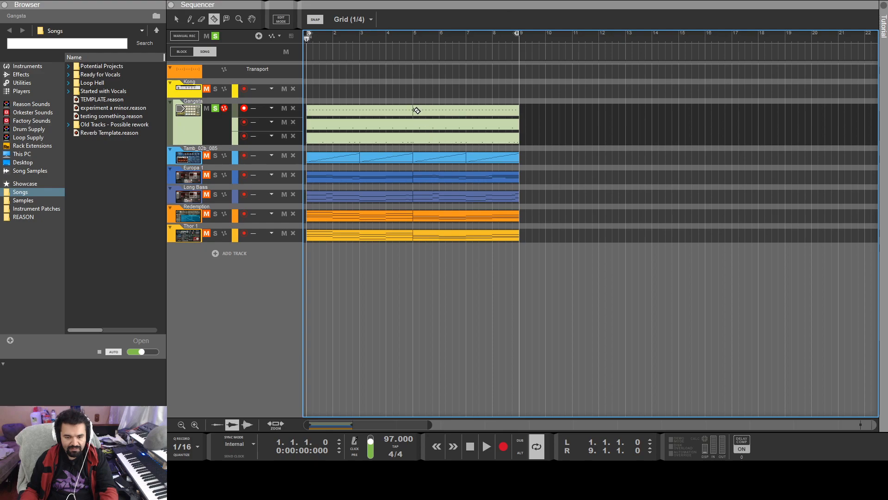
key("q")
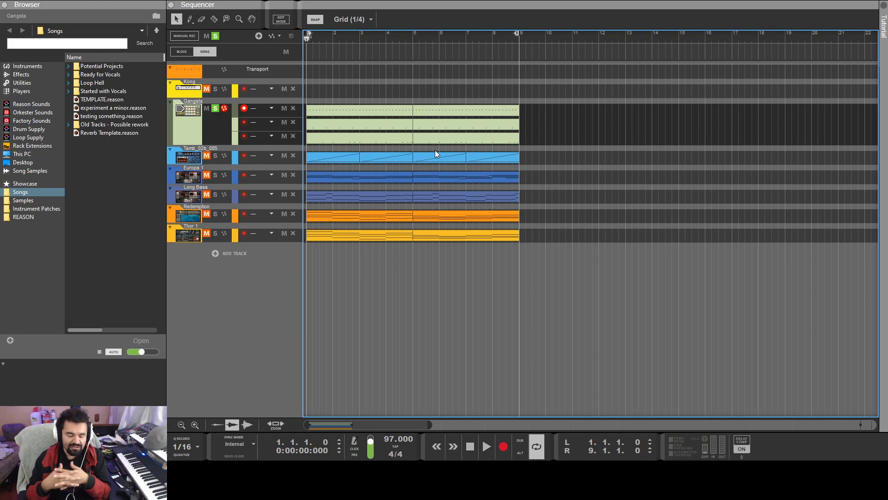
Join the four Tamb_02b_085 clips into one and split the joined clip at bar 5.
left_click_drag(495, 92, 421, 268)
mouse_move(426, 155)
left_mouse_down()
mouse_move(559, 160)
mouse_move(424, 162)
left_mouse_up()
left_click_drag(581, 292, 297, 94)
left_click_drag(573, 162, 323, 148)
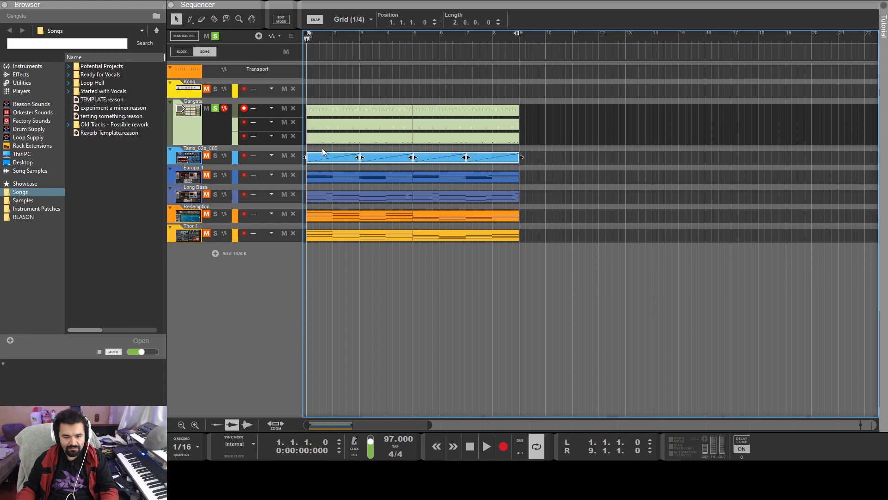
left_click(396, 297)
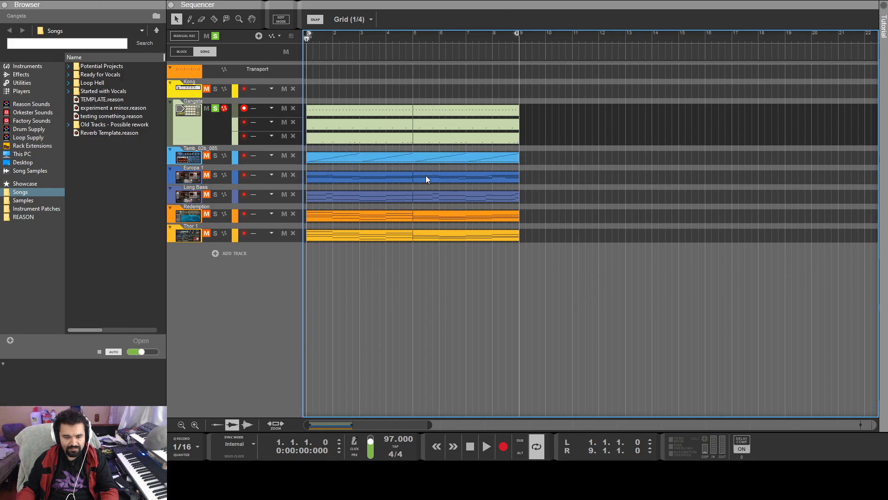
key("r")
left_click(413, 157)
key("q")
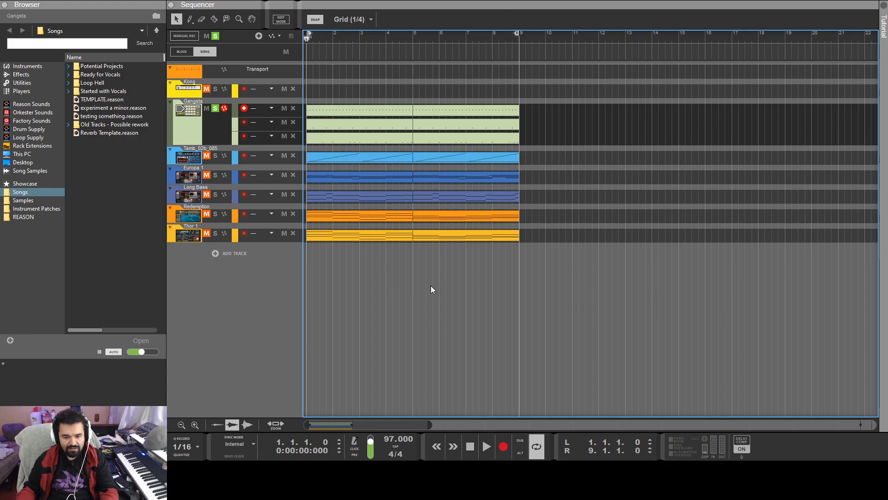
Copy all clips from the first eight bars to bar 9, and copy those duplicates again to bar 17.
left_click_drag(609, 105, 307, 252)
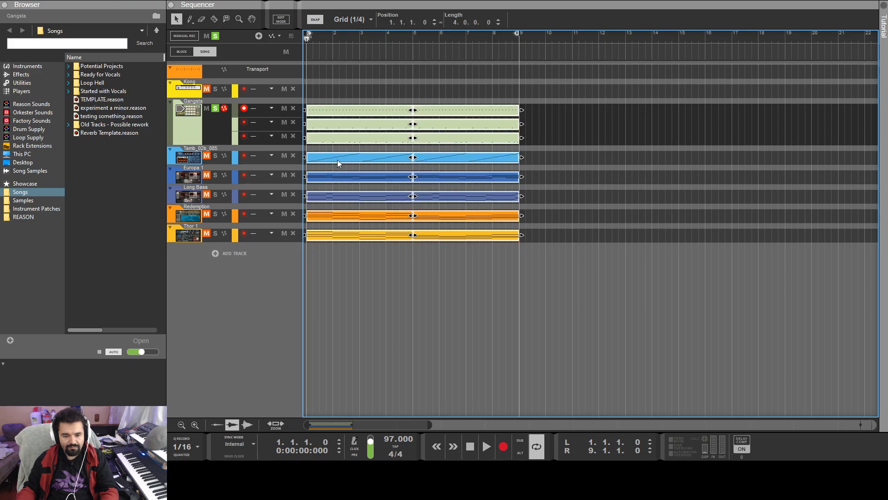
left_click_drag(331, 129, 545, 121)
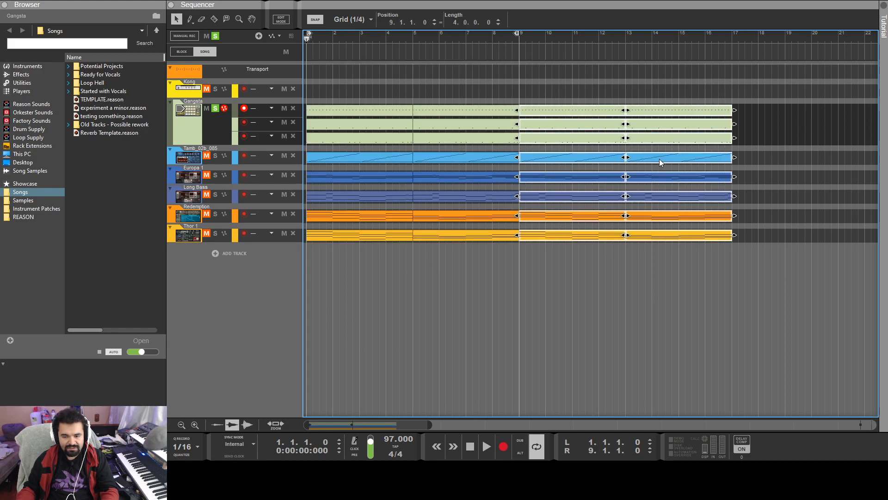
scroll(517, 373, "up", 2)
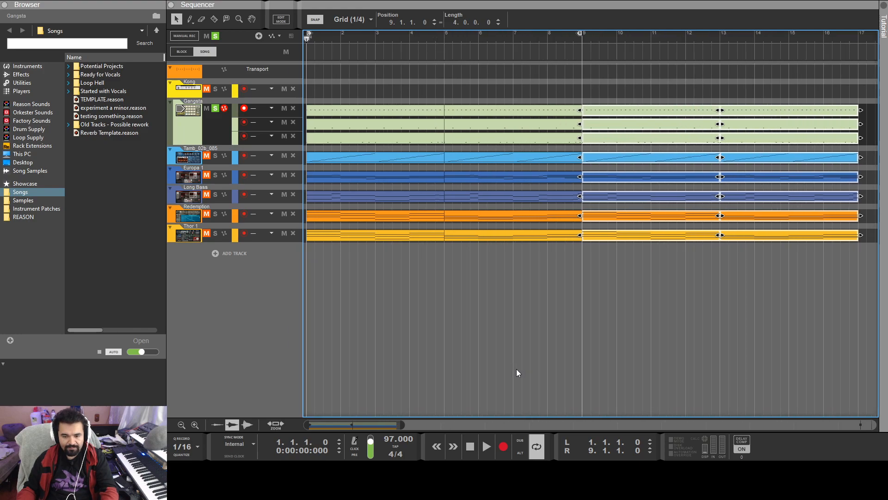
scroll(517, 369, "down", 4)
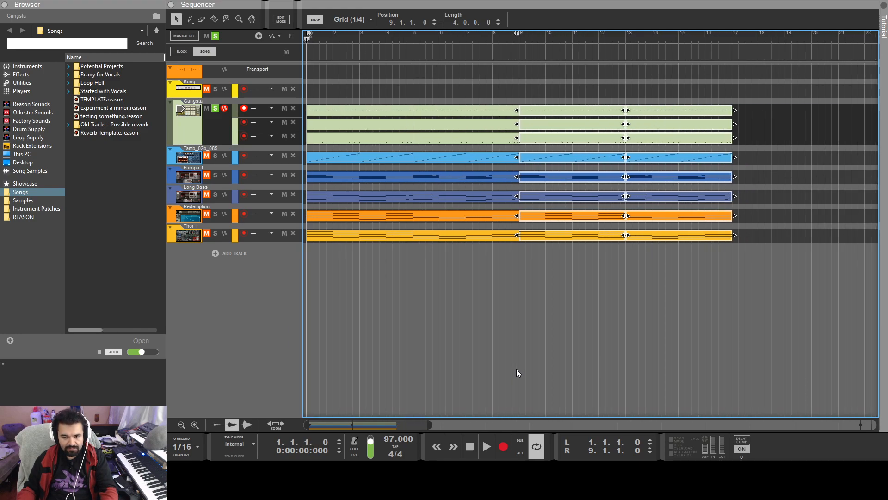
scroll(465, 276, "down", 2)
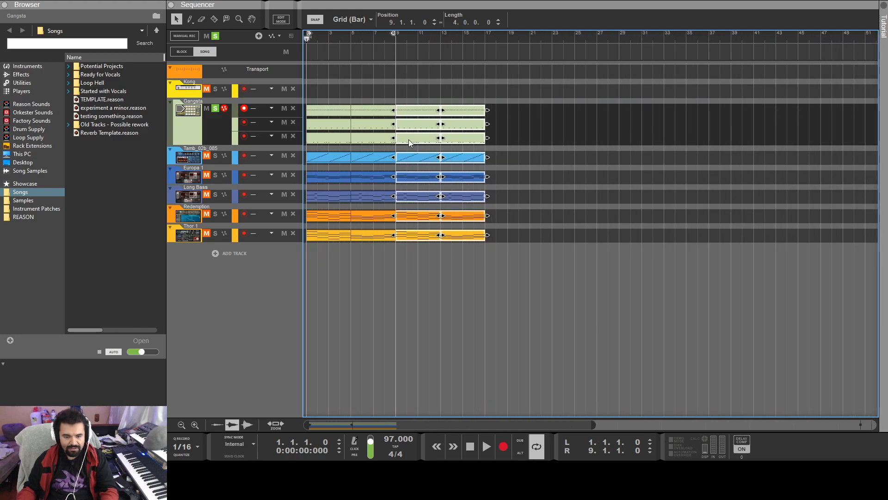
left_click_drag(409, 140, 496, 140)
left_click(598, 233)
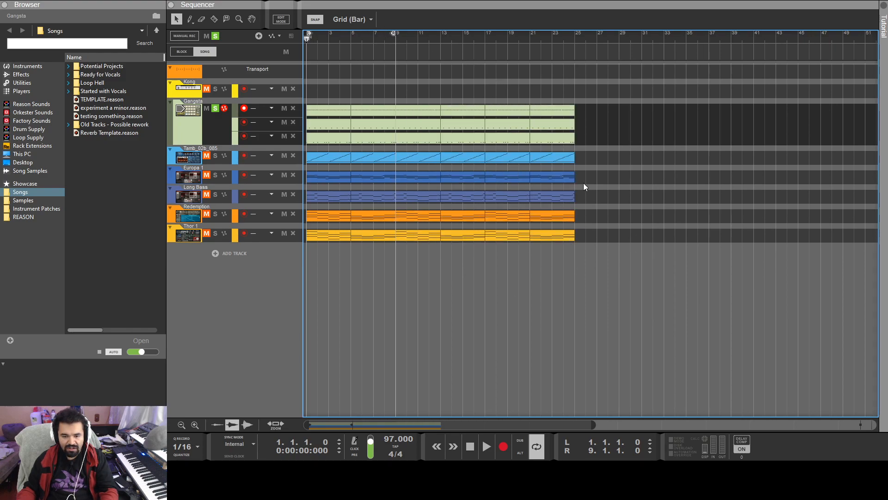
Add a note lane to the Gangsta track and create empty one-bar clips at bars 16 and 17.
key("comma")
double_click(479, 112)
double_click(490, 112)
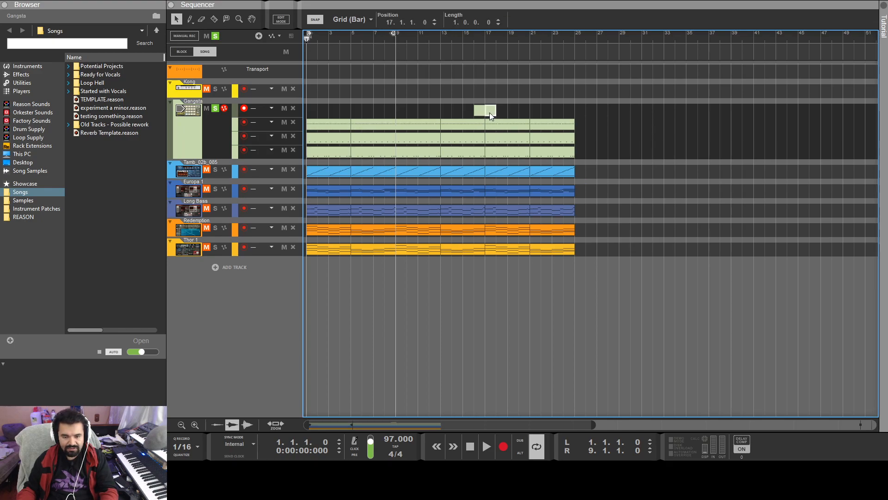
double_click(535, 110)
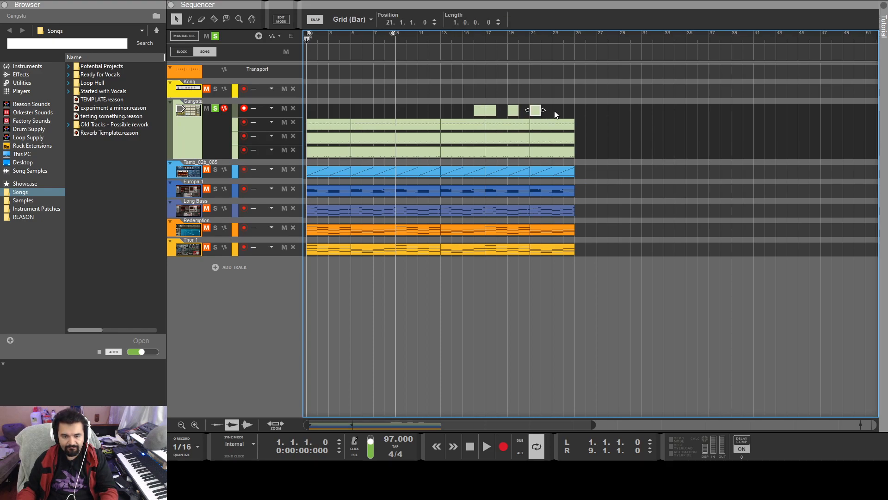
left_click_drag(556, 99, 504, 117)
key("Delete")
Draw a REV CRASH note at 16.3.1.0 in the bar 16 clip and a CRASH note at 17.1.1.0 in the bar 17 clip.
double_click(482, 110)
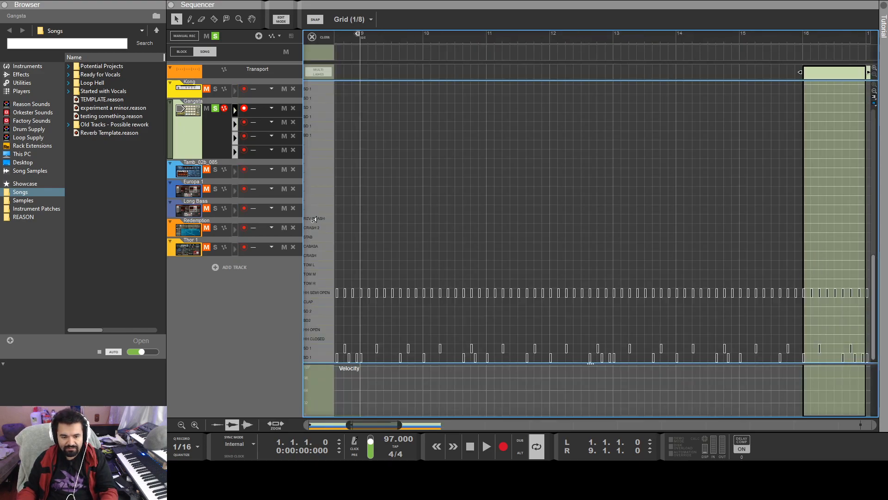
left_click(838, 228)
left_click_drag(838, 228, 838, 219)
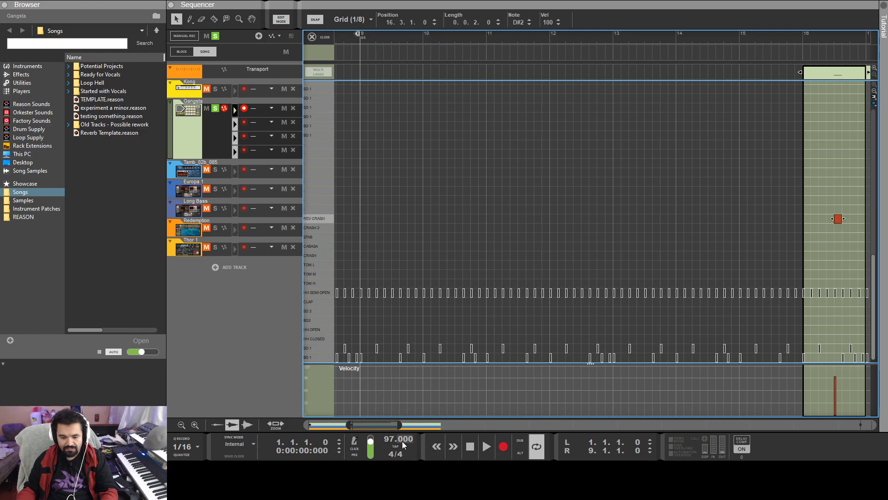
left_click_drag(378, 424, 384, 425)
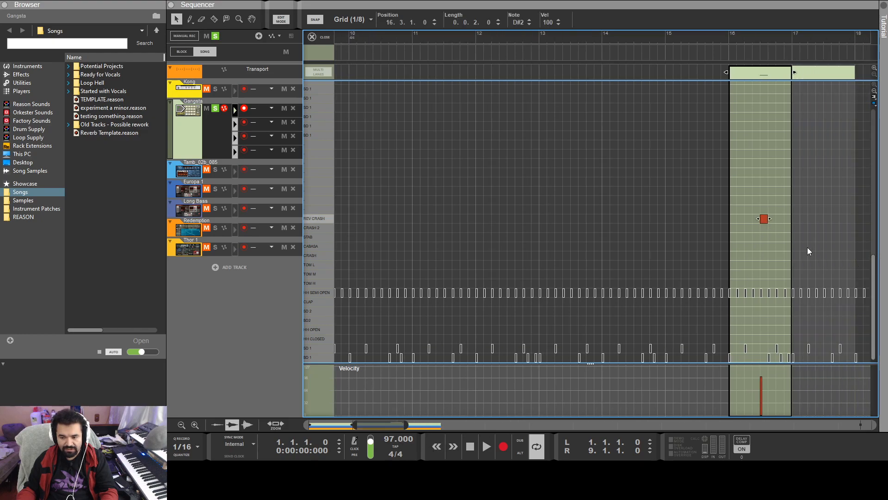
left_click(796, 262)
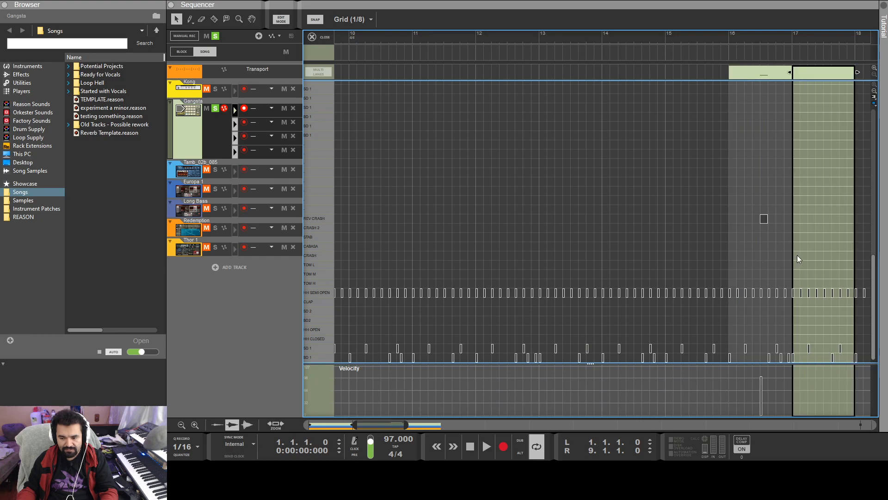
left_click(799, 255)
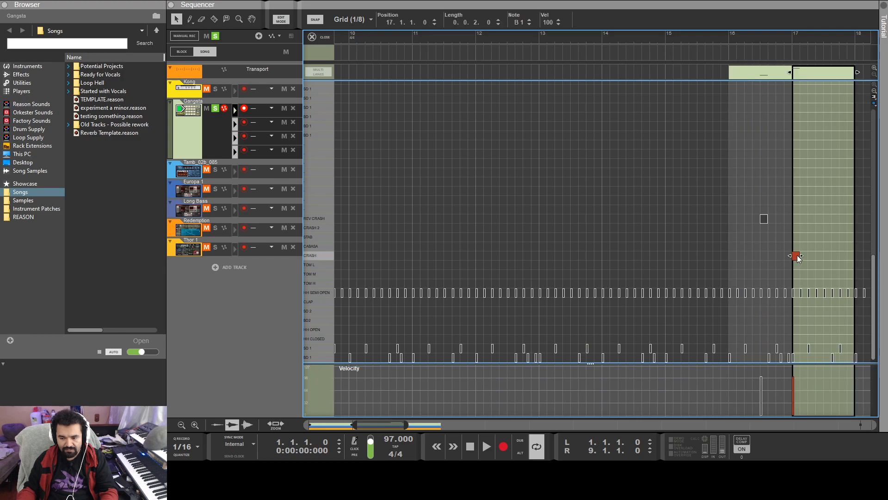
Copy the one-bar crash clip from bar 17 to bars 19, 21 and 23 in the arrangement.
left_click(281, 20)
double_click(385, 111)
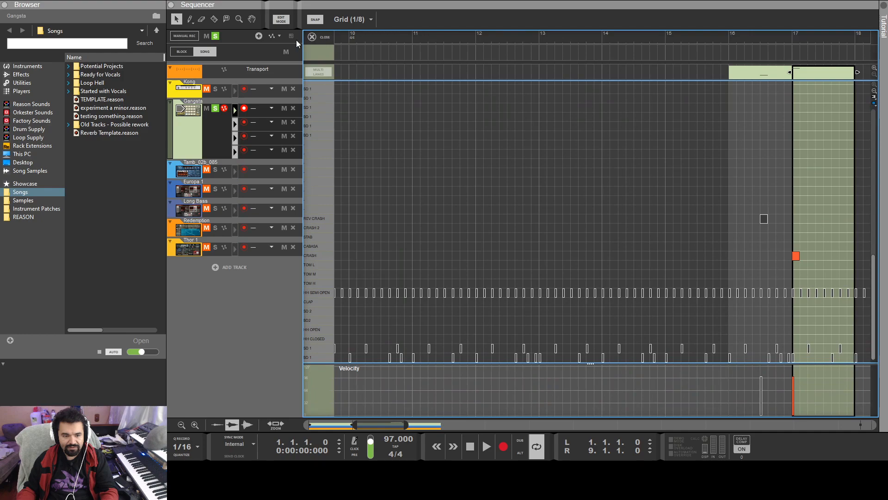
left_click(281, 20)
left_click_drag(390, 112, 456, 114)
left_click(547, 180)
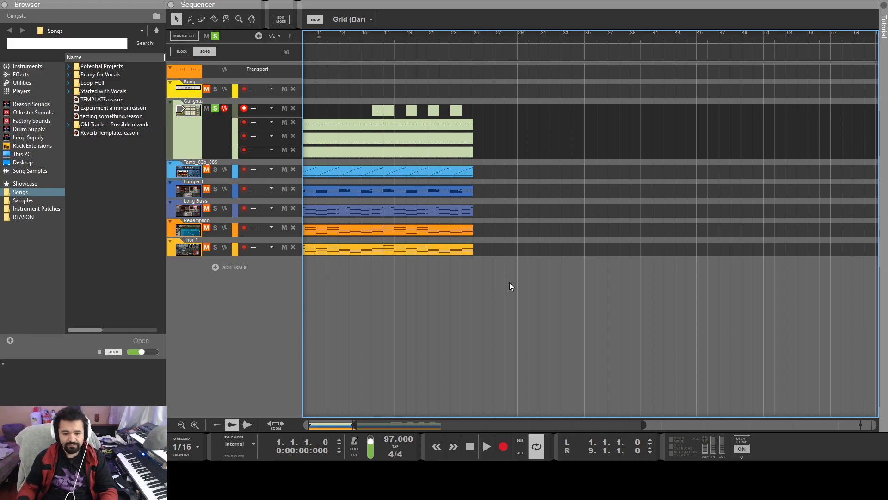
Open the snare clip at bar 17 and add two extra snare notes in beat 4 of bar 18, the last at 18.4.4.0.
double_click(401, 142)
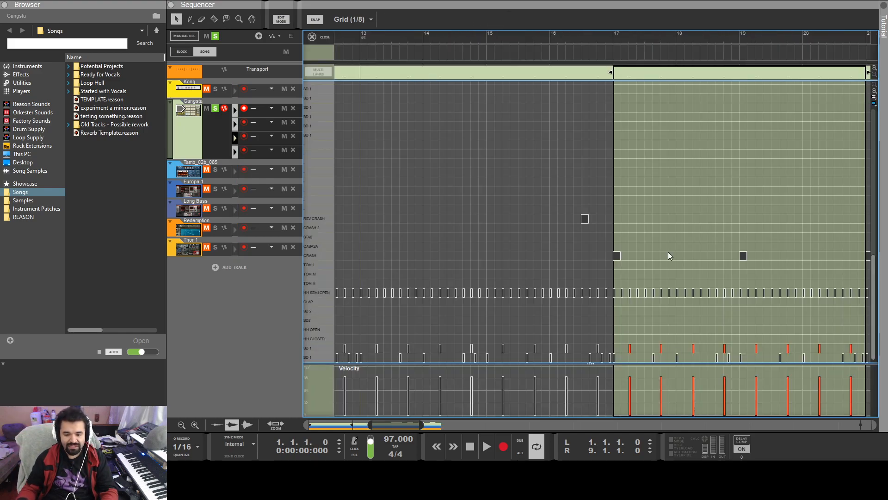
key("h")
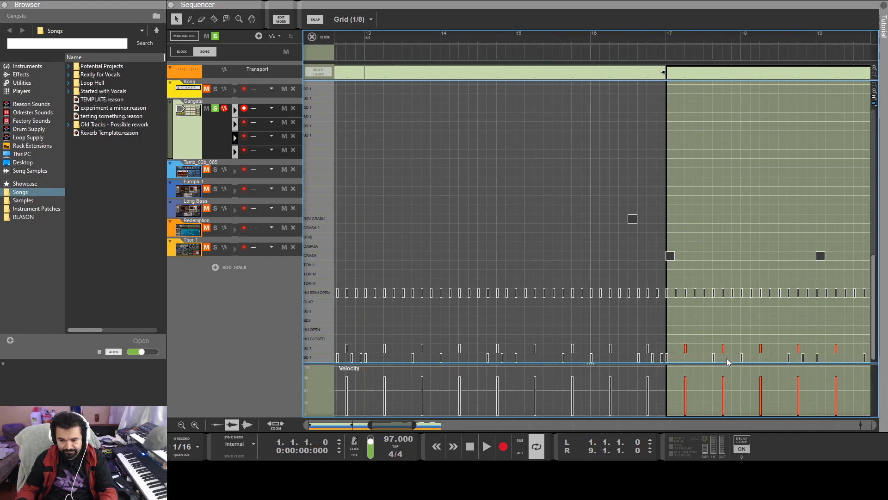
left_click_drag(396, 424, 412, 429)
key("h")
key("h")
key("h")
key("h")
key("h")
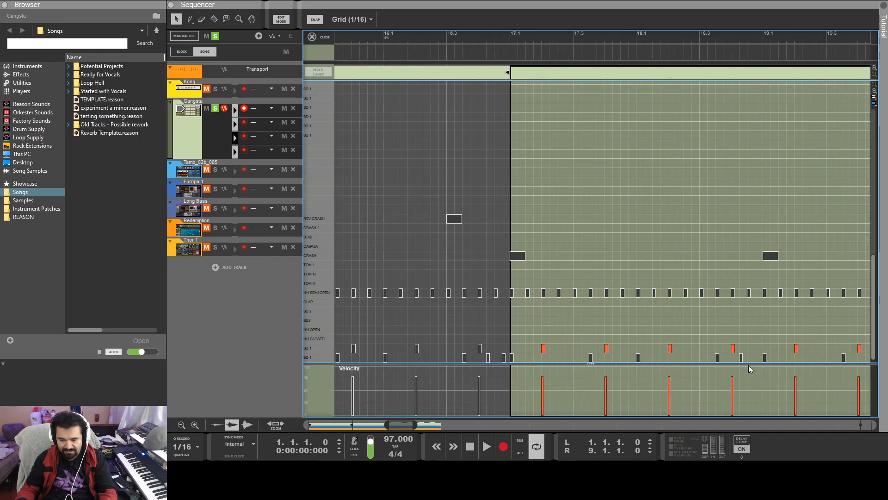
left_click(733, 348)
left_click_drag(735, 349, 754, 352)
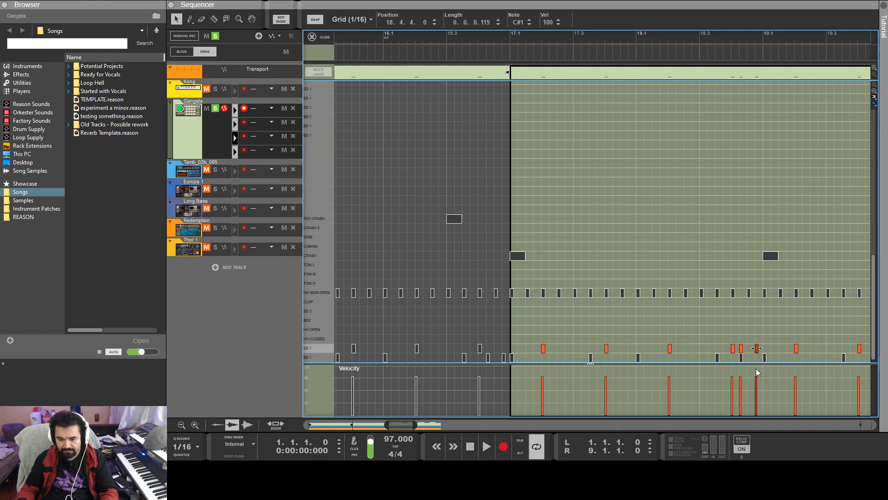
Add three extra snare notes in beat 4 of bar 20, the last at 20.4.4.0, and return to the arrangement.
left_click_drag(410, 425, 421, 425)
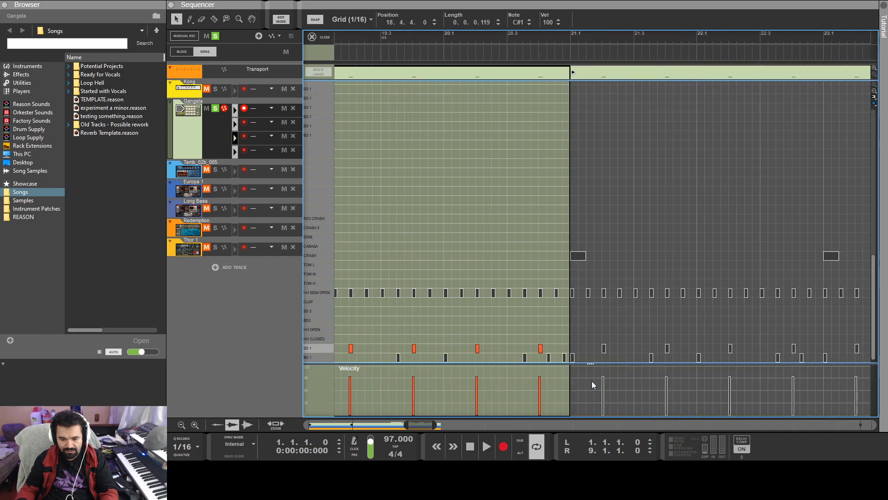
left_click_drag(541, 348, 564, 348)
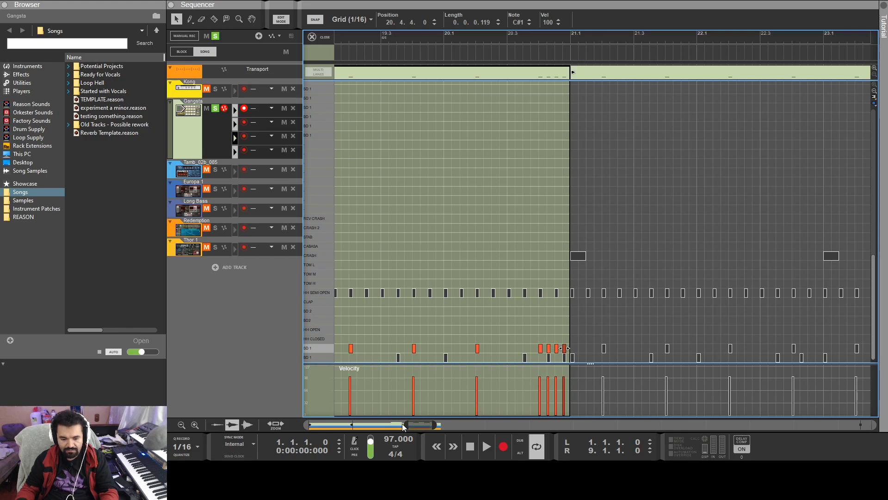
left_click_drag(406, 424, 307, 424)
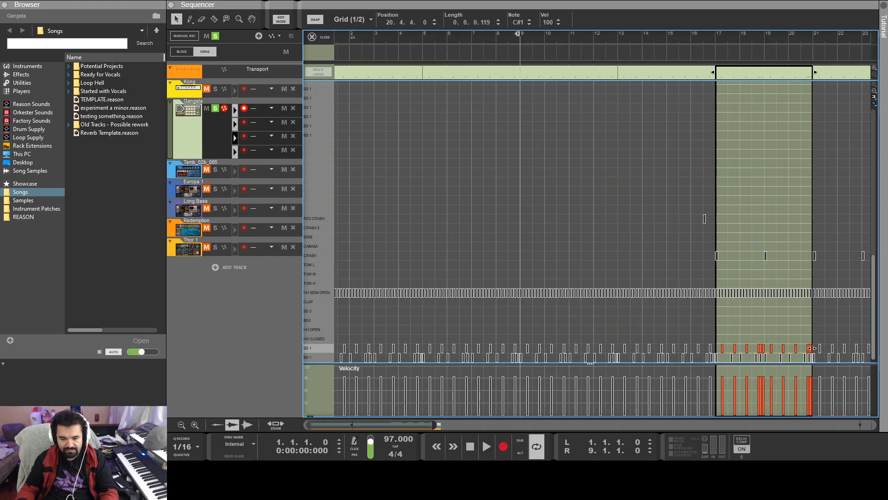
left_click(283, 20)
Join the four-bar clips on the main lanes and tracks into eight-bar clips starting at bars 9 and 17.
left_click_drag(619, 104, 489, 256)
left_click(544, 328)
left_click_drag(431, 197, 414, 214)
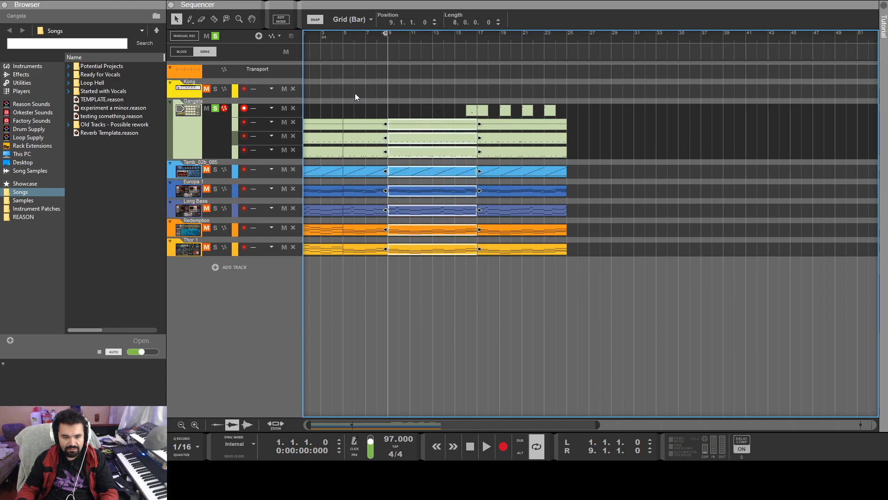
Join the two four-bar clips on each lane and track in bars 1 to 8 into one eight-bar clip.
left_click_drag(355, 97, 318, 268)
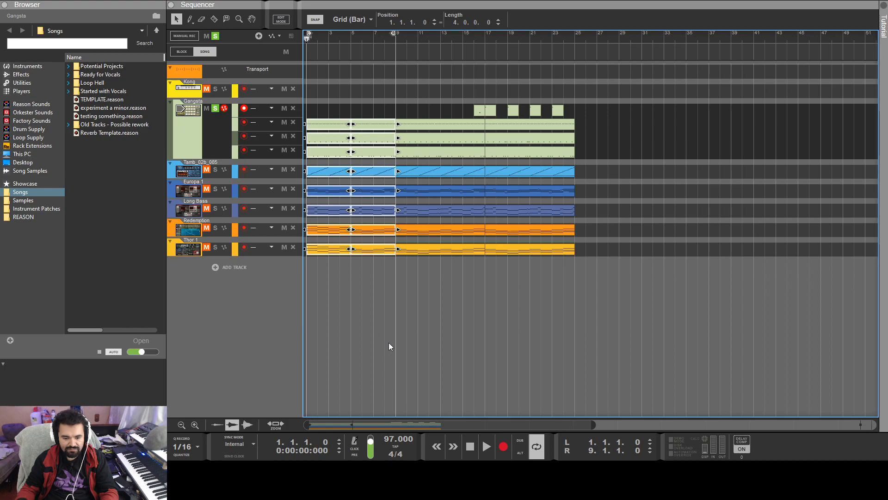
left_click(459, 346)
left_click_drag(359, 100, 400, 194)
left_click_drag(375, 112, 263, 328)
left_click_drag(462, 121, 377, 277)
left_click_drag(571, 131, 483, 309)
left_click(631, 238)
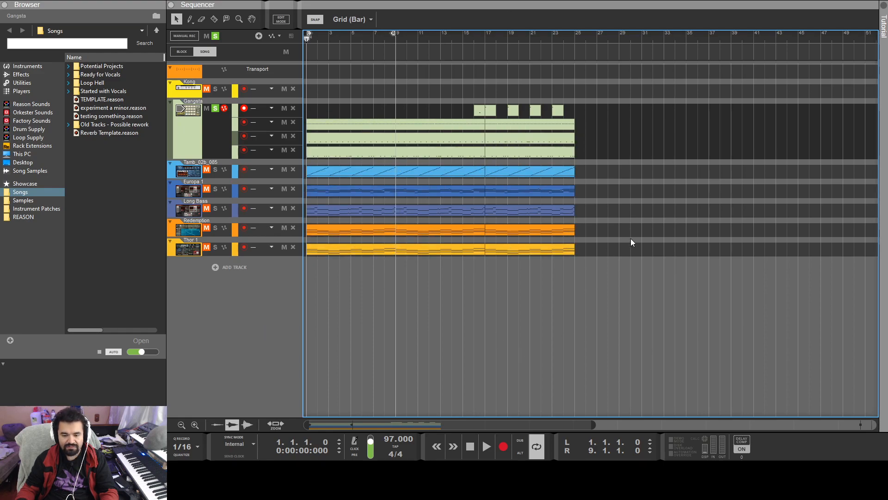
Open the snare clip at bar 17 and add two extra snare notes in beat 4 of bar 22, on its second and fourth sixteenths.
double_click(528, 141)
left_click_drag(363, 426, 434, 429)
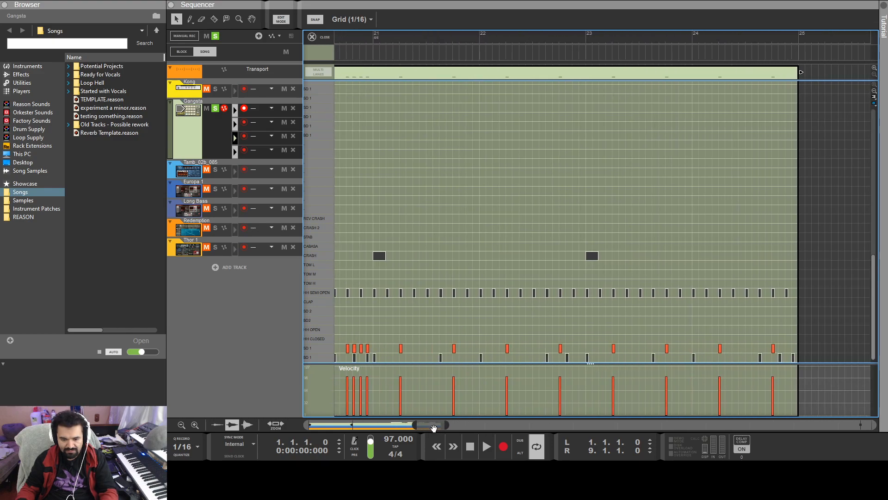
left_click(560, 349)
left_click_drag(560, 348, 581, 350, "ctrl")
left_click(603, 350)
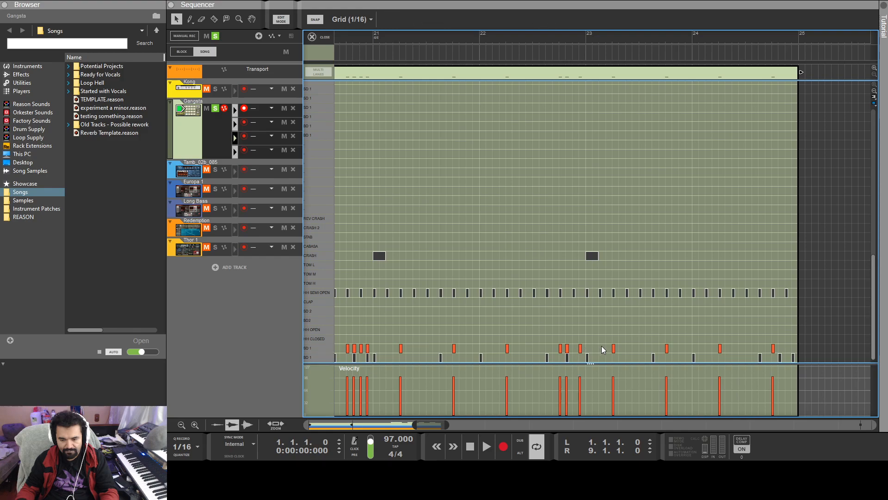
Add a snare roll in beat 4 of bar 24 with 1/32 notes ending at 24.4.4.120, and return to the arrangement.
key("h")
key("h")
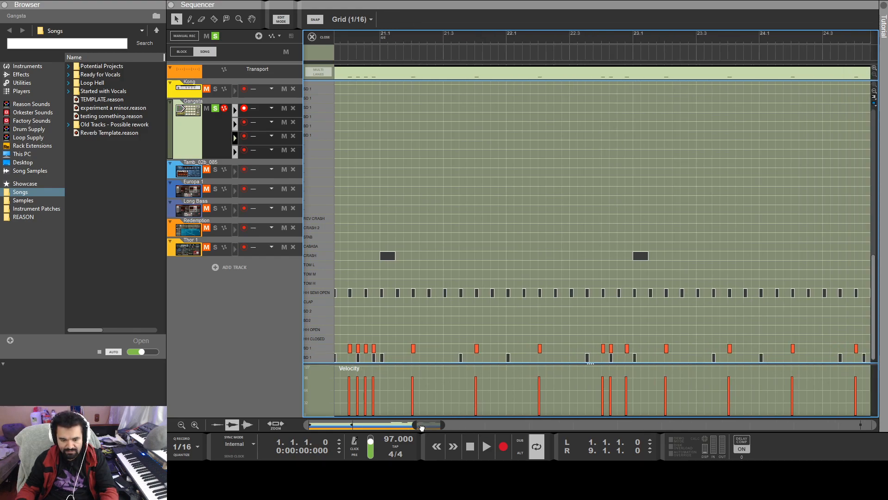
left_click_drag(422, 427, 437, 428)
key("h")
key("h")
key("h")
key("h")
key("h")
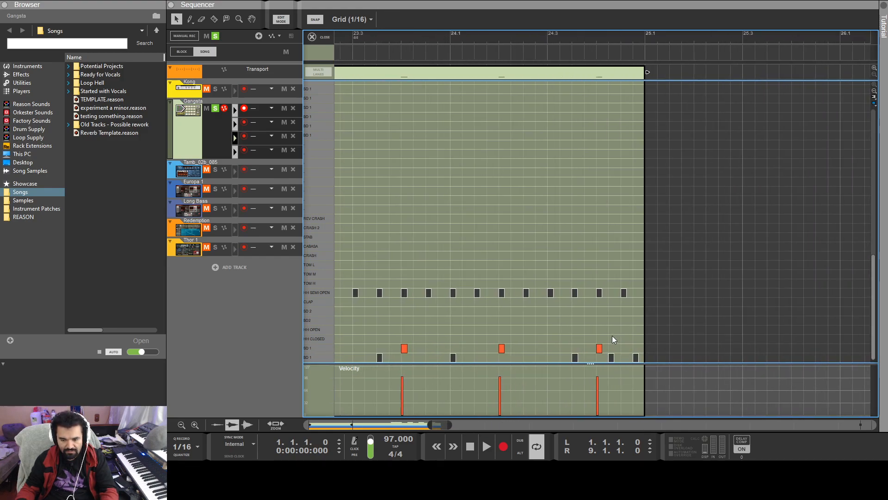
key("h")
left_click(622, 349)
key("Delete")
key("ctrl+z")
left_click_drag(624, 350, 669, 354)
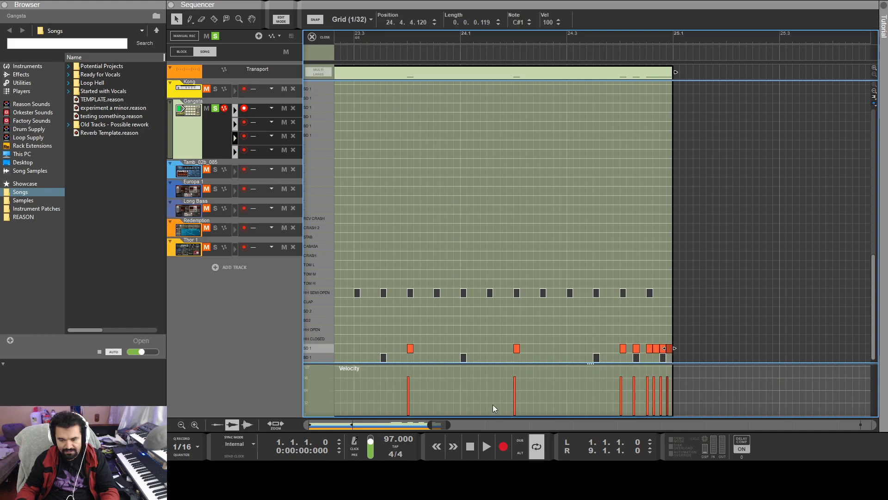
left_click(282, 22)
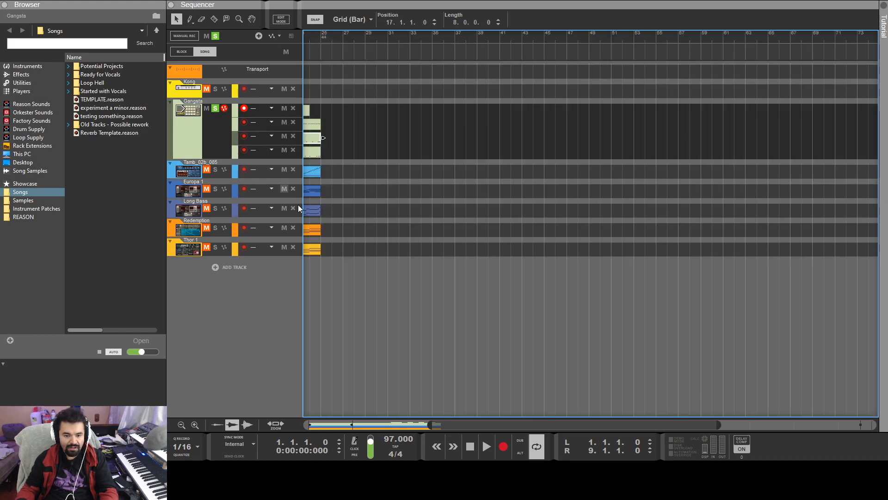
left_click_drag(459, 424, 334, 425)
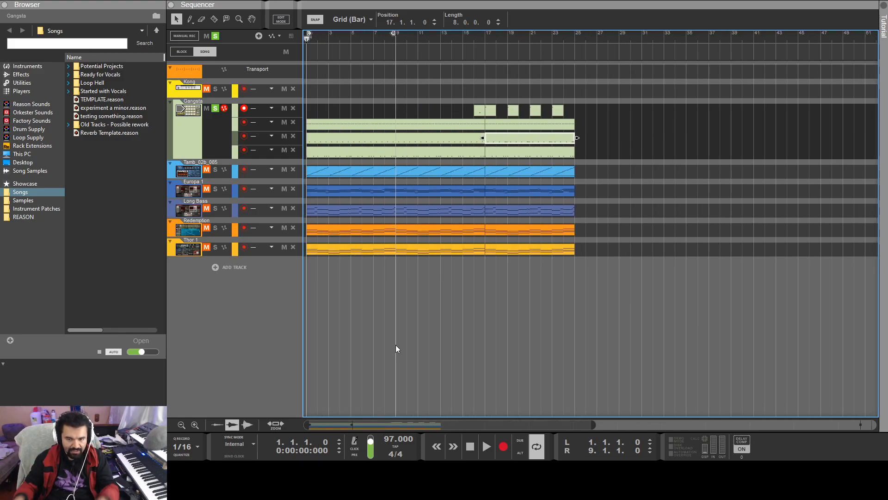
Open the hi-hat clip at bar 17 and add one extra semi-open hi-hat note at 18.3.4.0.
double_click(511, 123)
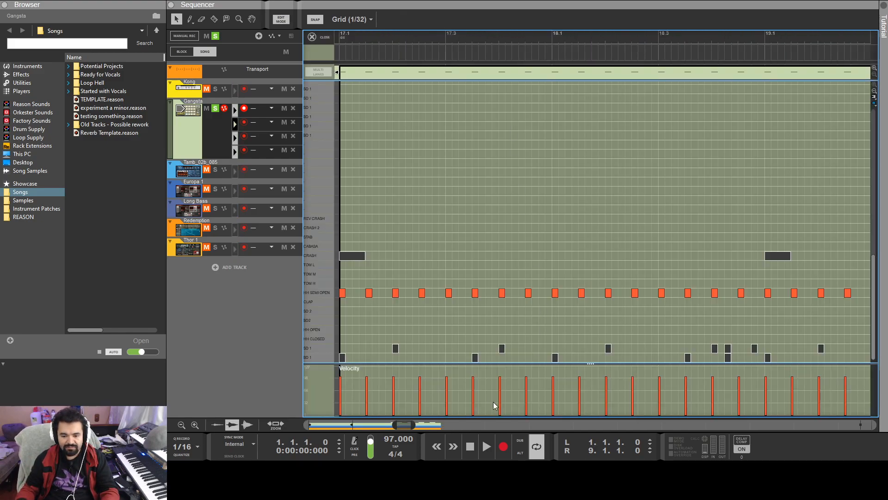
left_click(675, 293)
left_click(701, 293)
left_click(702, 293)
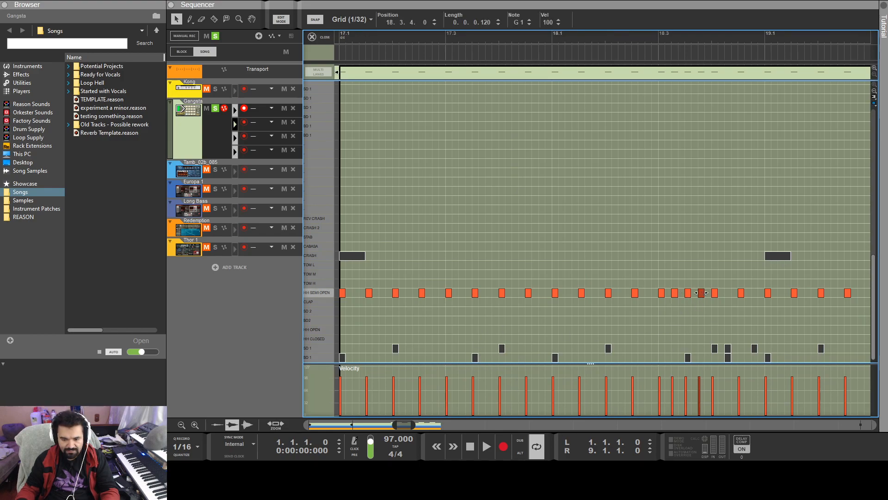
left_click_drag(406, 424, 410, 426)
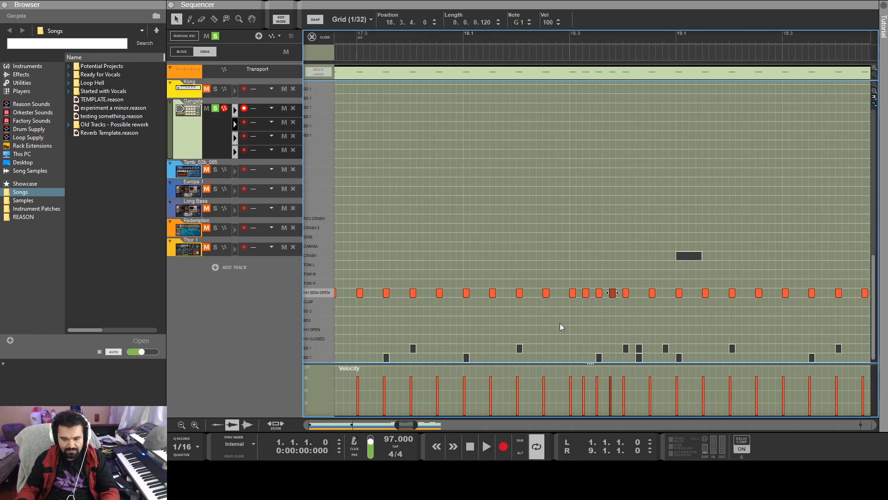
left_click(580, 294)
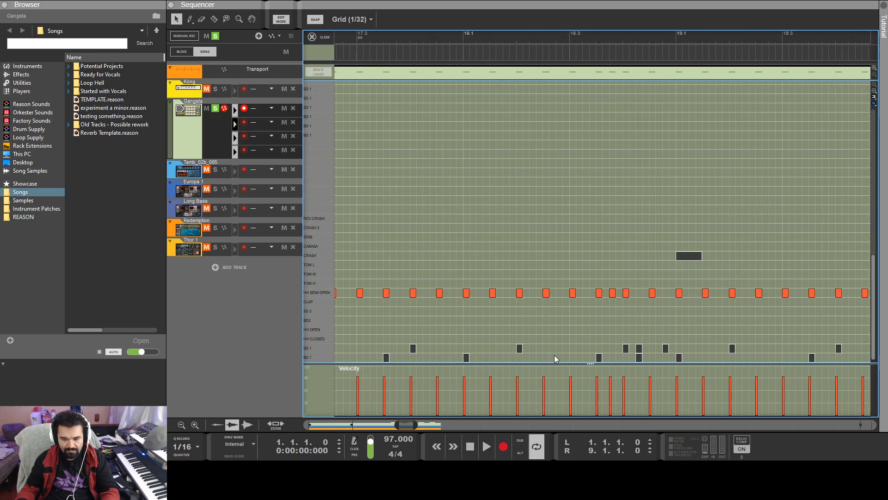
Add extra semi-open hi-hat notes at 20.3.2.0 and 20.3.4.0 in bar 20 and at 22.3.4.0 in bar 22.
left_click_drag(414, 425, 422, 426)
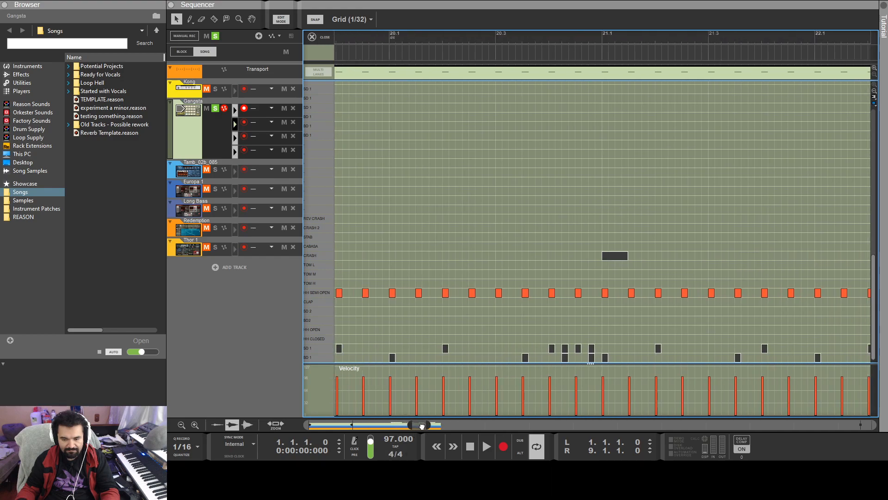
left_click(538, 293)
left_click(512, 293)
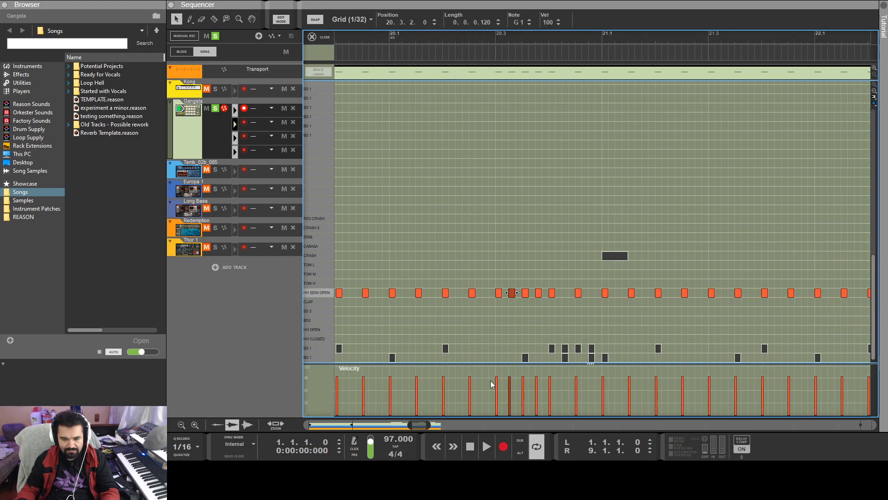
left_click_drag(419, 426, 431, 426)
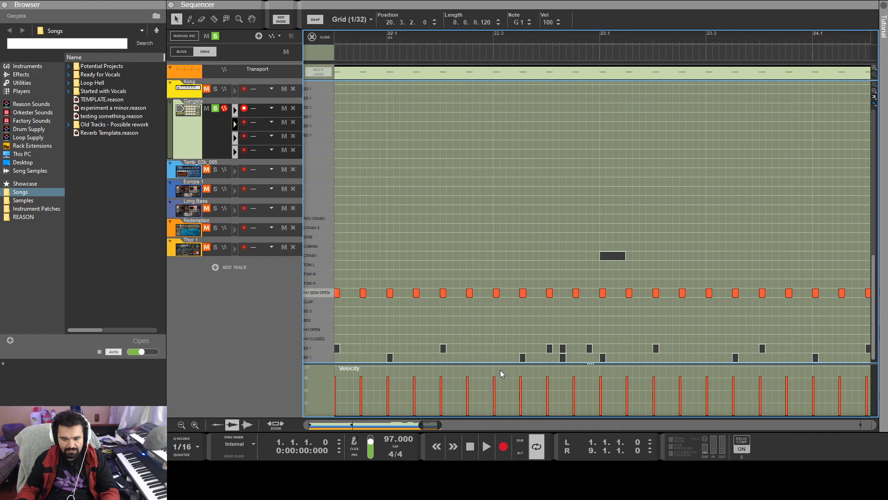
left_click(535, 293)
Add two extra semi-open hi-hat notes in beat 3 of bar 24, the last at 24.3.4.0.
left_click_drag(427, 425, 434, 425)
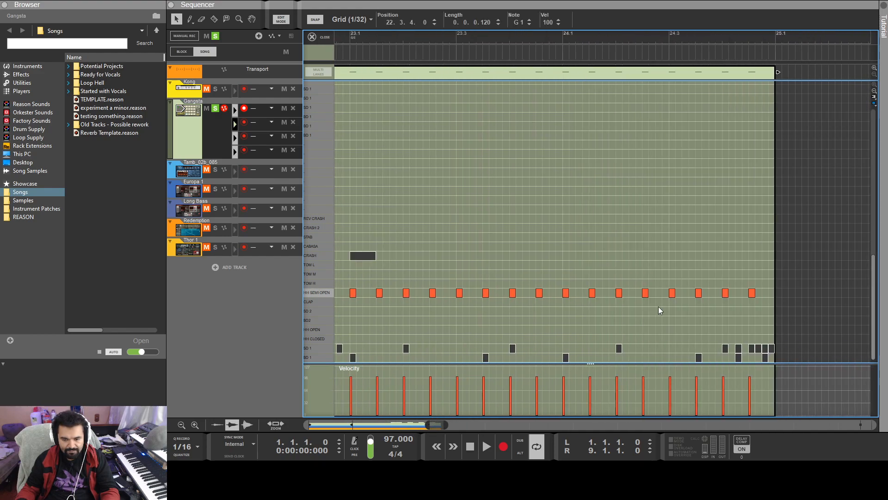
left_click(685, 293)
left_click(713, 293)
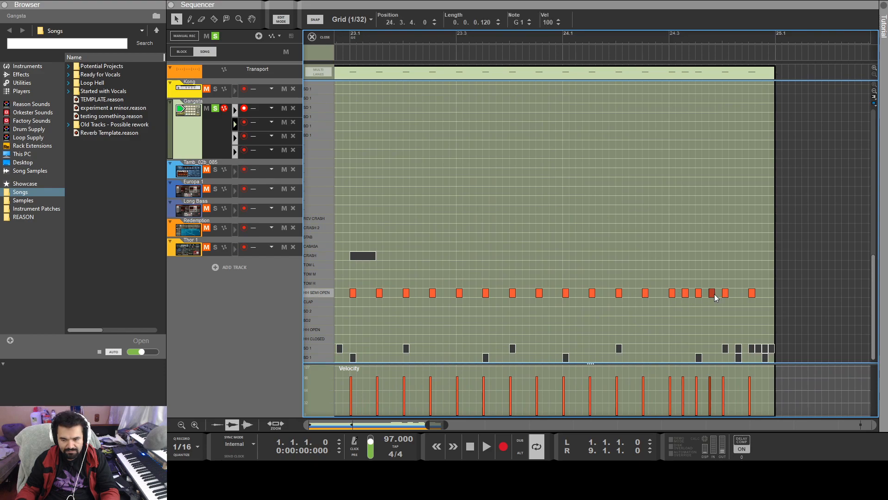
left_click(737, 293)
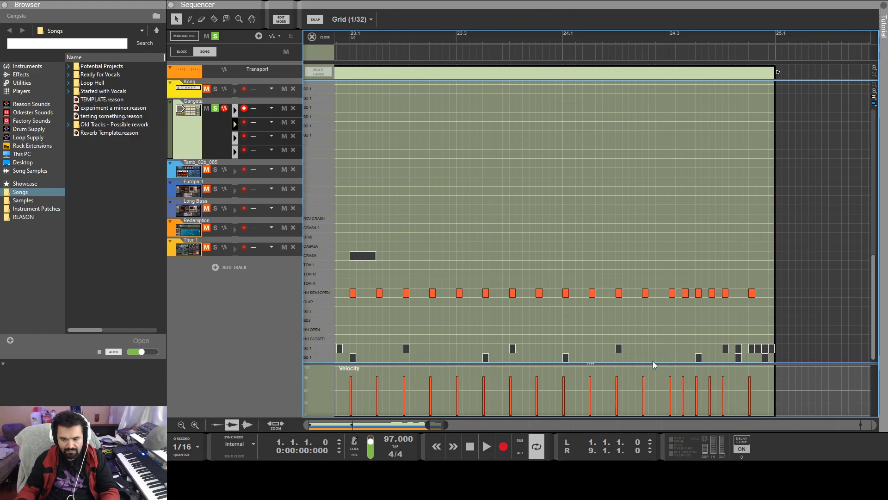
Play the song, return to the arrangement and extend the loop's right locator to bar 25.
key("space")
left_click_drag(436, 424, 388, 424)
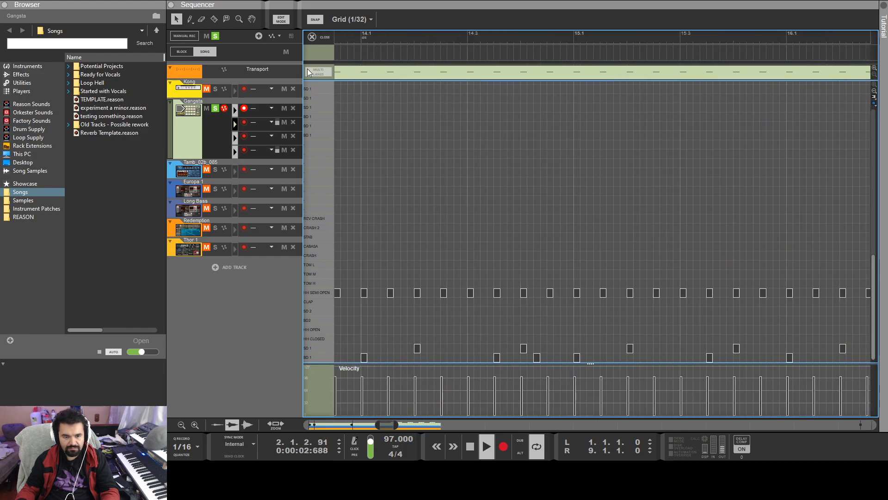
left_click(281, 19)
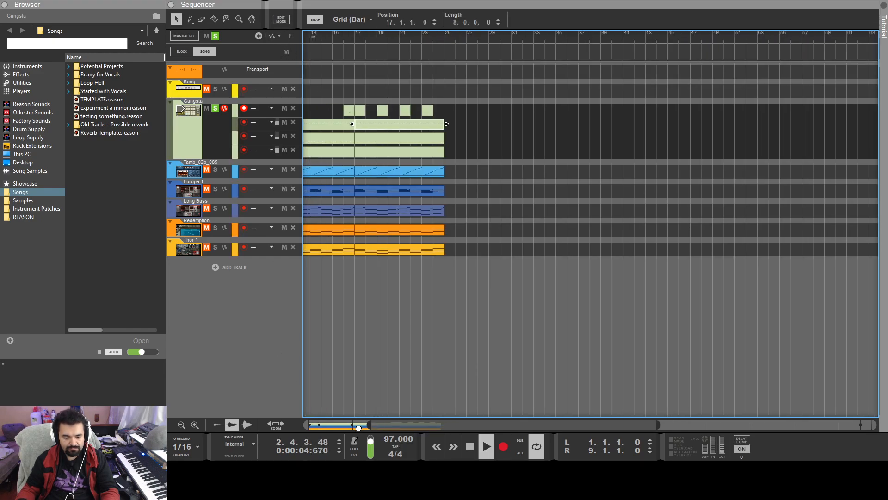
left_click_drag(394, 32, 568, 57)
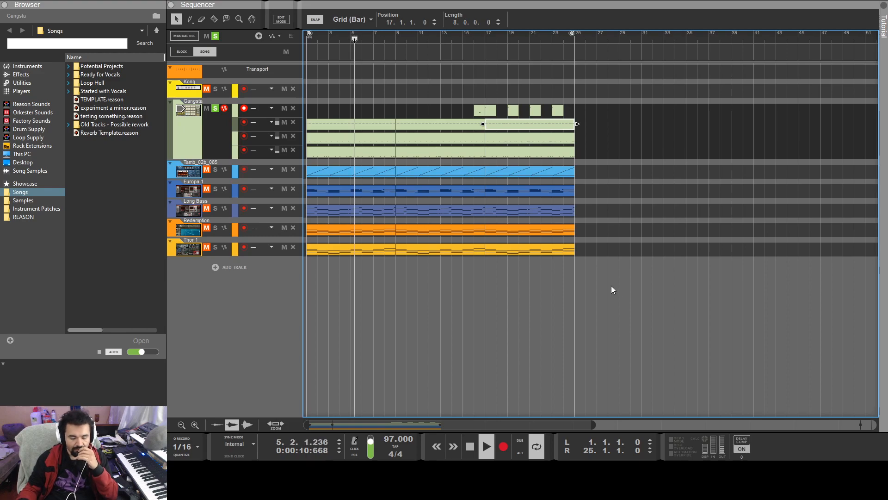
Open the snare clip in bars 1 to 8, add an extra snare note at 8.4.3.120 and audition it.
double_click(393, 139)
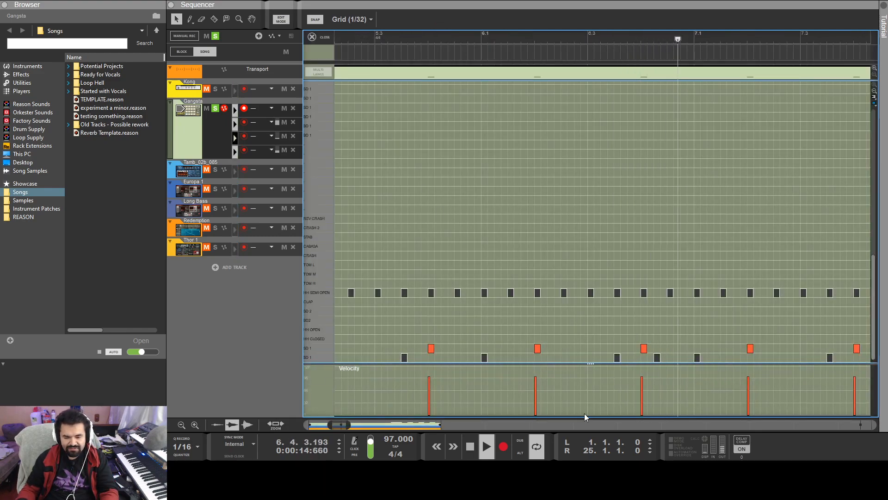
left_click_drag(340, 424, 355, 425)
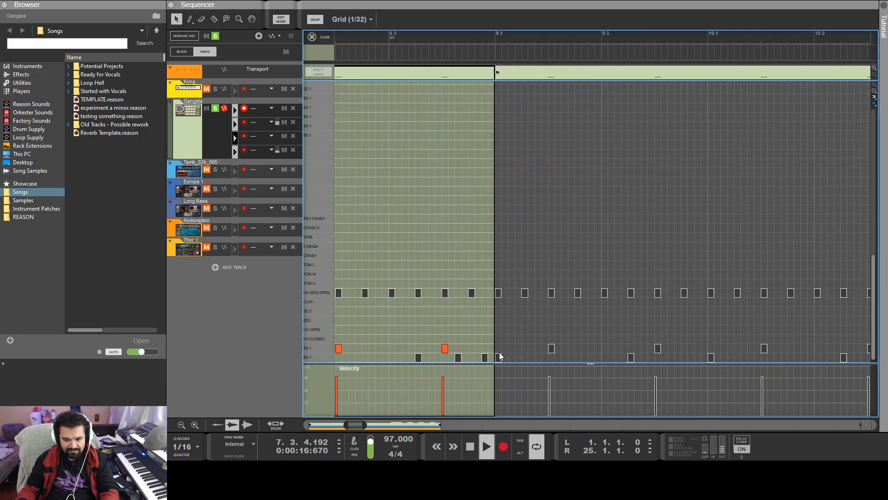
left_click(472, 348)
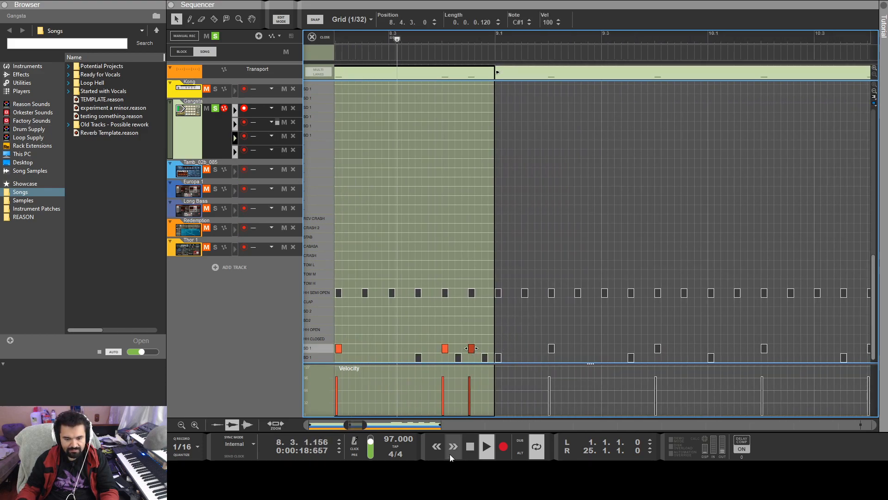
key("space")
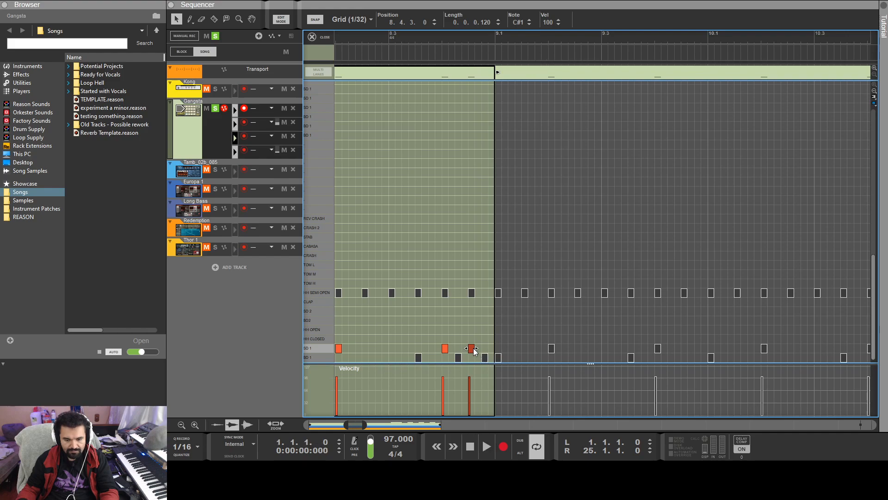
left_click_drag(475, 351, 478, 350)
key("space")
key("space")
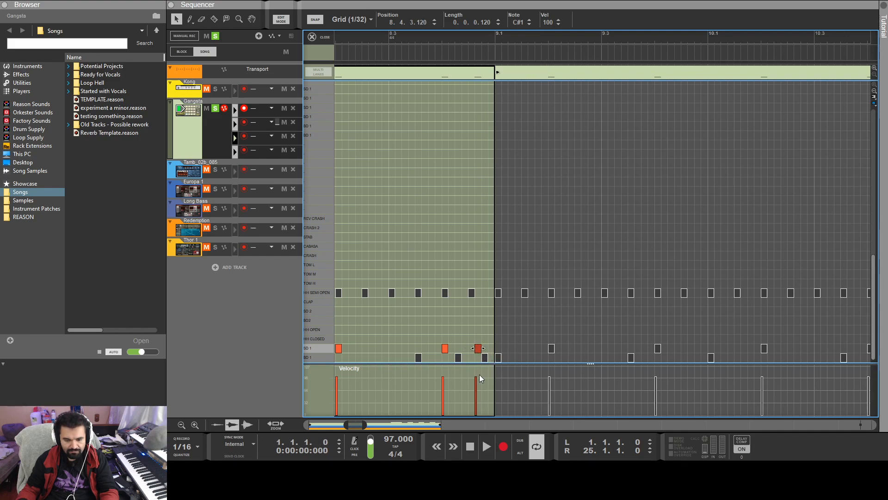
key("space")
key("space")
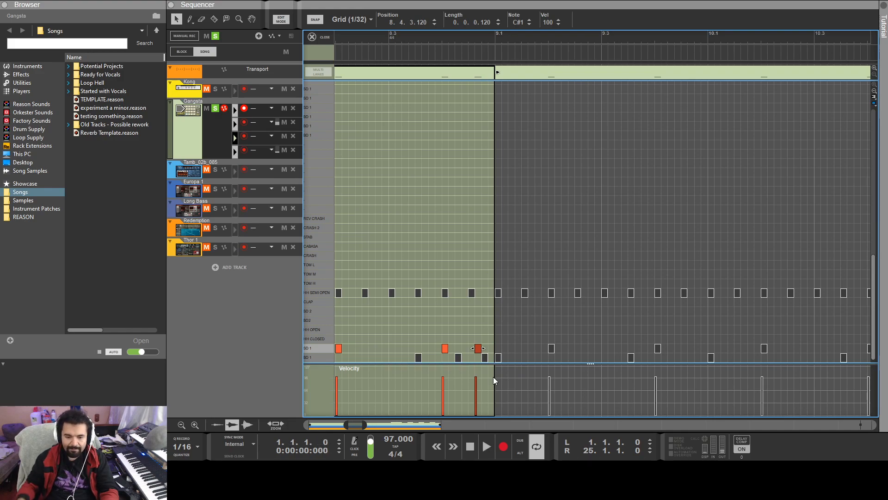
Audition from 8.3, shift the extra snare note earlier in beat 4 of bar 8, and add another at 8.4.4.0.
left_click(389, 40)
key("space")
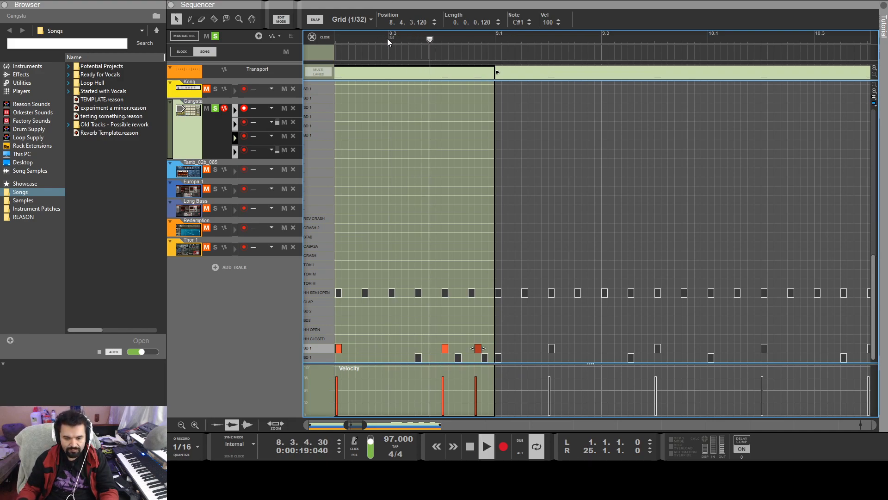
key("space")
left_click_drag(466, 334, 478, 350)
key("ctrl+Left")
key("ctrl+Left")
double_click(485, 349)
key("space")
key("space")
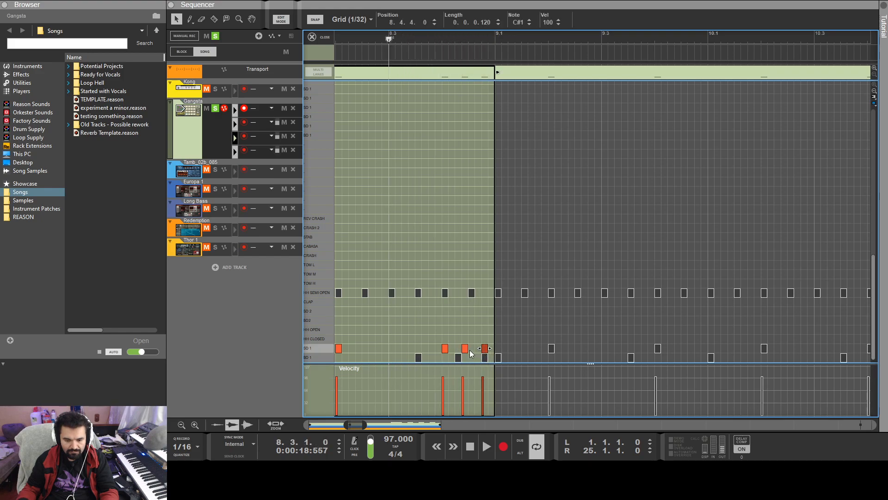
Place the first extra snare note of bar 8 at 8.4.3.0 and audition the two-note fill.
left_click(479, 348)
key("ctrl+Left")
key("space")
left_click_drag(476, 348, 485, 349)
key("space")
left_click(479, 348)
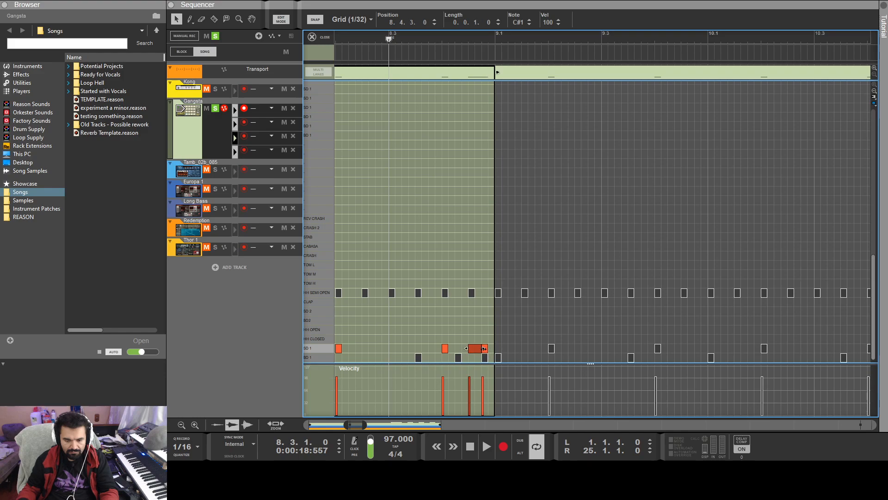
left_click(475, 359)
key("space")
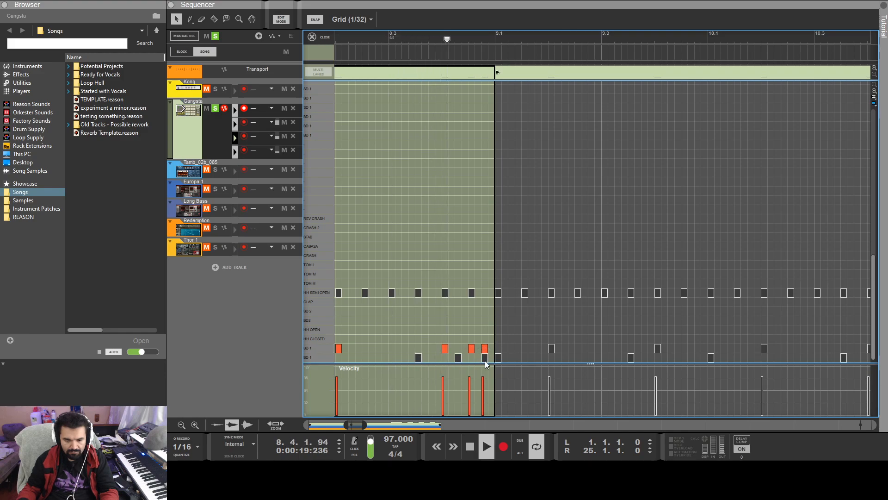
key("space")
key("space")
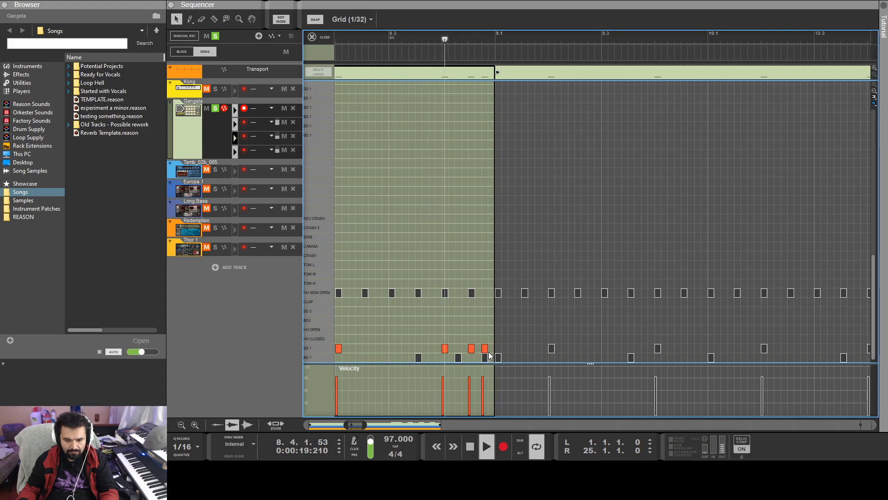
key("space")
Audition the end of bar 8 and delete the kick note at 8.4.4.0.
left_click(482, 357)
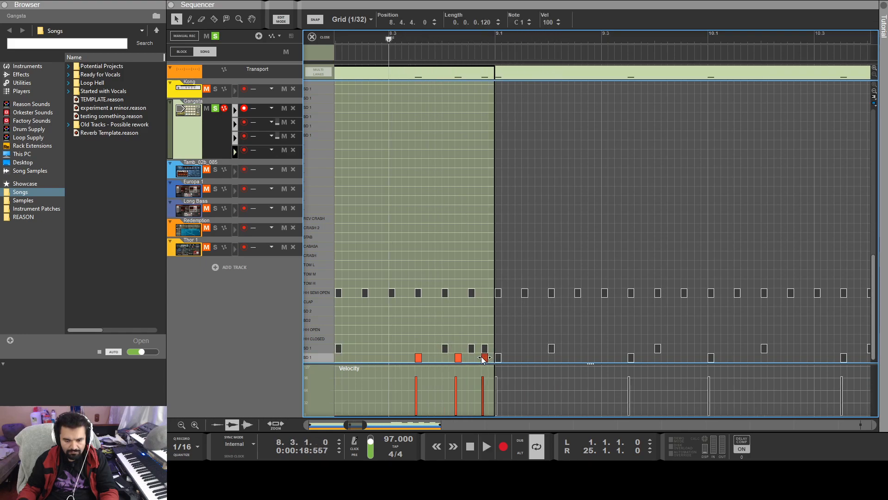
mouse_move(484, 358)
left_mouse_down()
mouse_move(474, 351)
mouse_move(483, 357)
left_mouse_up()
key("space")
key("space")
key("space")
key("space")
key("Delete")
key("space")
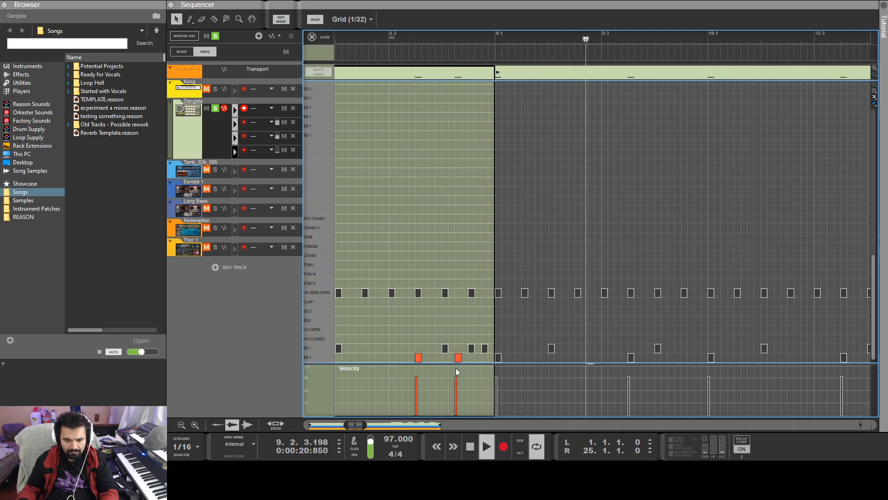
key("space")
Replace the snare and kick clips at bar 9 with copies of the clips from bars 1 to 8, and play the arrangement.
key("ctrl+e")
left_click_drag(408, 424, 364, 424)
left_click(429, 141)
key("Delete")
left_click(458, 152)
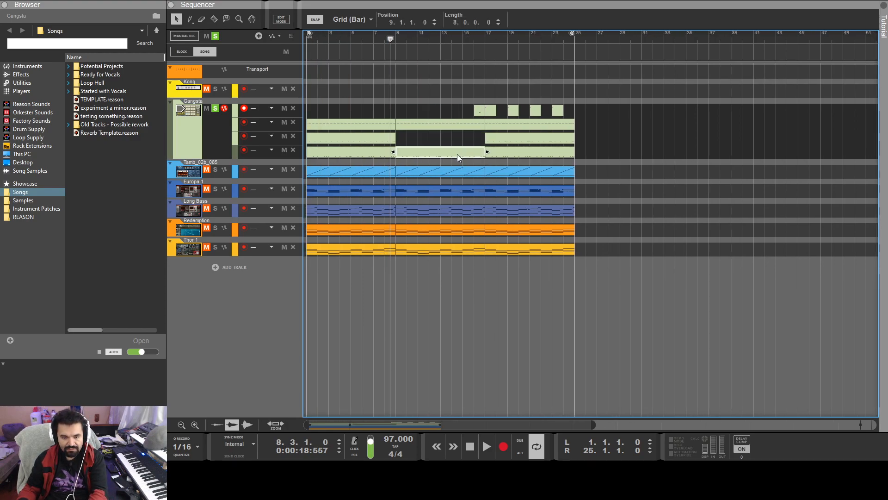
key("Delete")
left_click_drag(349, 163, 423, 149)
left_click(528, 377)
left_click(468, 445)
key("space")
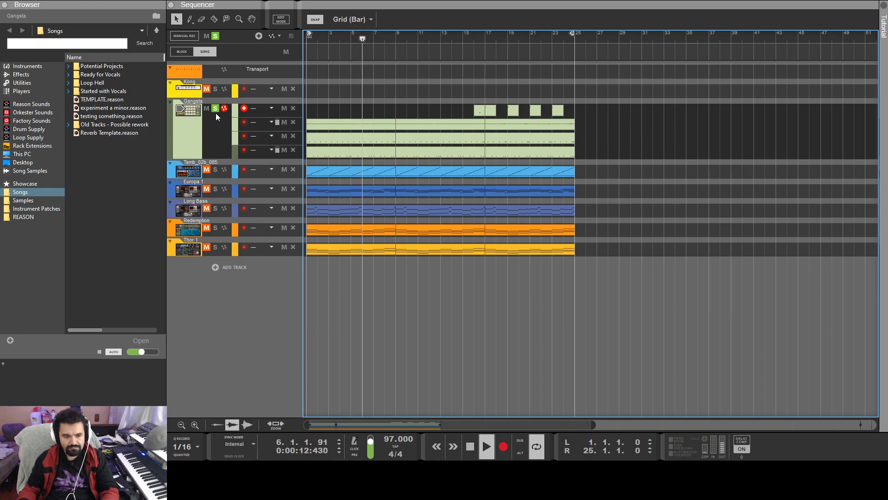
Solo the Tamb_02b_085 track alongside the drums and bring up the BD 1 pad of the Kong kit in the rack.
left_click(207, 170)
left_click(216, 170)
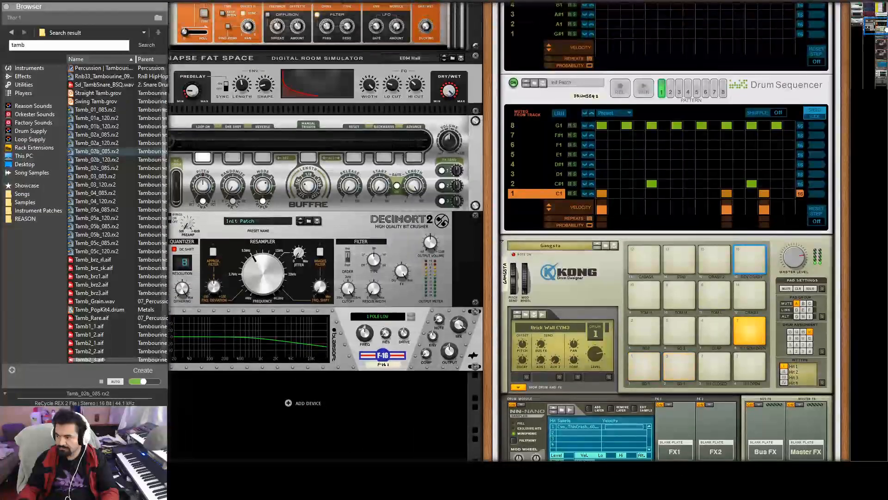
left_click_drag(886, 29, 886, 37)
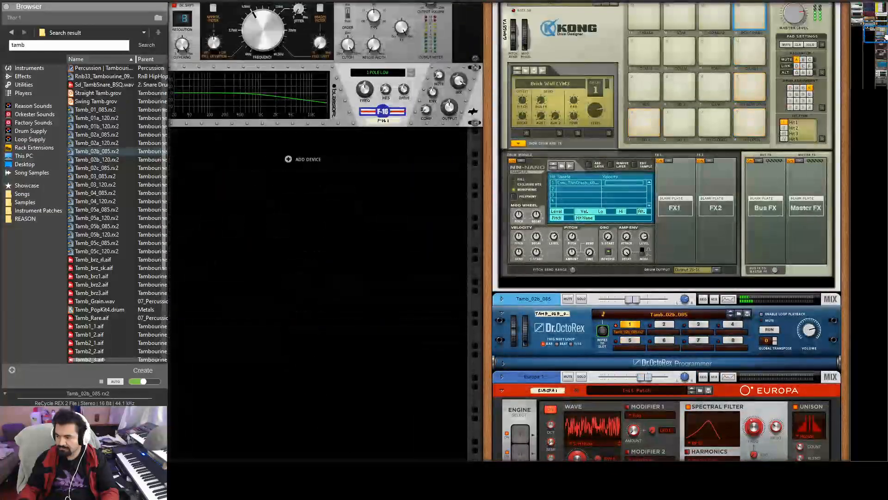
left_click(645, 116)
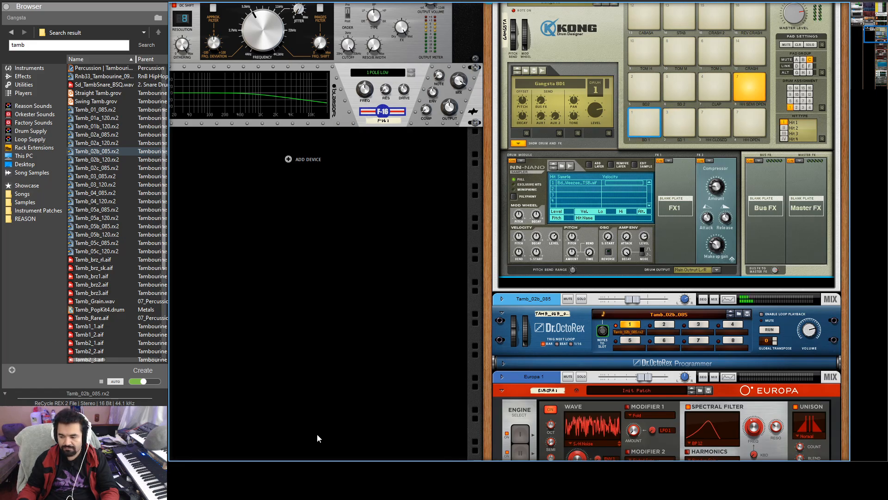
On the Kong 15-16 mixer channel, enable sends 1 and 4 and lower the channel level to about -3 dB.
key("F5")
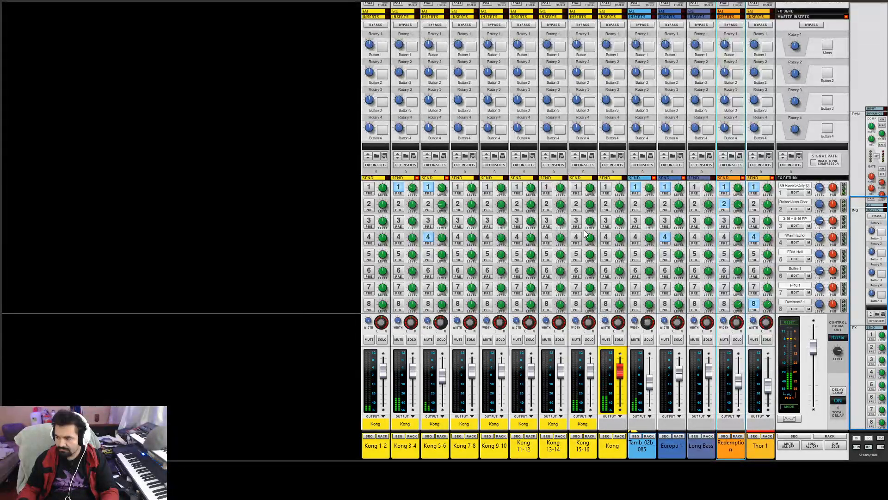
left_click(576, 188)
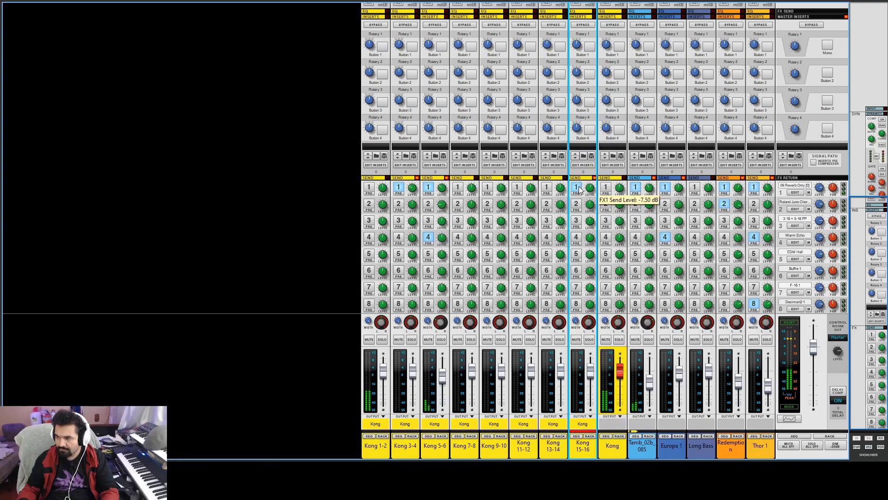
left_click_drag(590, 370, 591, 378)
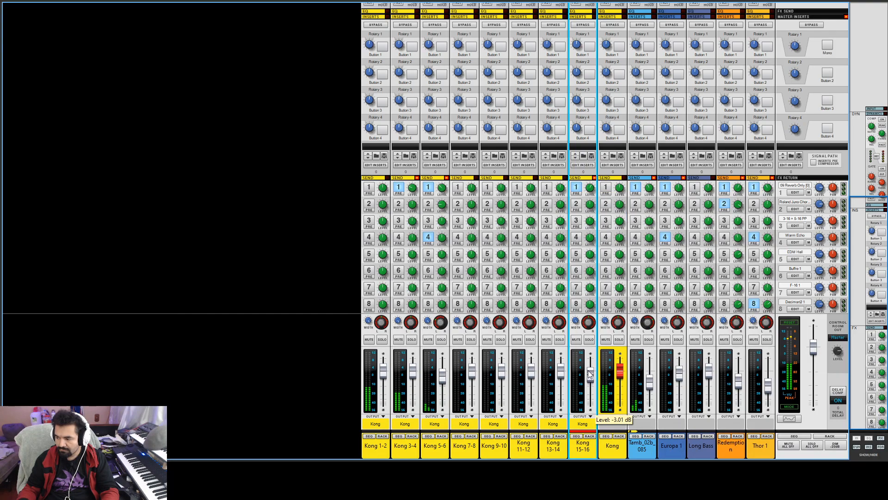
left_click(576, 237)
scroll(587, 242, "up", 2)
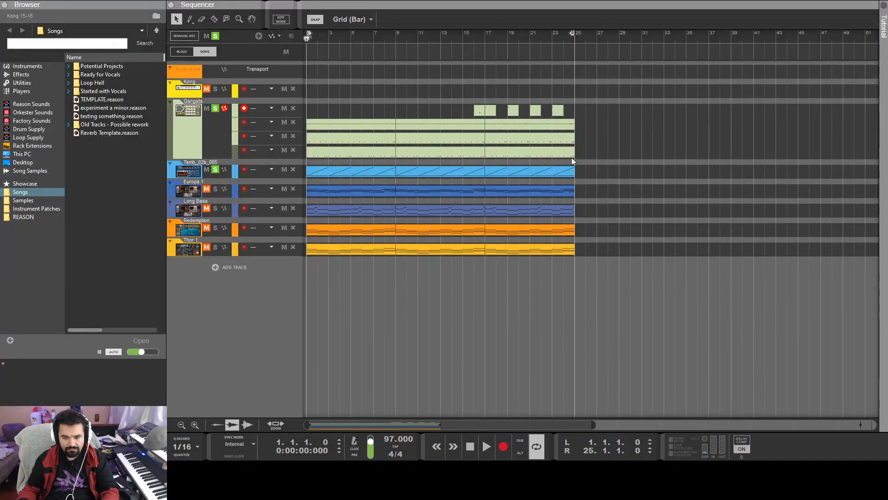
Delete the kick note at 24.4.4.0 from the kick clip that starts at bar 17.
double_click(571, 154)
left_click_drag(400, 424, 442, 424)
double_click(782, 358)
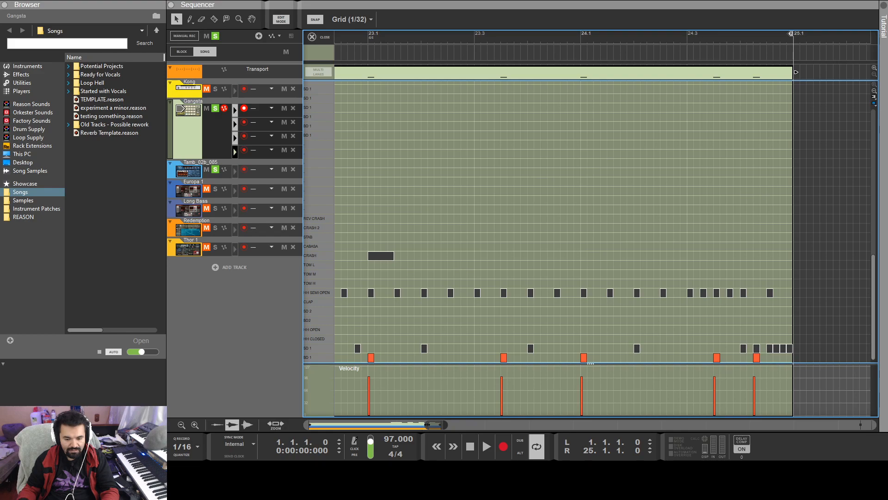
left_click_drag(426, 425, 170, 419)
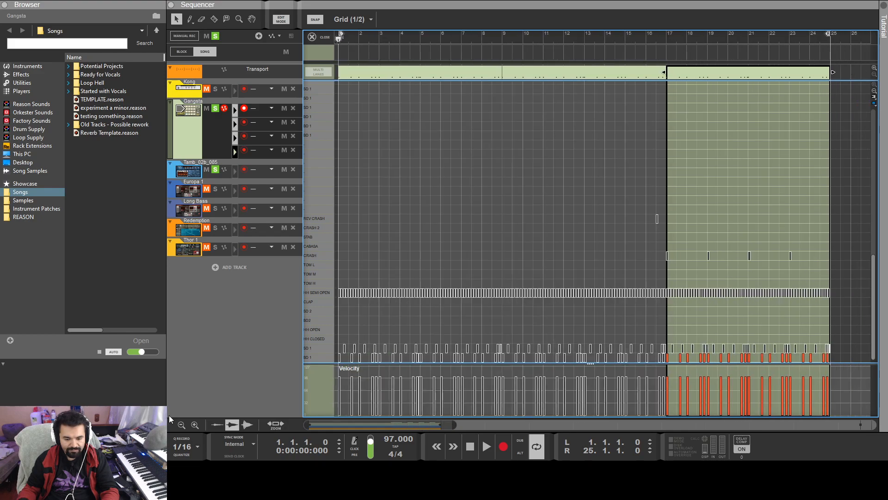
left_click(282, 20)
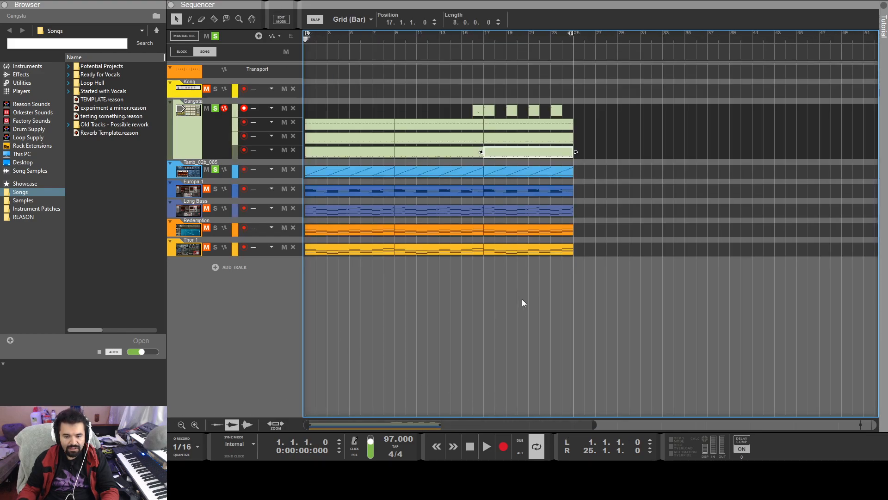
Clear the solos on the Gangsta and tambourine tracks and play the full arrangement from bar 1.
left_click(217, 110)
left_click(217, 170)
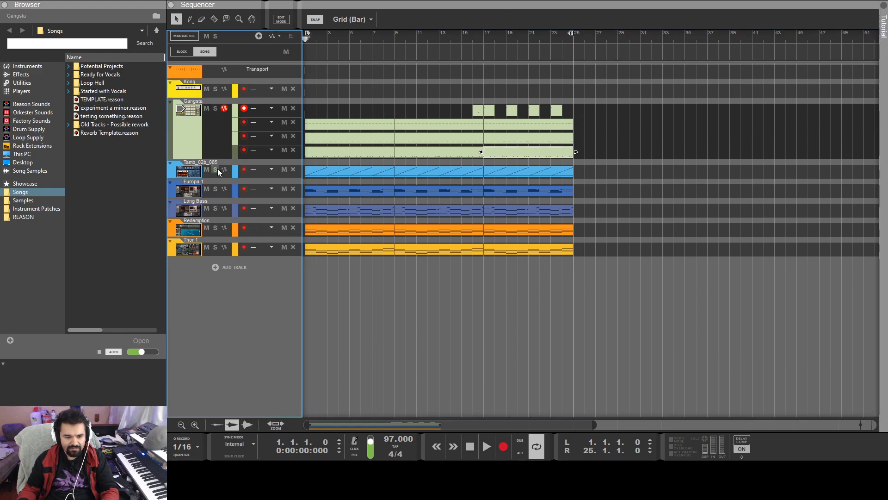
key("space")
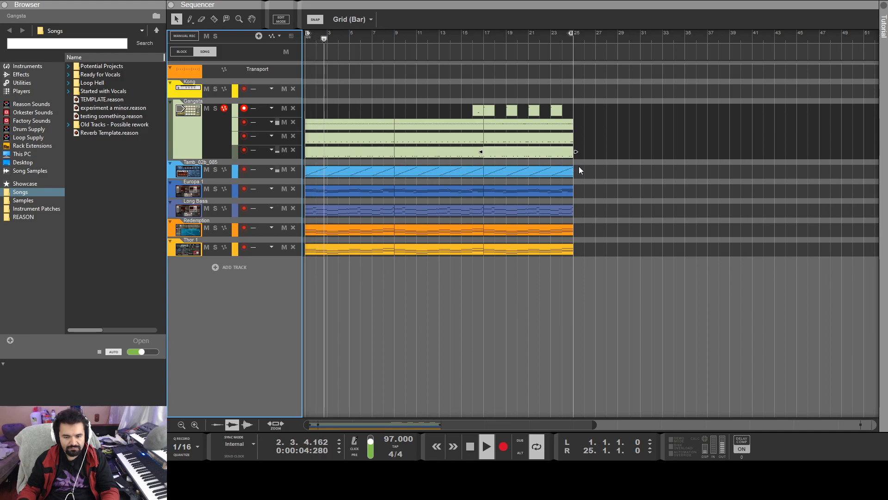
Move the three tambourine clips to start at bar 25 and the three Thor 1 clips to start at bar 17.
left_click_drag(338, 172, 607, 174)
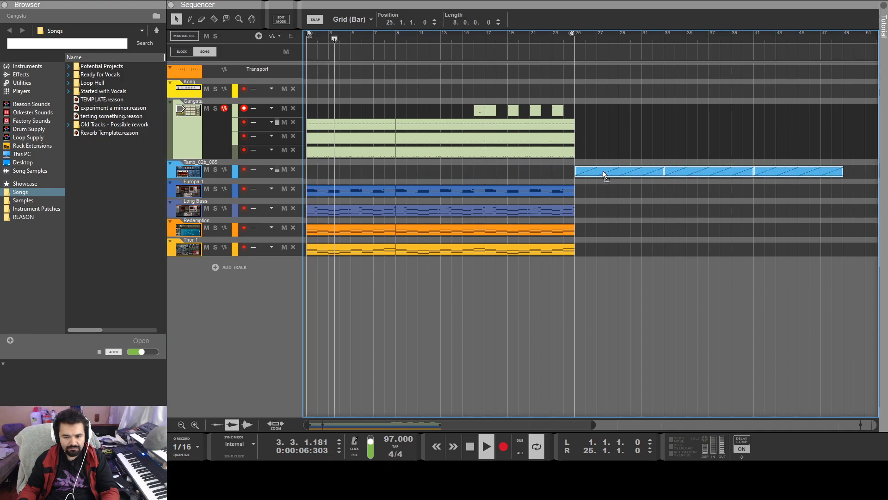
left_click(604, 221)
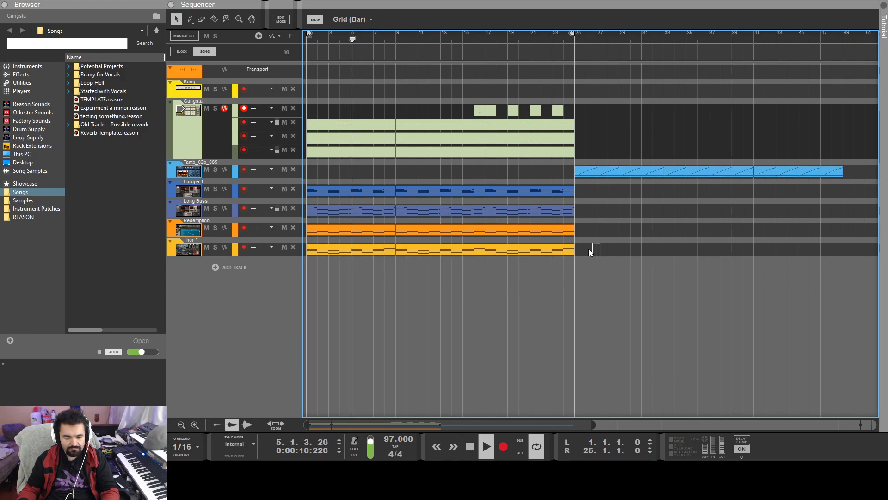
left_click_drag(340, 249, 520, 252)
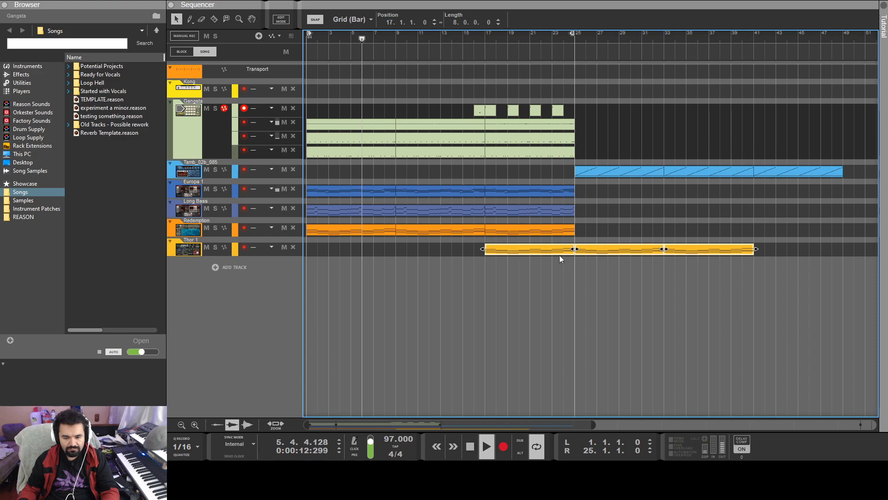
left_click_drag(695, 224, 628, 251)
left_click(641, 273)
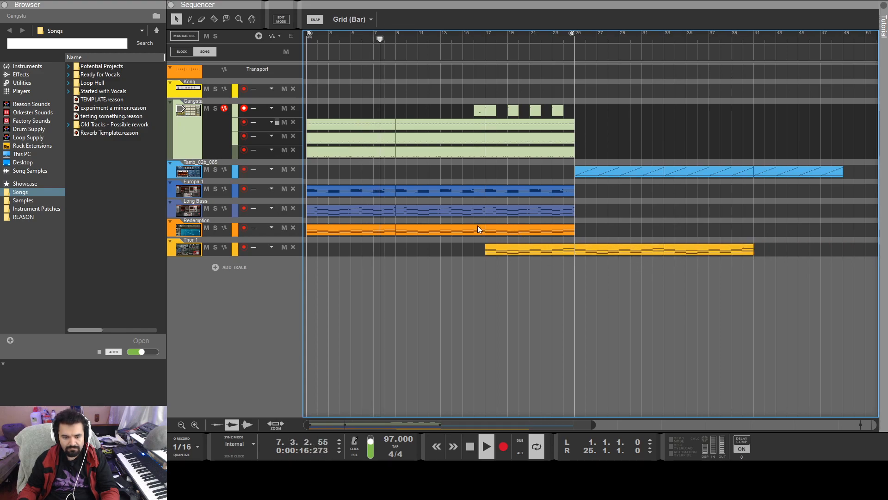
Move the first Redemption clip to bar 33 and duplicate all drum, Europa 1 and Long Bass clips to bar 25.
left_click(377, 229)
left_click_drag(391, 233, 749, 232)
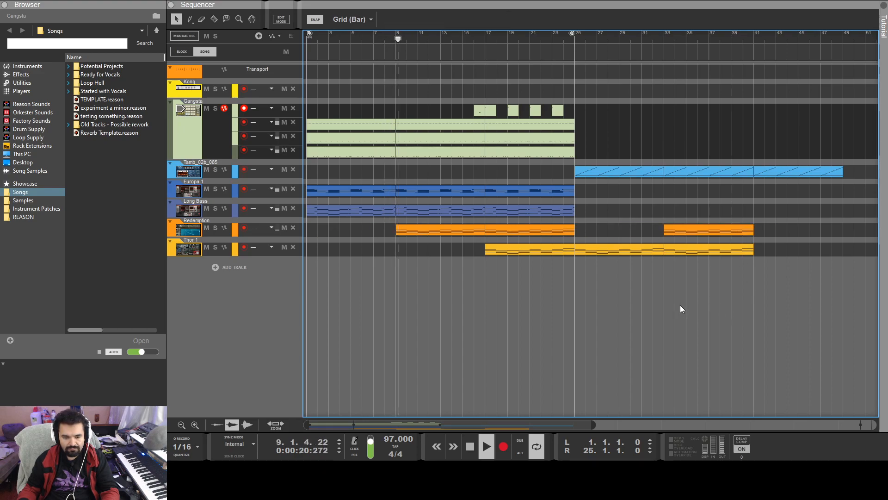
left_click_drag(536, 165, 332, 210)
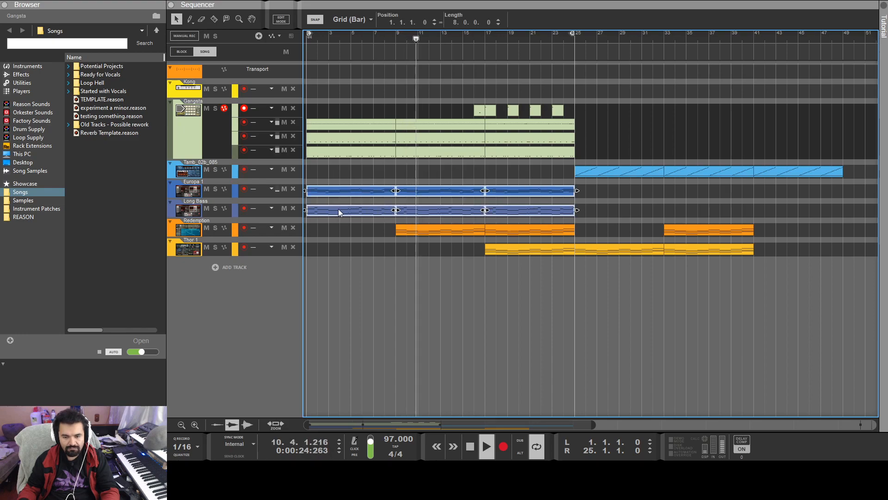
left_click_drag(570, 84, 589, 176)
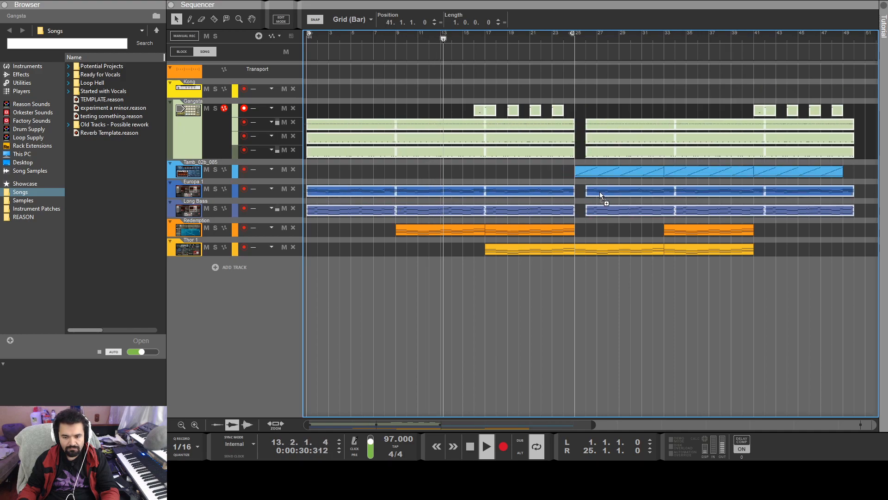
left_click(620, 229)
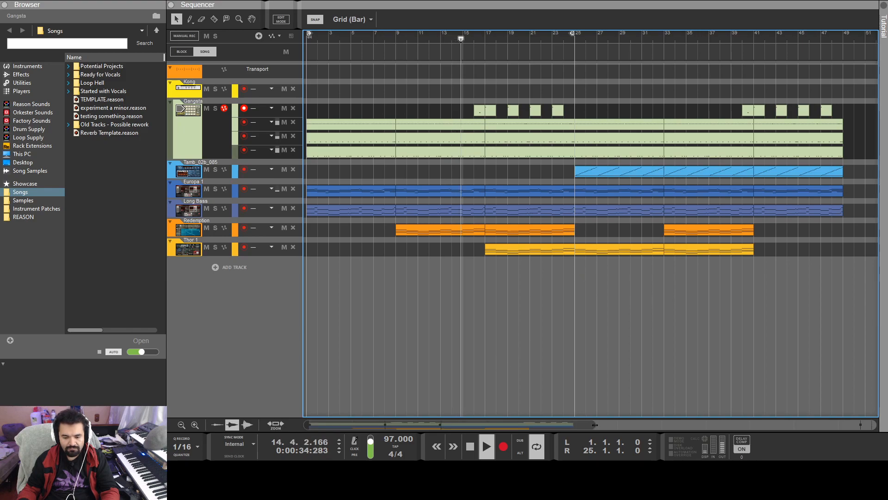
Move the Thor 1 clips at bars 25 and 33 so that they start at bar 41.
left_click_drag(596, 426, 870, 427)
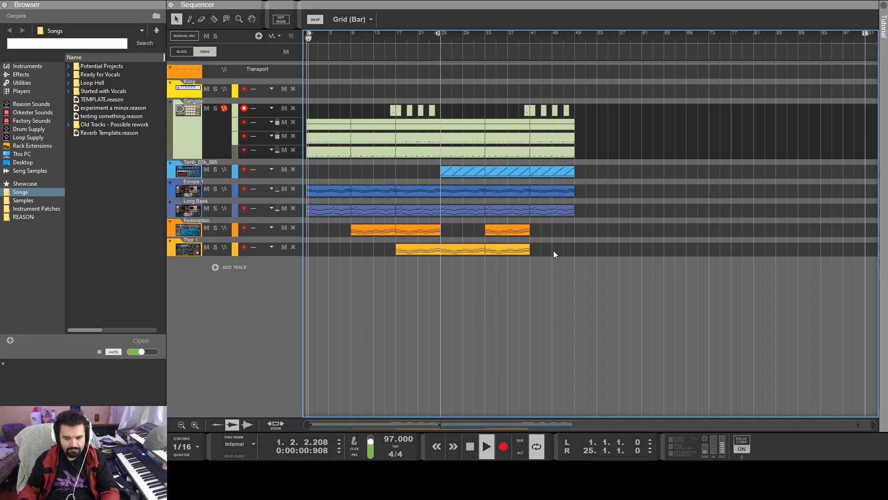
left_click_drag(468, 256, 586, 262)
double_click(587, 252)
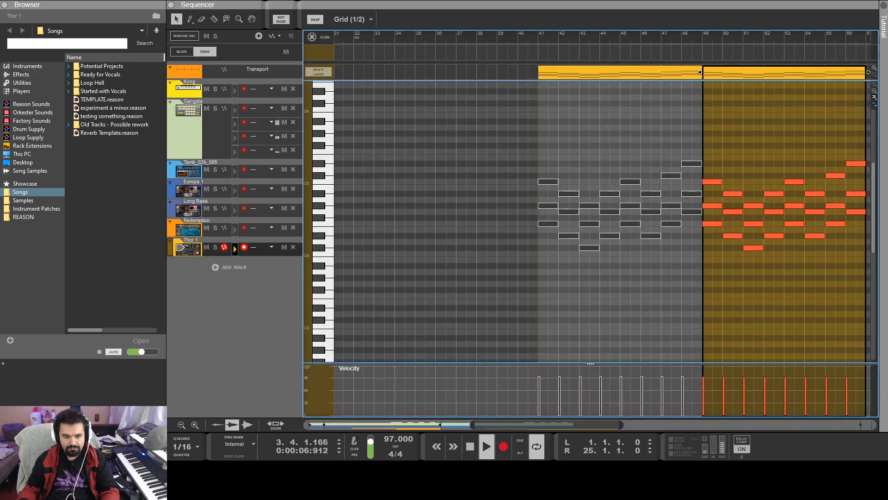
left_click(280, 19)
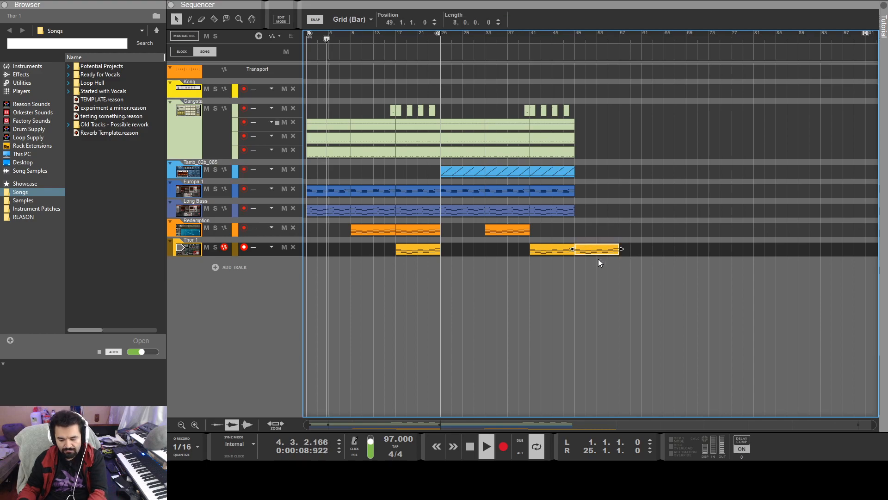
Duplicate the bar 25 to 48 section at bar 49 and trim its drum and tambourine clips to start at bar 53.
left_click_drag(587, 257, 594, 140)
left_click(590, 173)
left_click_drag(575, 172, 597, 171)
left_click(615, 243)
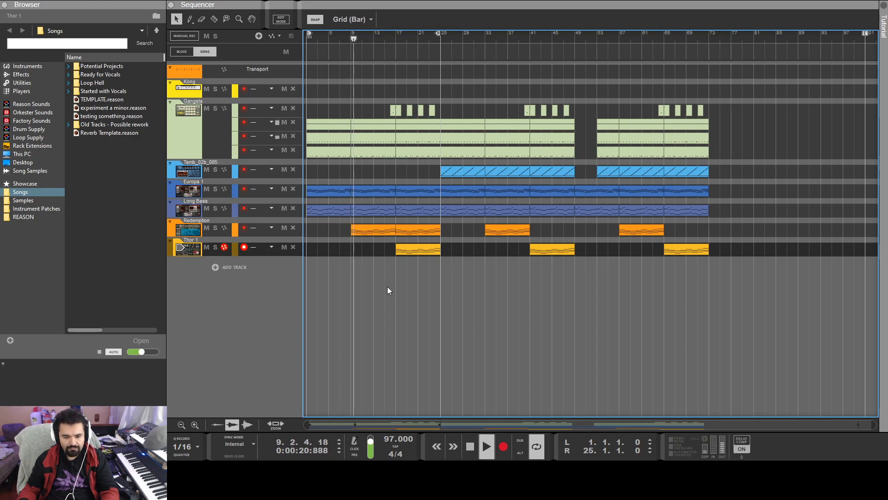
Stop playback and move all clips of the arrangement eight bars later so the song starts at bar 9.
left_click_drag(772, 84, 253, 310)
key("space")
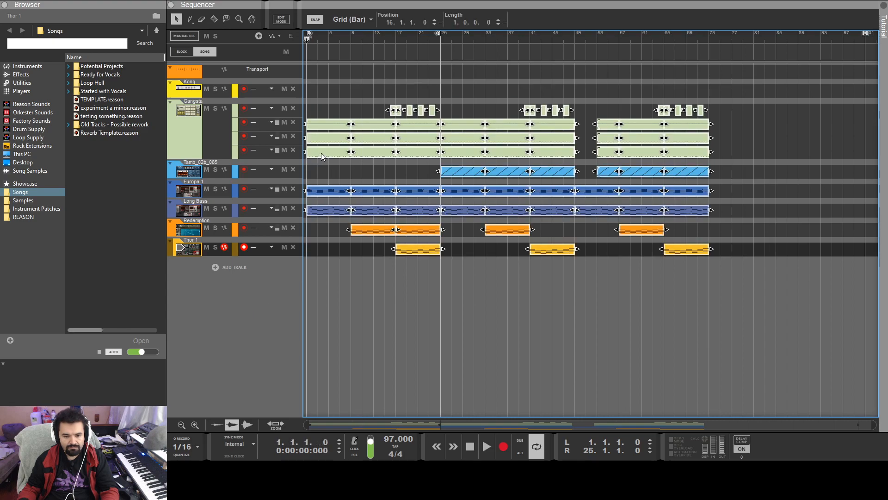
left_click_drag(345, 154, 364, 152)
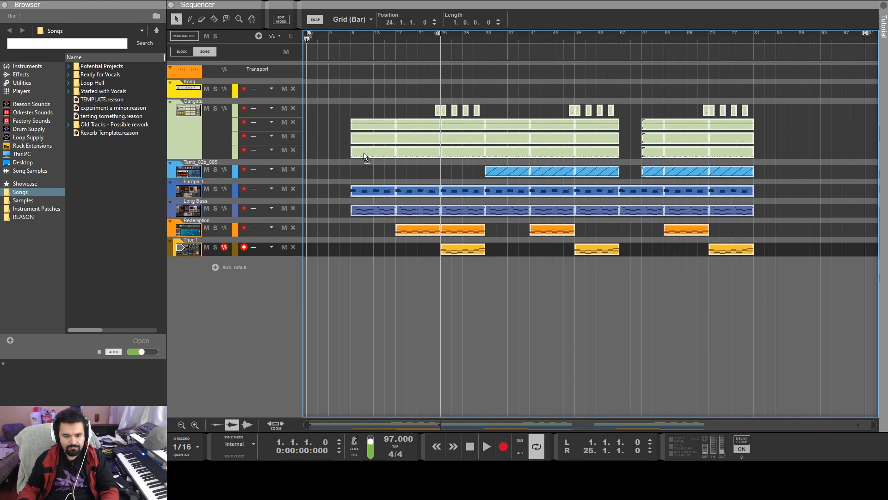
left_click(356, 262)
Copy the first Europa 1 and kick clips to the intro, starting Europa at bar 1 and kick at bar 5, and audition.
left_click_drag(365, 157, 313, 157)
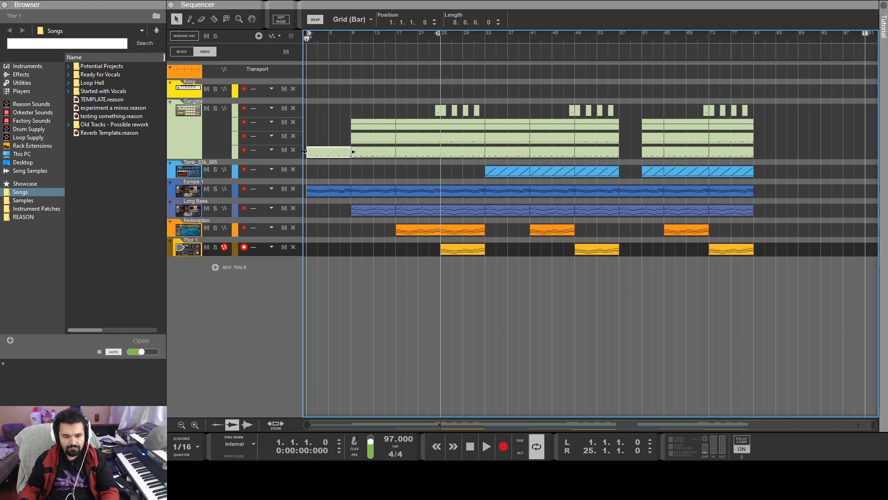
left_click(367, 214)
key("space")
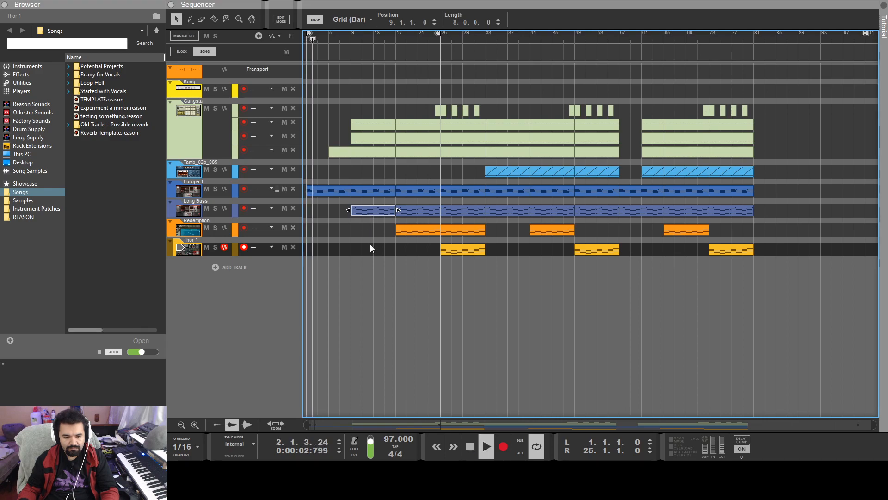
key("space")
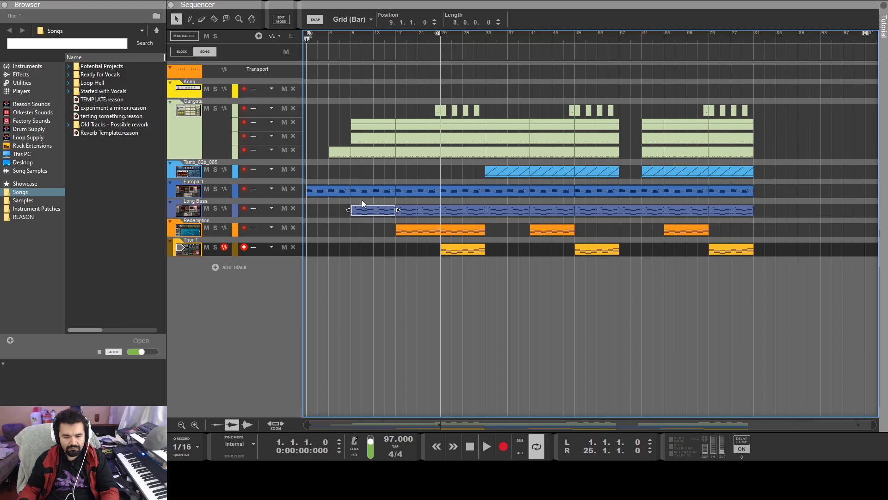
Copy the first hi-hat clip from bar 9 to bar 1 and audition the intro.
left_click_drag(356, 124, 310, 125)
key("space")
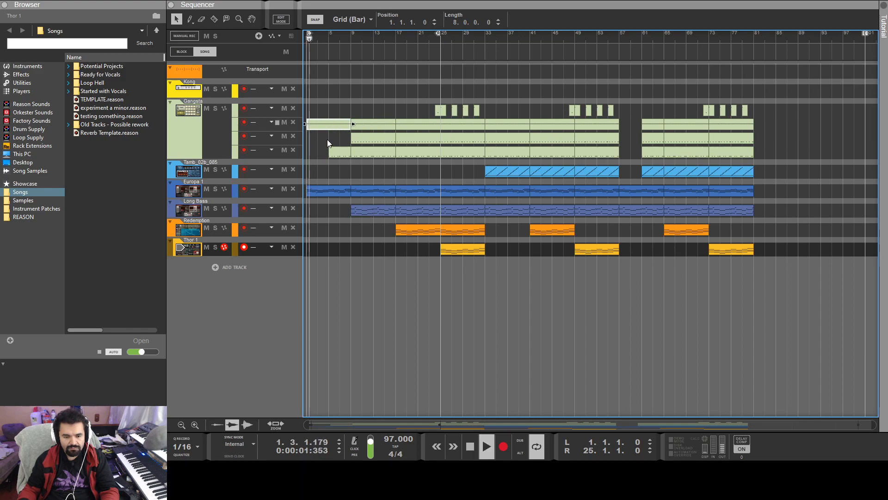
key("space")
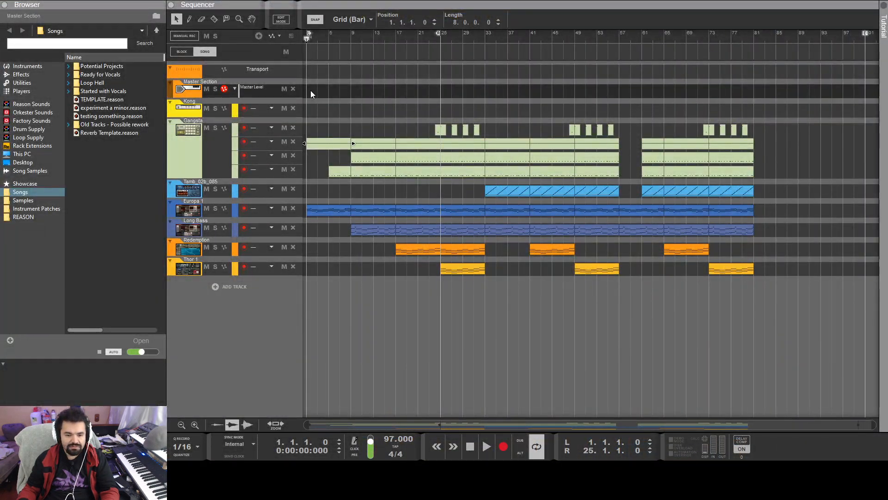
Draw a Master Level automation clip over the intro that ramps up from bar 1 to a value of 734 at bar 9.
left_click_drag(307, 90, 351, 91)
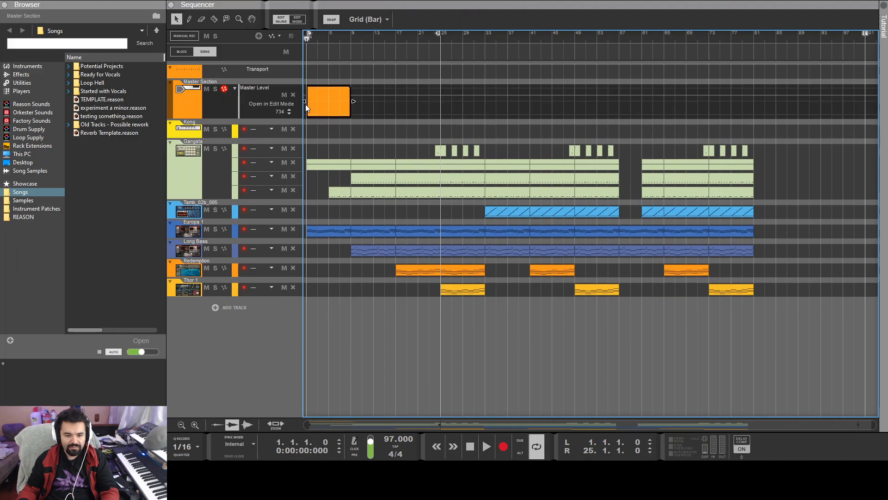
left_click(309, 107)
left_click(349, 94)
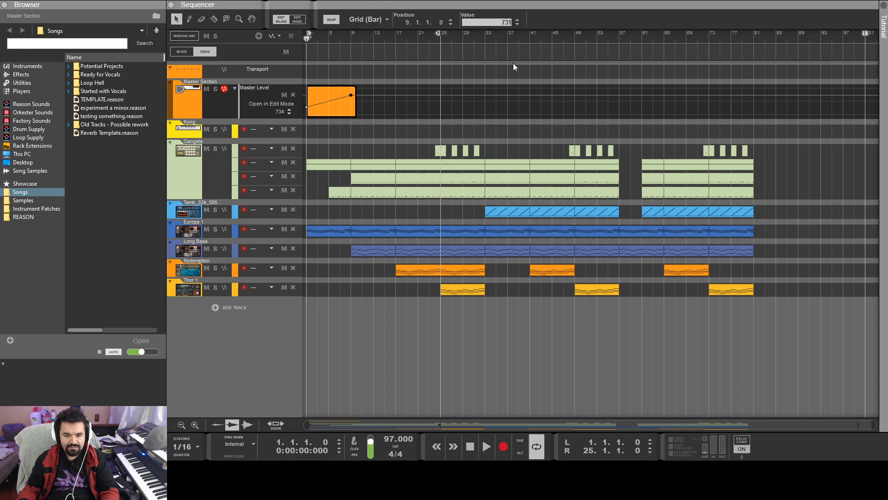
left_click_drag(509, 57, 511, 56)
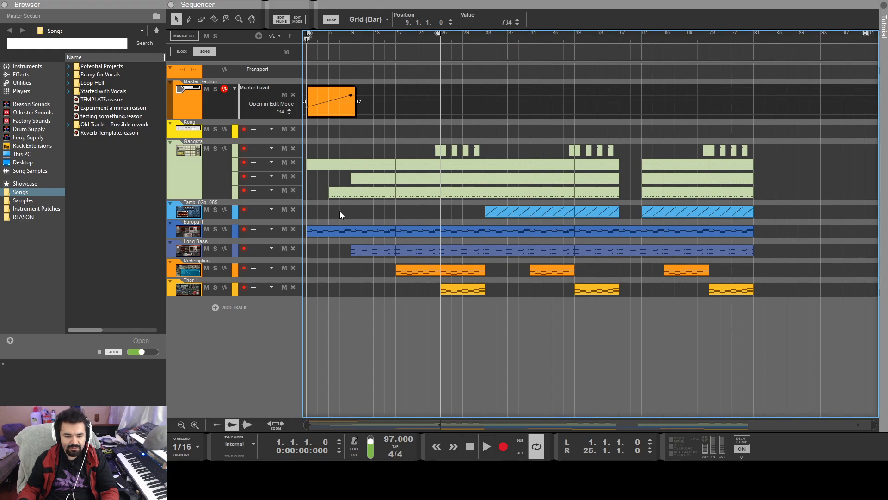
left_click(340, 212)
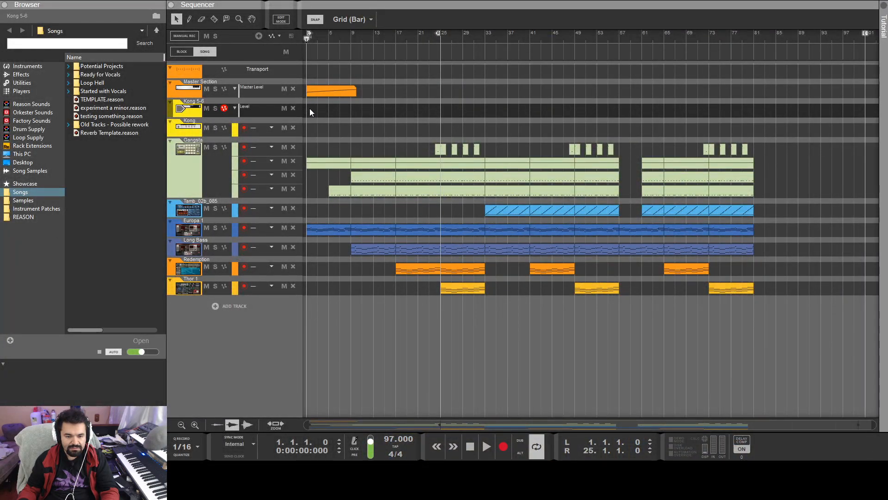
Draw a Kong 5-6 Level automation clip over the intro that ramps up from bar 1 to bar 9 and audition it.
left_click_drag(310, 109, 348, 110)
double_click(337, 110)
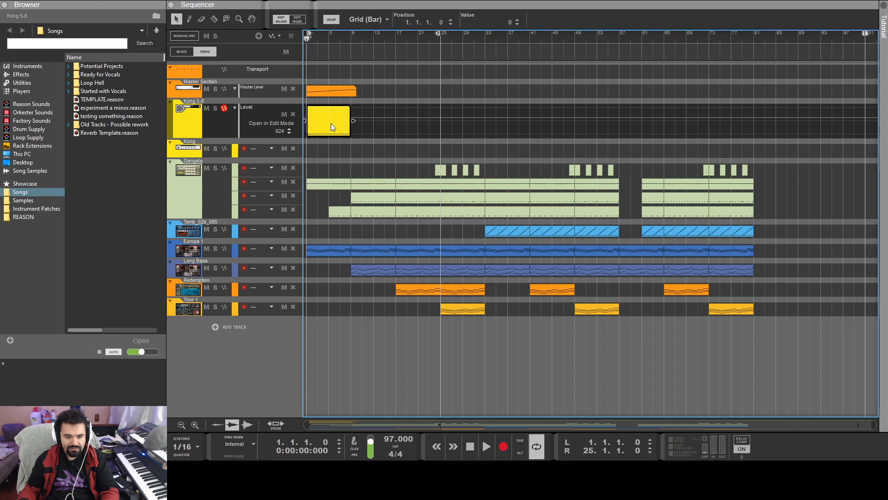
left_click(351, 119)
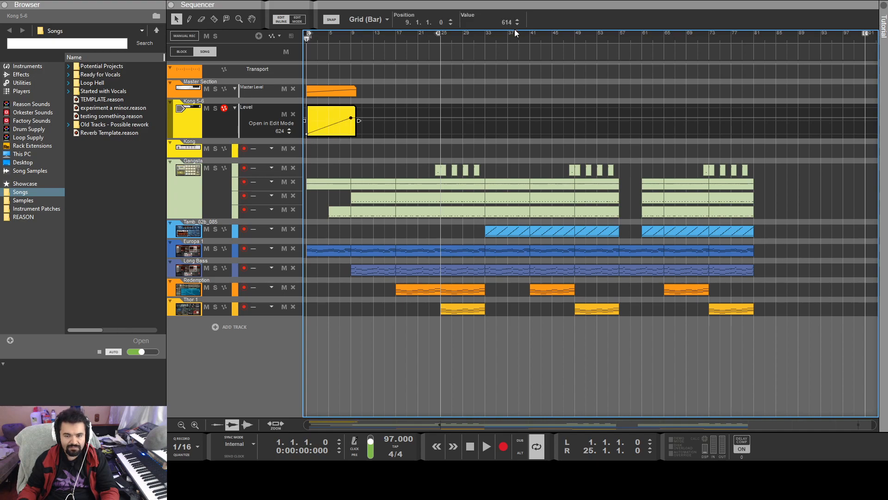
left_click_drag(508, 20, 507, 10)
left_click(463, 140)
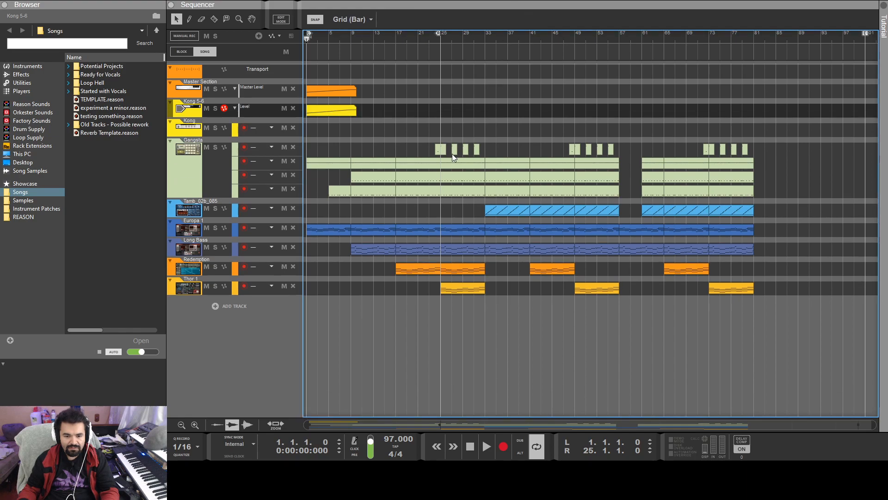
key("space")
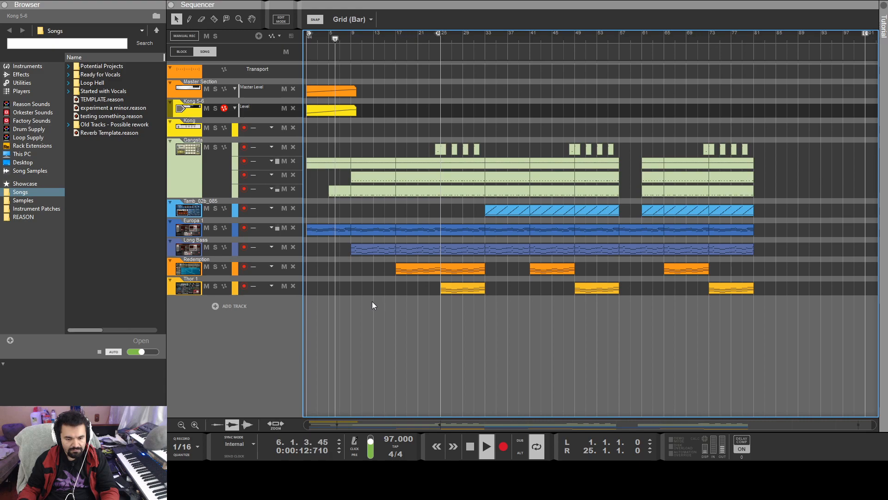
key("space")
Copy the first Gangsta fill clip from bar 24 to bar 8 and start playback from the beginning.
left_click_drag(438, 150, 351, 152)
left_click(349, 307)
key("space")
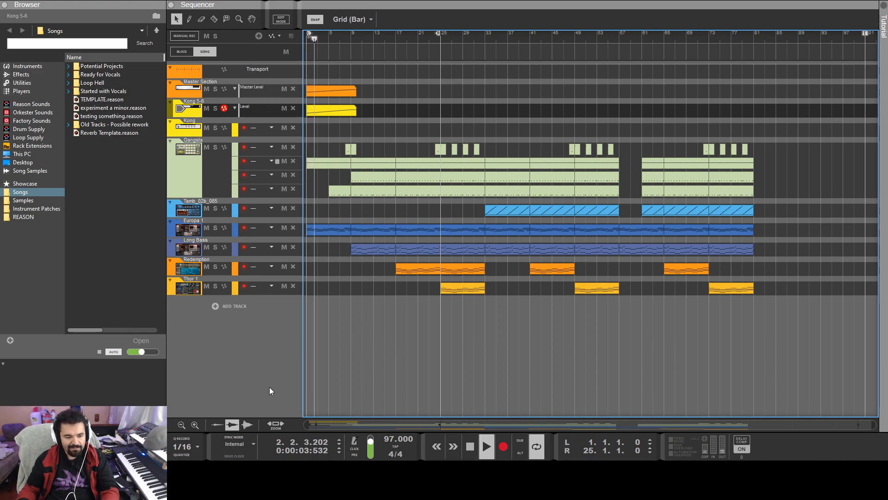
Import the producer tag MP3 from the REASON folder as a new audio track with its clip at bar 5.
left_click(23, 217)
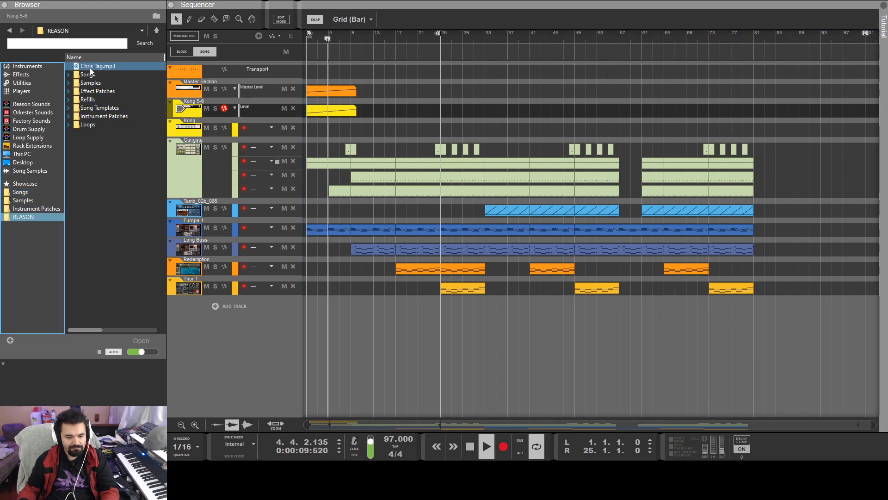
mouse_move(91, 71)
left_mouse_down()
mouse_move(315, 332)
mouse_move(328, 317)
left_mouse_up()
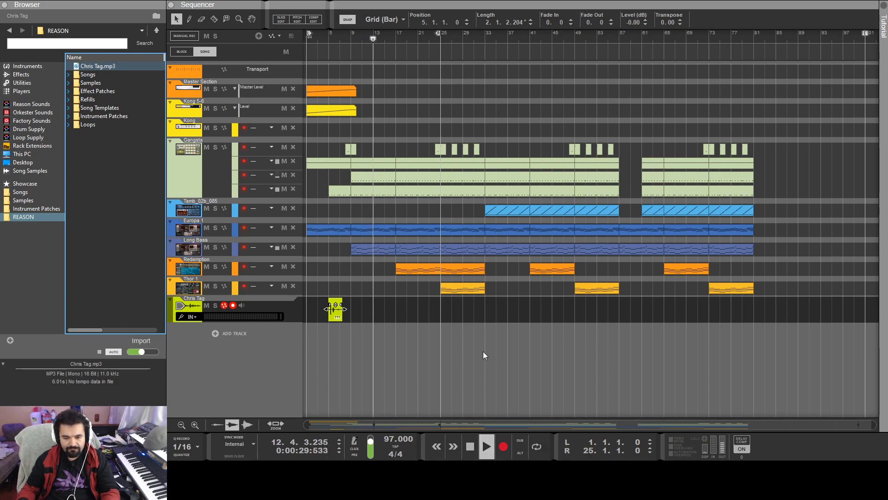
Duplicate the clips of the last eight bars twice to extend the song to bar 97 and move the end marker to bar 98.
left_click_drag(782, 123, 711, 349)
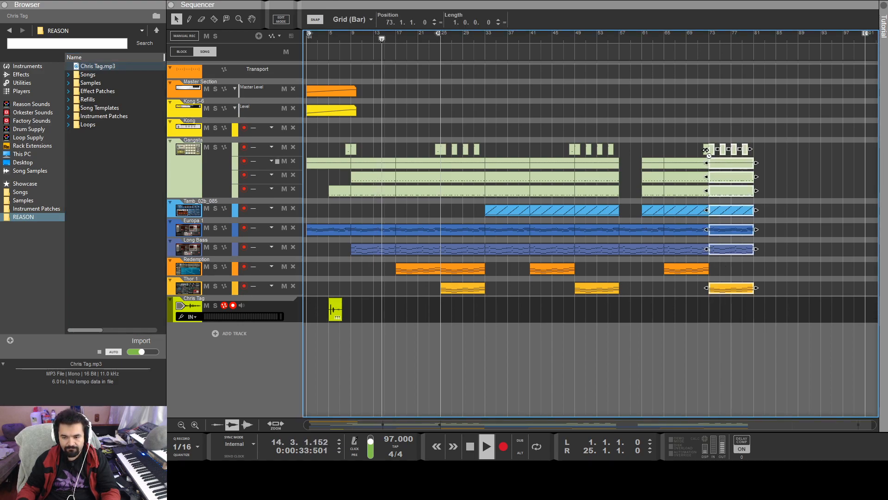
left_click_drag(705, 150, 796, 153)
left_click(754, 317)
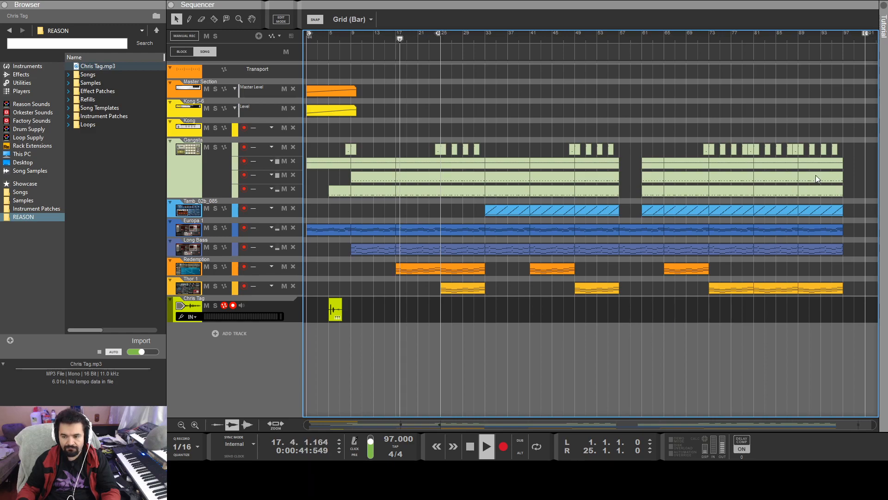
left_click_drag(865, 33, 849, 35)
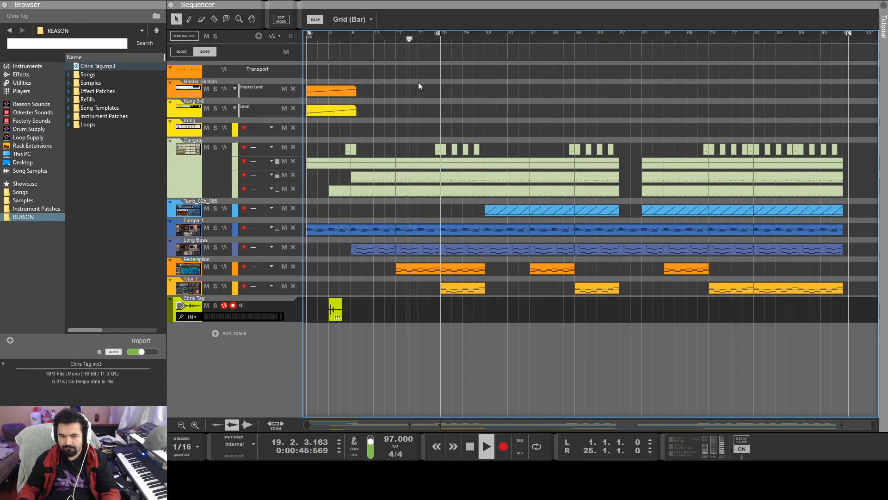
Draw a Master Level automation clip from bar 89 that fades the song down to 0 at bar 97.
left_click_drag(799, 91, 833, 87)
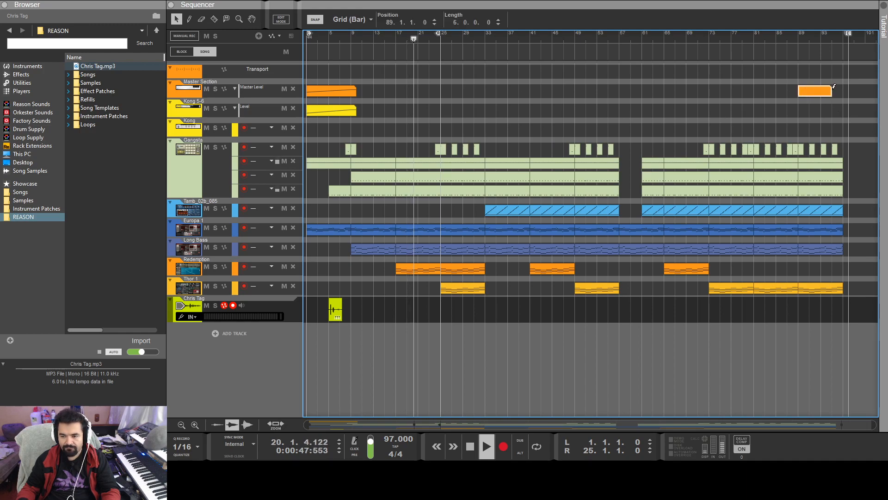
left_click(832, 91)
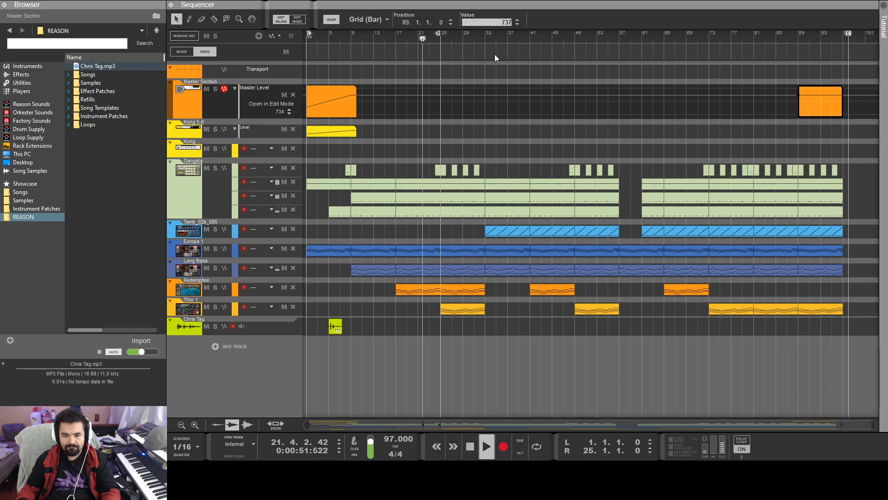
left_click(838, 115)
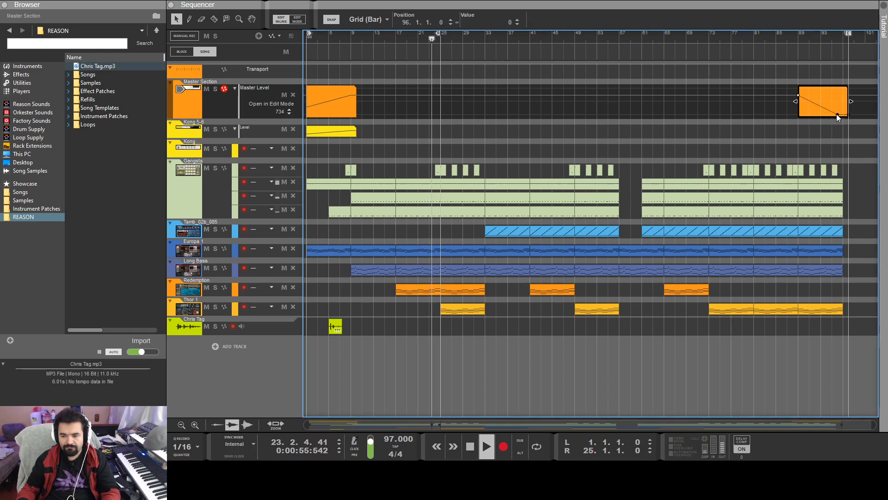
mouse_move(842, 113)
left_mouse_down()
mouse_move(853, 119)
mouse_move(850, 102)
left_mouse_up()
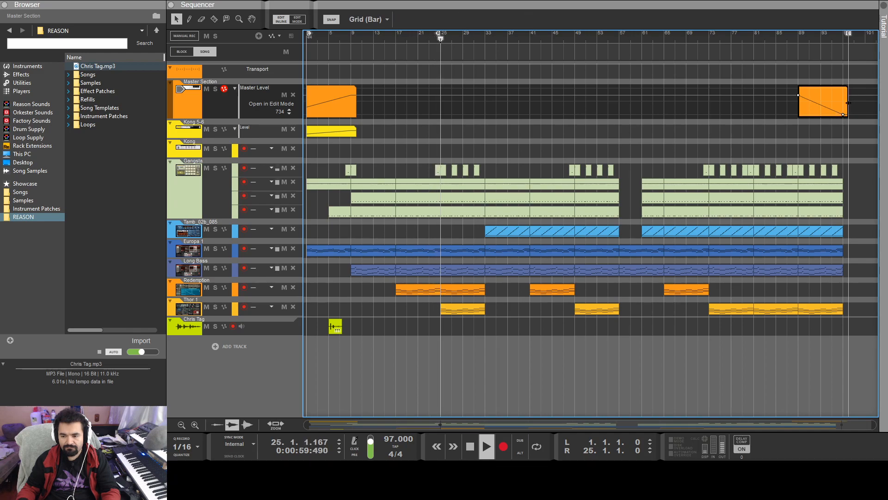
left_click(857, 130)
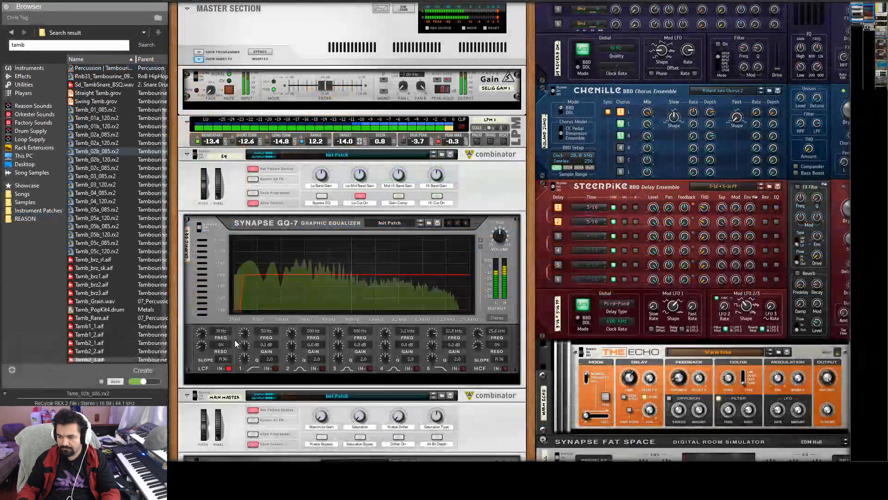
Examine the mastering chain, send effects, instrument devices and mixer channels in the rack and mixer while the song plays.
scroll(234, 340, "down", 5)
scroll(235, 340, "down", 4)
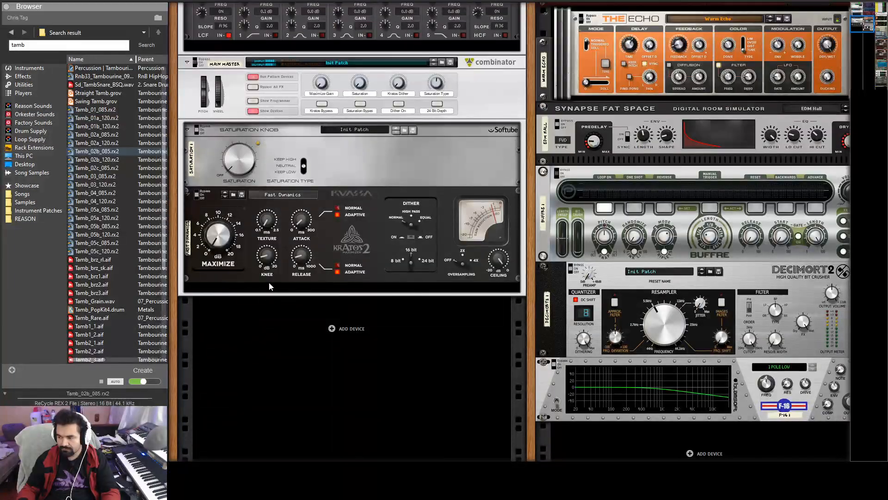
left_click(218, 243)
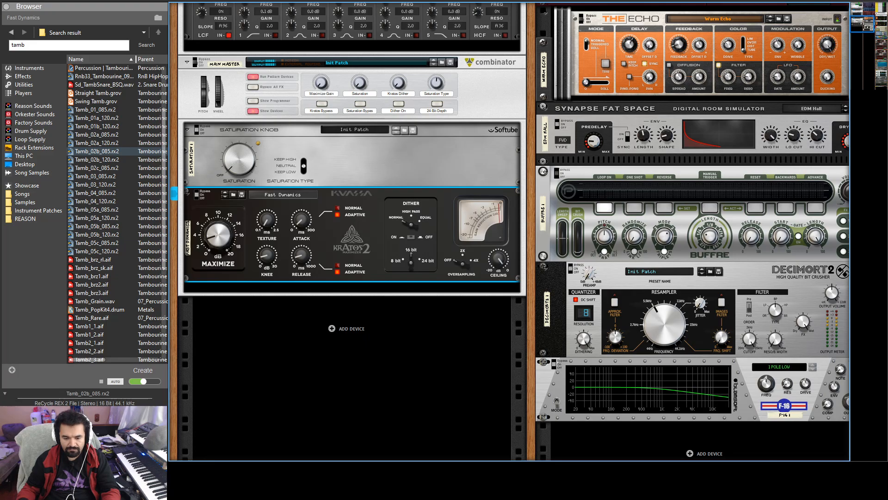
left_click_drag(861, 23, 877, 41)
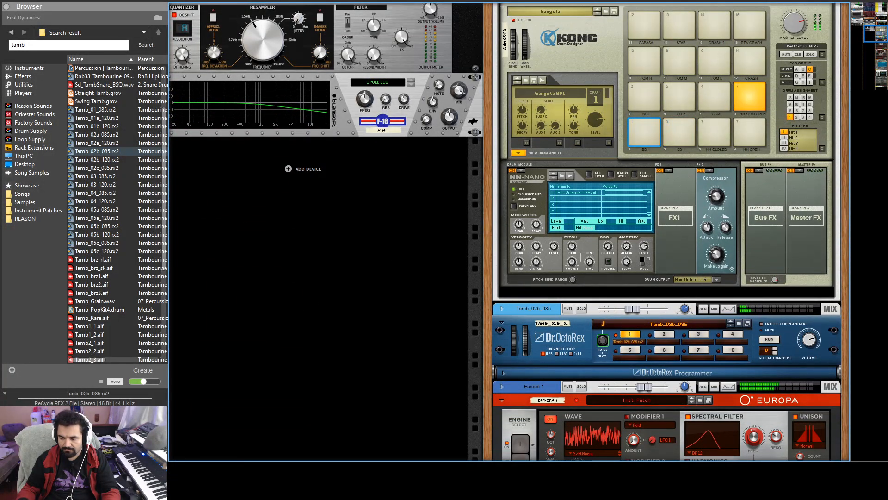
key("F5")
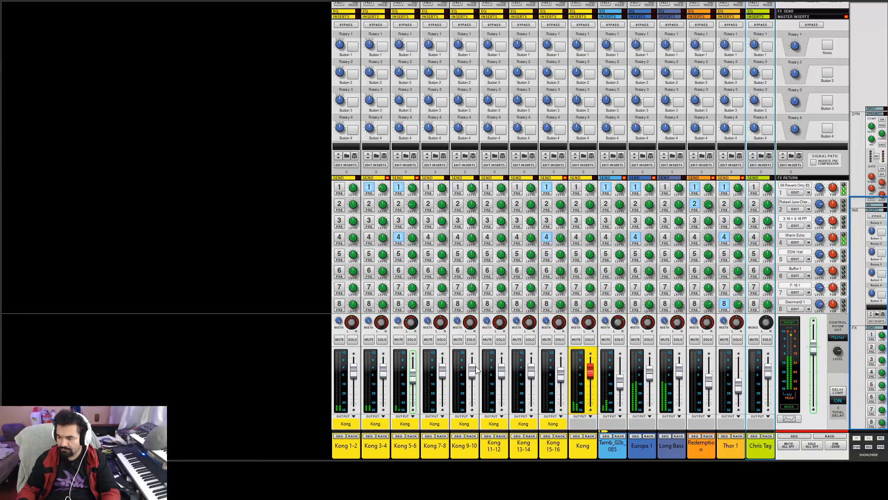
key("F6")
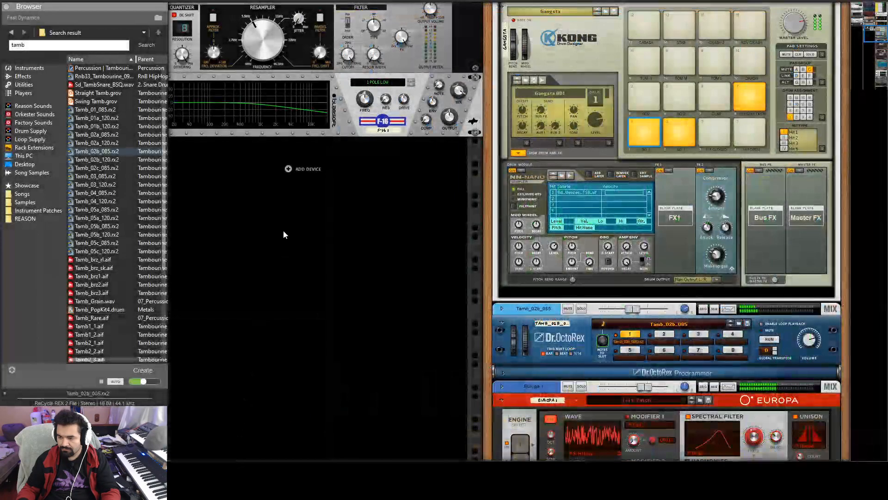
left_click_drag(877, 32, 886, 89)
left_click(217, 76)
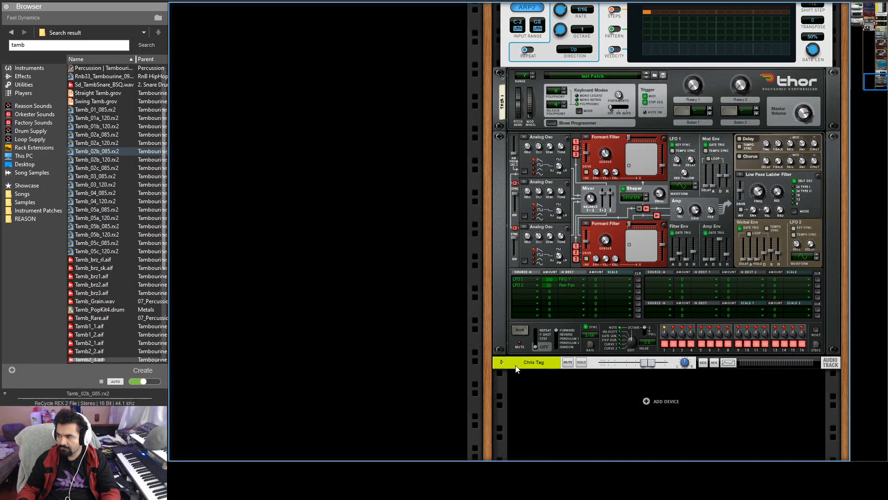
left_click_drag(517, 368, 798, 292)
left_click_drag(840, 265, 846, 261)
left_click_drag(881, 4, 865, 22)
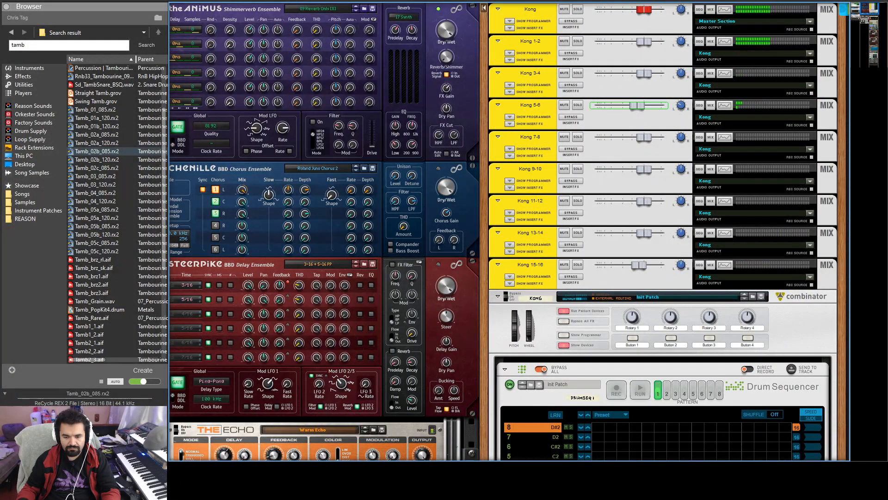
Add a Mod Wheel automation lane to the Europa 1 track and stop playback.
left_click_drag(868, 10, 868, 37)
left_click(515, 301)
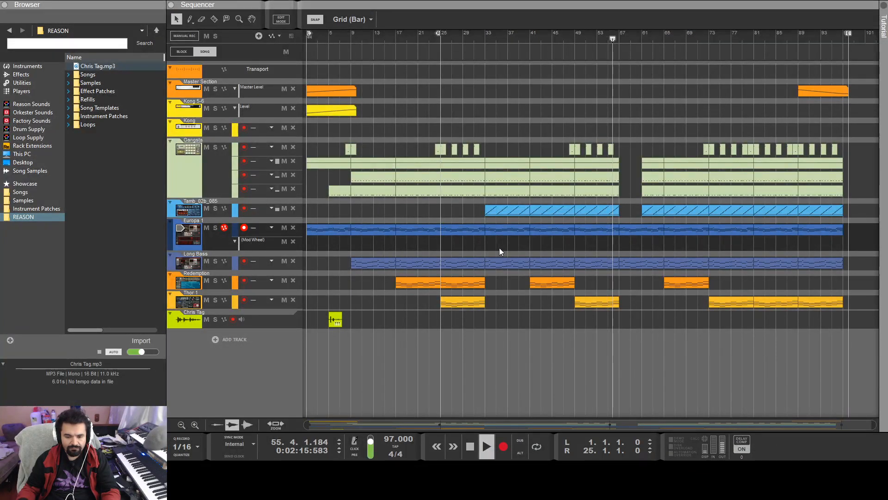
key("space")
Draw a Europa 1 Mod Wheel automation clip from bar 25 that rises through 33% at bar 27 to 100% at bar 32 and drops at bar 33.
left_click_drag(446, 245, 485, 245)
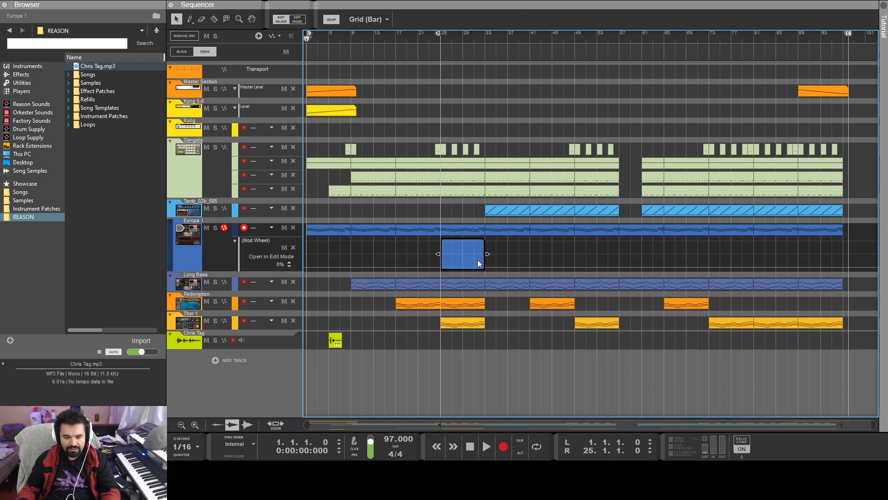
left_click(443, 267)
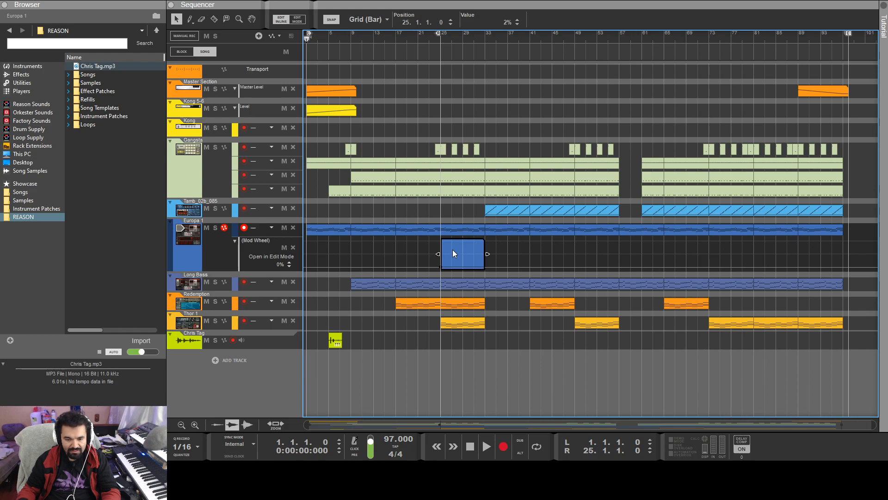
left_click(452, 258)
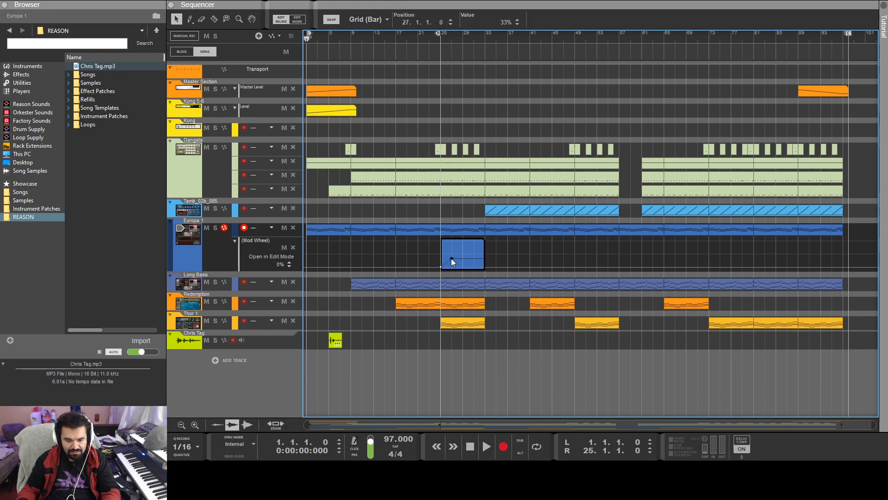
left_click(462, 248)
left_click(485, 267)
left_click(484, 241)
left_click_drag(485, 243, 480, 241)
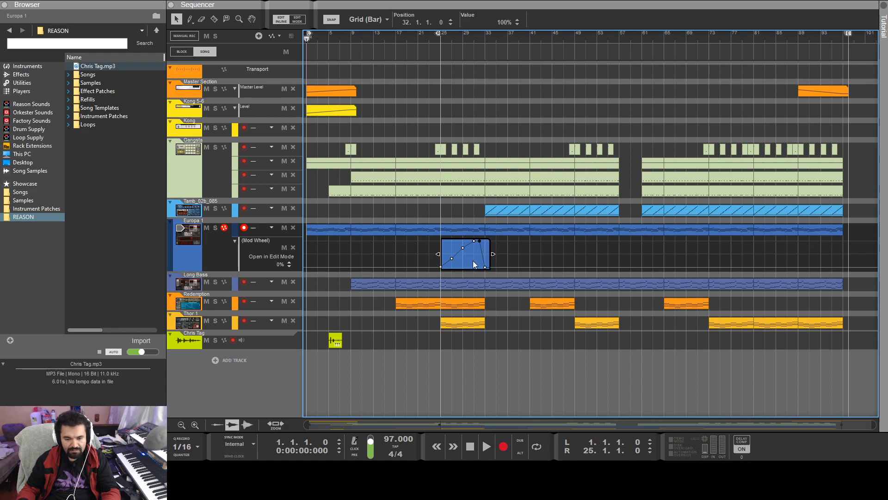
Curve the drop of the Mod Wheel envelope between bars 32 and 33 and trim the clip to eight bars.
scroll(471, 260, "up", 3)
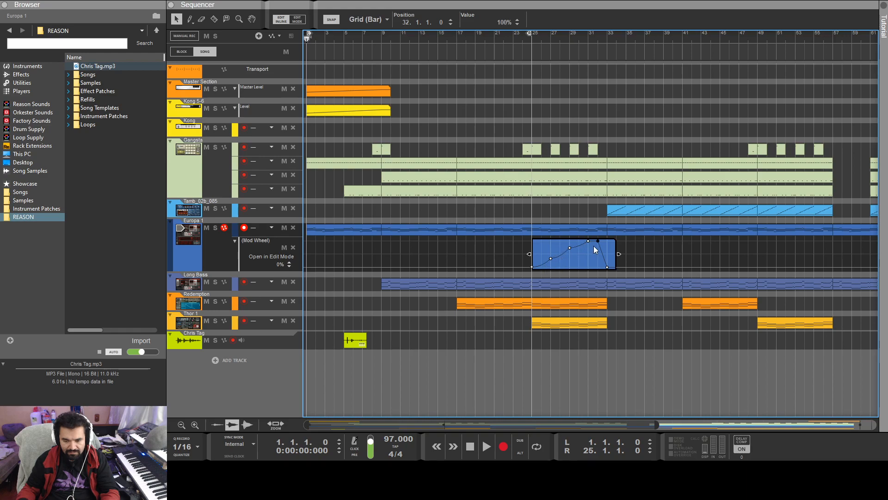
left_click_drag(603, 255, 608, 245)
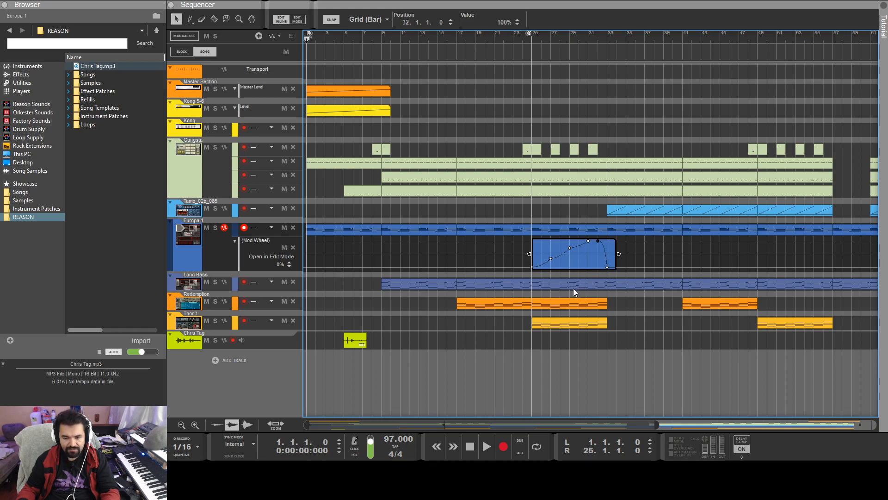
left_click(628, 257)
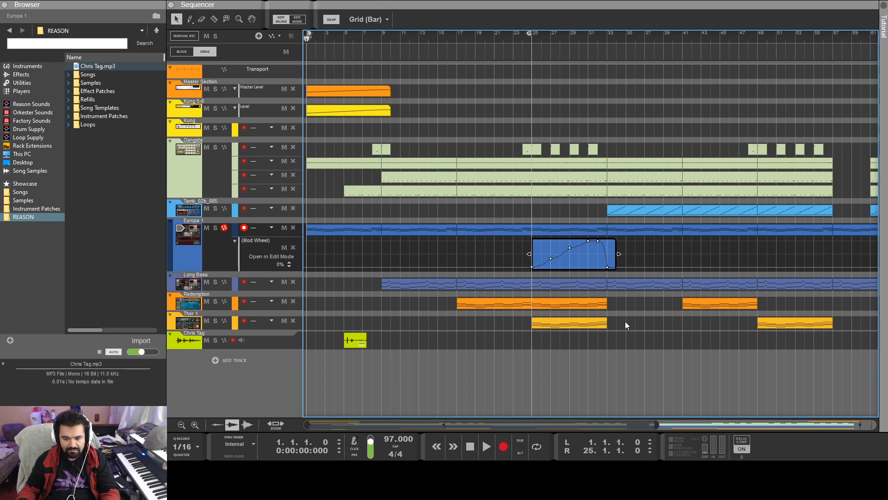
left_click(625, 325)
left_click(610, 244)
left_click_drag(610, 243, 596, 250)
Solo the Europa 1 track and play it from bar 17 to check the mod wheel automation.
key("space")
key("space")
key("space")
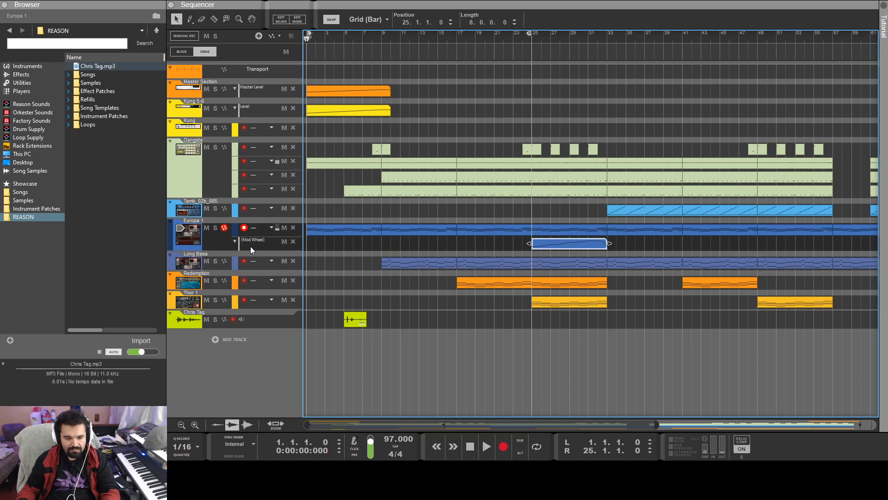
left_click(215, 228)
left_click(534, 39)
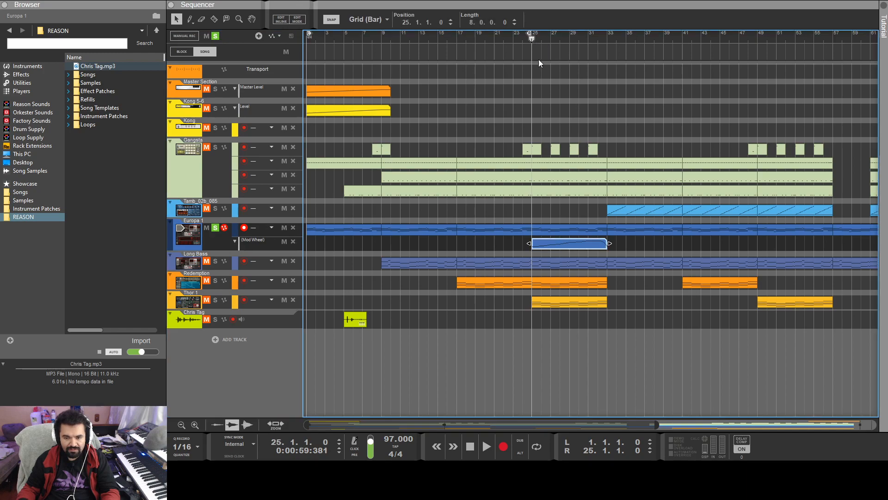
left_click_drag(530, 40, 458, 41)
key("space")
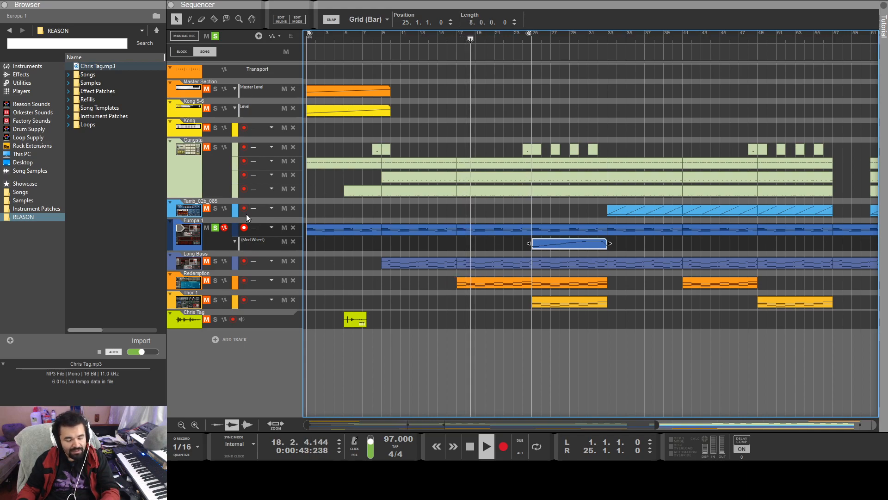
Stop playback, return the song position to bar 17 and unsolo Europa 1.
left_click(401, 36)
key("space")
left_click(456, 40)
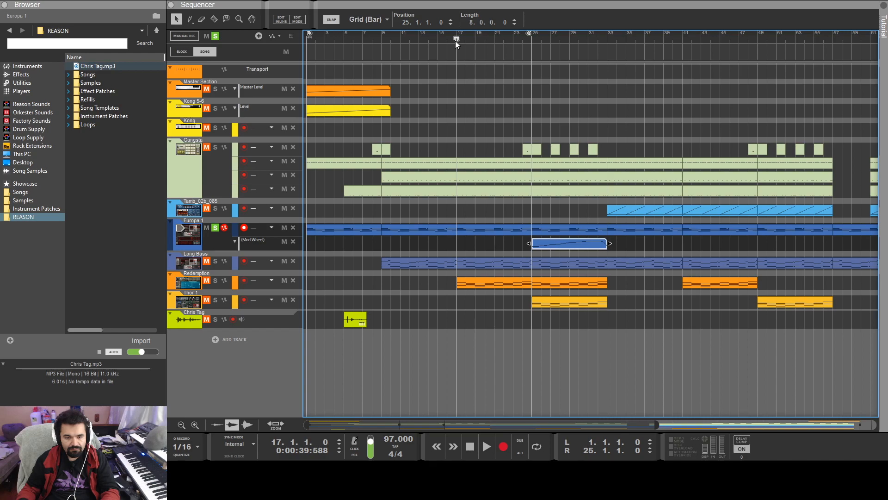
left_click(216, 228)
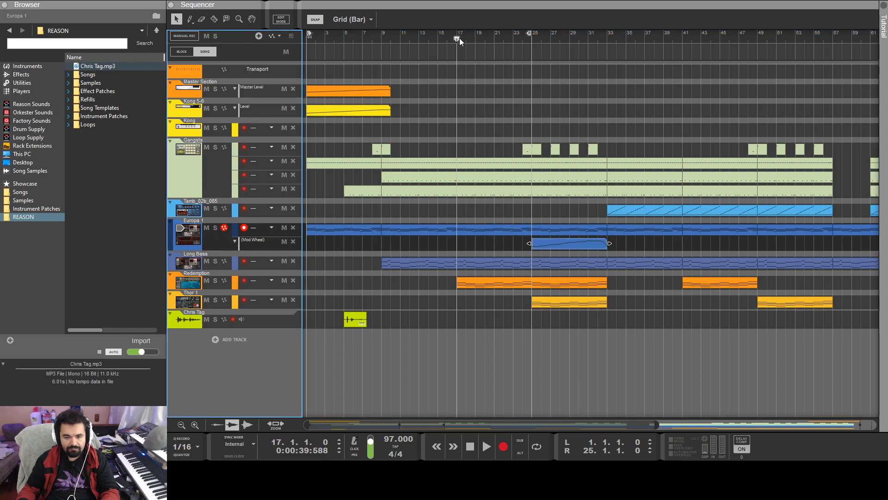
Solo Europa 1 and listen to the mod wheel automation, playing from bar 17 and from bar 25.
left_click(216, 228)
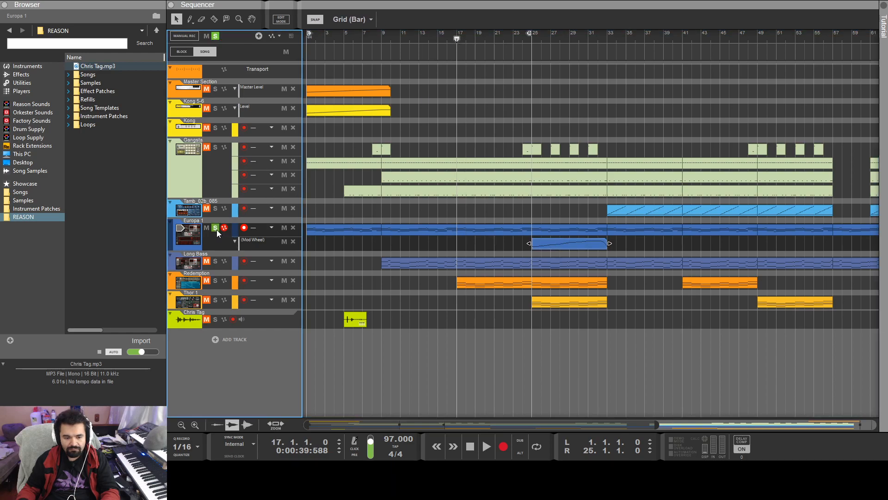
key("space")
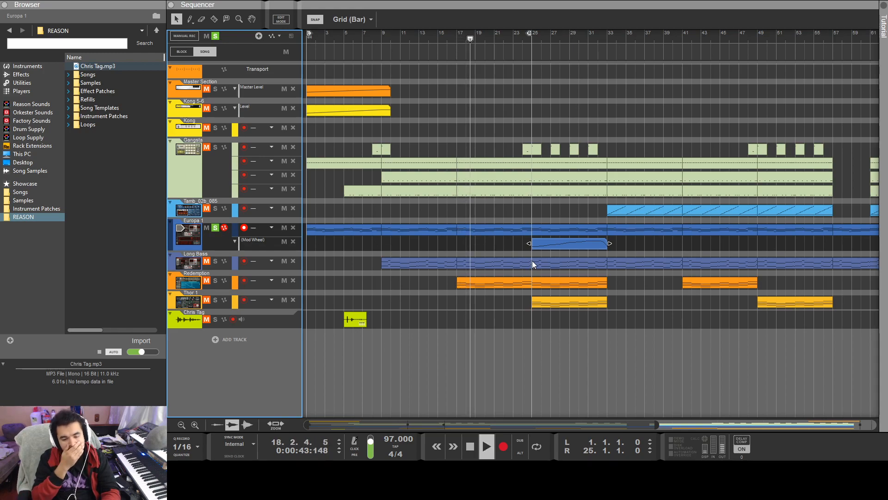
left_click(531, 40)
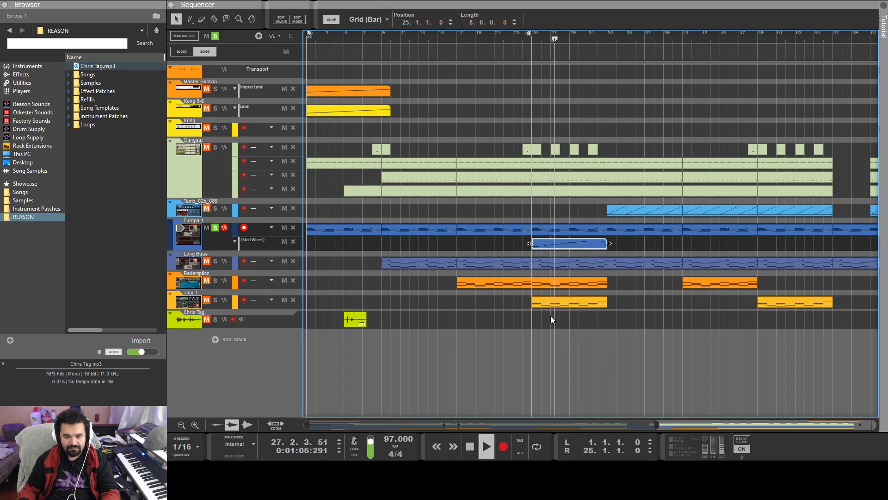
key("space")
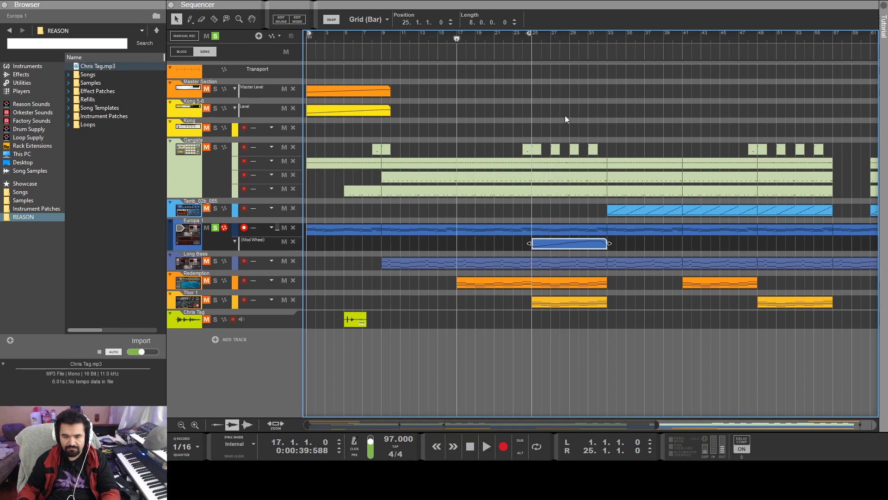
left_click(533, 40)
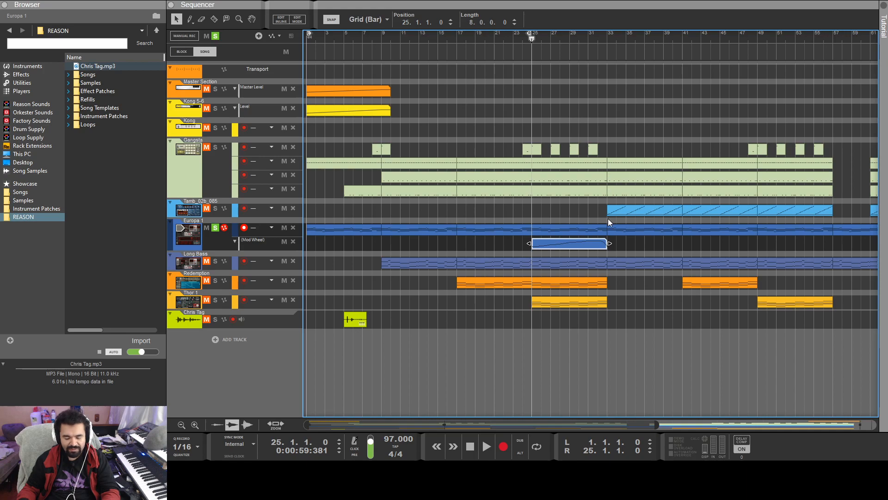
key("space")
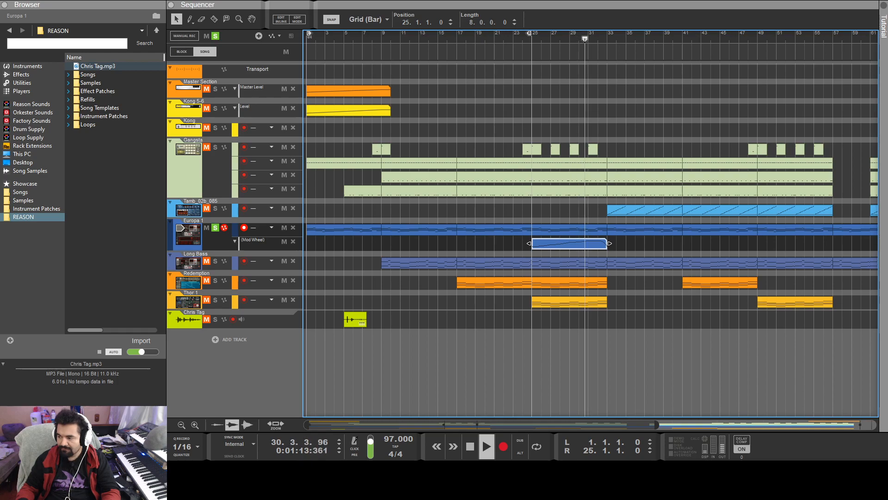
key("space")
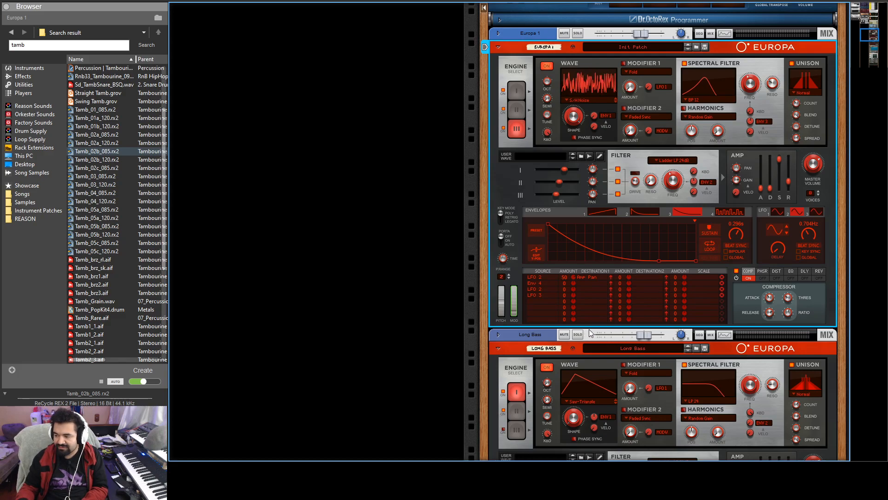
Route the Mod Wheel to the filter frequency with an amount of 69 in the second row of Europa 1's modulation matrix.
left_click(637, 335)
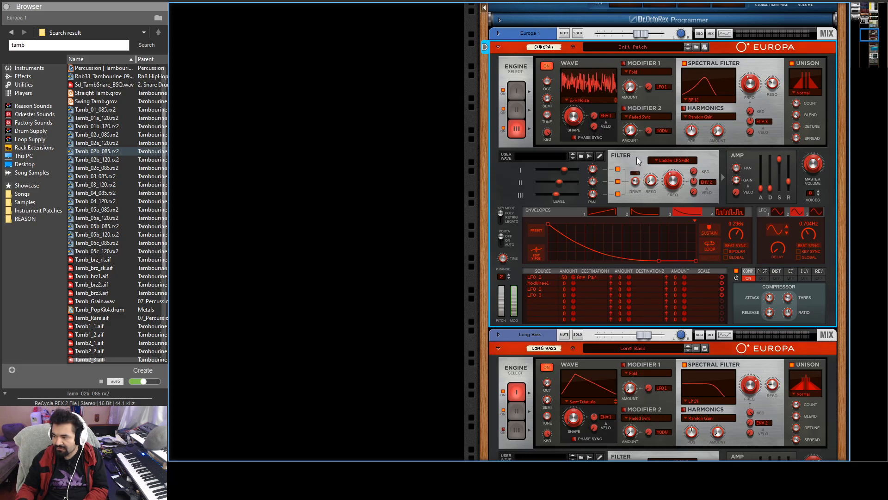
left_click(711, 170)
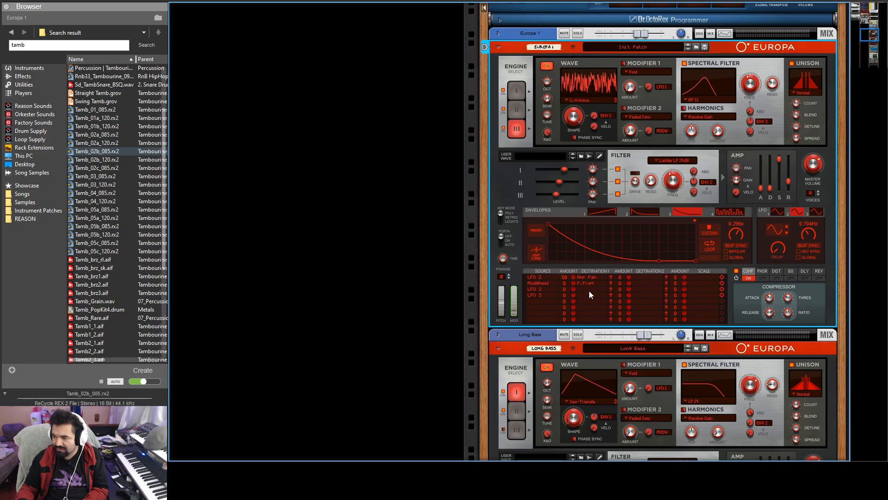
mouse_move(574, 284)
left_mouse_down()
mouse_move(567, 277)
mouse_move(574, 284)
left_mouse_up()
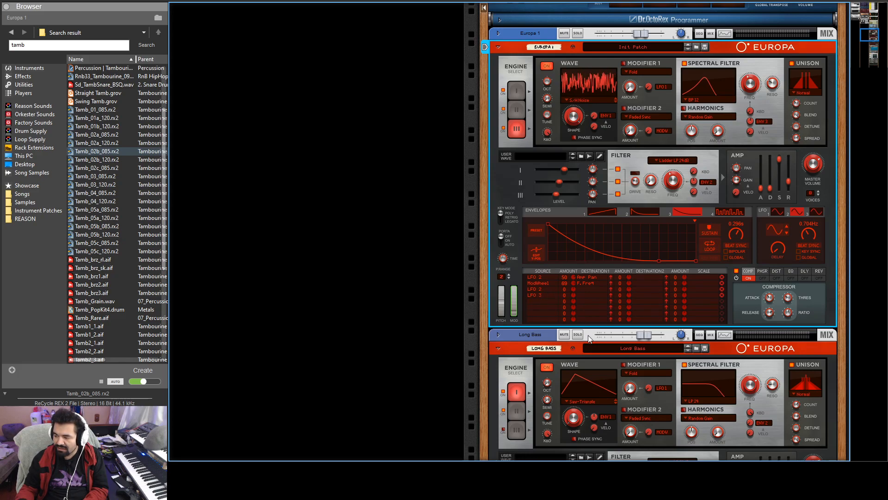
Assign the Mod Wheel as the source of Europa 1's third modulation row and display engine I.
left_click(648, 340)
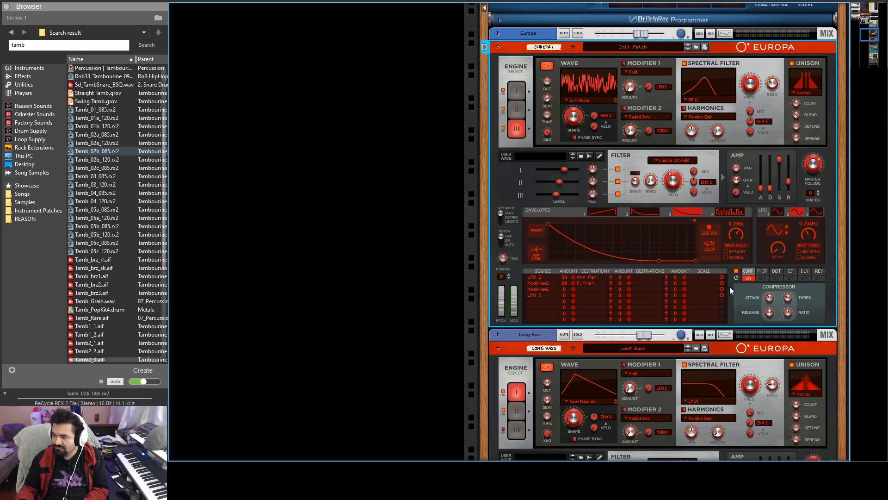
left_click(517, 90)
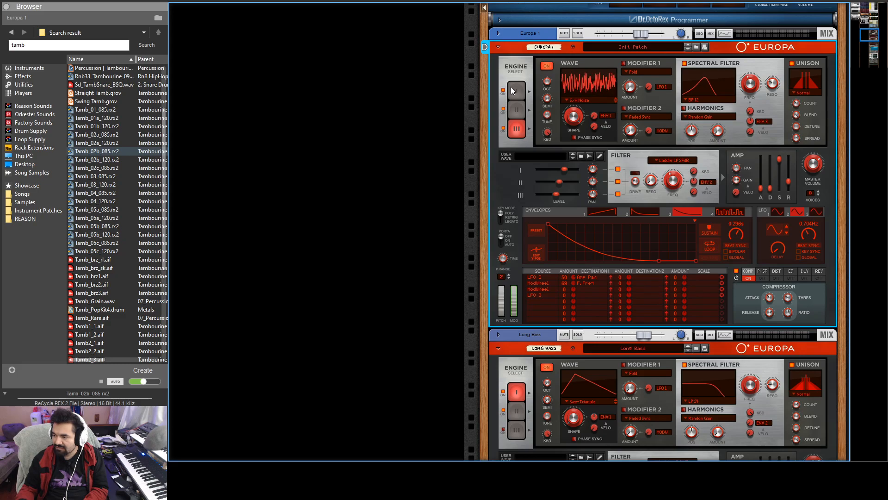
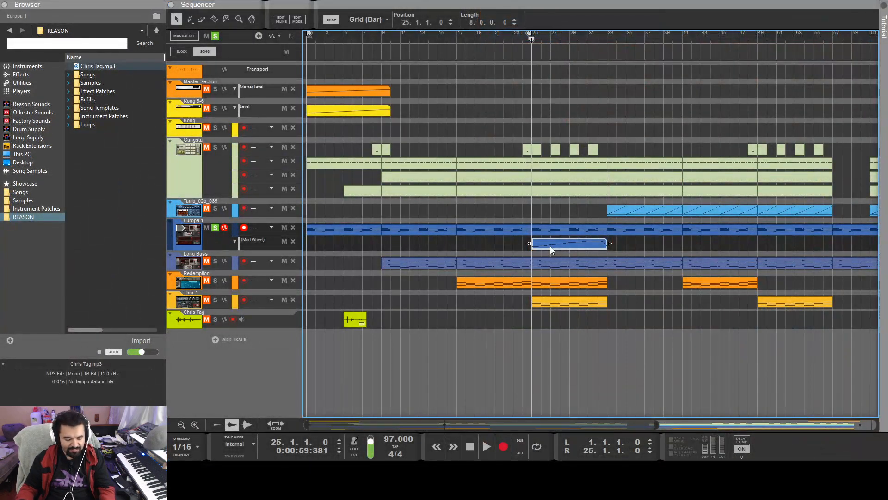
Copy the eight-bar Europa 1 Mod Wheel automation clip to bars 49, 73, 81 and 89.
left_click_drag(550, 246, 773, 241)
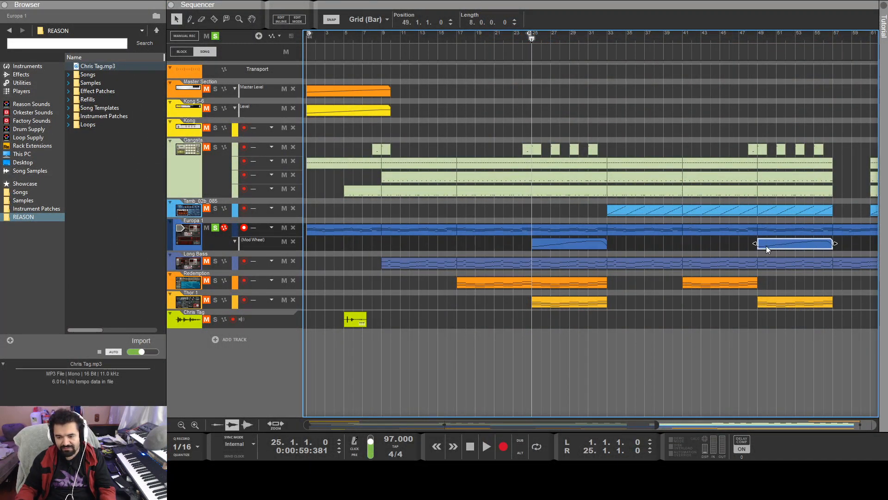
left_click_drag(659, 425, 876, 425)
left_click_drag(595, 246, 729, 251)
left_click_drag(730, 245, 813, 246)
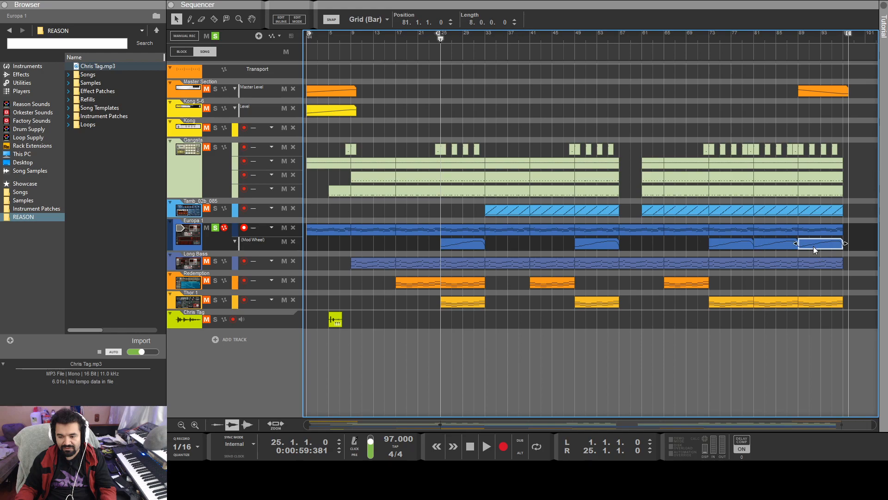
left_click(713, 367)
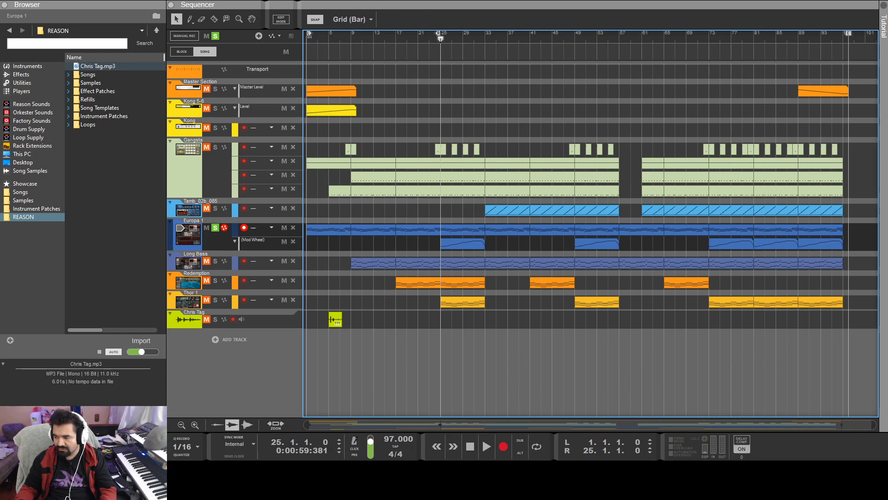
Play the soloed Europa 1 from bar 25, stop, unsolo it and play the full mix.
key("space")
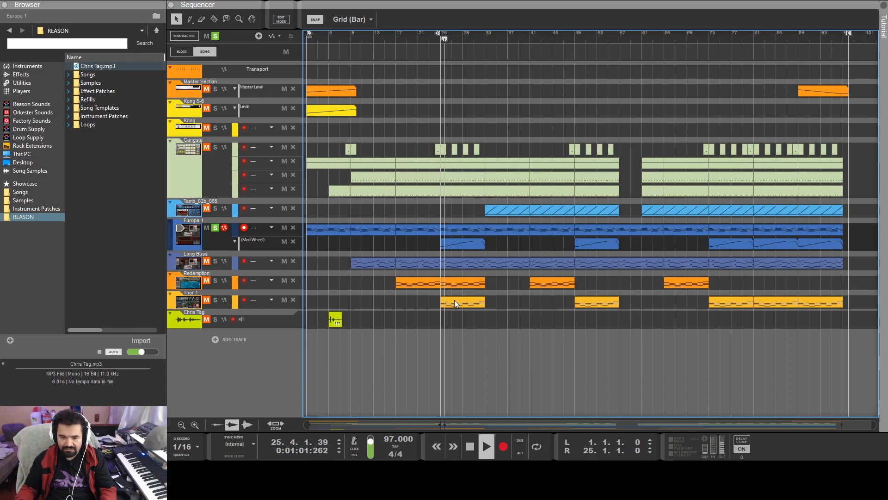
key("space")
left_click(215, 228)
key("space")
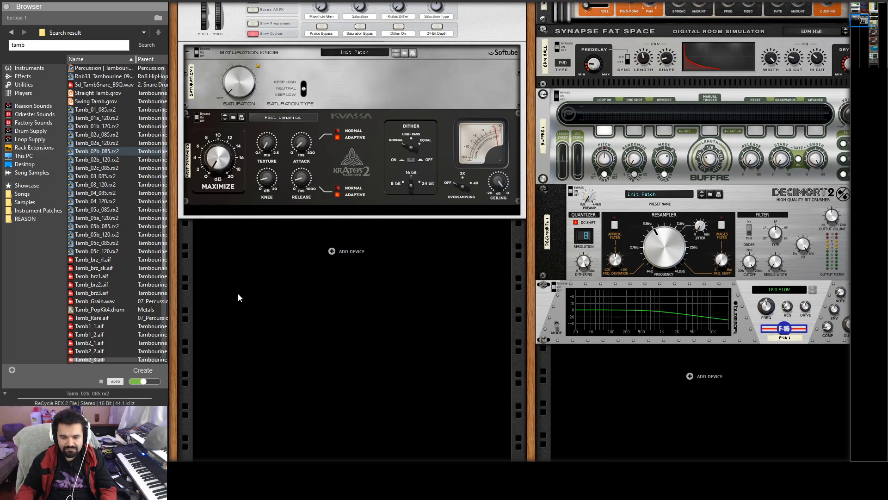
Set the Maximize amount of the Kratos 2 maximizer in the master effects to 1.9 dB.
left_click(214, 160)
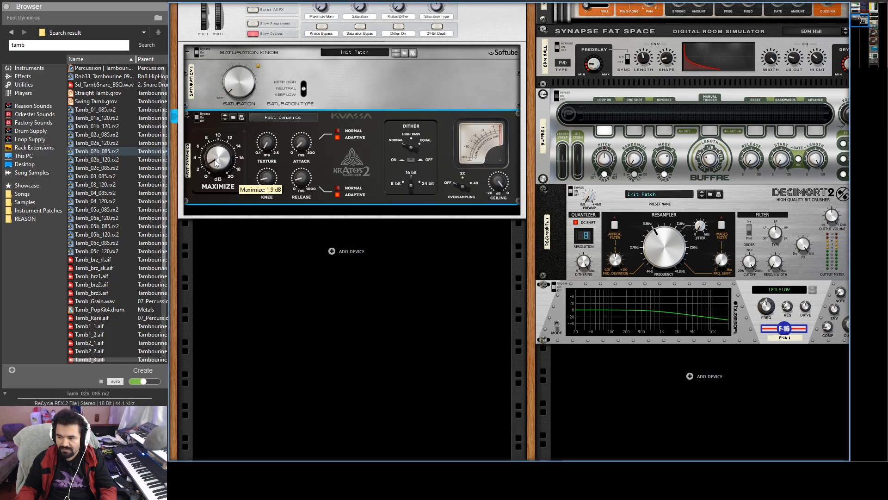
left_click(511, 333)
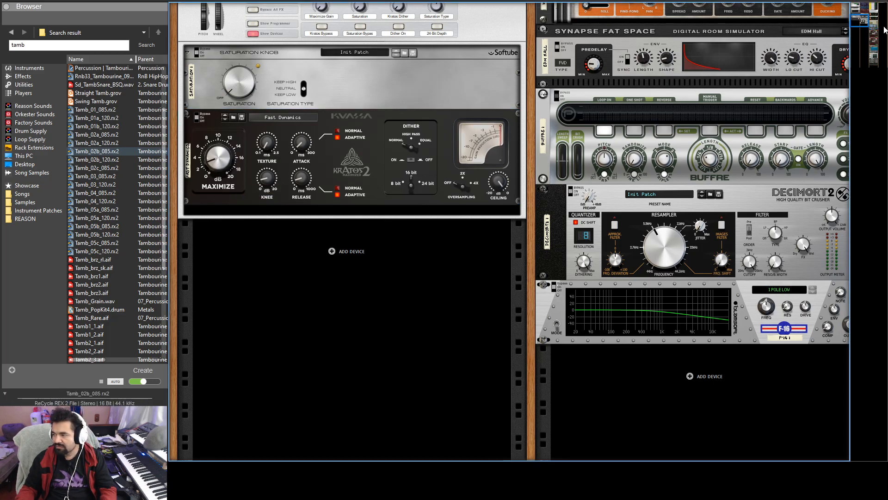
Route the Mod Wheel to Amp Gain with an amount of -53 in Europa 1's third modulation row.
left_click_drag(862, 17, 871, 37)
left_click(587, 231)
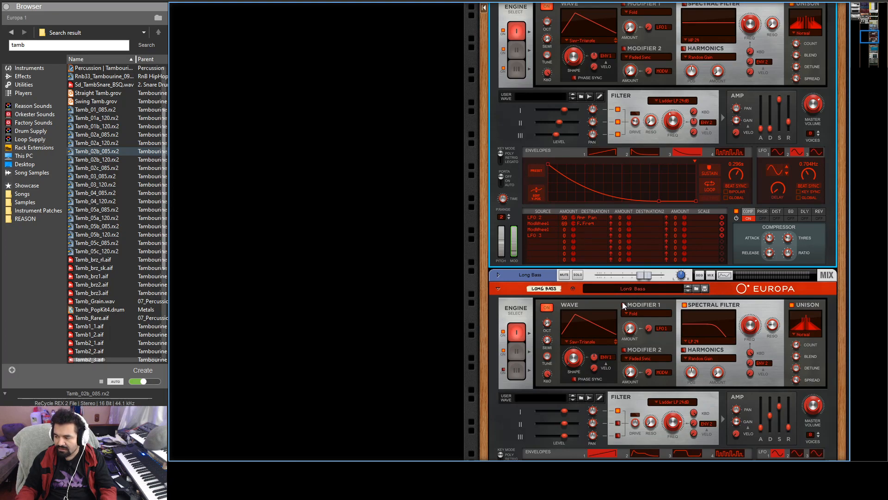
left_click(716, 298)
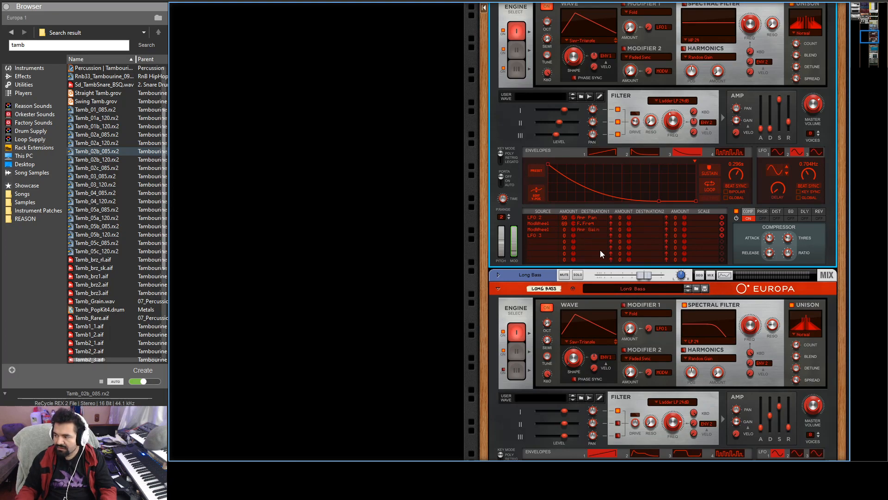
left_click_drag(565, 234, 576, 242)
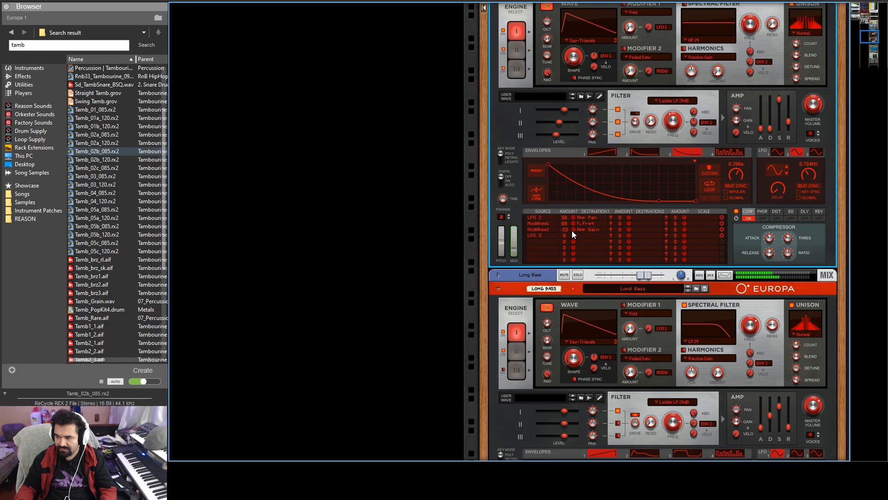
Fine-tune Europa 1's Mod Wheel to Amp Gain modulation amount to -44 while the song plays.
mouse_move(574, 232)
left_click_drag(573, 231, 575, 231)
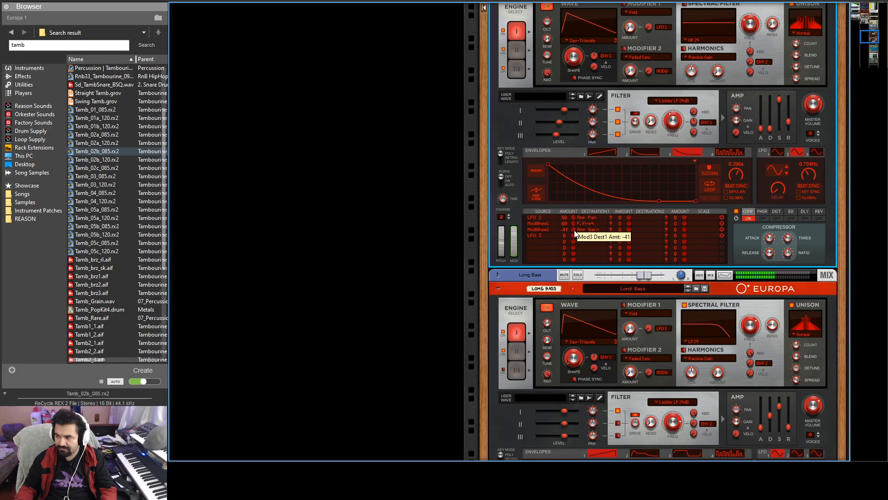
scroll(575, 232, "up", 3)
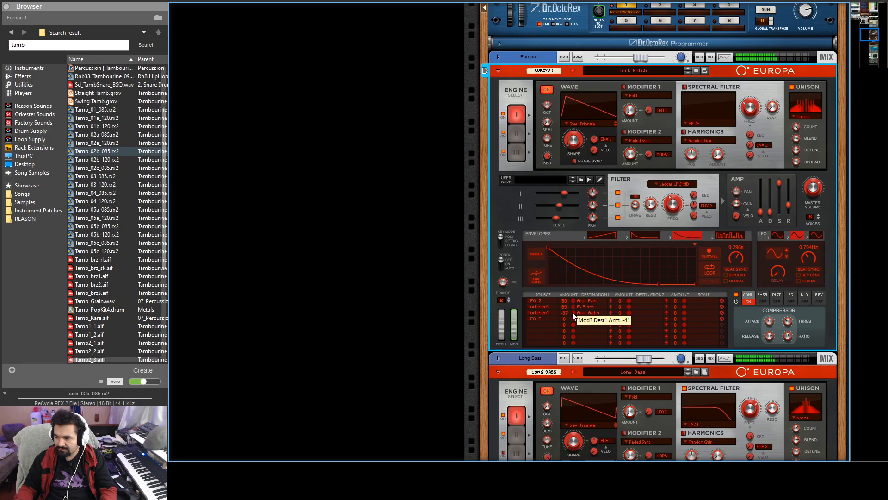
left_click_drag(573, 313, 573, 318)
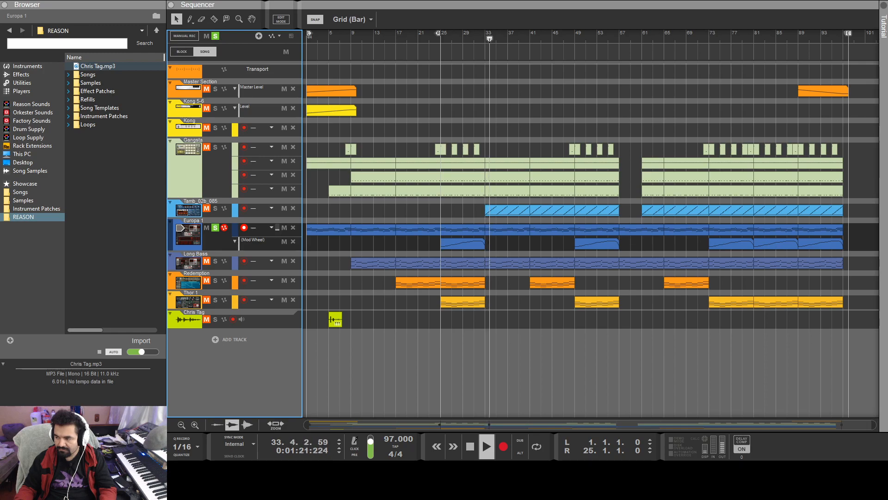
Stop playback and return the song position to bar 1.
key("space")
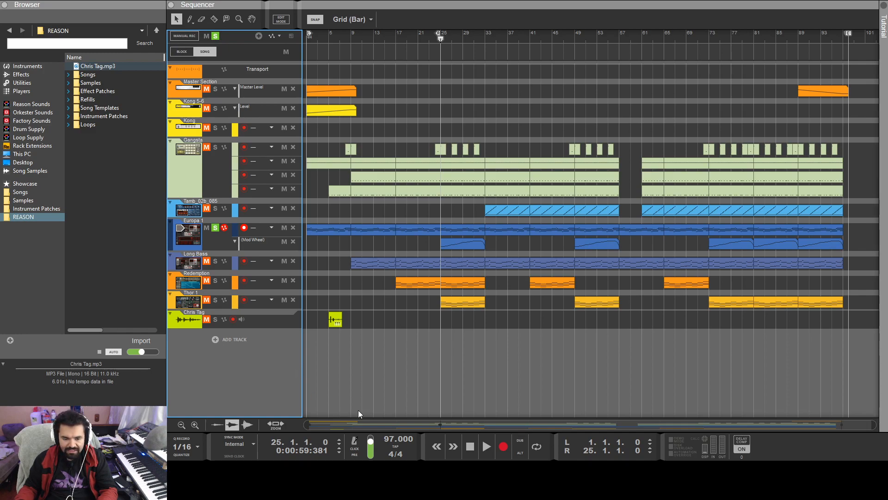
left_click(470, 439)
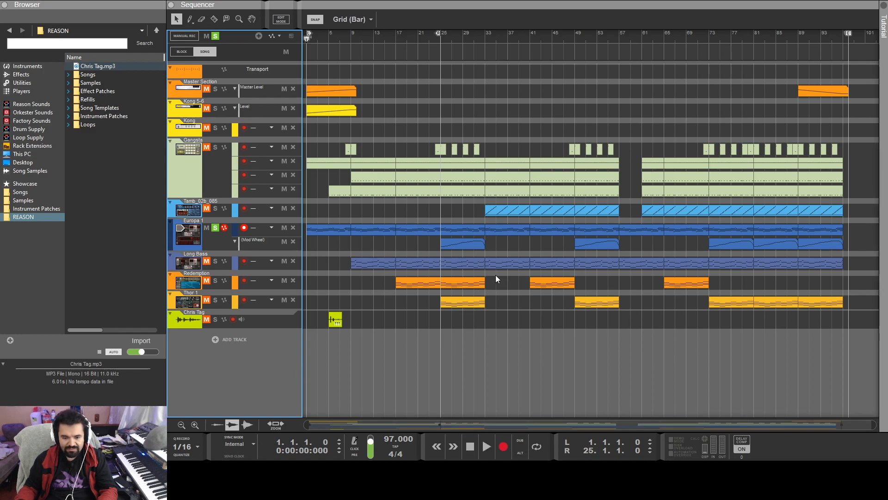
left_click(440, 40)
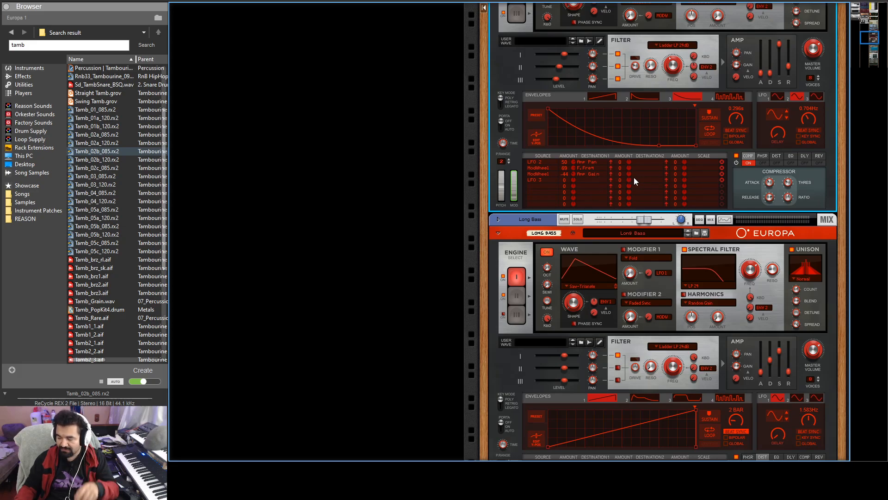
scroll(634, 177, "up", 2)
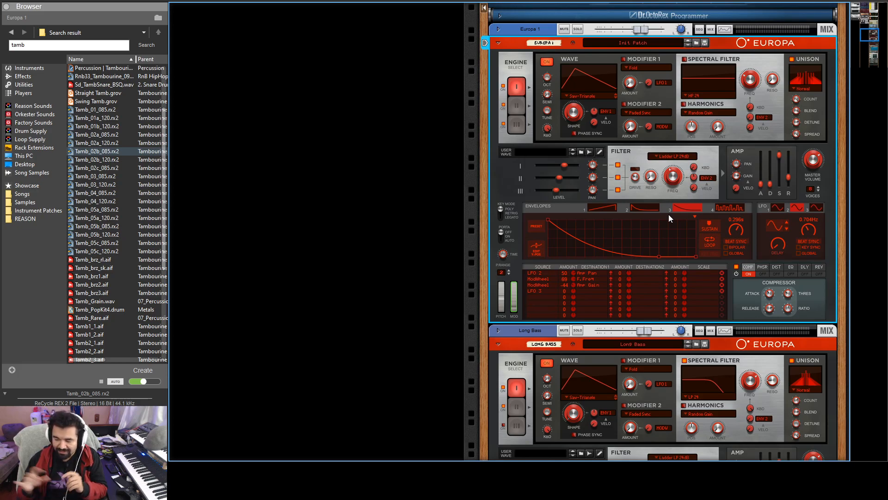
scroll(657, 211, "down", 5)
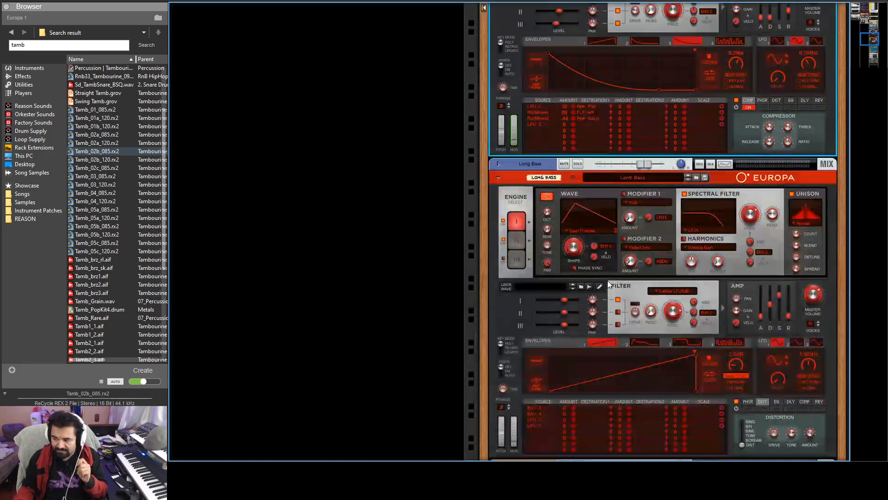
scroll(620, 291, "up", 2)
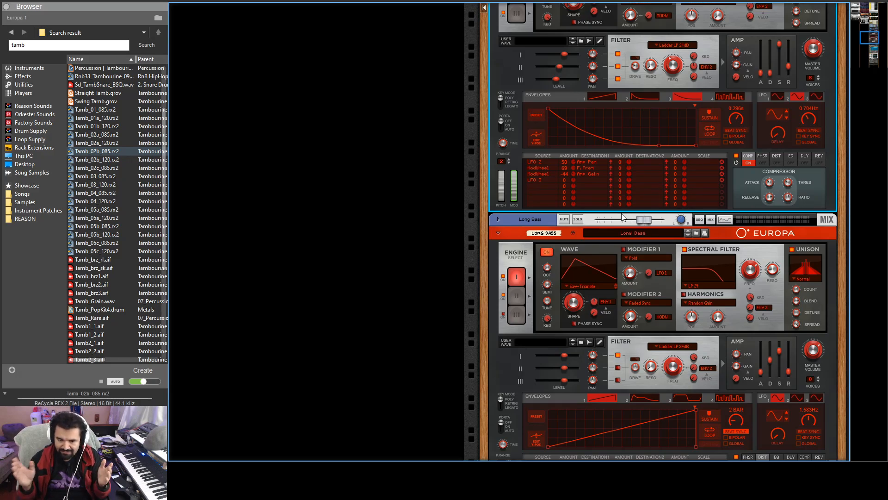
scroll(609, 213, "up", 7)
scroll(608, 212, "down", 8)
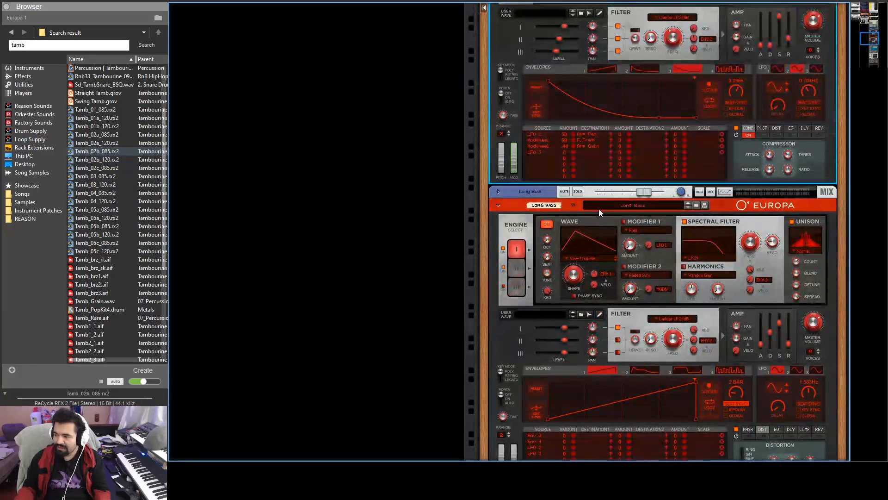
scroll(600, 208, "down", 4)
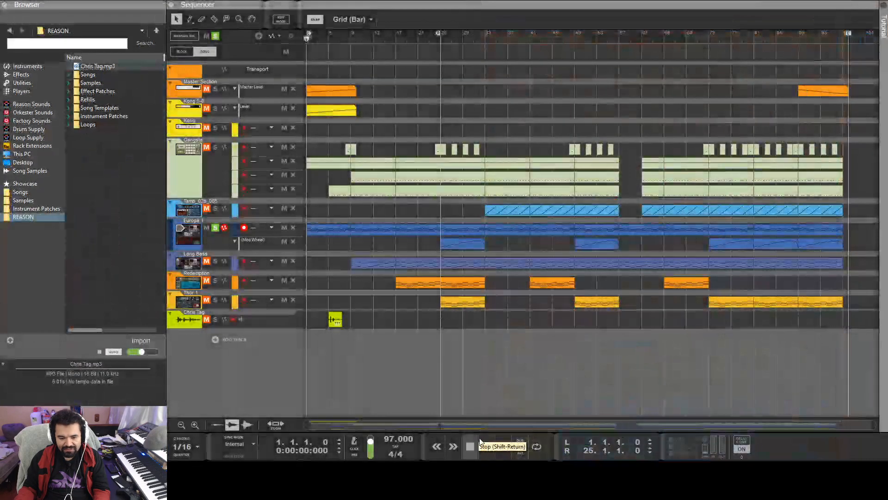
Play the song from bar 1.
left_click(486, 447)
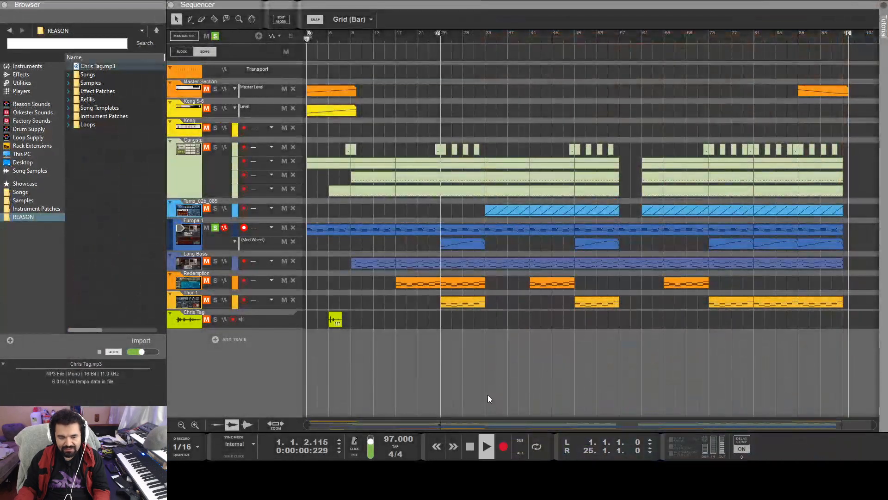
Stop playback, take Europa 1 out of solo and play the full mix from bar 1.
key("space")
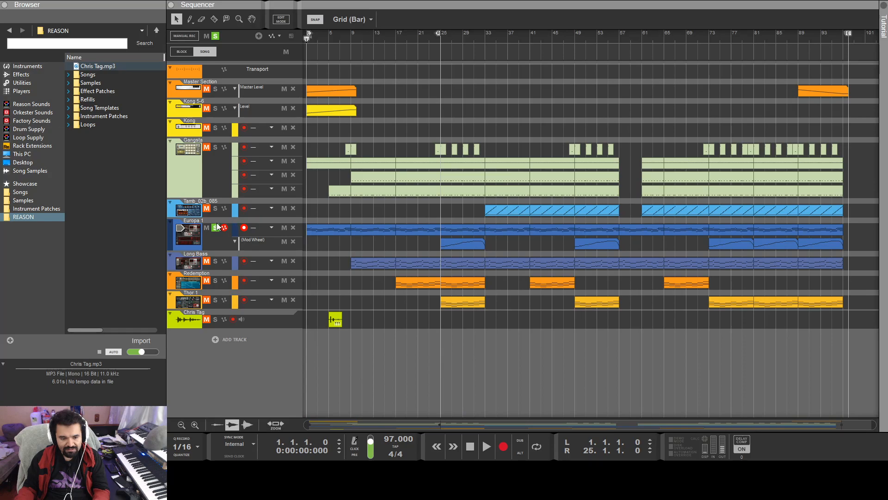
left_click(215, 229)
left_click(216, 229)
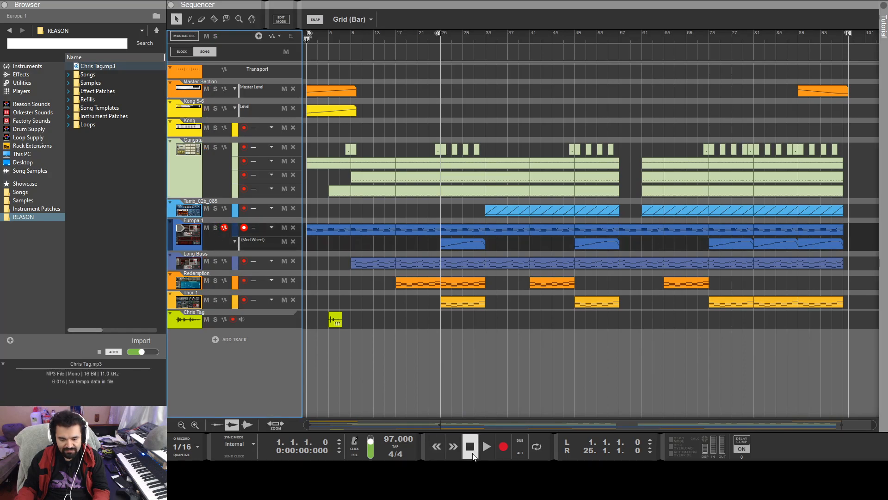
key("space")
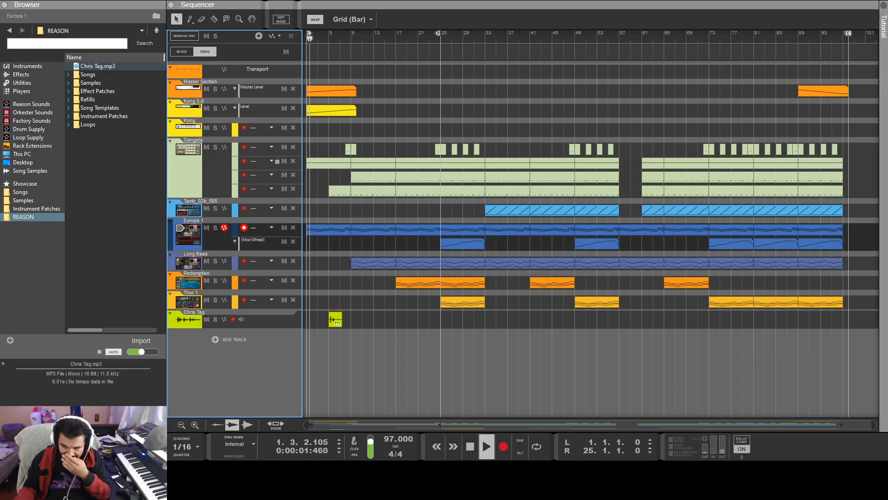
Check the full mix in mono by switching the master insert's Mono option on and back off.
key("F5")
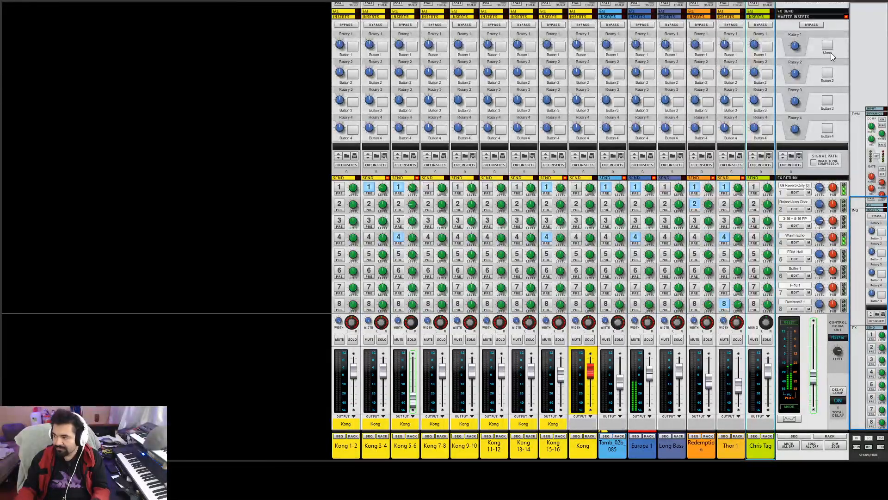
left_click(827, 48)
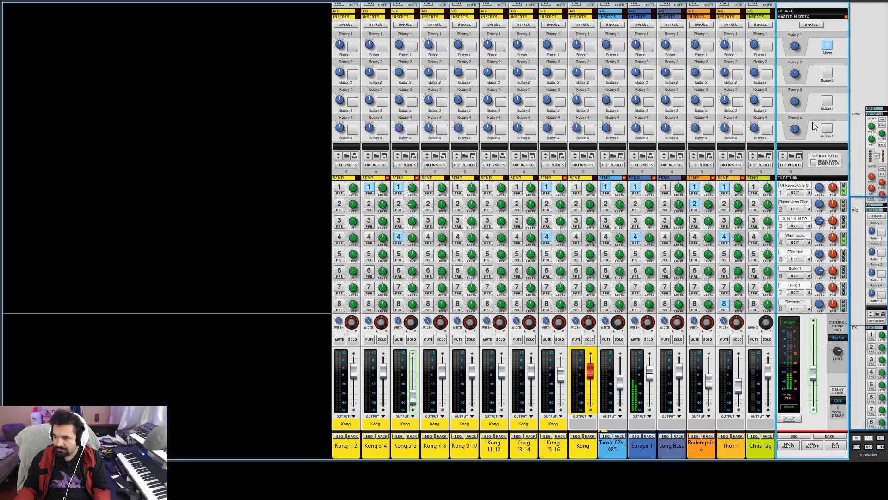
left_click(827, 50)
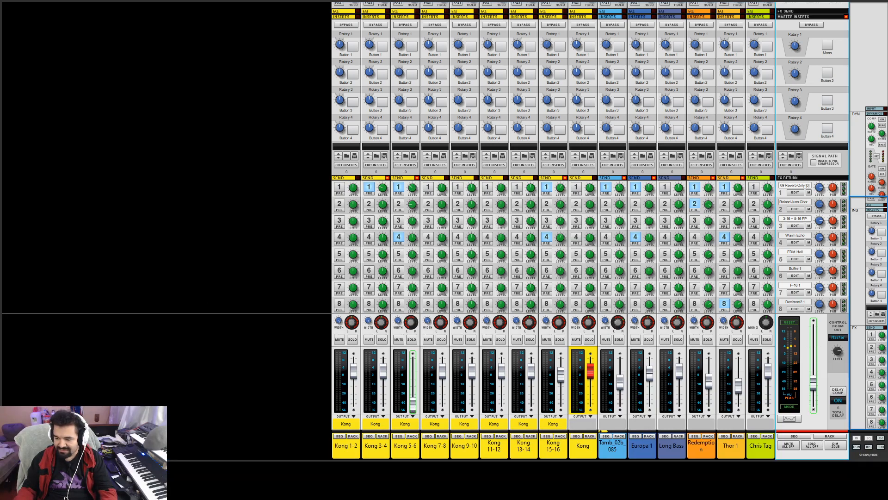
Find the vocal tag's audio track device in the rack and unfold it.
key("F6")
left_click_drag(869, 37, 886, 7)
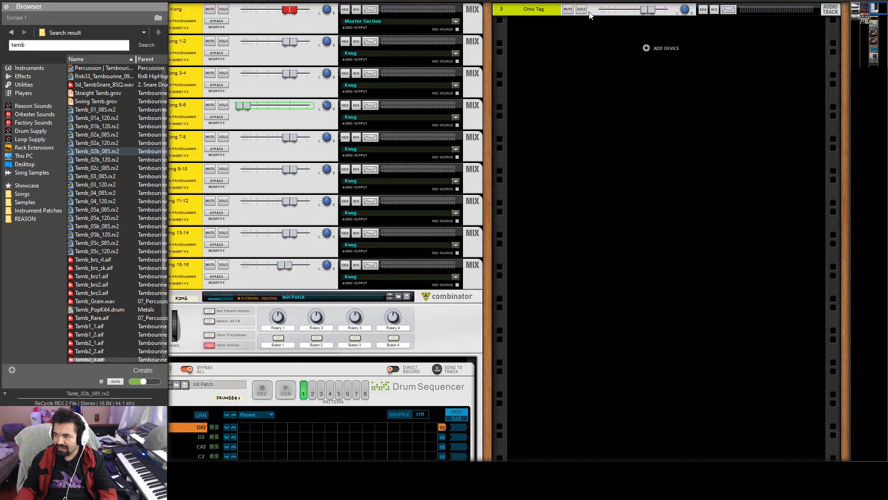
left_click(503, 9)
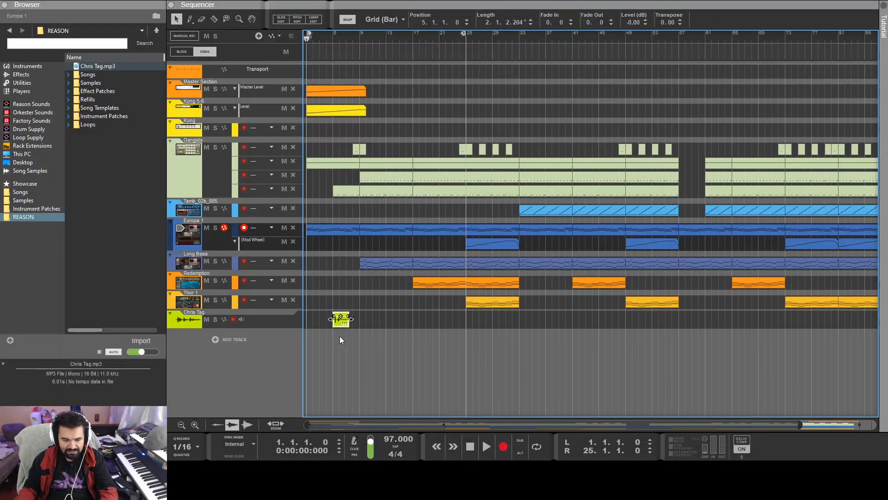
Move the vocal tag clip earlier so that it starts at 4.4.1.0.
key("h")
key("h")
key("h")
key("h")
key("h")
key("h")
key("h")
key("h")
key("h")
key("h")
key("h")
key("h")
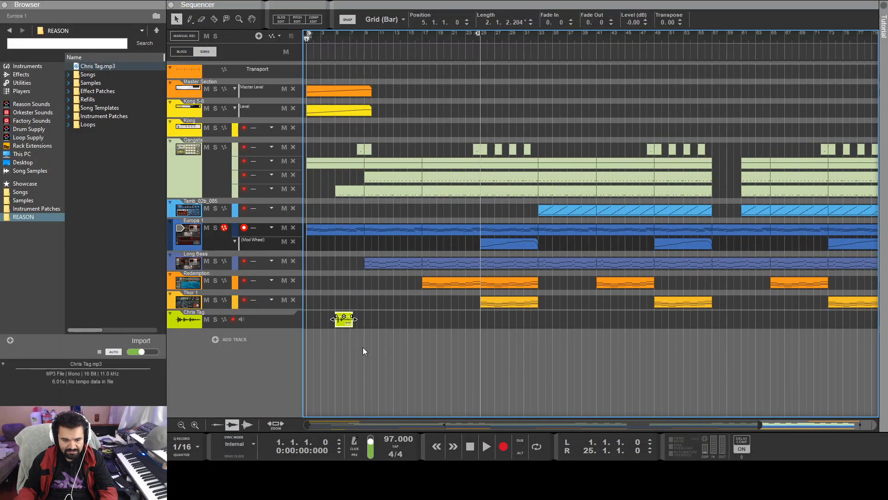
key("h")
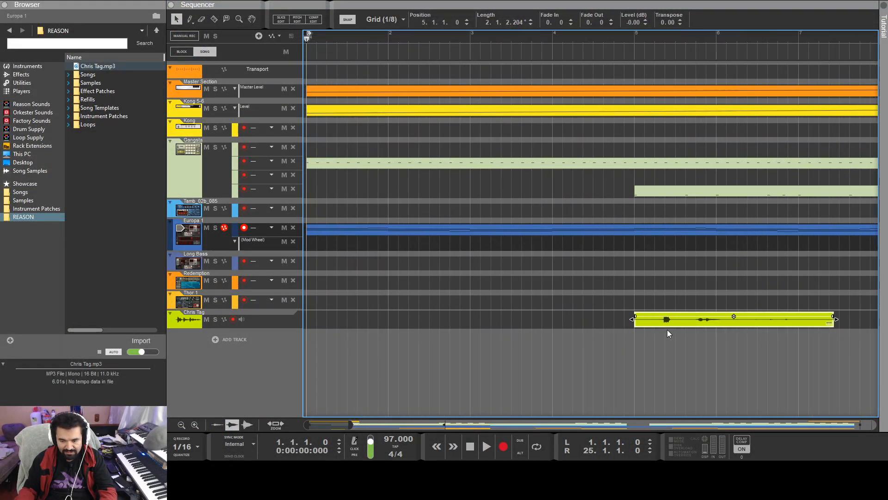
left_click_drag(665, 326, 640, 323)
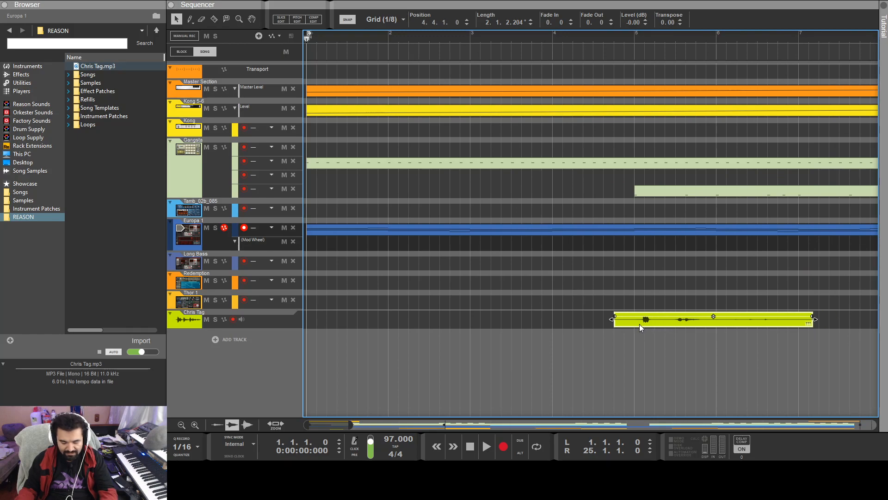
Nudge the vocal tag clip to position 4.3.3.120 so its first word falls just after bar 5.
key("h")
left_click_drag(331, 424, 349, 423)
key("h")
key("h")
left_click_drag(401, 319, 394, 321)
left_click_drag(335, 426, 336, 427)
key("h")
key("h")
key("h")
key("h")
key("h")
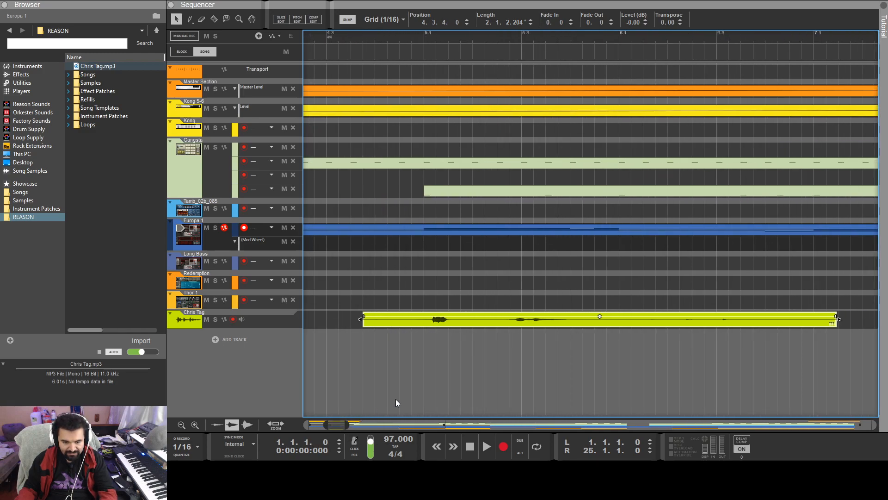
left_click_drag(493, 324, 486, 322)
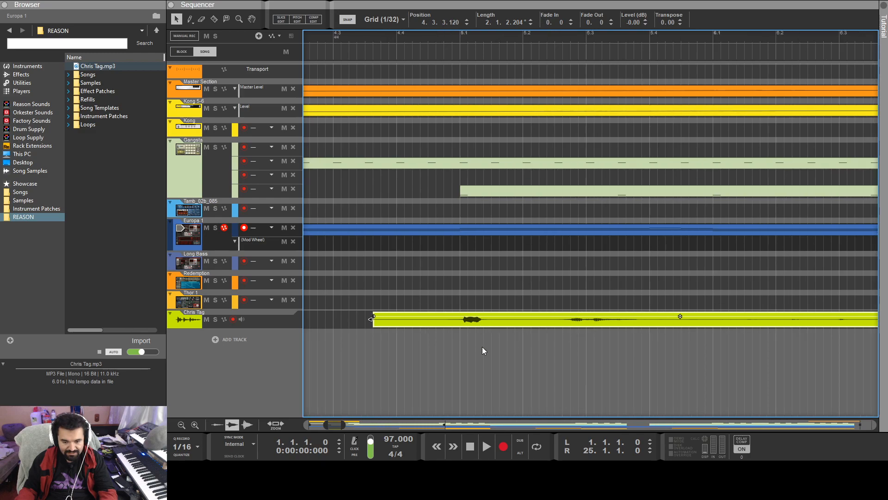
Trim the vocal tag clip to start at bar 5 and end at bar 6.
left_click_drag(370, 320, 458, 330)
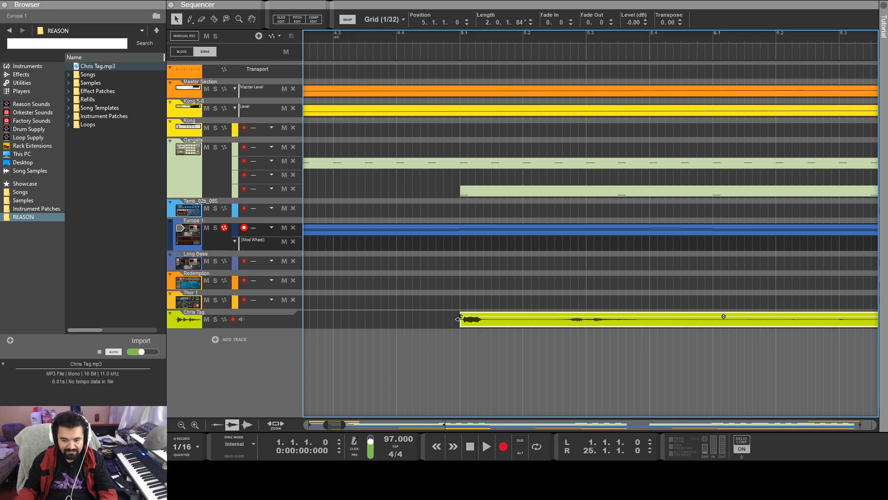
key("g")
left_click_drag(647, 319, 496, 322)
left_click(497, 372)
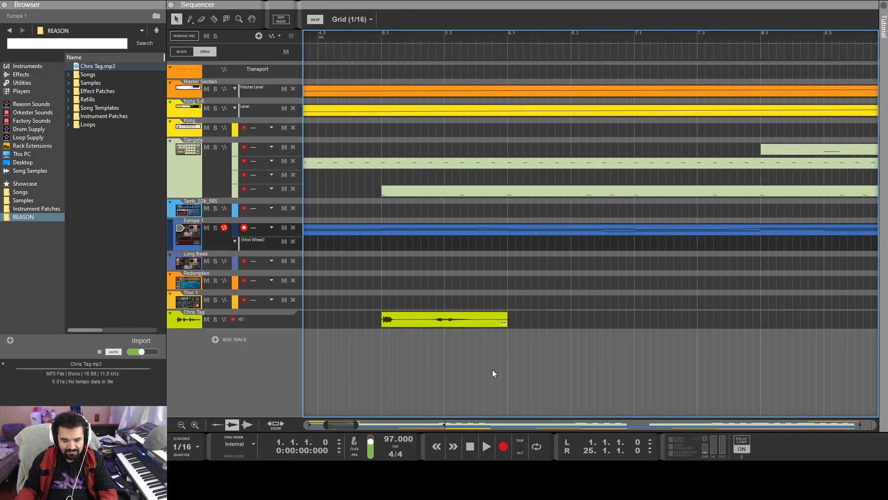
Play the song from bar 5 to hear the trimmed vocal tag, and stop playback.
left_click(381, 34)
key("space")
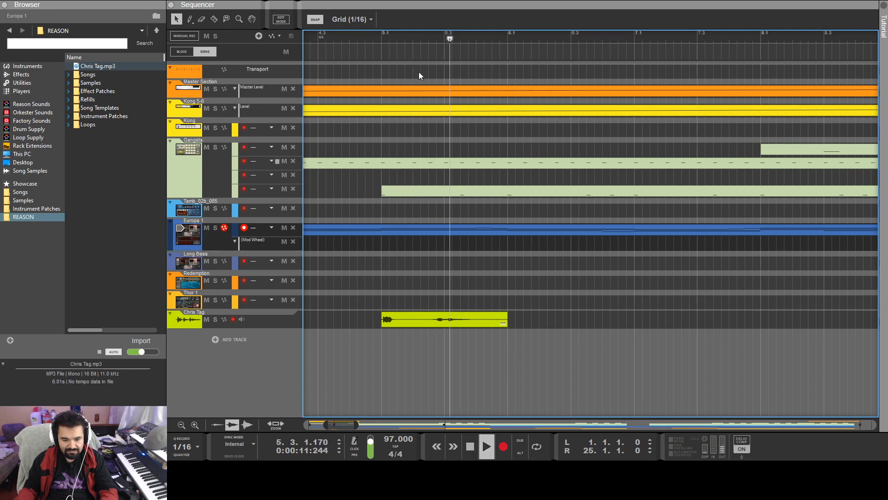
key("space")
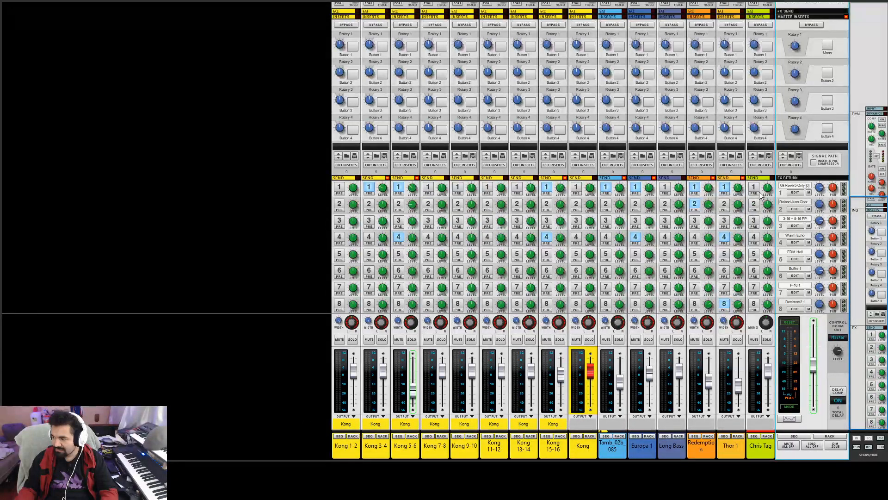
Enable FX sends 1, 3 and 4 on the vocal tag's mixer channel.
left_click(762, 193)
left_click(754, 237)
left_click(754, 221)
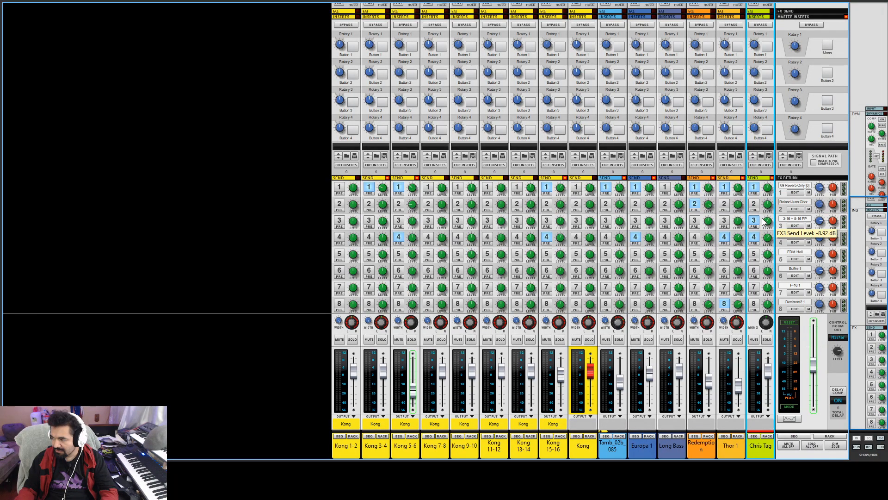
Audition the vocal tag with its effects in solo, and check it in the full mix.
left_click(767, 339)
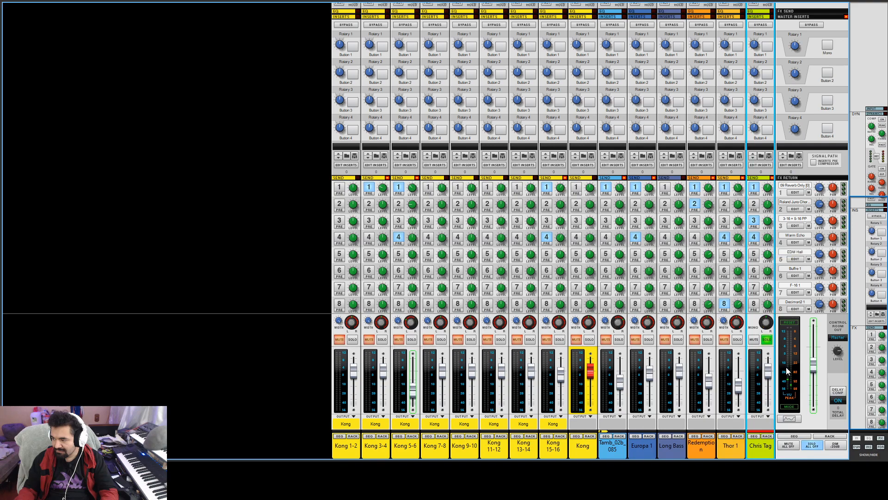
left_click(768, 340)
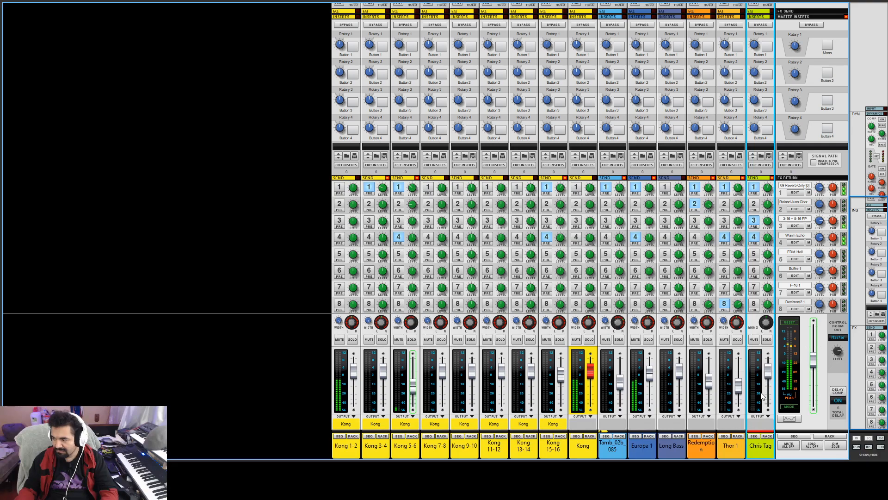
key("F7")
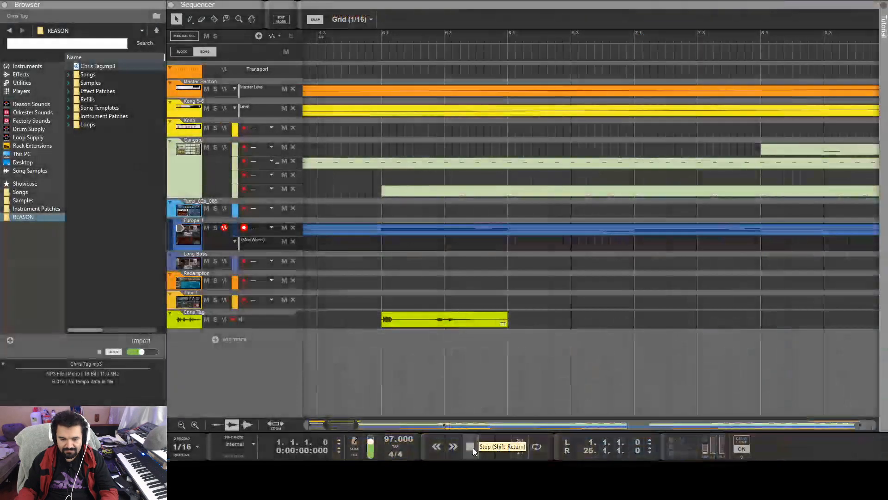
left_click_drag(342, 424, 688, 425)
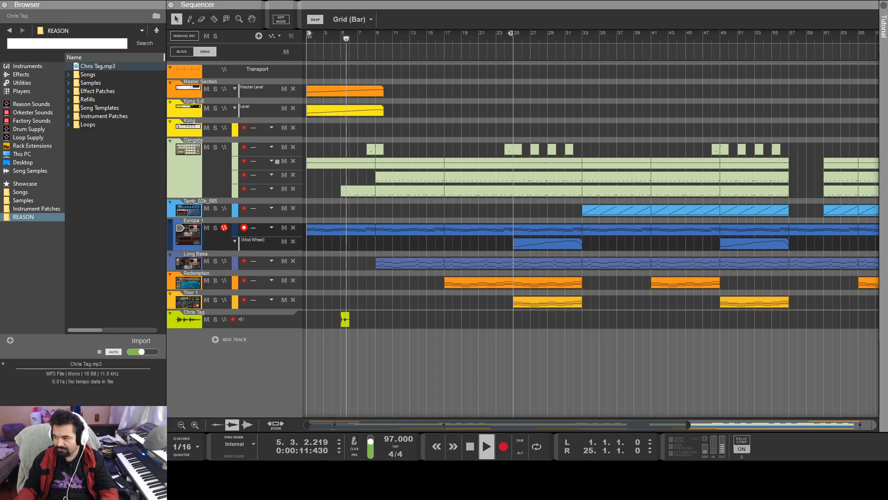
key("F5")
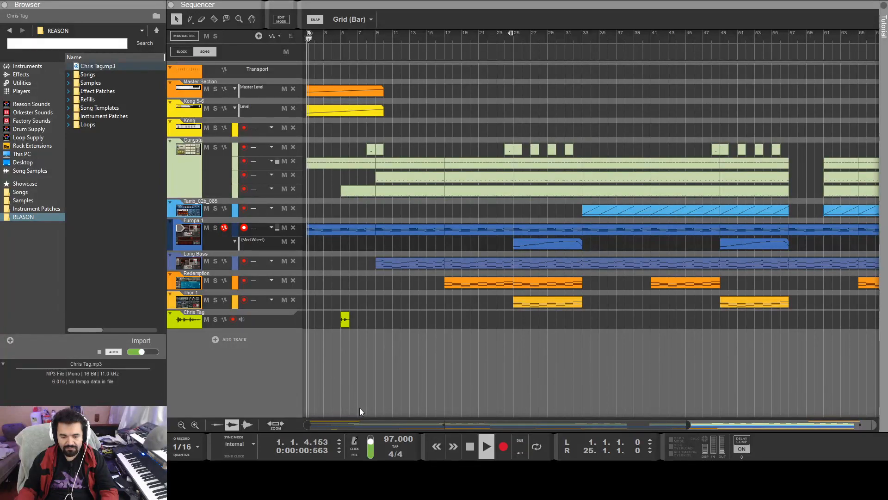
Copy the Redemption clips to bar 49, across bars 73 to 97, and to bar 57 to close the remaining gap.
left_click_drag(689, 425, 879, 428)
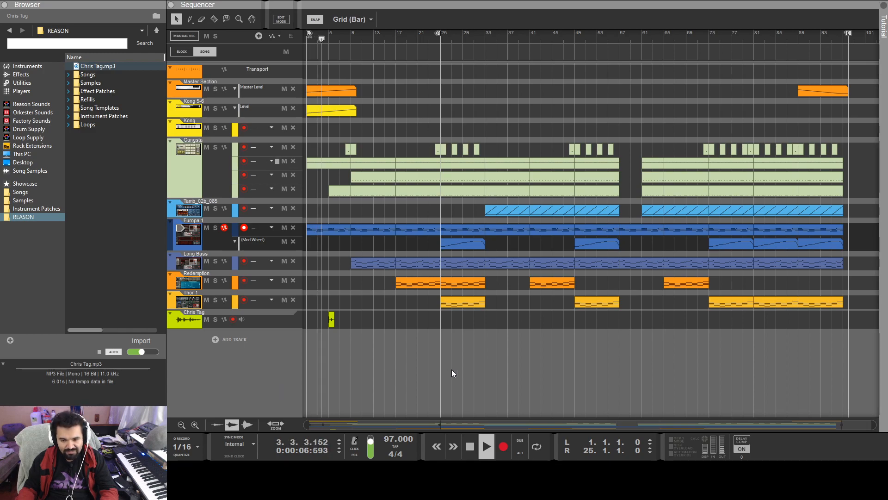
left_click_drag(555, 282, 600, 282)
left_click_drag(597, 283, 700, 281)
left_click_drag(694, 283, 773, 288)
left_click(737, 346)
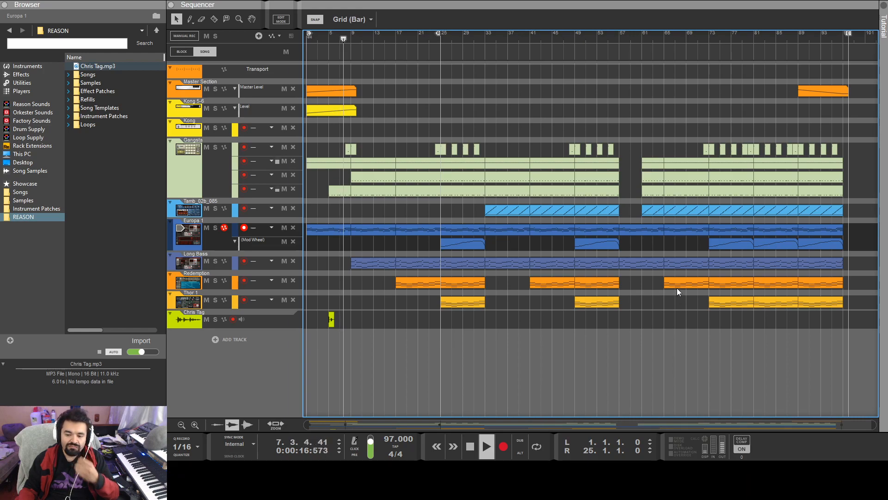
left_click_drag(676, 282, 632, 283)
left_click(678, 373)
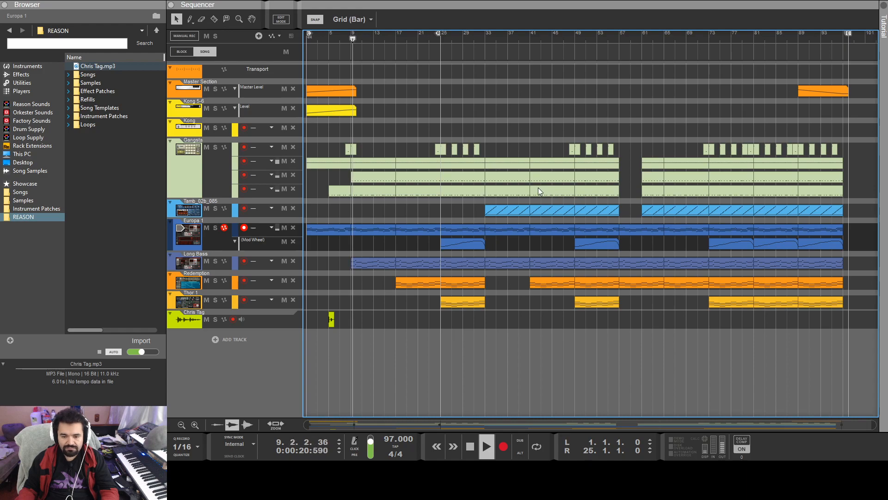
Shorten the bar 33 clip on Gangsta's third lane to a length of 7.2.0.0.
left_click(519, 178)
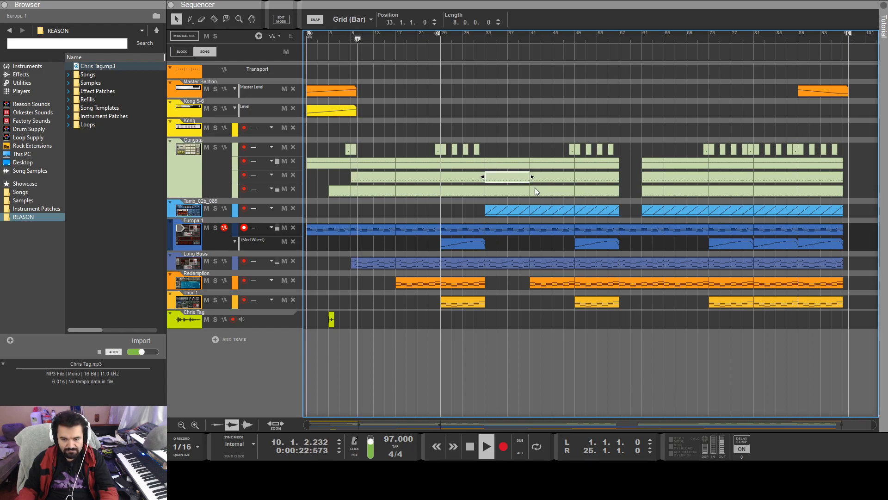
scroll(535, 190, "up", 2)
left_click_drag(373, 426, 514, 425)
scroll(517, 411, "up", 5)
scroll(666, 324, "up", 2)
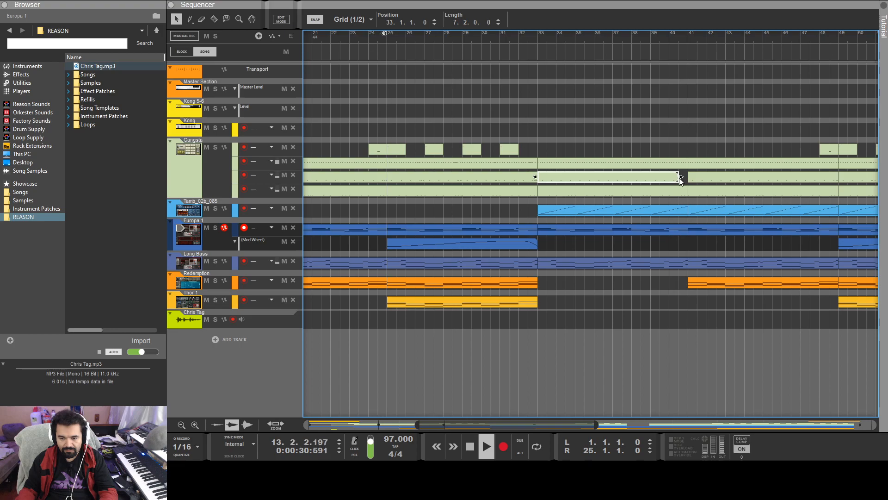
left_click(662, 366)
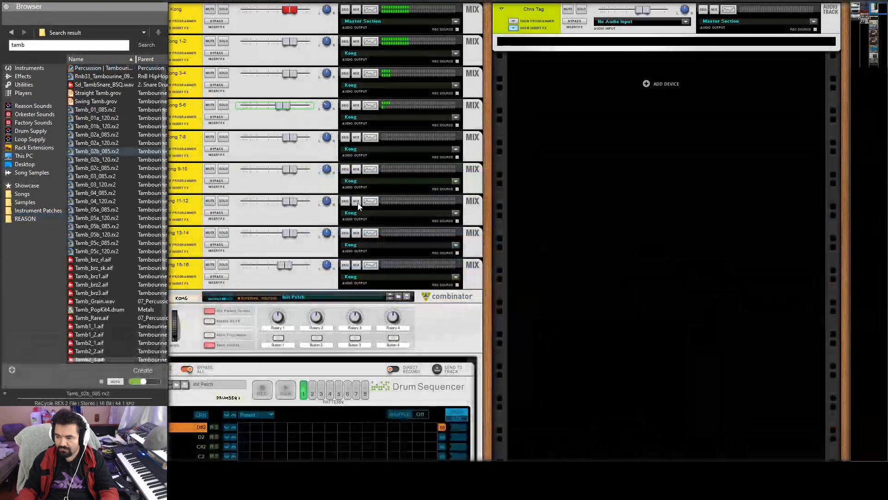
Examine the master section's loudness meter, equalizer and maximizer in the rack during playback, and return to the whole arrangement.
left_click_drag(878, 8, 860, 10)
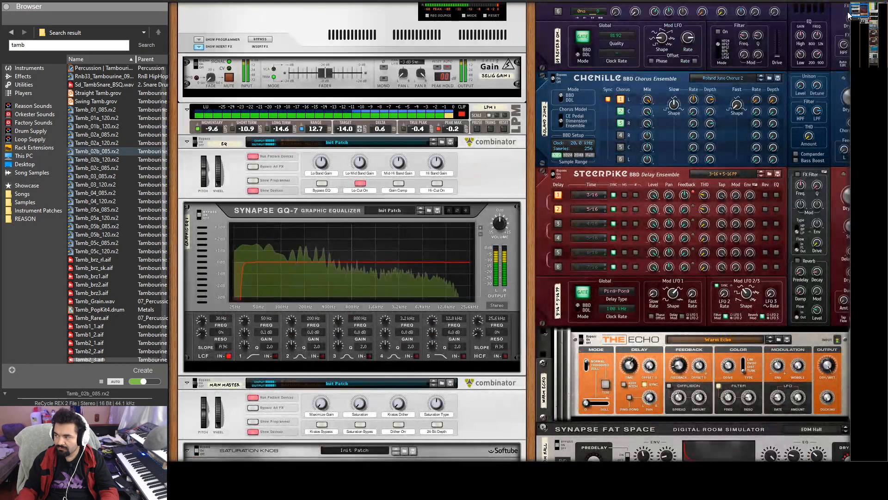
scroll(515, 274, "down", 10)
scroll(501, 276, "up", 4)
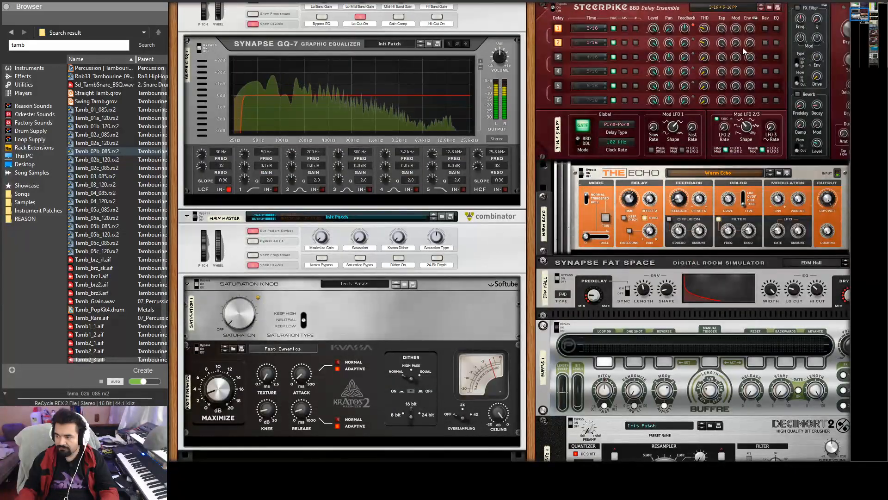
scroll(507, 174, "up", 7)
scroll(508, 175, "up", 2)
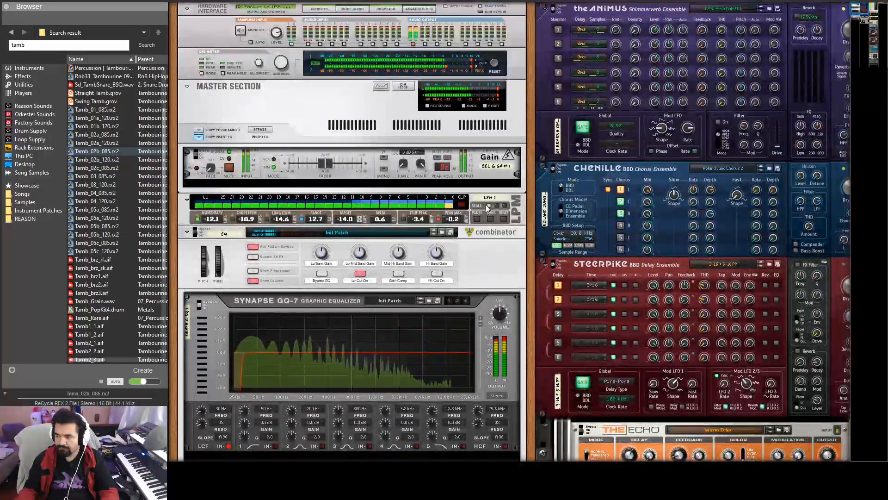
scroll(258, 380, "down", 8)
left_click(258, 380)
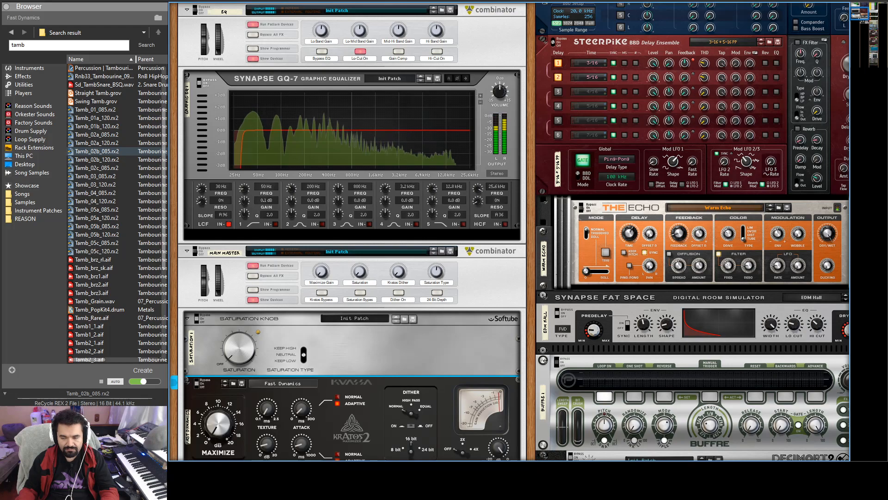
scroll(348, 315, "up", 4)
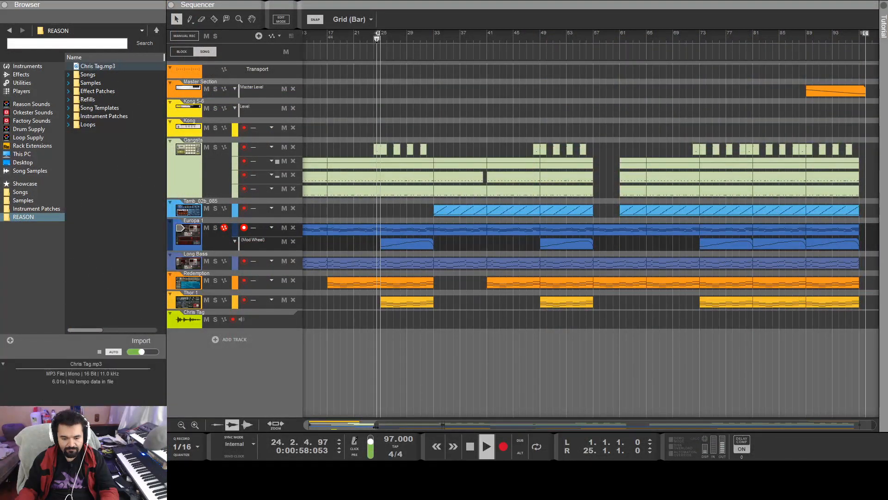
left_click_drag(375, 426, 303, 426)
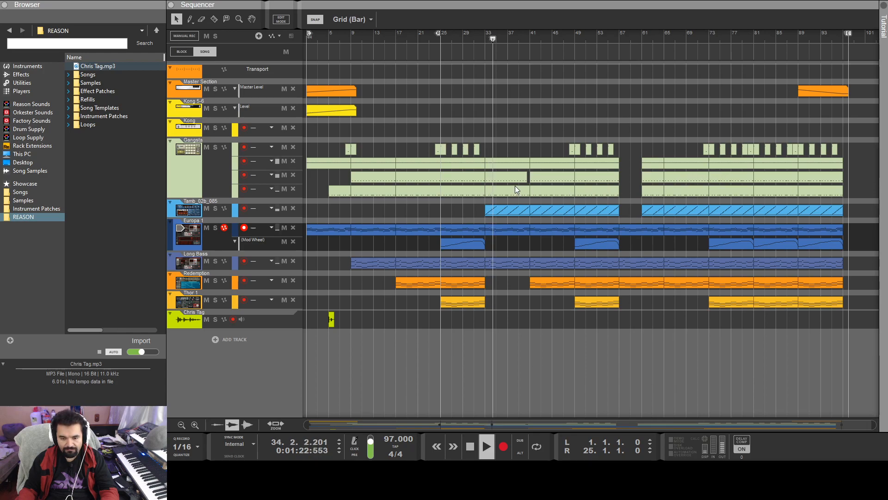
left_click(543, 179)
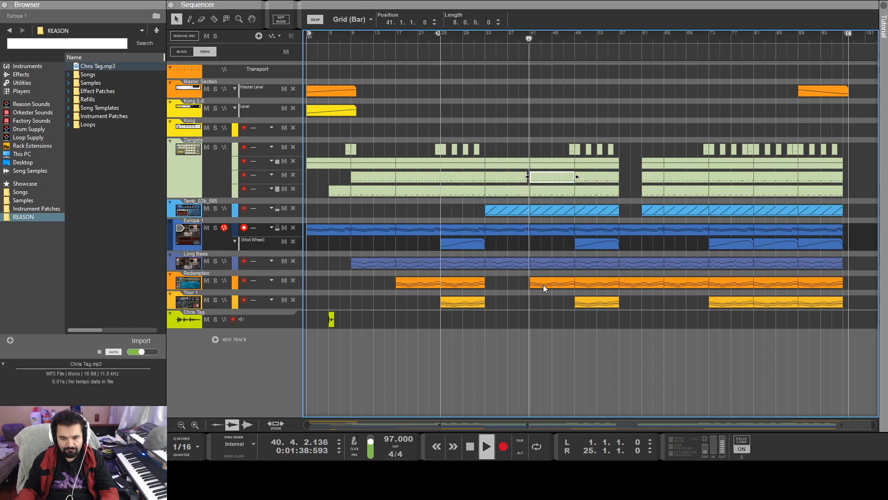
left_click(613, 367)
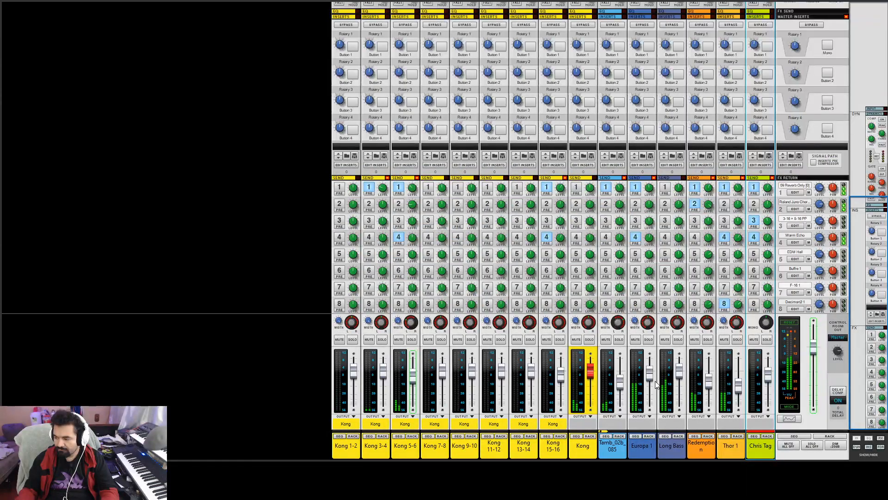
Switch the master output to mono and balance the faders, with Europa 1 at -3.01 dB and Thor 1 at -12.92 dB.
left_click(654, 382)
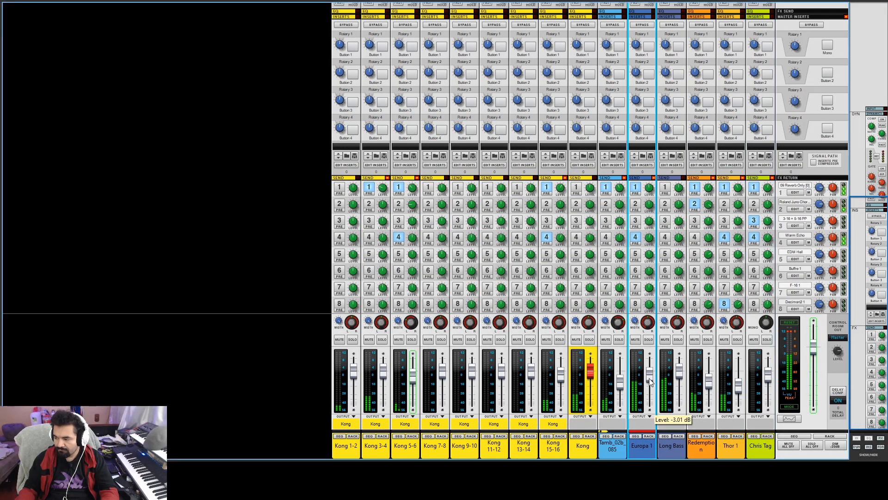
left_click(827, 45)
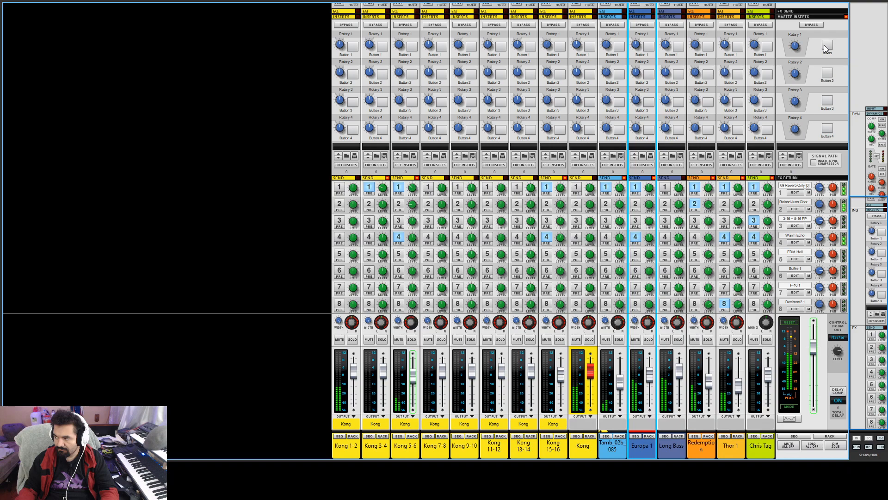
left_click(650, 377)
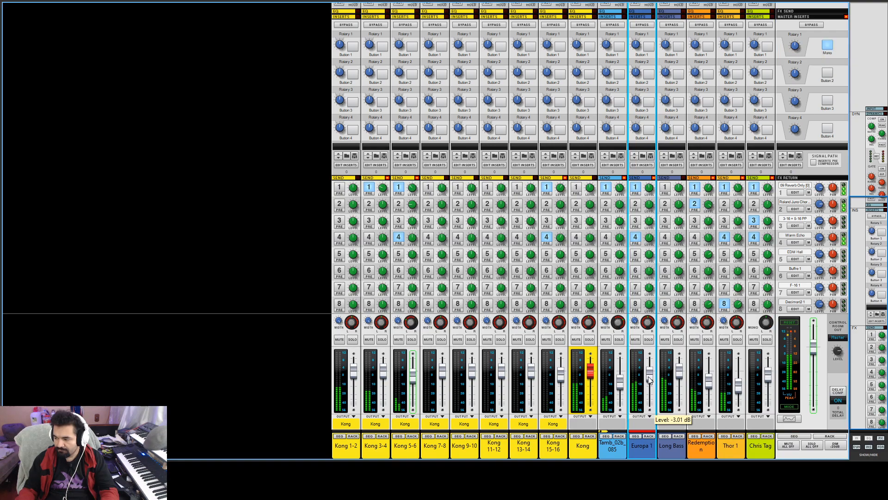
left_click(739, 389)
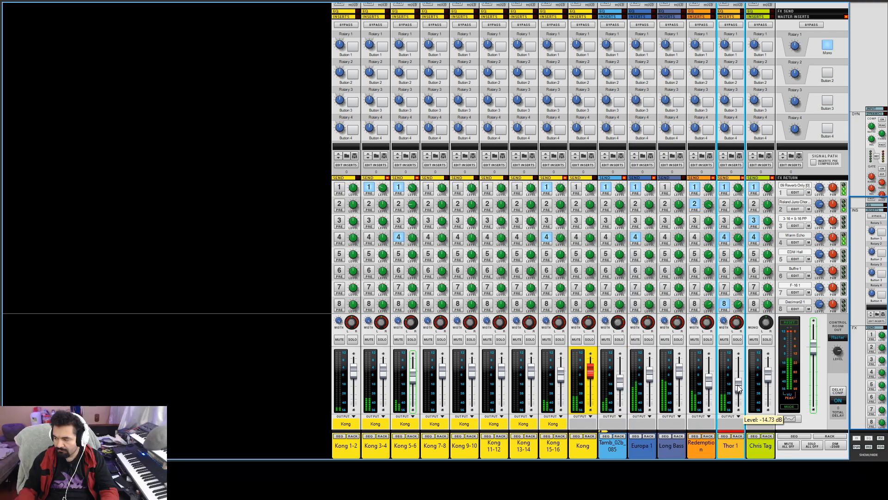
left_click_drag(738, 390, 738, 388)
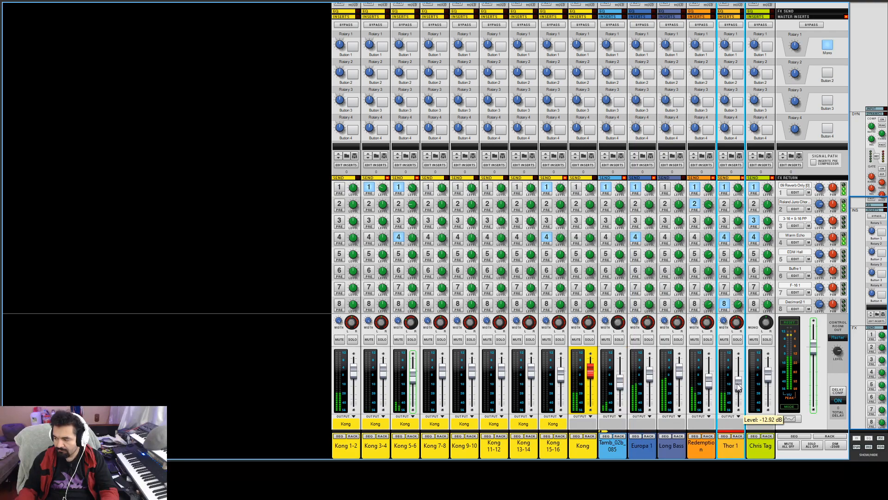
Balance the faders of Long Bass at 0.00 dB, Redemption, Thor 1 and the vocal tag during mono playback.
left_click(680, 378)
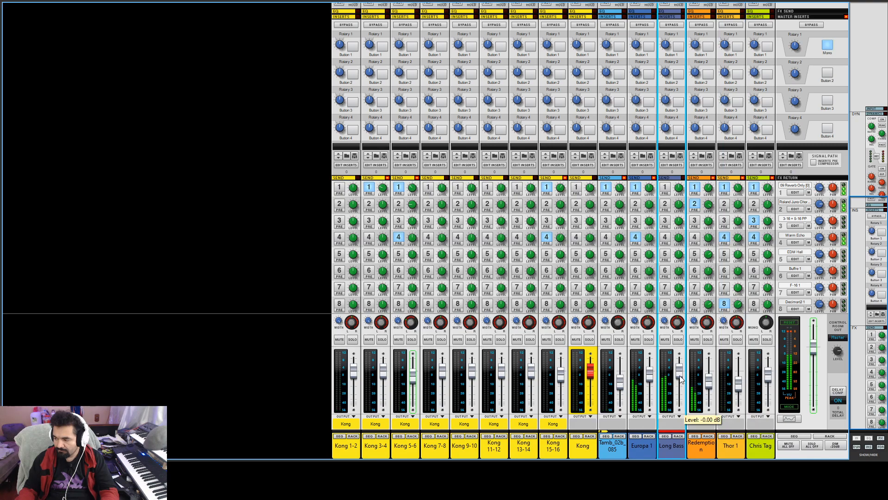
left_click(709, 385)
left_click(739, 389)
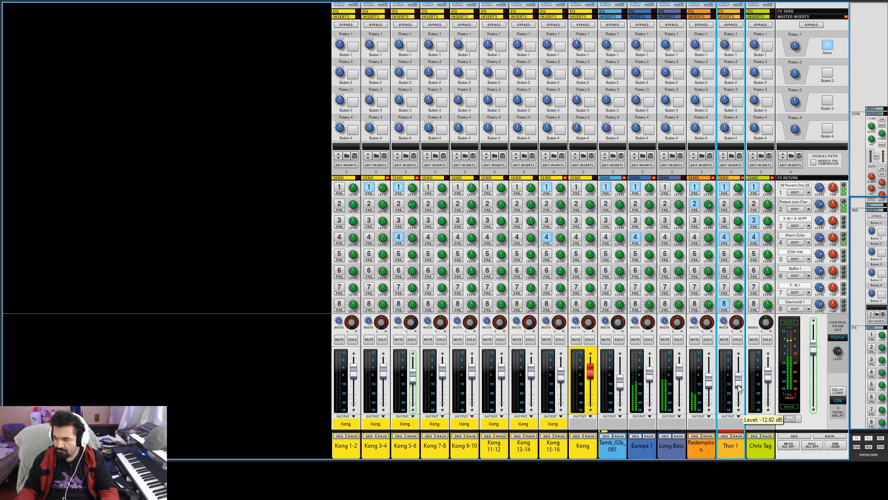
scroll(739, 387, "down", 2)
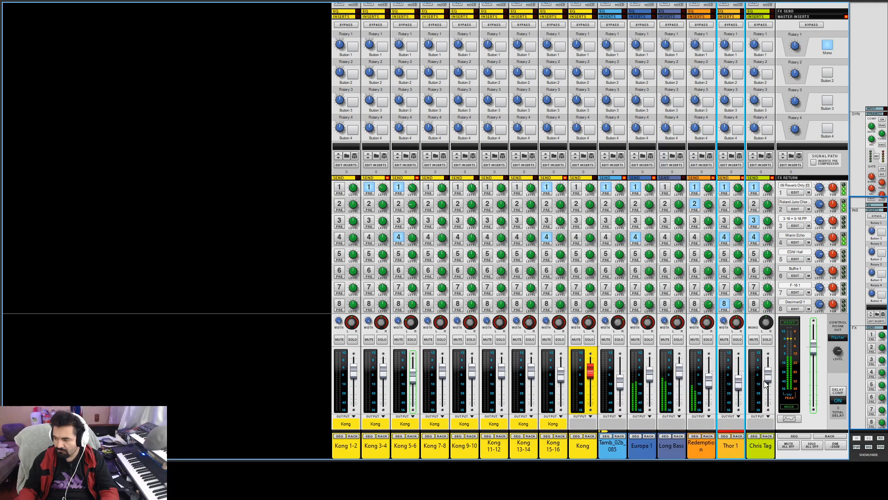
left_click(761, 380)
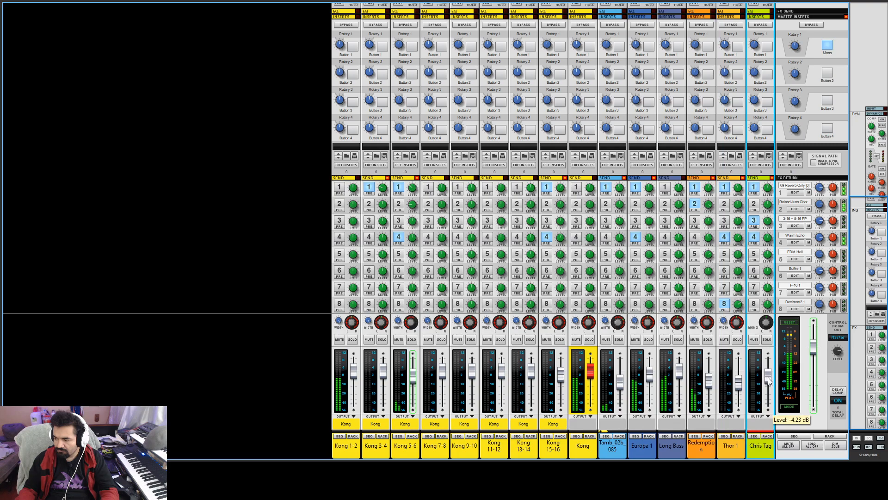
left_click(711, 388)
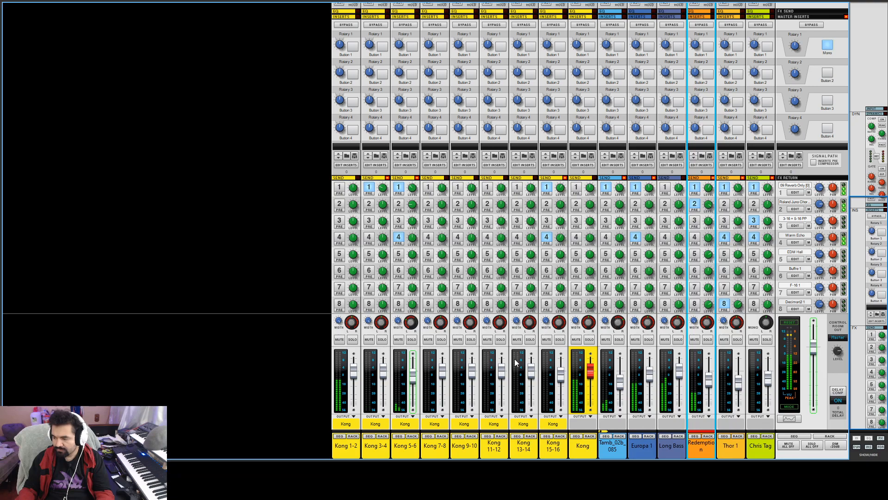
Lower the Kong 5-6 level to -6.87 dB and the Tamb_02b_085 level to -14.30 dB.
left_click(413, 382)
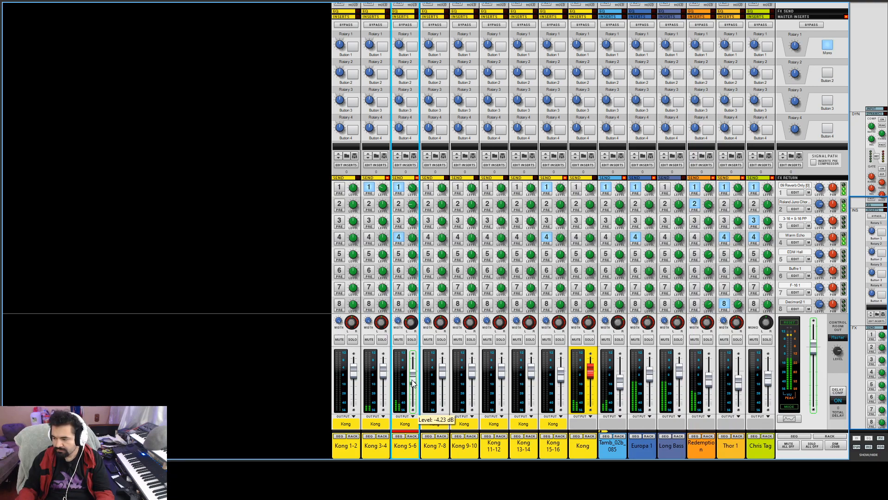
left_click_drag(413, 384, 413, 385)
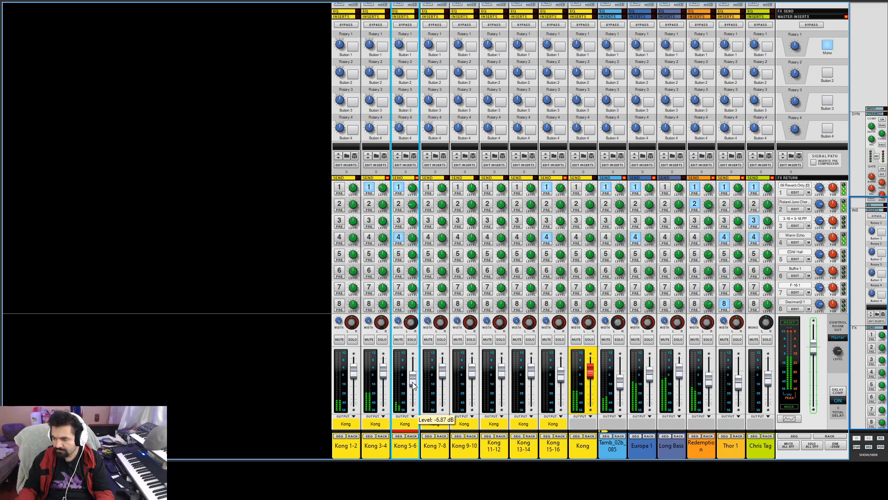
left_click(620, 384)
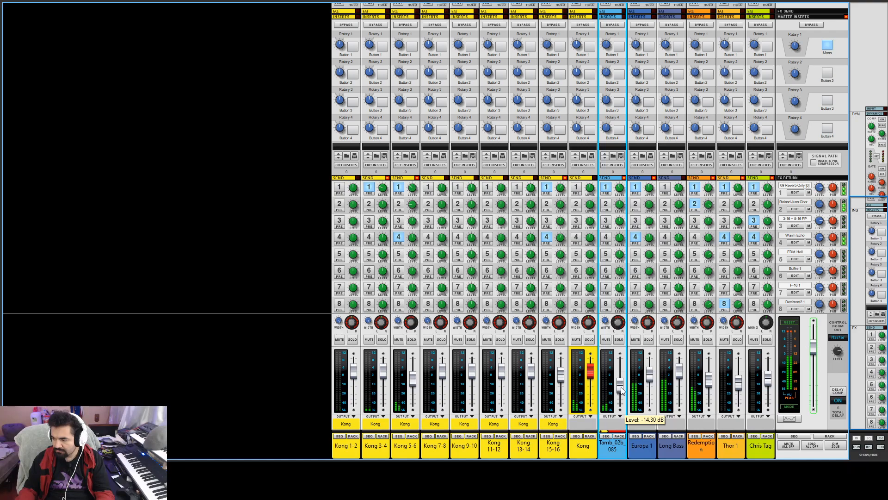
Fine-tune the Thor 1 fader and set the Europa 1 level to -2.61 dB.
mouse_move(739, 396)
left_click(739, 390)
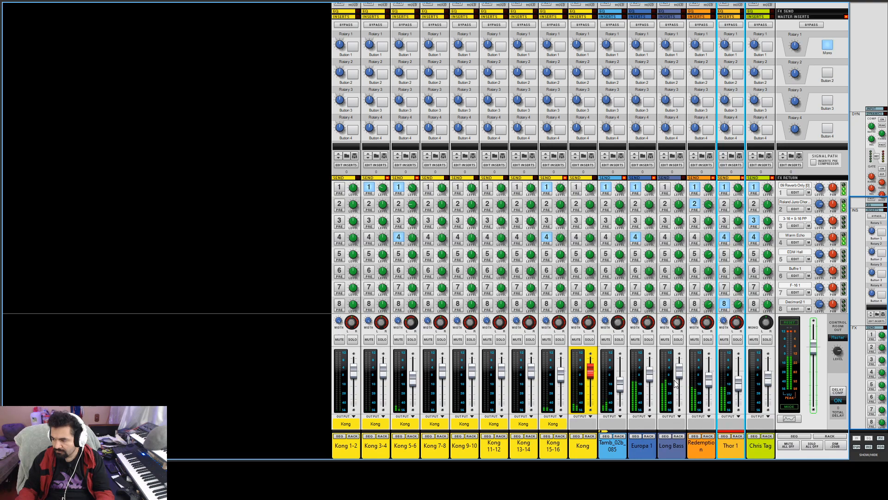
left_click(650, 379)
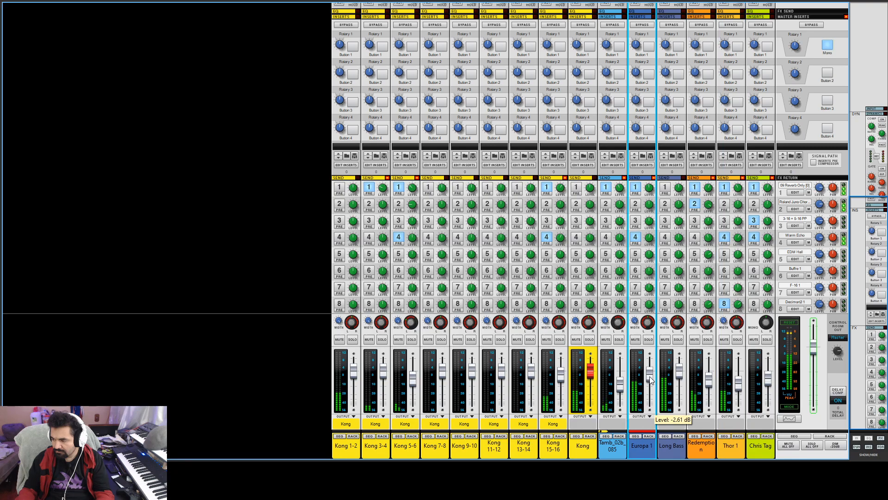
mouse_move(680, 373)
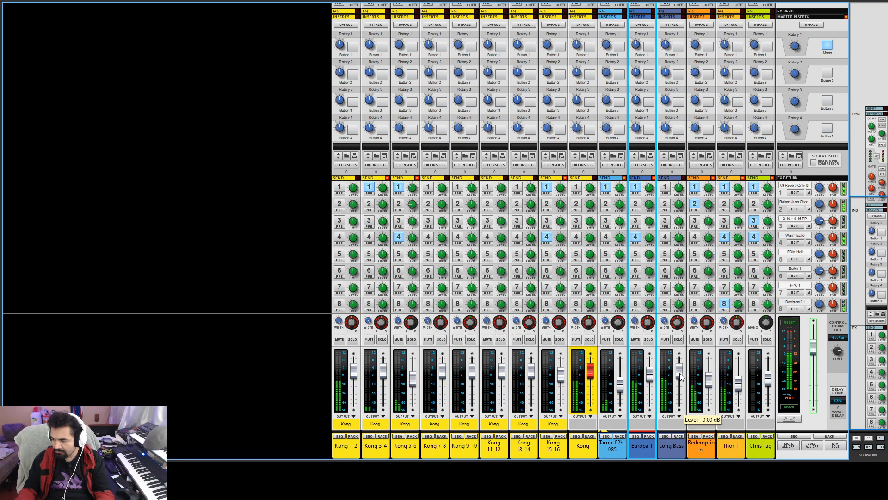
Turn on the master compressor and switch the master output back from mono to stereo.
scroll(680, 377, "up", 5)
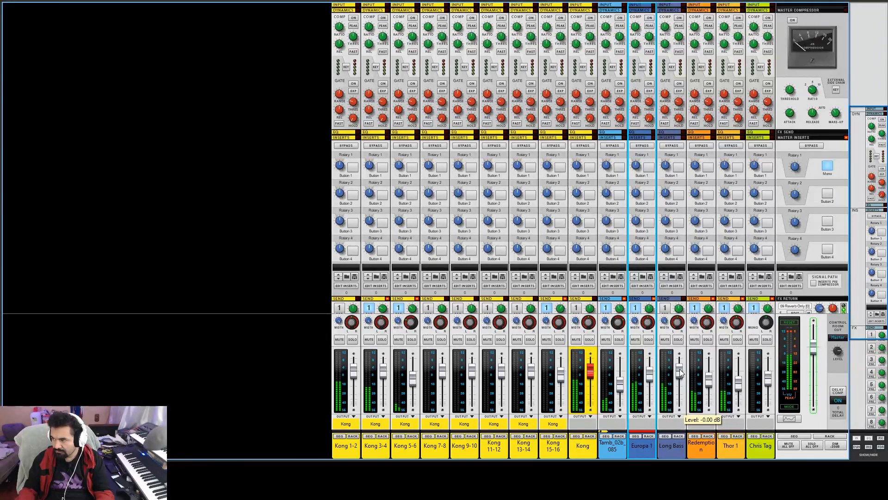
left_click(793, 20)
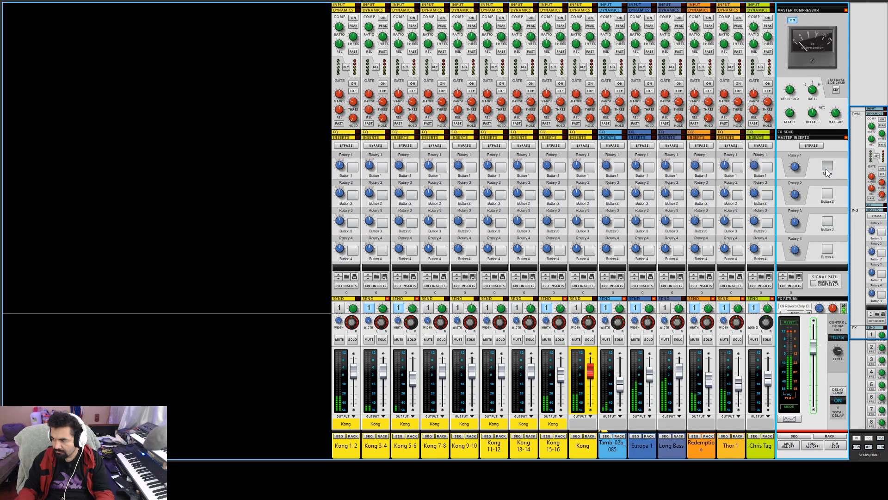
scroll(724, 324, "down", 3)
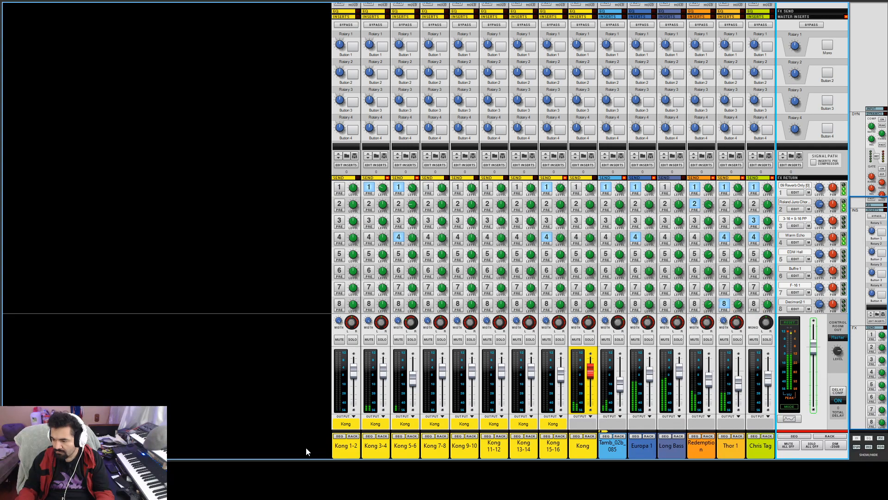
Patch a cable on the rear of the rack from the Kong 1-2 channel to Long Bass's dynamics sidechain input.
key("F6")
scroll(672, 259, "up", 3)
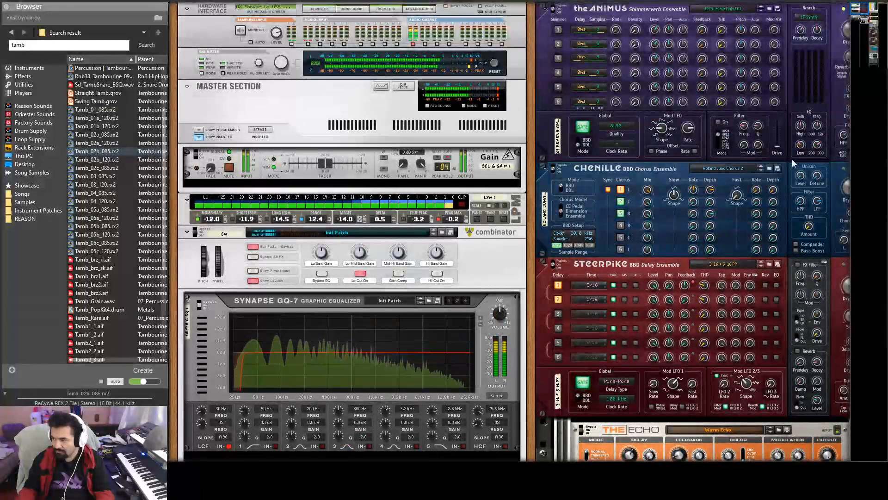
left_click(878, 16)
mouse_move(878, 16)
left_mouse_down()
mouse_move(875, 29)
mouse_move(871, 7)
left_mouse_up()
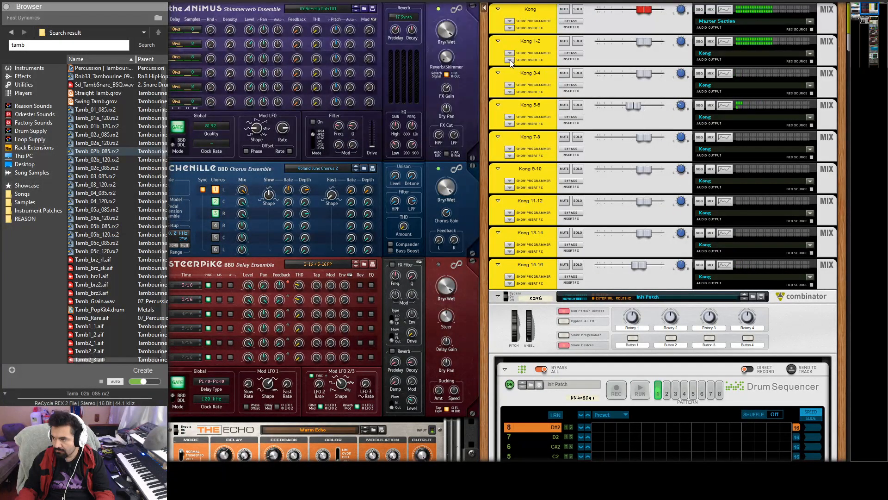
scroll(588, 263, "down", 5)
scroll(587, 263, "down", 20)
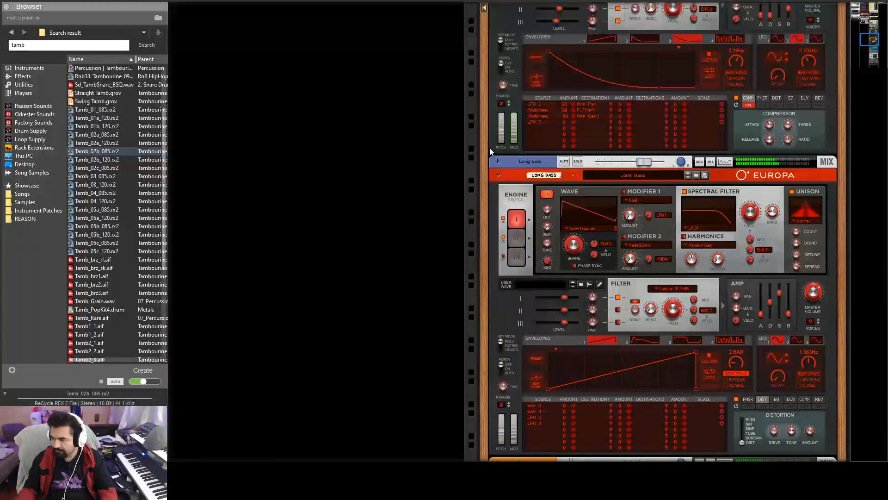
left_click(498, 163)
key("Tab")
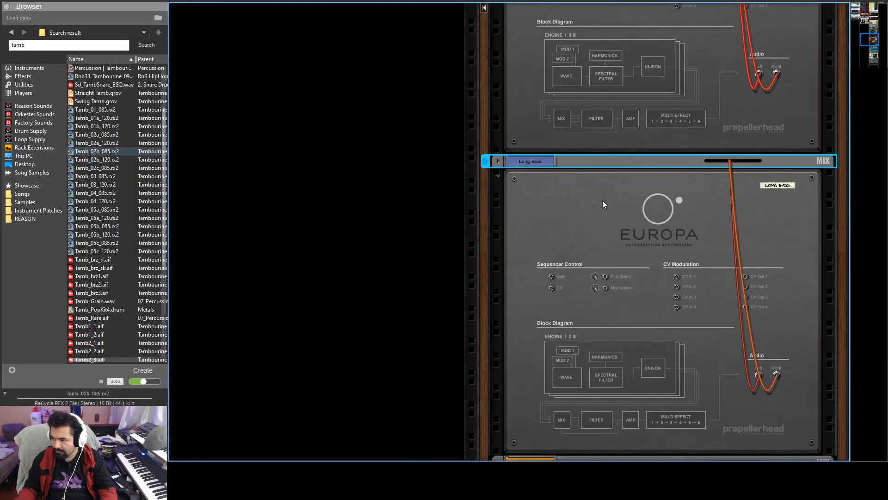
left_click(499, 161)
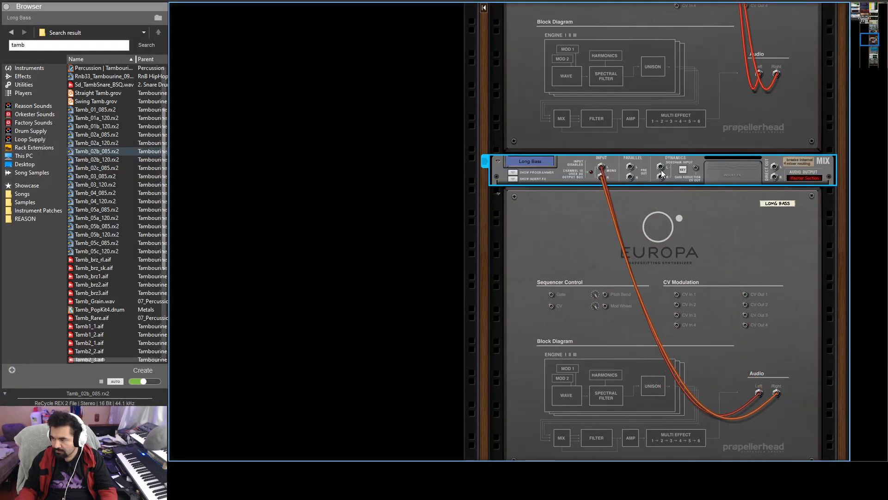
left_click_drag(660, 165, 650, 111)
scroll(649, 107, "up", 18)
key("Tab")
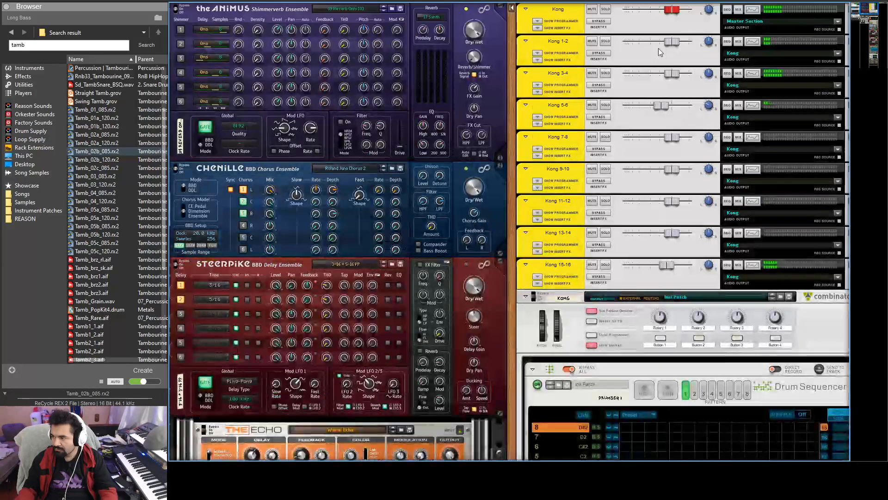
Turn on the channel compressor of Long Bass in the mixer.
left_click_drag(869, 12, 860, 12)
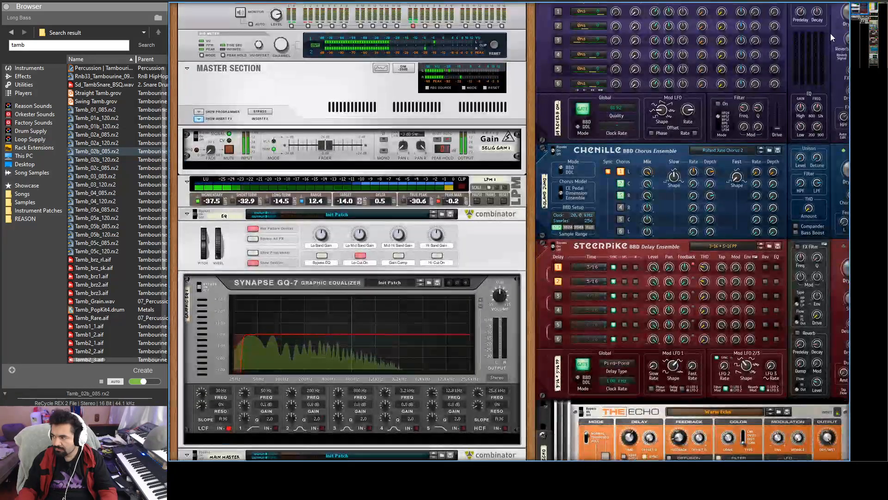
key("F5")
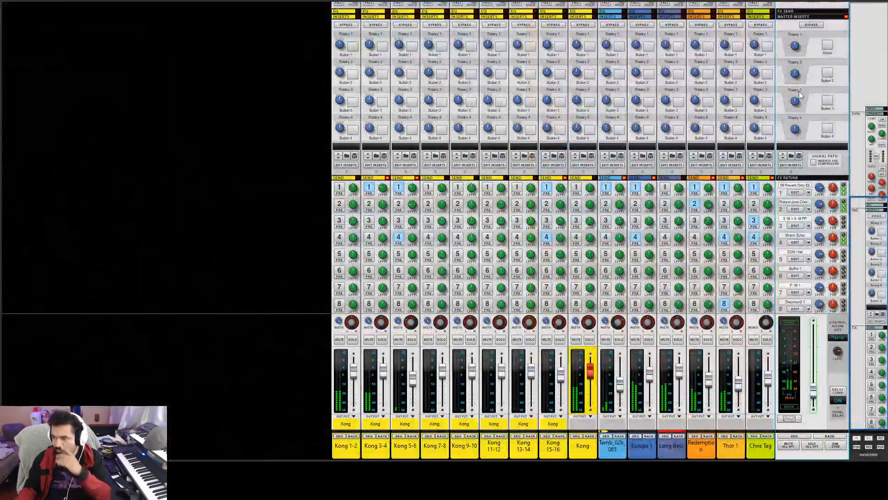
scroll(629, 239, "up", 3)
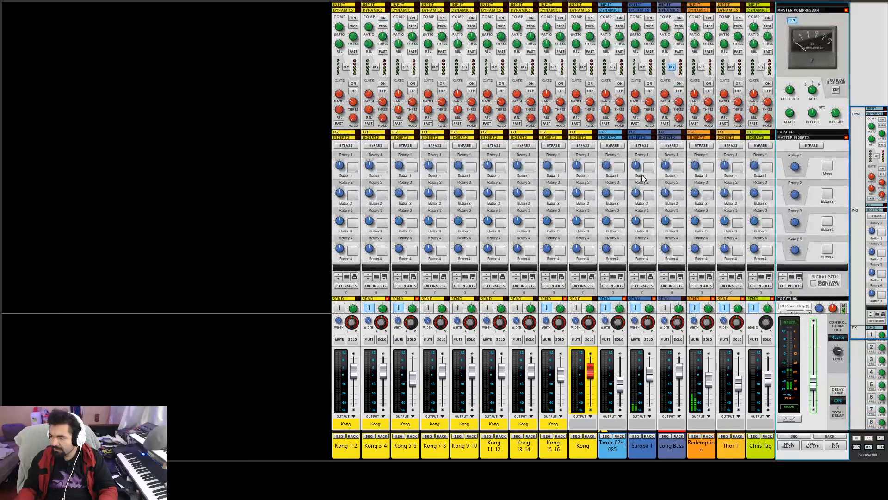
left_click(679, 19)
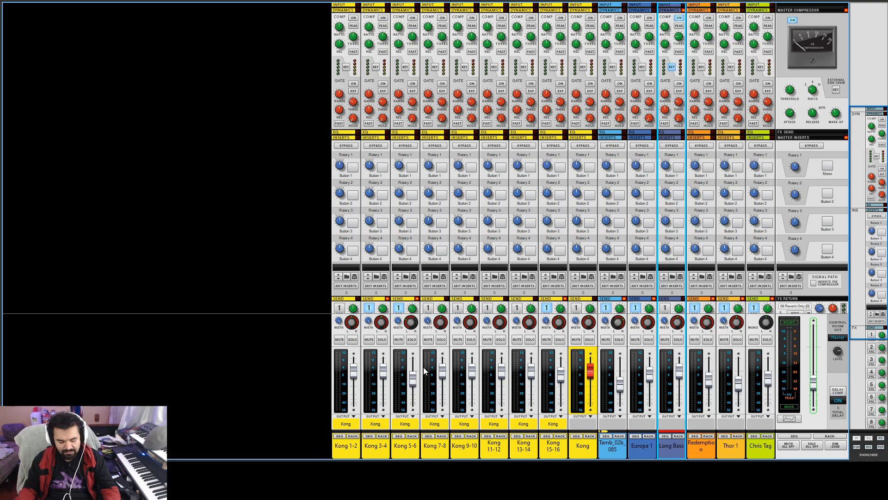
Examine Kong's first drum module, its effect slots and the rear cabling in the rack, and return to the mixer.
key("F6")
key("F7")
key("F6")
key("F5")
key("F6")
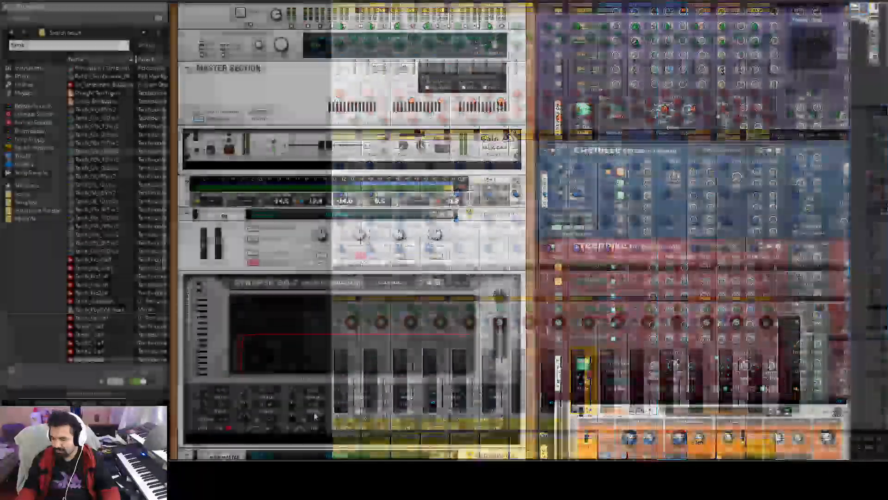
left_click_drag(878, 24, 878, 29)
left_click(397, 197)
left_click(408, 205)
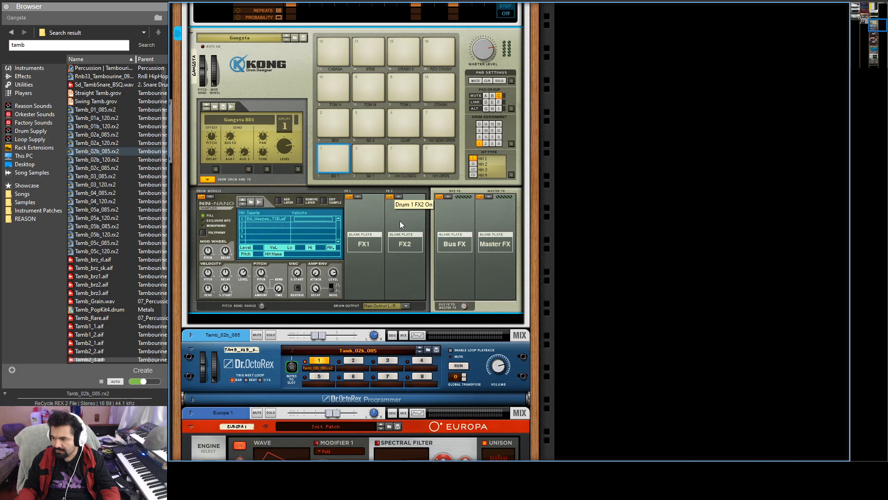
key("Tab")
left_click_drag(878, 26, 859, 10)
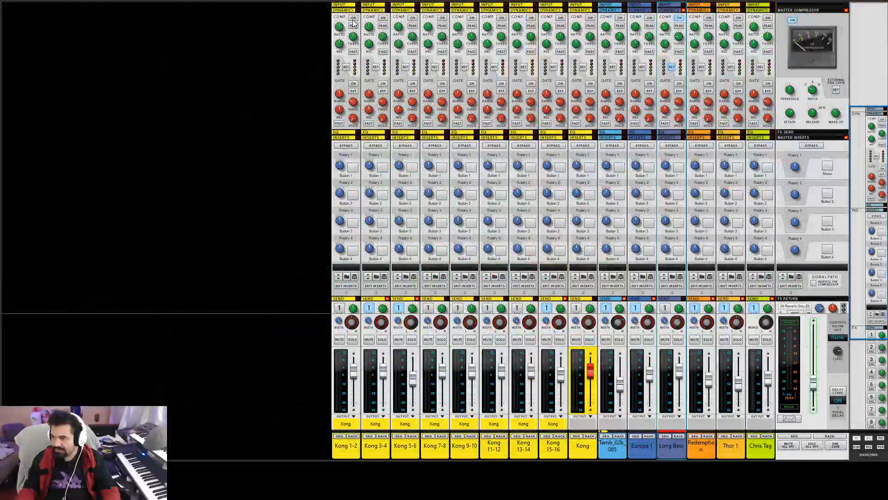
Turn on the channel compressor of Kong 1-2 and raise its level, then play the song with the mixer in view.
left_click(353, 19)
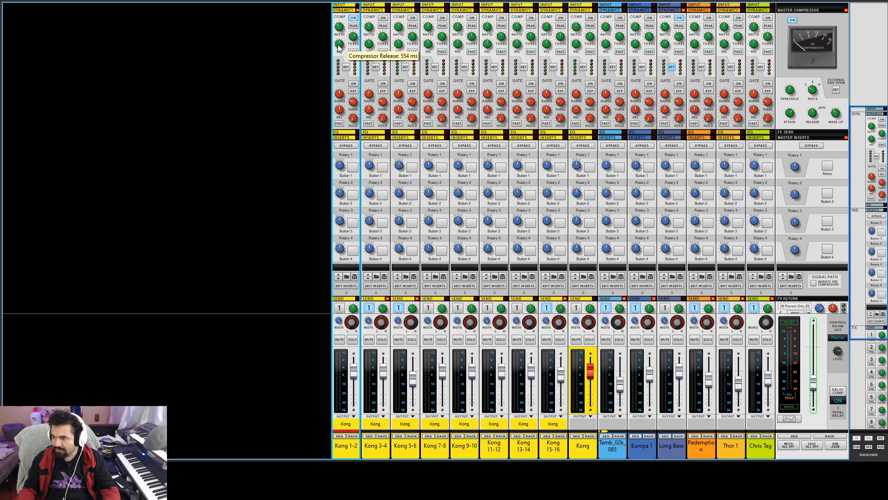
left_click_drag(352, 351, 353, 340)
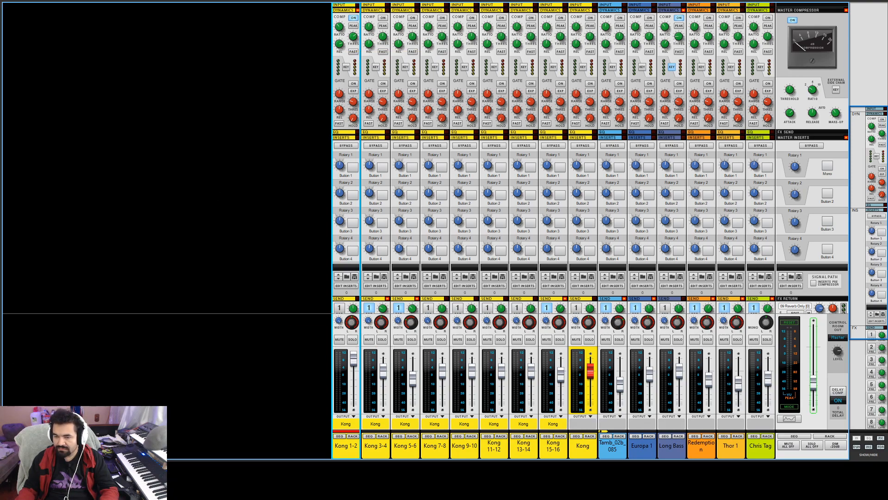
key("F7")
key("space")
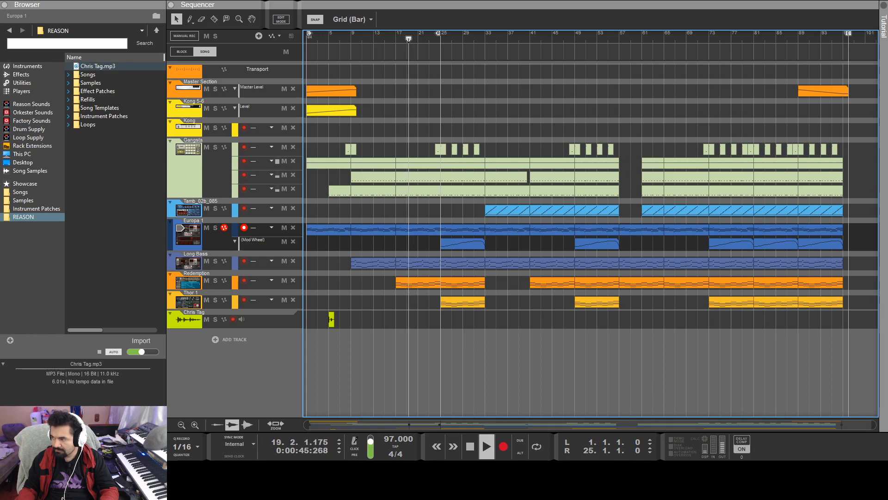
key("F5")
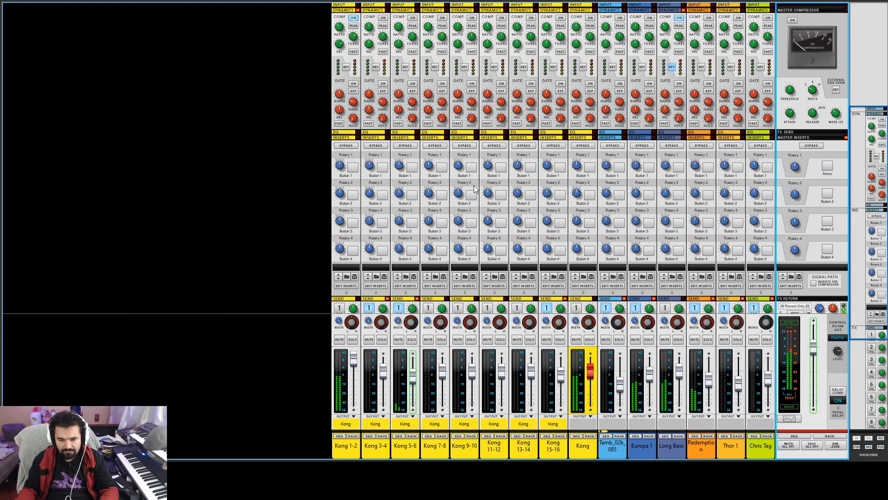
Toggle the master compressor to compare the mix with and without it, and lower the level of Kong 1-2.
left_click(794, 21)
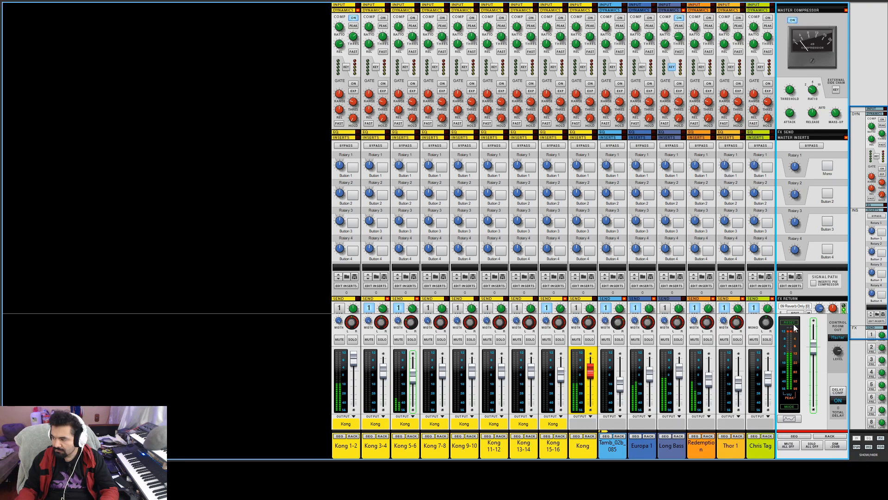
left_click(354, 368)
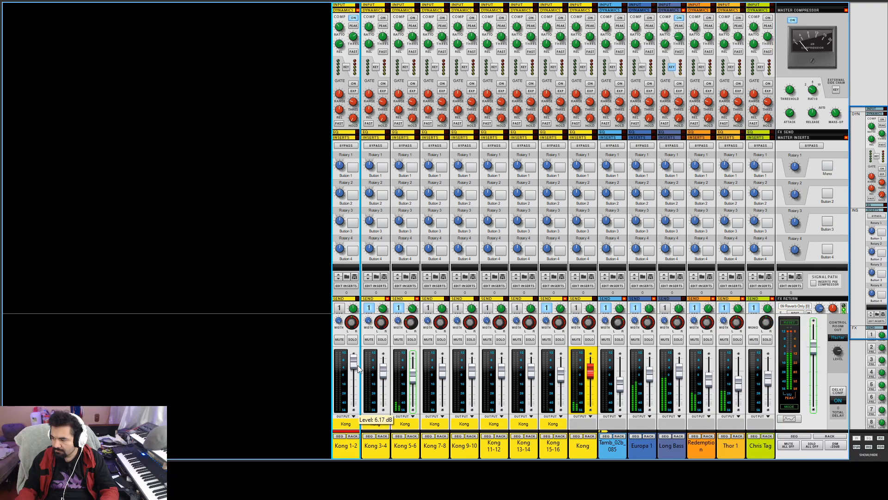
left_click(792, 331)
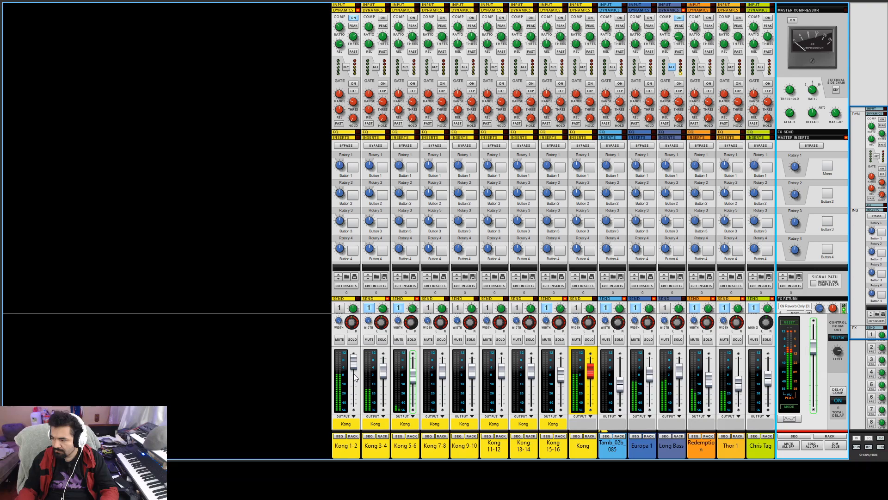
left_click_drag(356, 377, 354, 374)
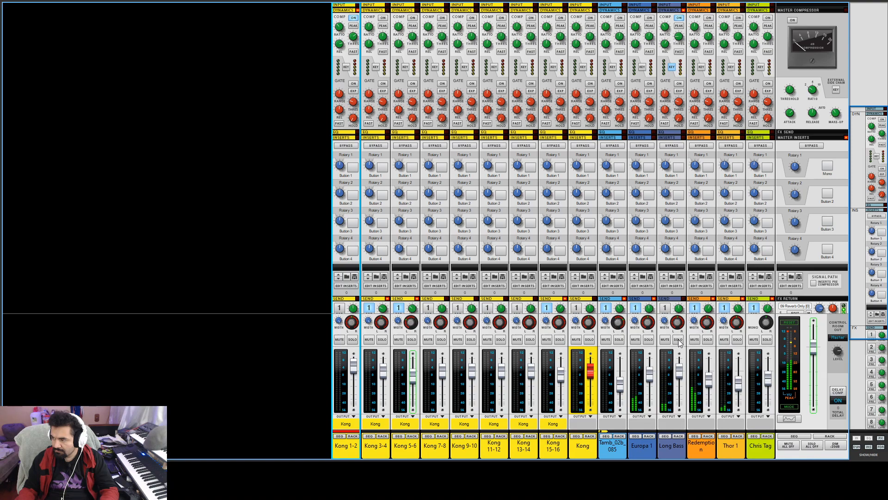
Solo Long Bass together with Kong and rebalance the levels of Long Bass and Kong 1-2 against each other.
left_click_drag(679, 366, 680, 380)
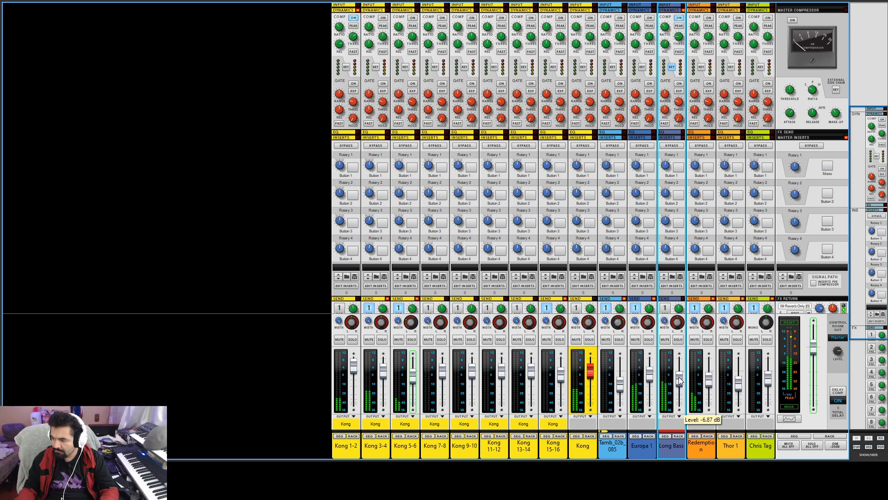
left_click(679, 340)
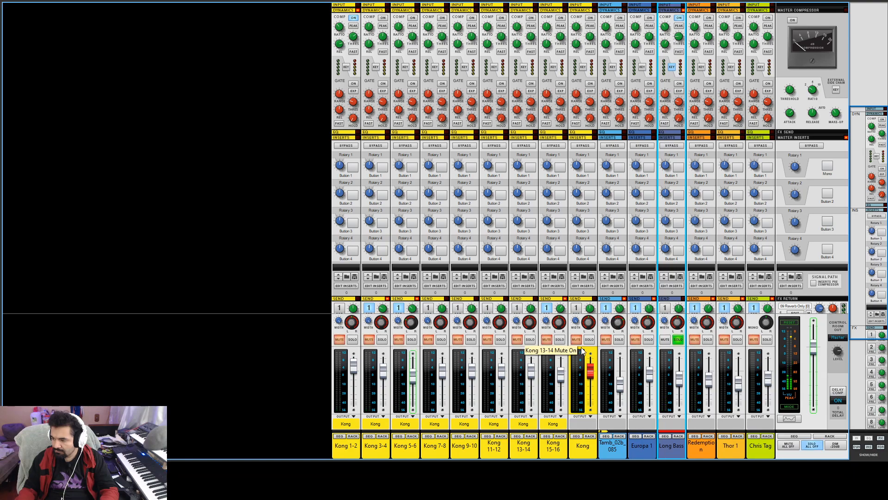
left_click(594, 340)
left_click_drag(679, 389, 679, 380)
left_click_drag(354, 376, 355, 372)
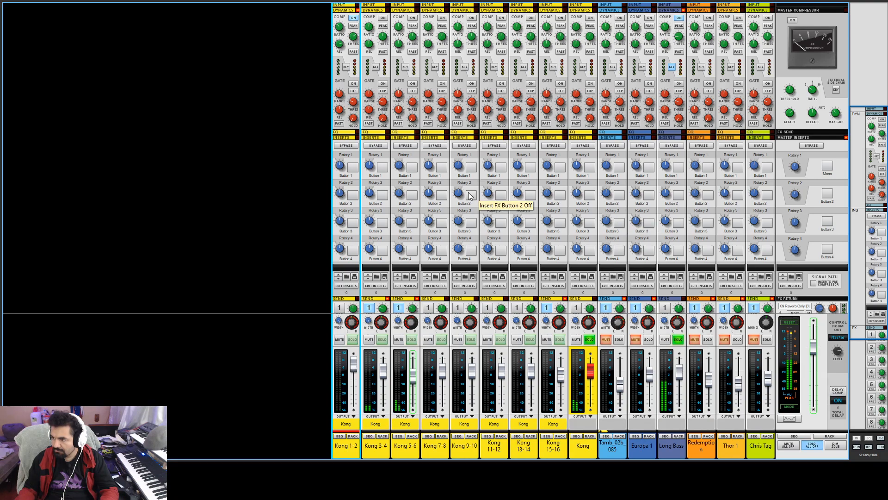
Adjust Long Bass's compressor threshold to about -48.72 dB and its release, and adjust the compressor release of Kong 1-2.
left_click(678, 44)
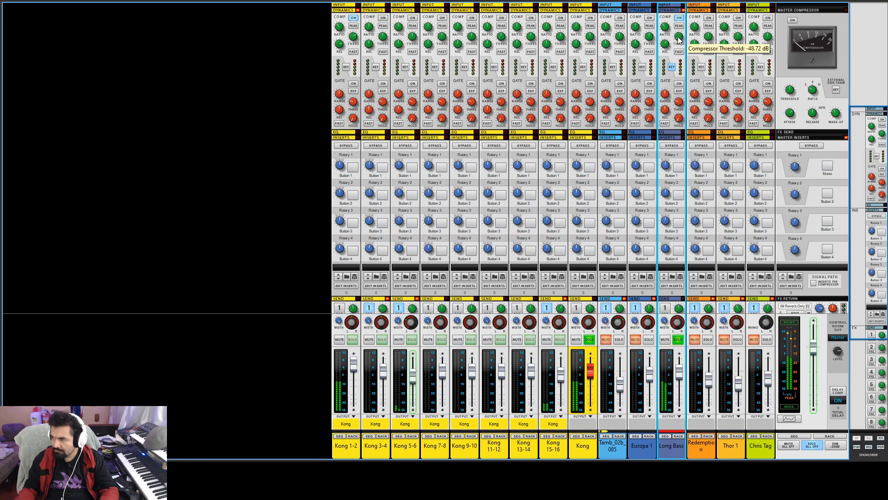
left_click(339, 45)
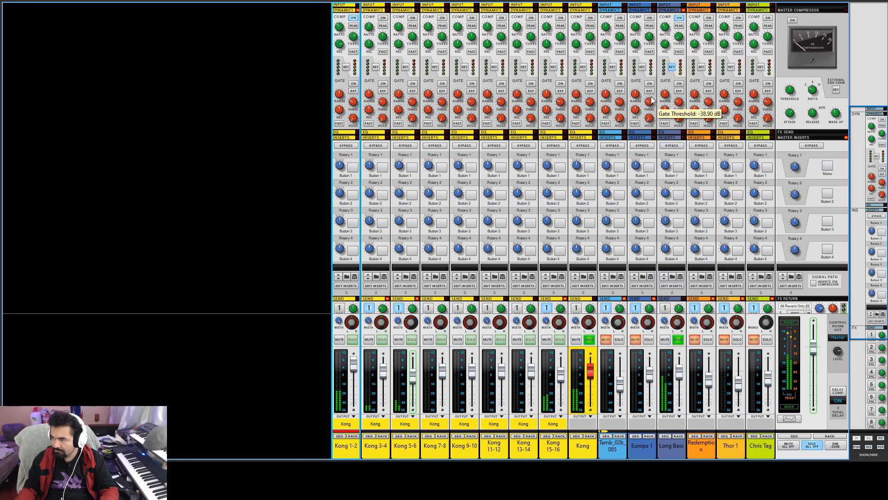
left_click(664, 50)
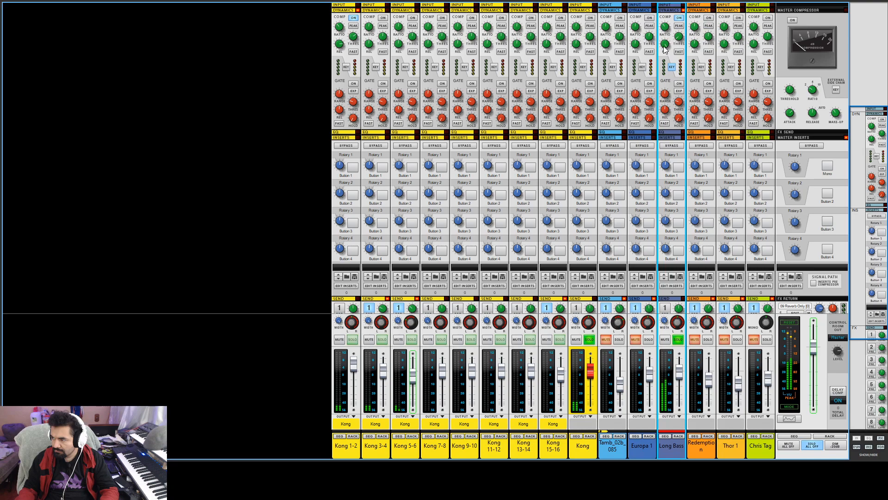
left_click_drag(664, 50, 665, 52)
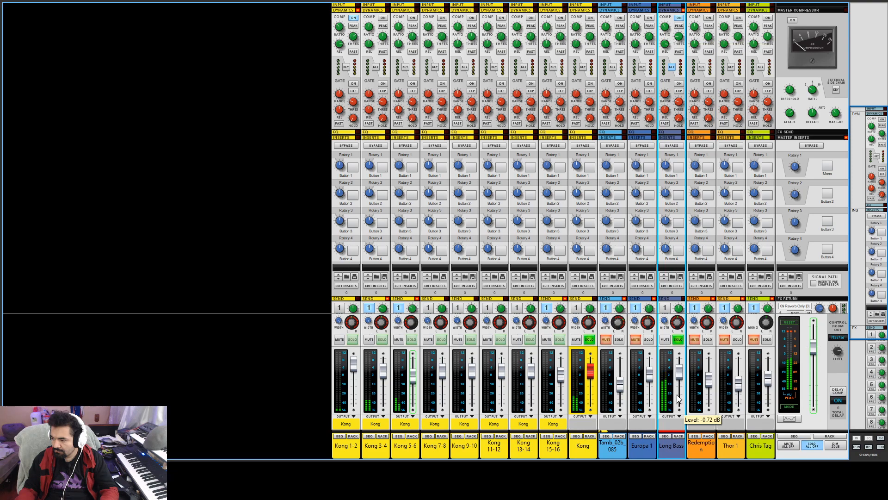
Fine-tune the levels of Long Bass and Kong 1-2 while both are soloed.
left_click_drag(680, 370, 680, 371)
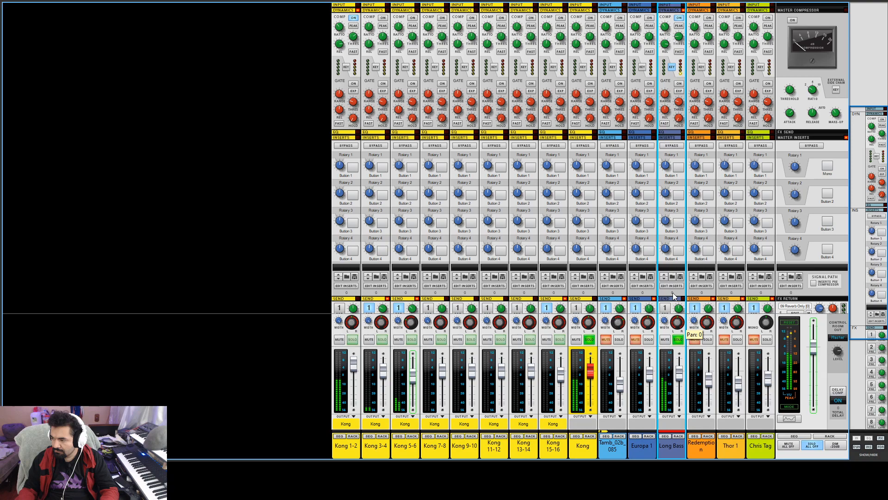
scroll(672, 243, "down", 5)
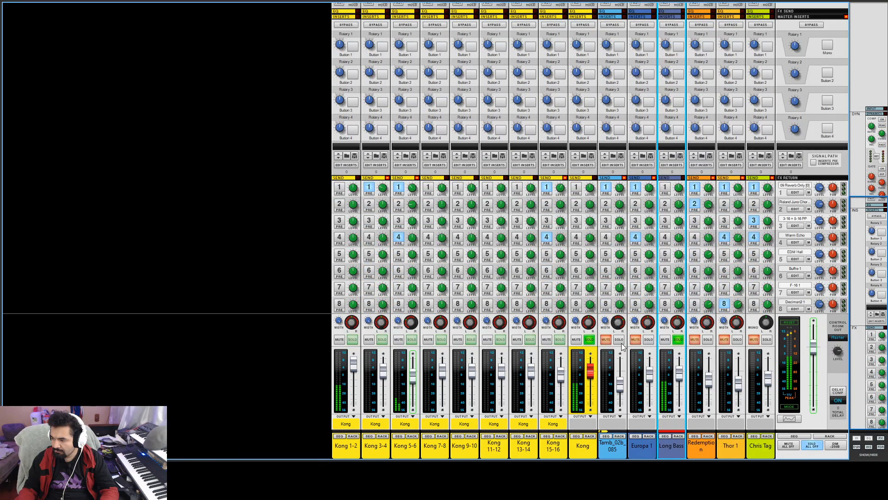
scroll(616, 348, "up", 3)
scroll(616, 348, "up", 3)
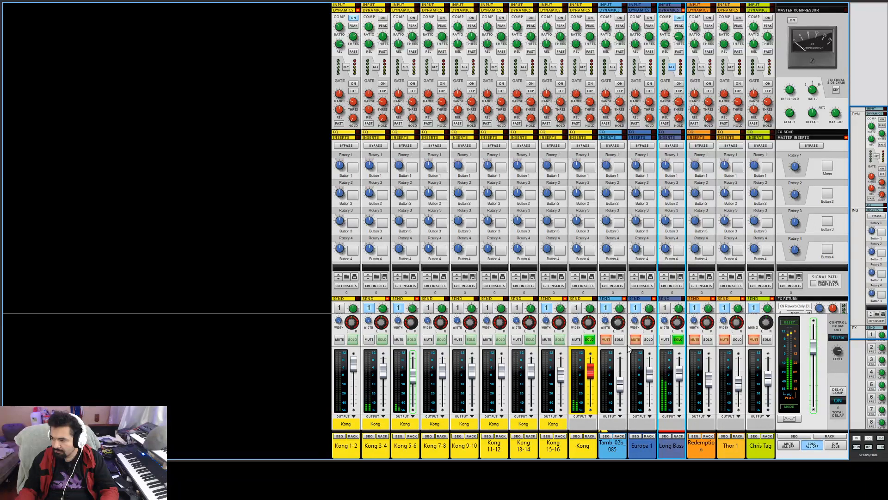
left_click(355, 374)
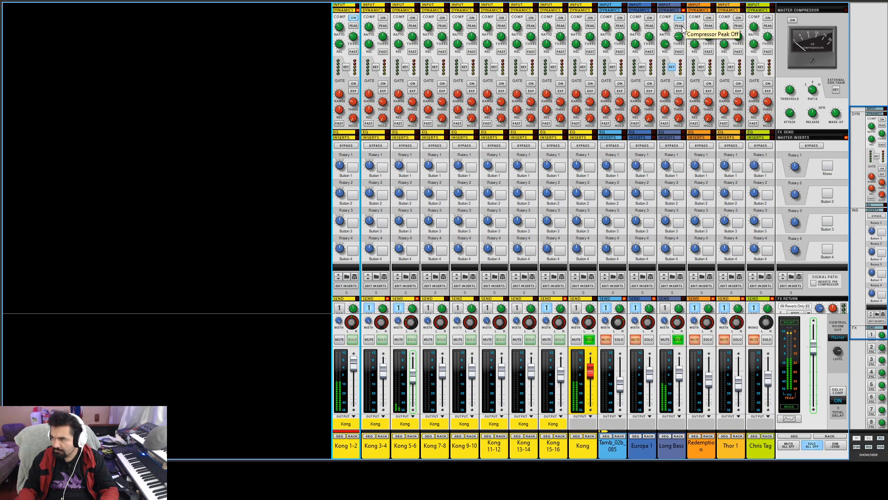
Unsolo Long Bass and Kong, and trim the levels of Redemption and Europa 1, with Europa 1 at about -2.61 dB.
left_click(679, 339)
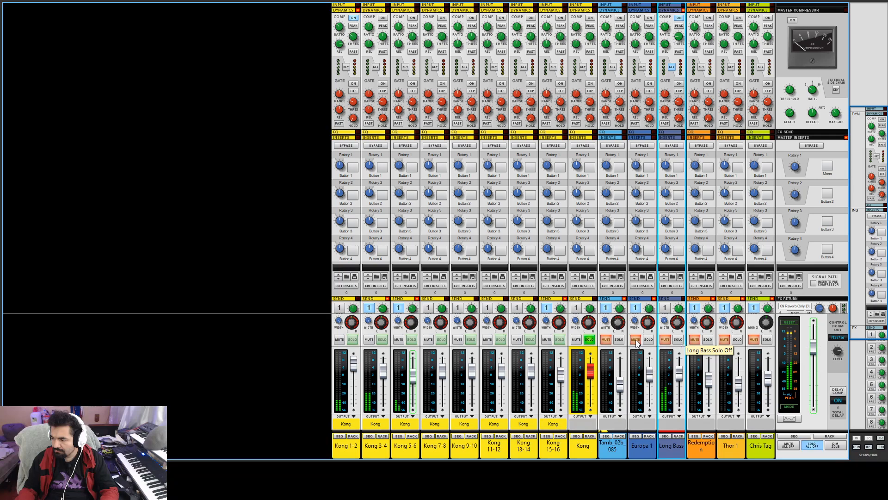
left_click(590, 340)
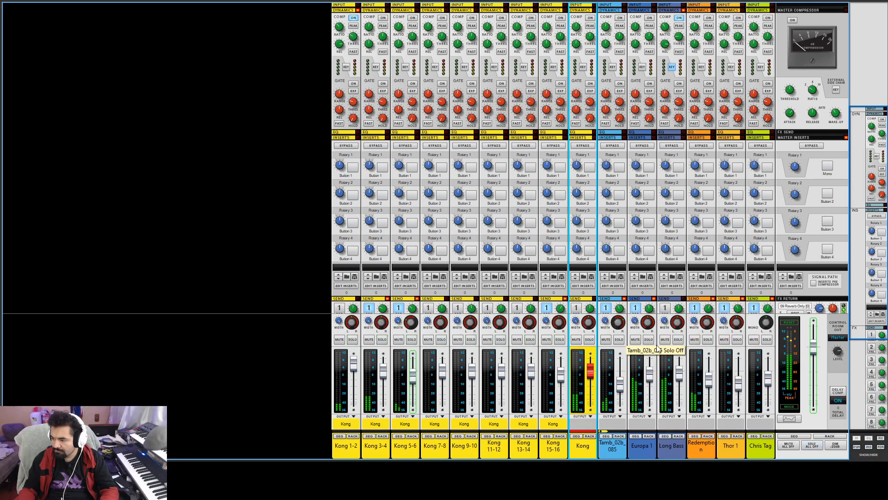
left_click(708, 384)
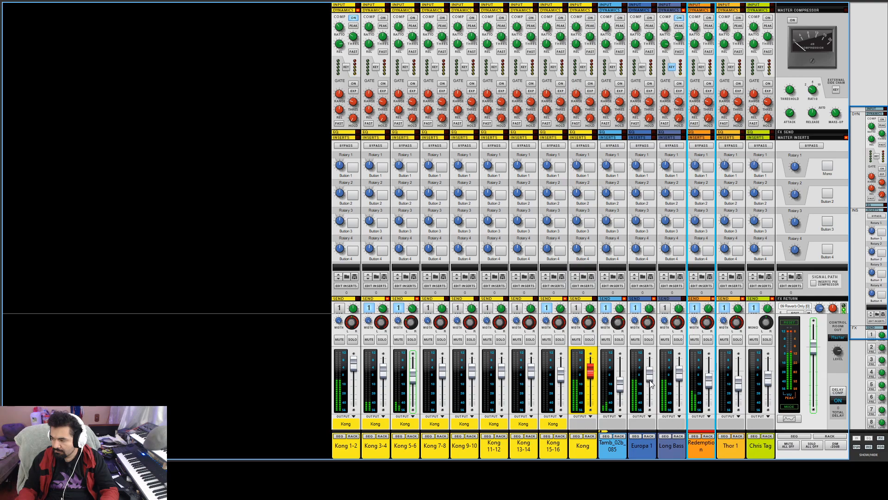
left_click_drag(649, 380, 651, 385)
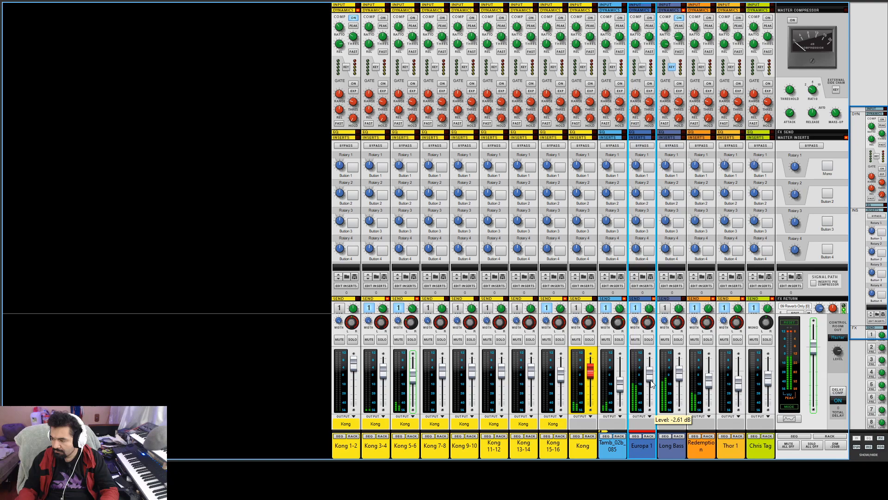
Switch the master output to mono and set the levels of Redemption to about -12.52 dB and Long Bass to about -1.09 dB.
left_click(827, 166)
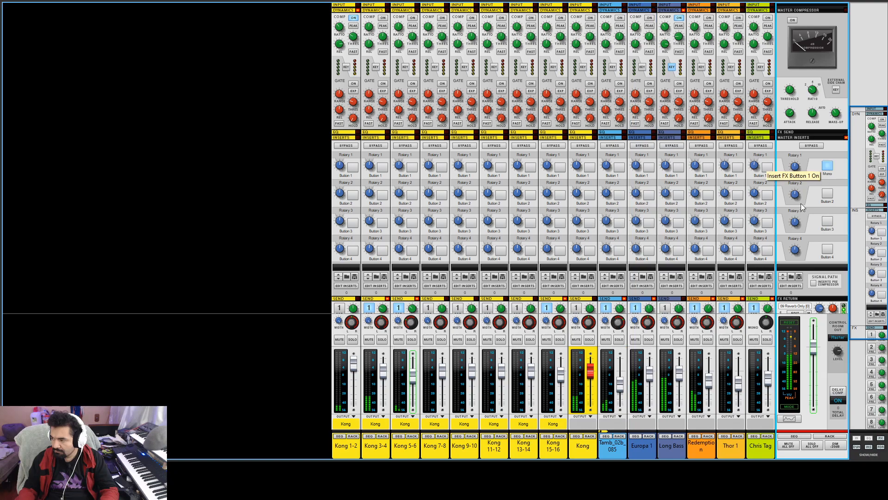
scroll(815, 191, "down", 5)
left_click_drag(711, 389, 712, 393)
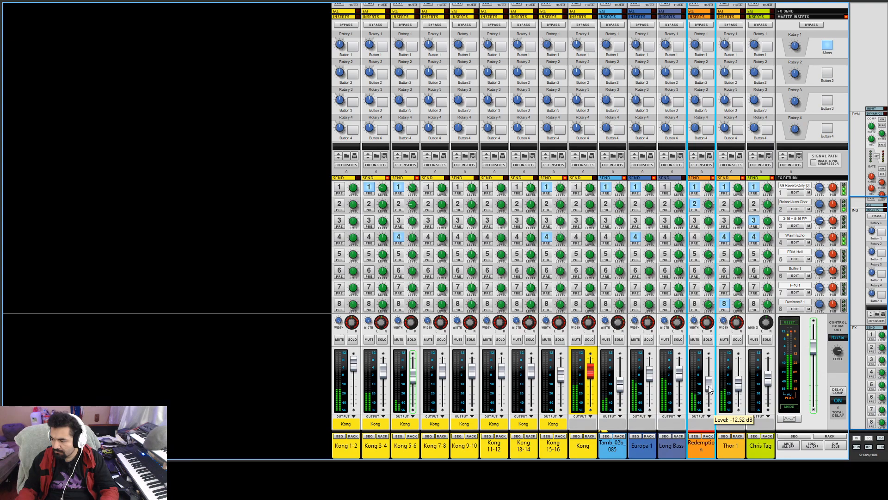
left_click(680, 380)
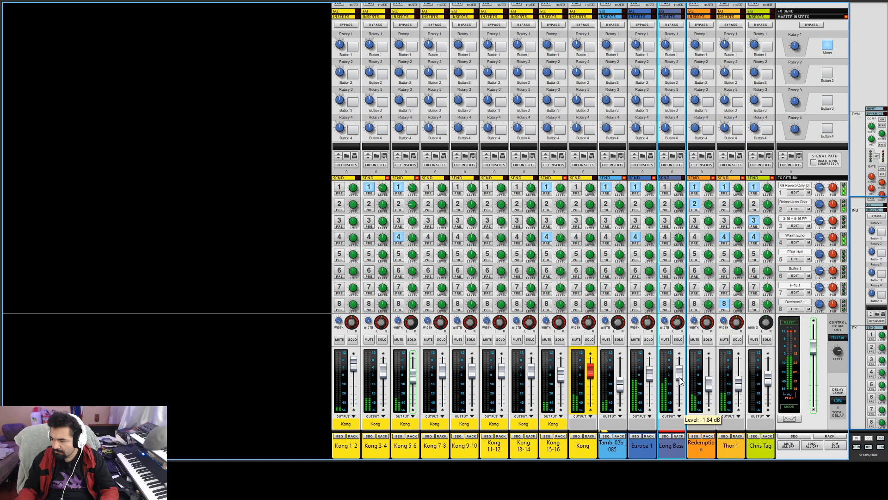
scroll(680, 380, "up", 1)
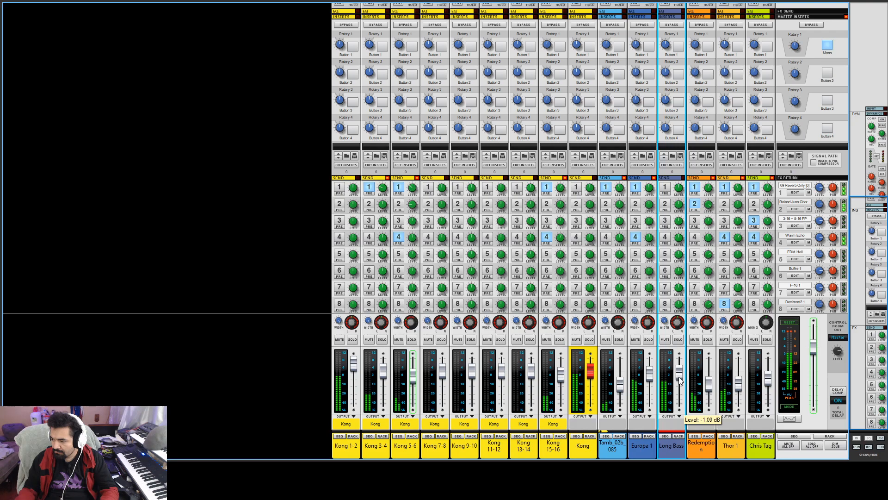
Adjust the panning of Europa 1 to -22 and fine-tune the panning of Thor 1.
left_click(648, 325)
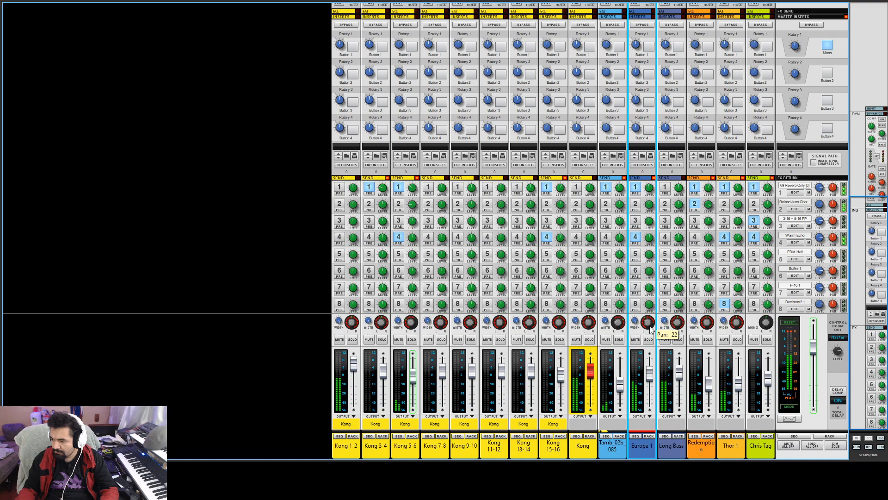
left_click(736, 324)
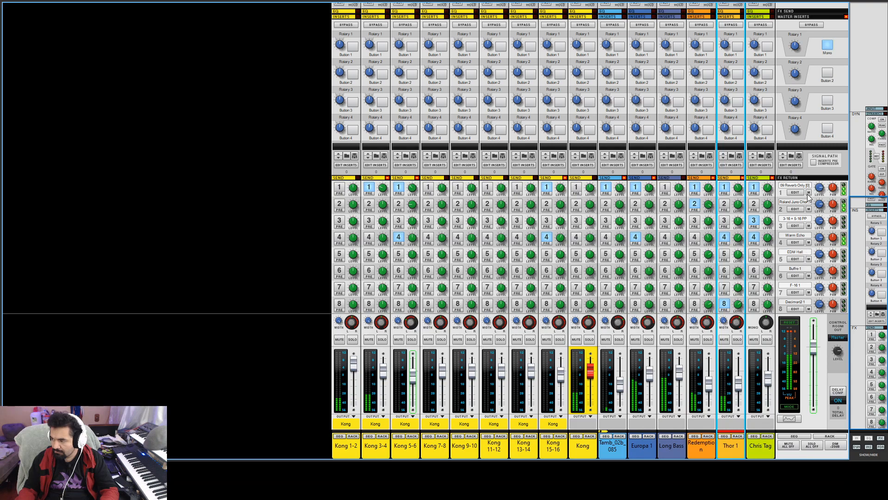
Examine the master EQ's spectrum and the loudness meter on the front of the rack, and reset the Big Meter.
left_click(782, 157)
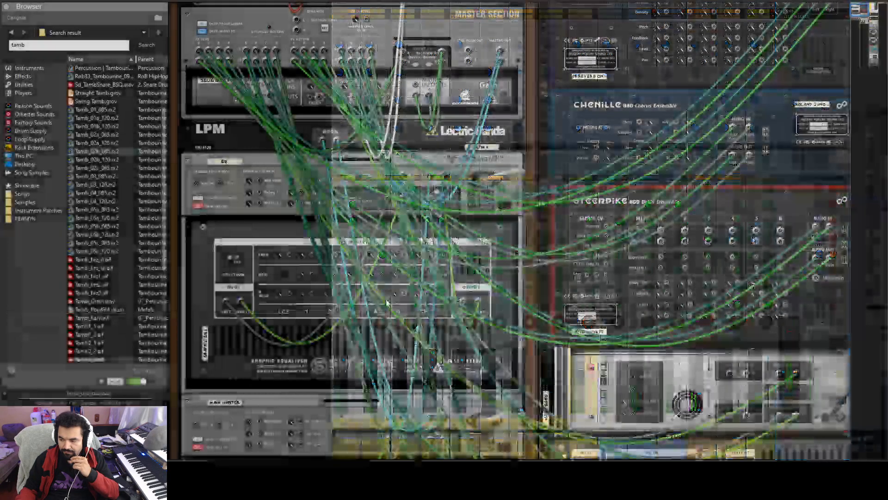
key("Tab")
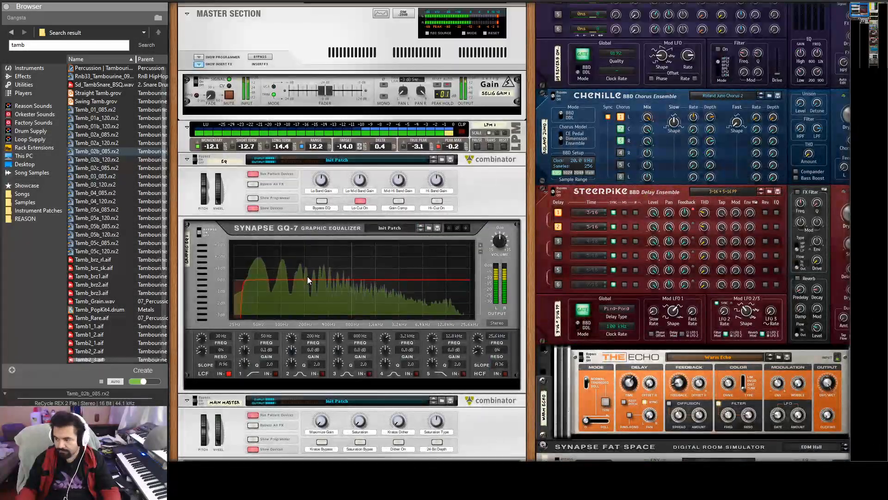
left_click(210, 260)
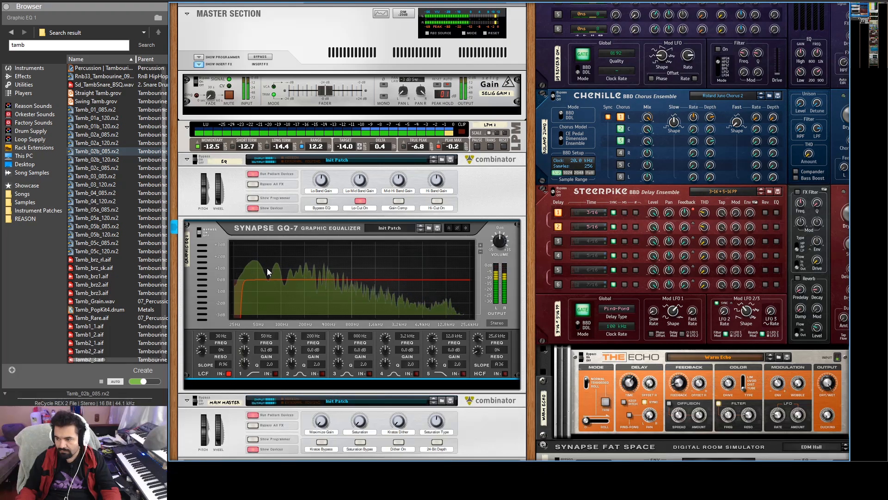
scroll(266, 320, "down", 5)
scroll(259, 308, "up", 3)
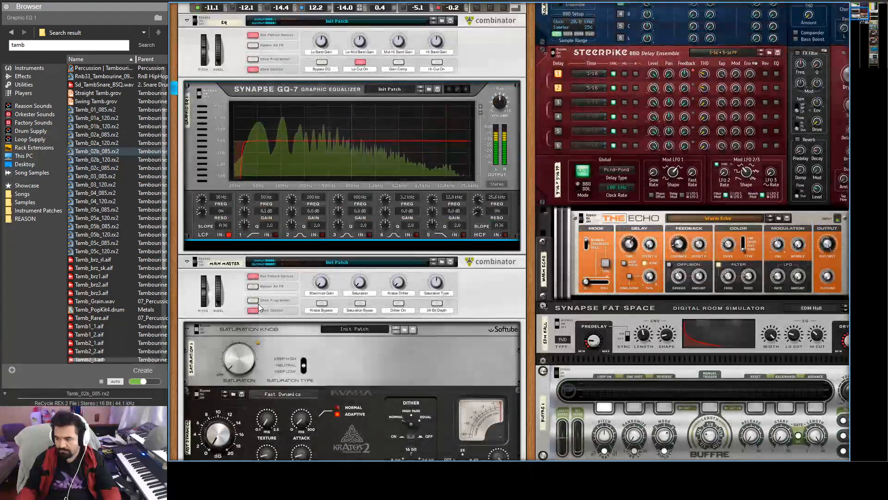
scroll(258, 304, "up", 4)
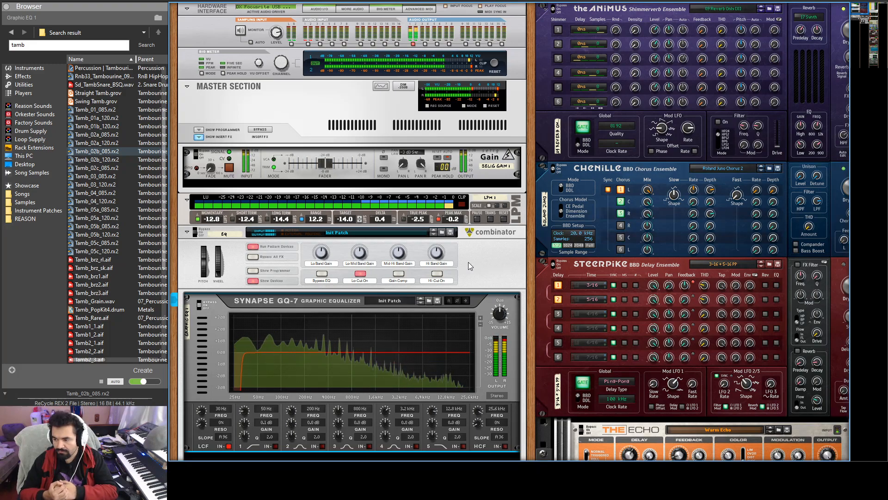
left_click(268, 218)
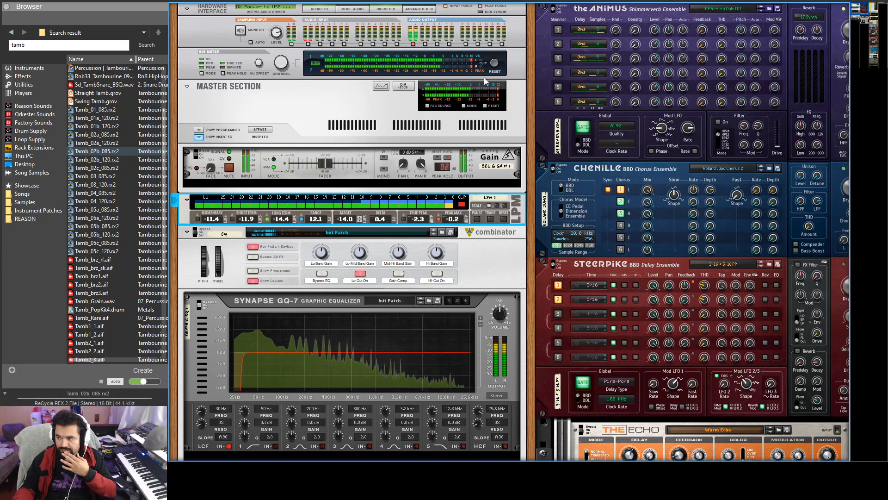
left_click(498, 62)
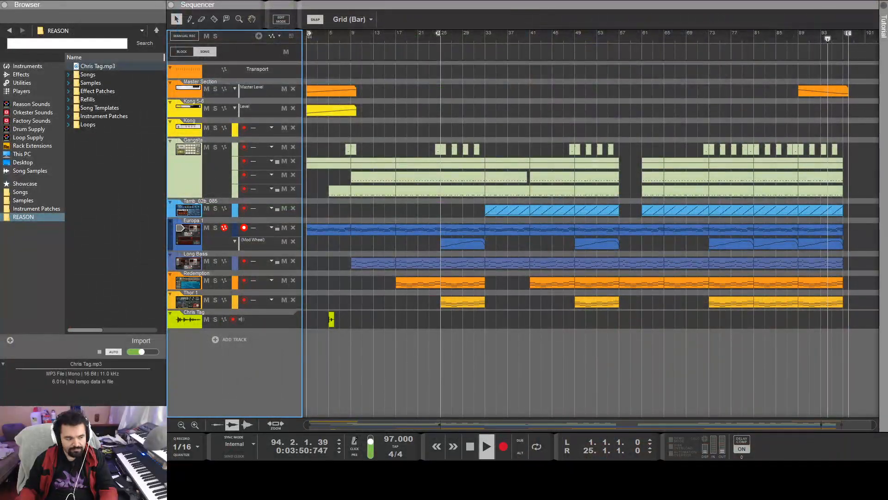
Play the full arrangement from the beginning to review the mix, then stop and return the playhead to the song start.
double_click(476, 452)
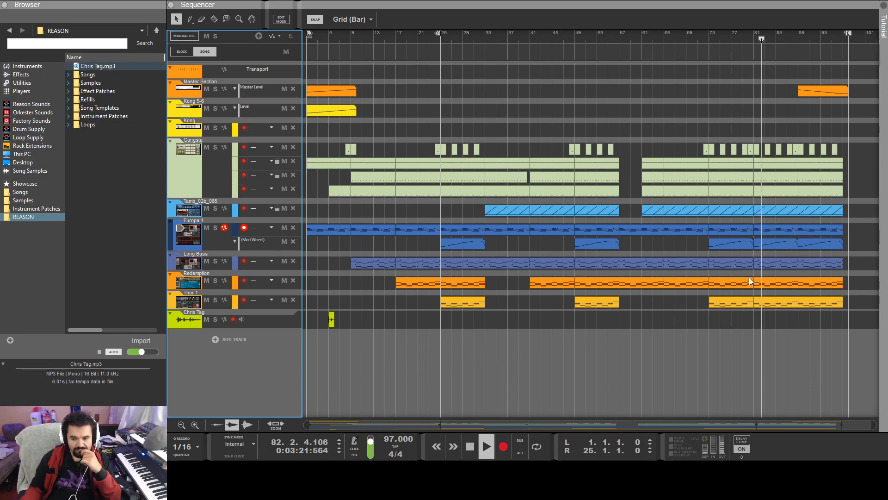
left_click(790, 247)
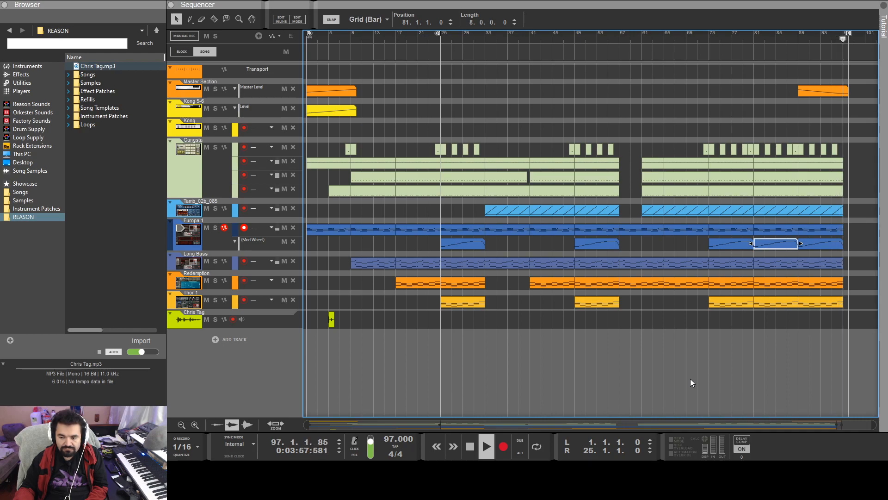
double_click(469, 444)
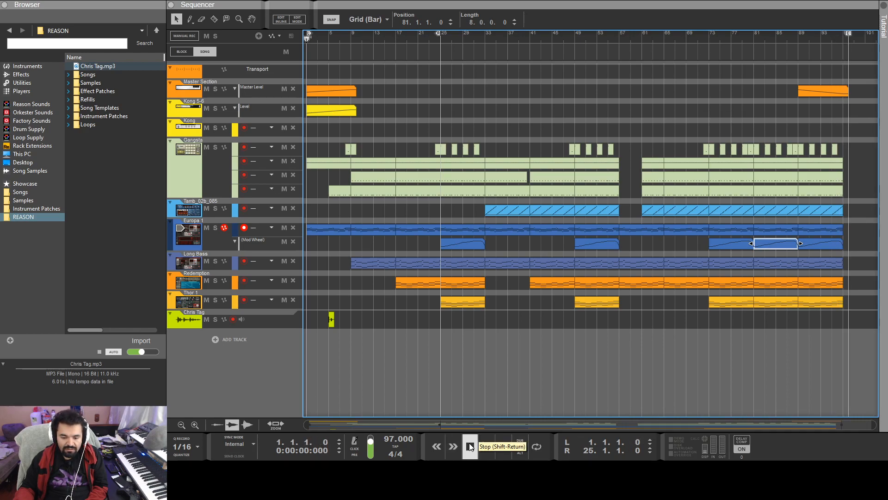